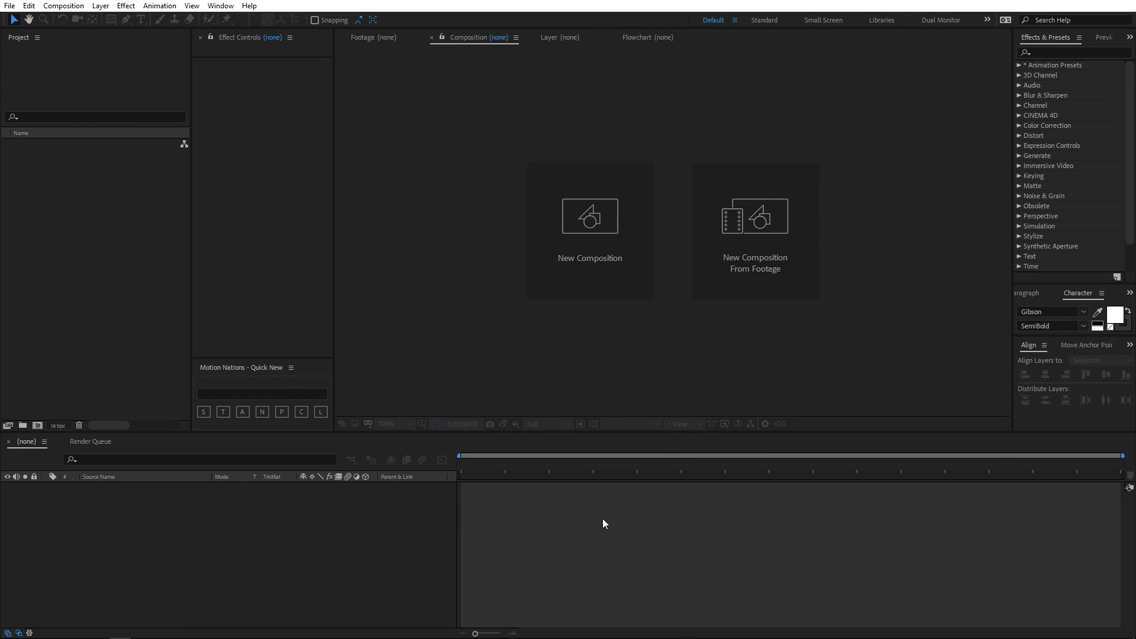
- Create a composition named Main at 1920 x 1080 px, 30 fps, with a duration of 15 seconds
{"action": "left_click", "coordinate": [63, 6]}
{"action": "left_click", "coordinate": [73, 19]}
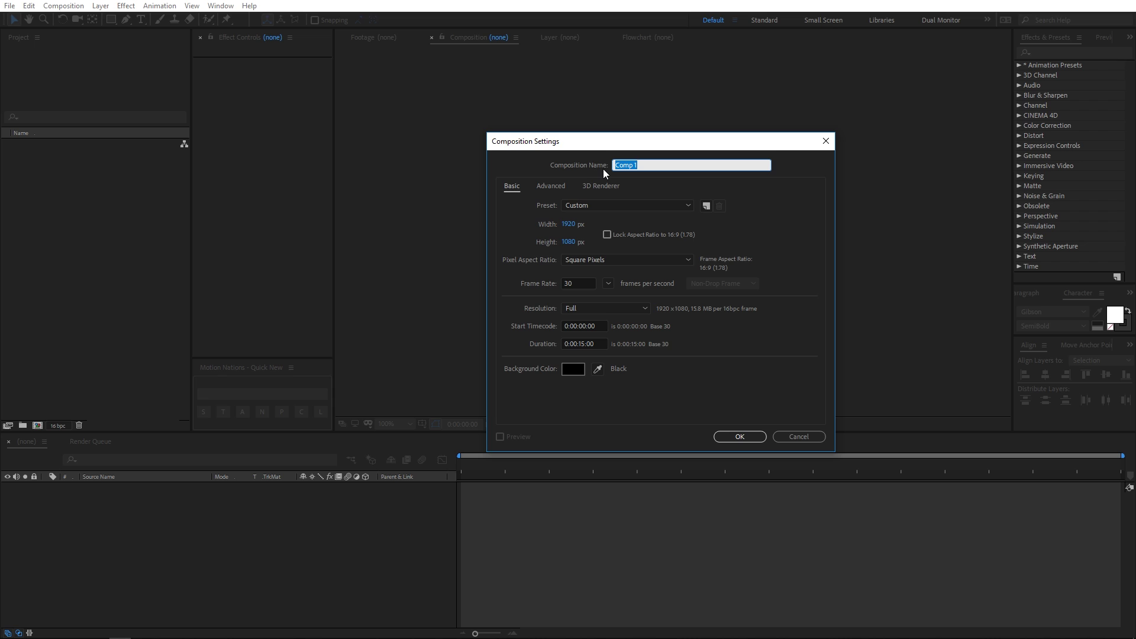
{"action": "type", "text": "Main"}
{"action": "left_click", "coordinate": [571, 284]}
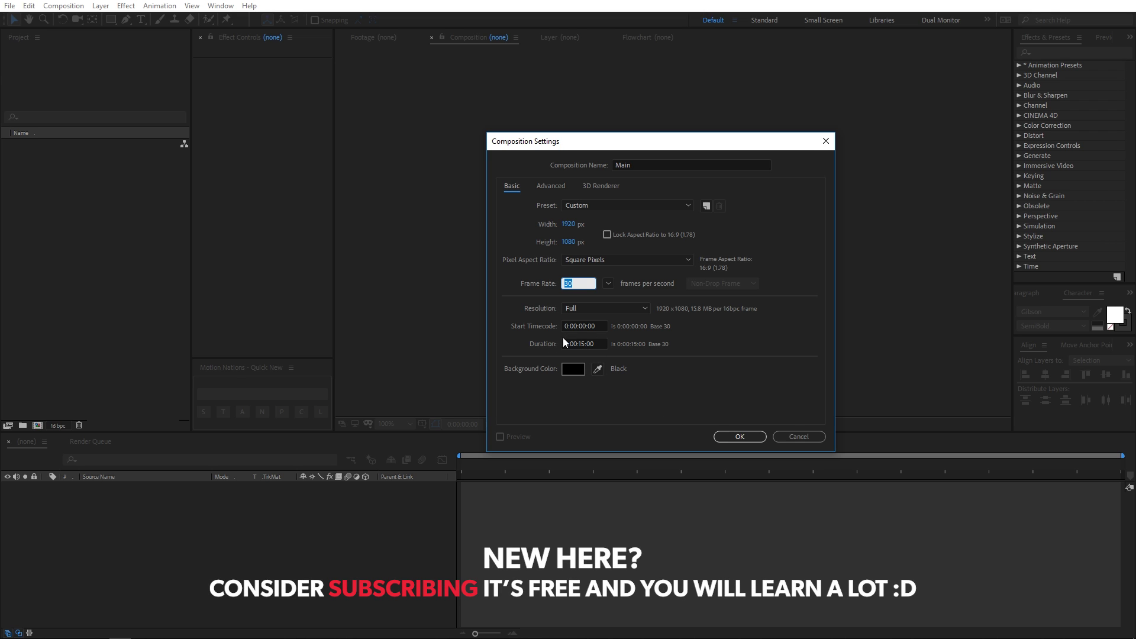
{"action": "left_click", "coordinate": [731, 434]}
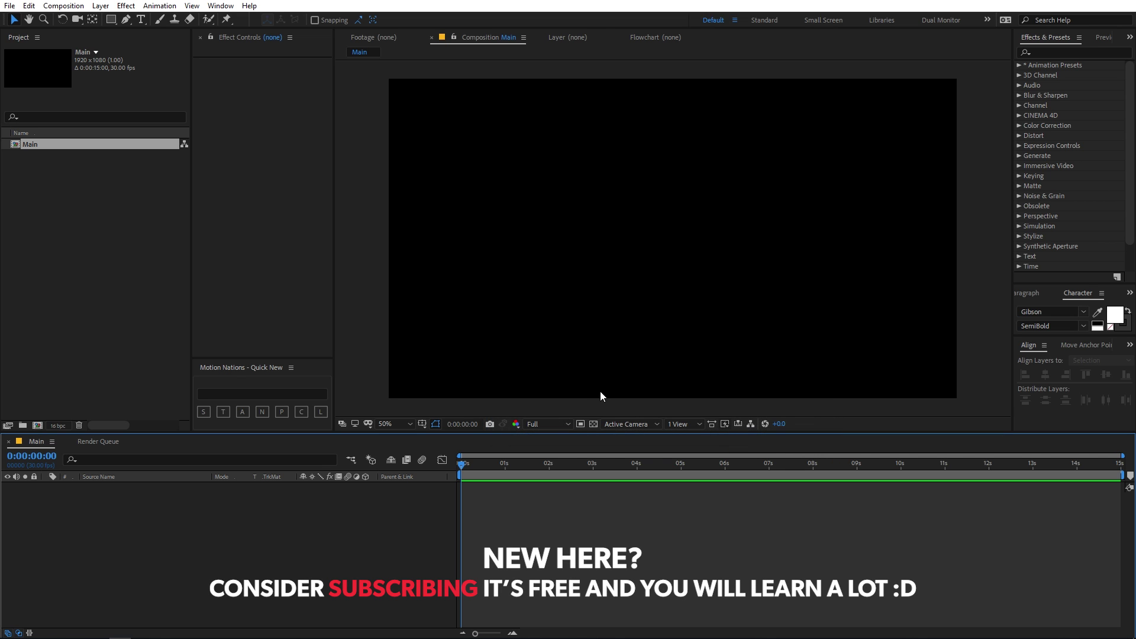
- Create a second composition named Image with the same 1920 x 1080 px, 30 fps, 15-second settings
{"action": "left_click", "coordinate": [84, 293]}
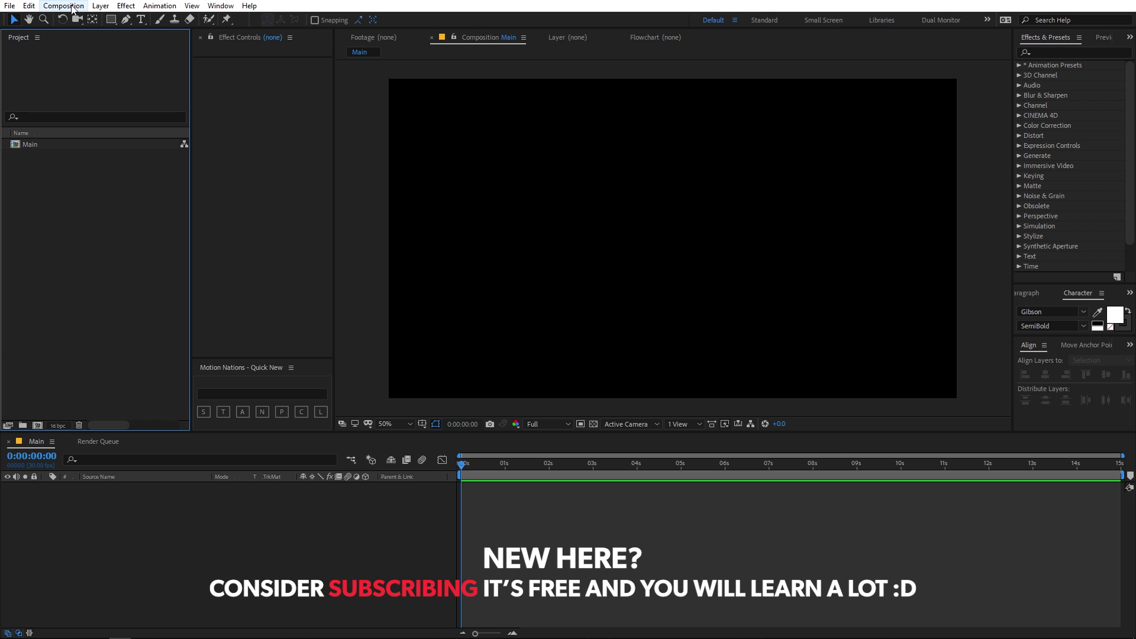
{"action": "left_click", "coordinate": [74, 7]}
{"action": "left_click", "coordinate": [78, 20]}
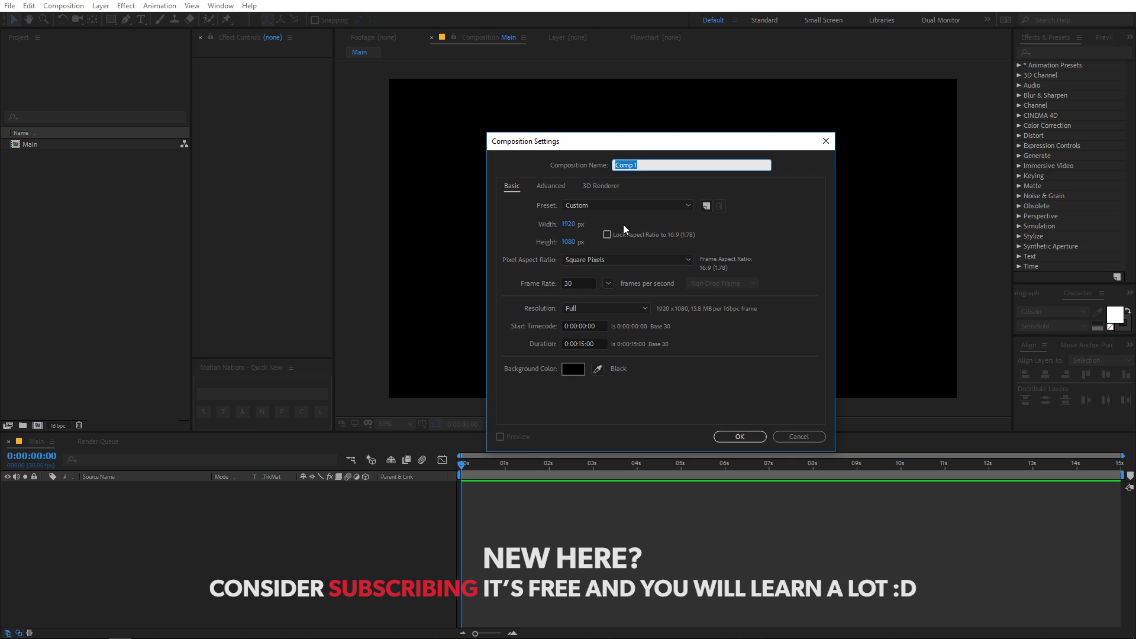
{"action": "key", "text": "BackSpace"}
{"action": "type", "text": "Image"}
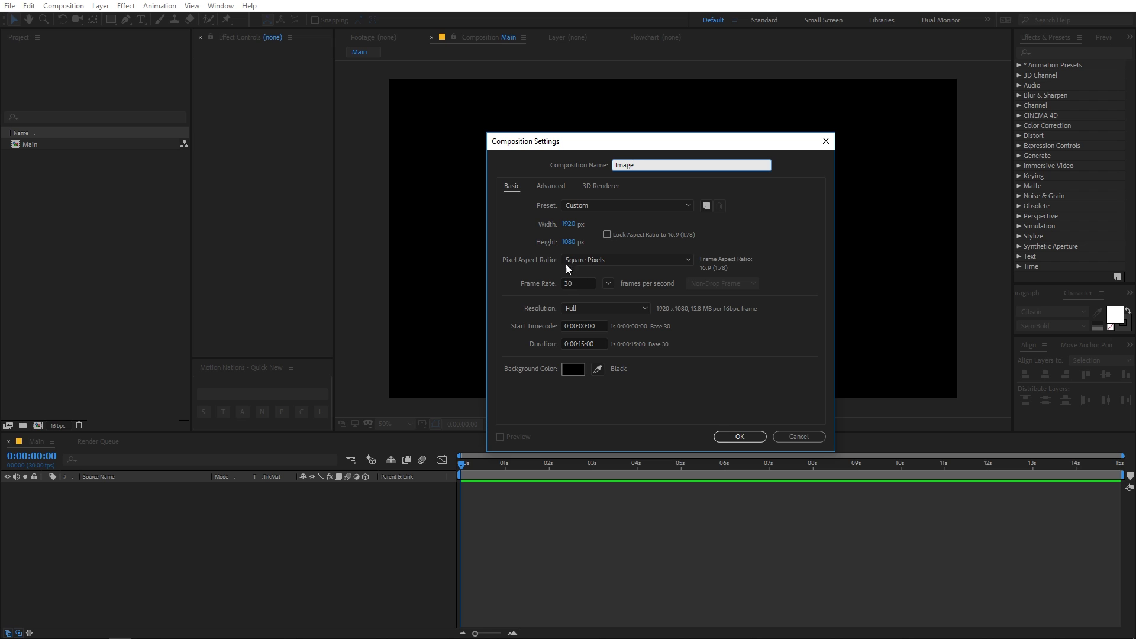
{"action": "left_click", "coordinate": [738, 434]}
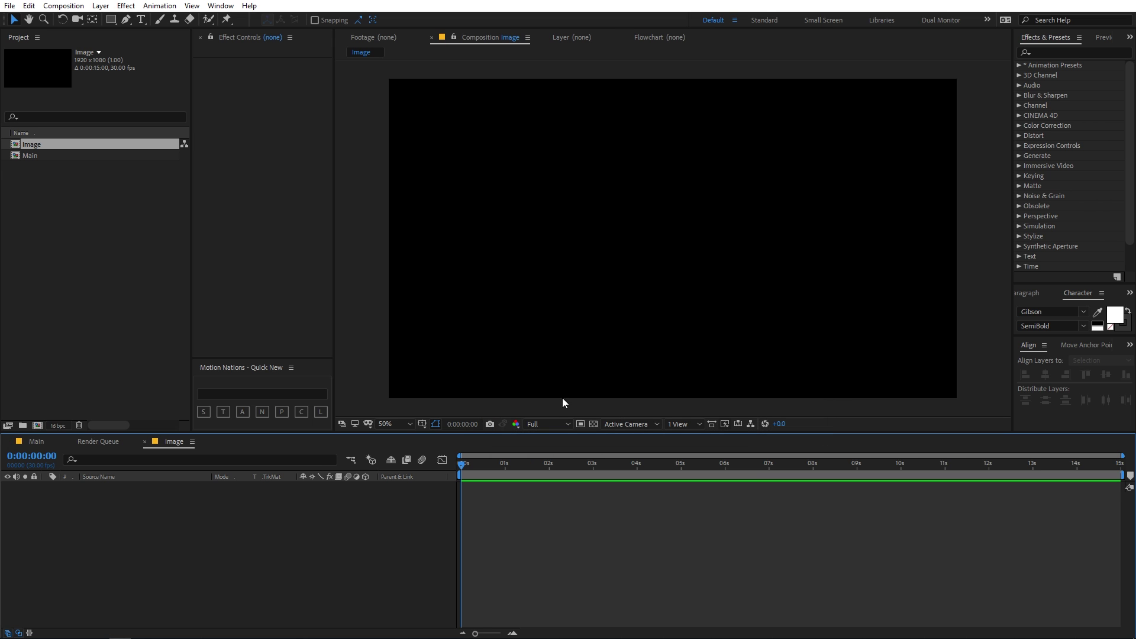
- Import image 1.jpg and image 2.jpg from the file browser into the project
{"action": "left_click", "coordinate": [57, 172]}
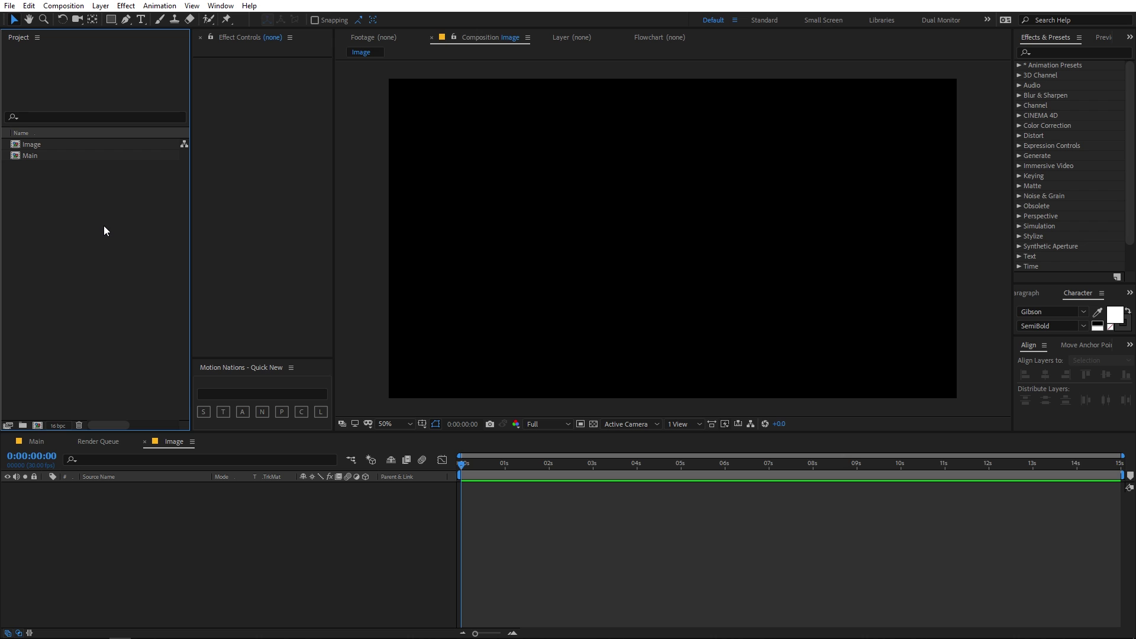
{"action": "key", "text": "alt+Tab"}
{"action": "key", "text": "alt+Tab"}
{"action": "left_click_drag", "start_coordinate": [374, 254], "coordinate": [86, 242]}
{"action": "key", "text": "alt+Tab"}
- Add image 1.jpg to the Image composition and scale it down to 48.6% so it fills the frame
{"action": "left_click", "coordinate": [32, 142]}
{"action": "left_click", "coordinate": [158, 513]}
{"action": "left_click_drag", "start_coordinate": [45, 155], "coordinate": [176, 541]}
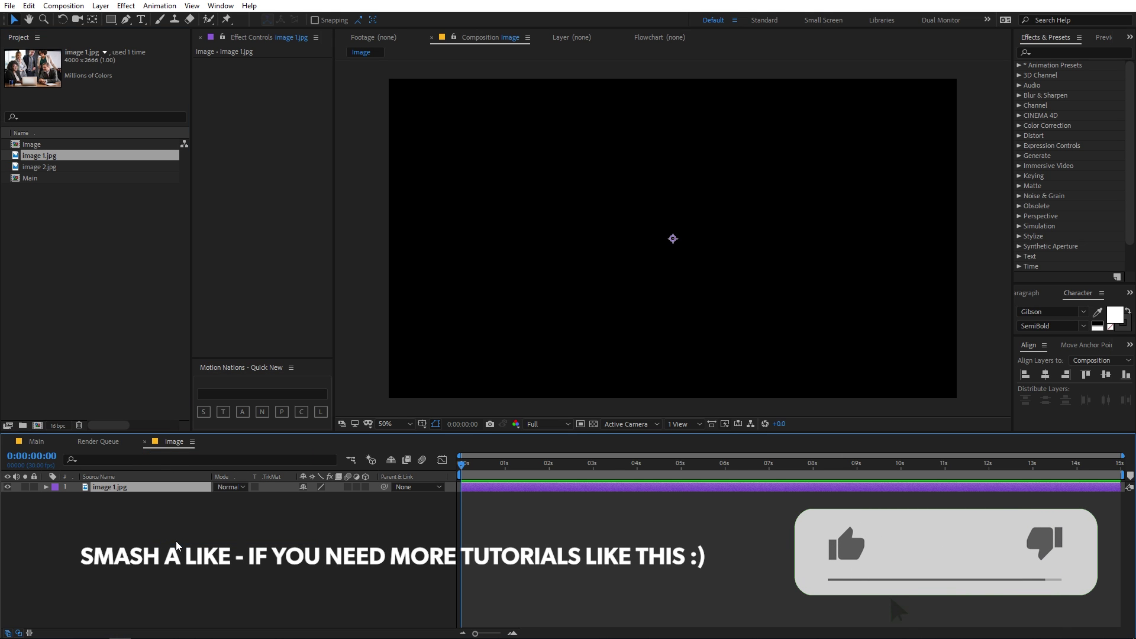
{"action": "scroll", "coordinate": [664, 319], "scroll_direction": "down", "scroll_amount": 2}
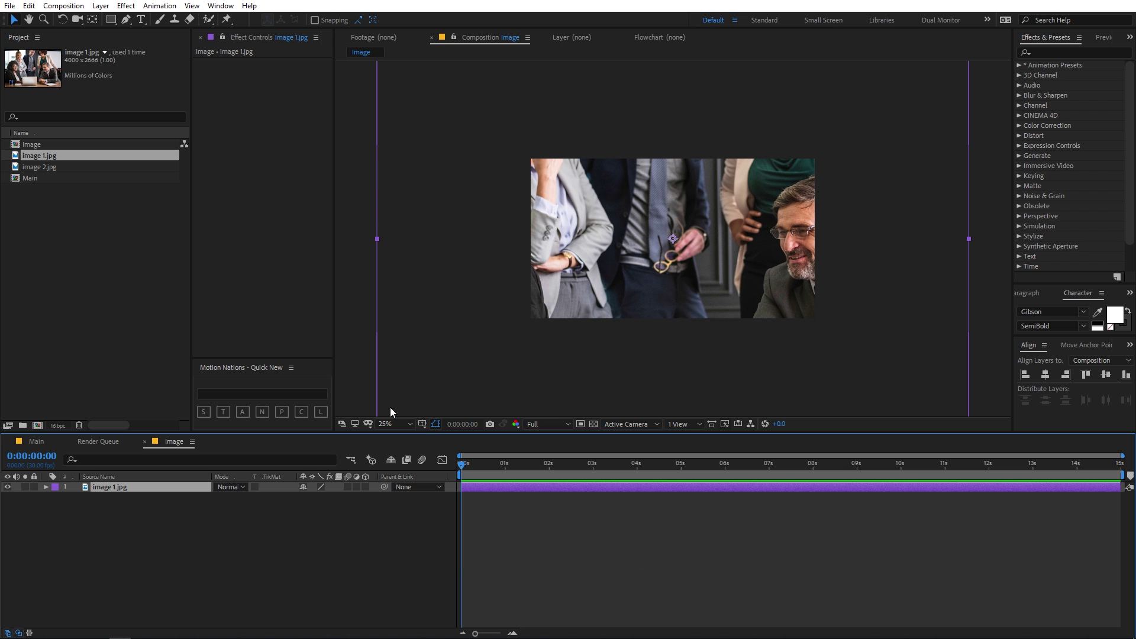
{"action": "key", "text": "s"}
{"action": "left_click_drag", "start_coordinate": [314, 496], "coordinate": [249, 500]}
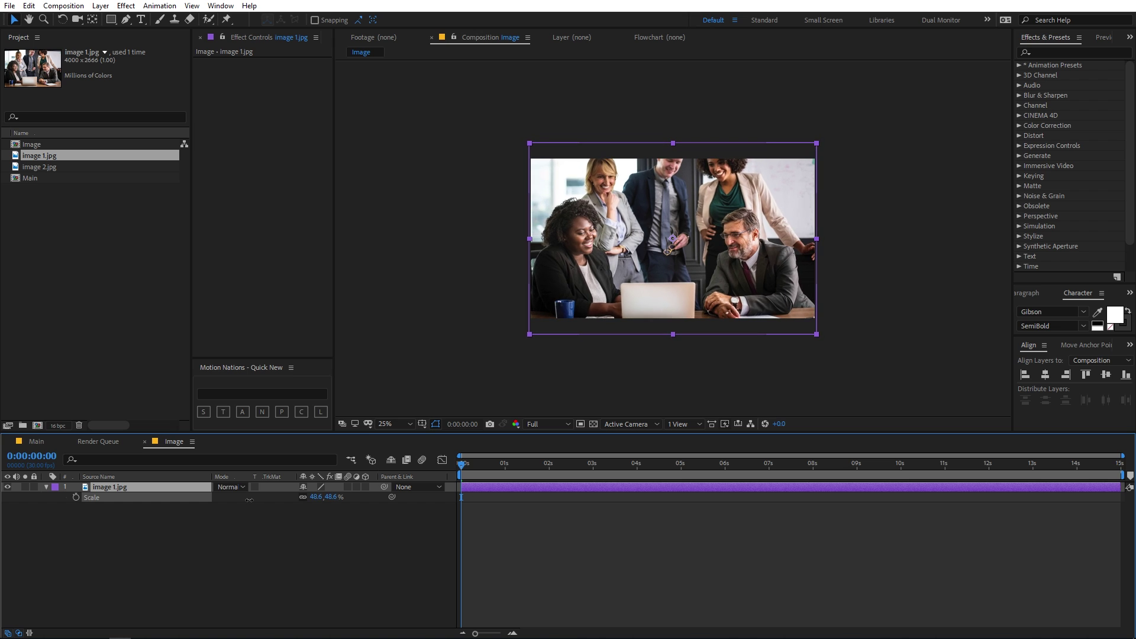
{"action": "left_click", "coordinate": [393, 424]}
{"action": "left_click", "coordinate": [399, 236]}
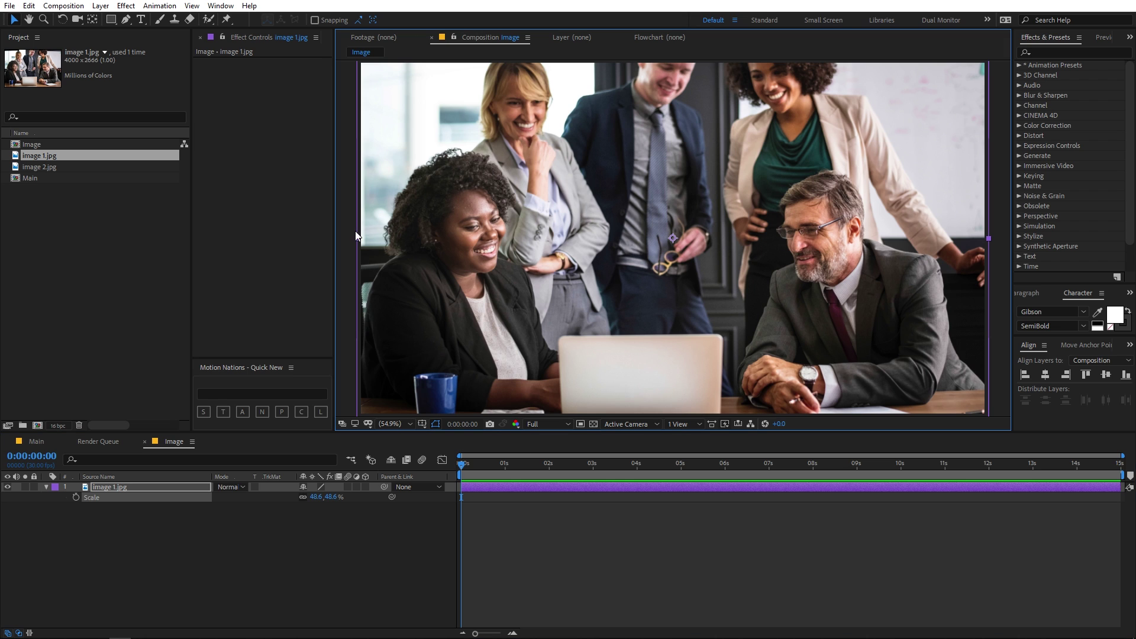
- Open the Main composition and nest the Image composition in it as a layer
{"action": "double_click", "coordinate": [33, 178]}
{"action": "left_click", "coordinate": [65, 304]}
{"action": "left_click_drag", "start_coordinate": [36, 145], "coordinate": [113, 534]}
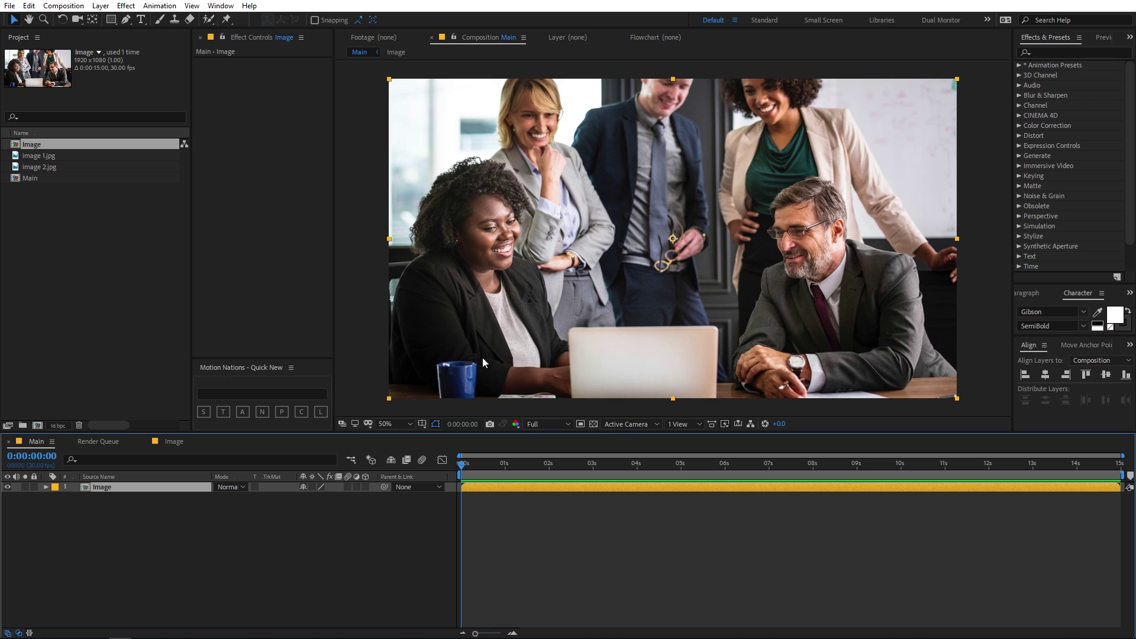
{"action": "left_click", "coordinate": [285, 552]}
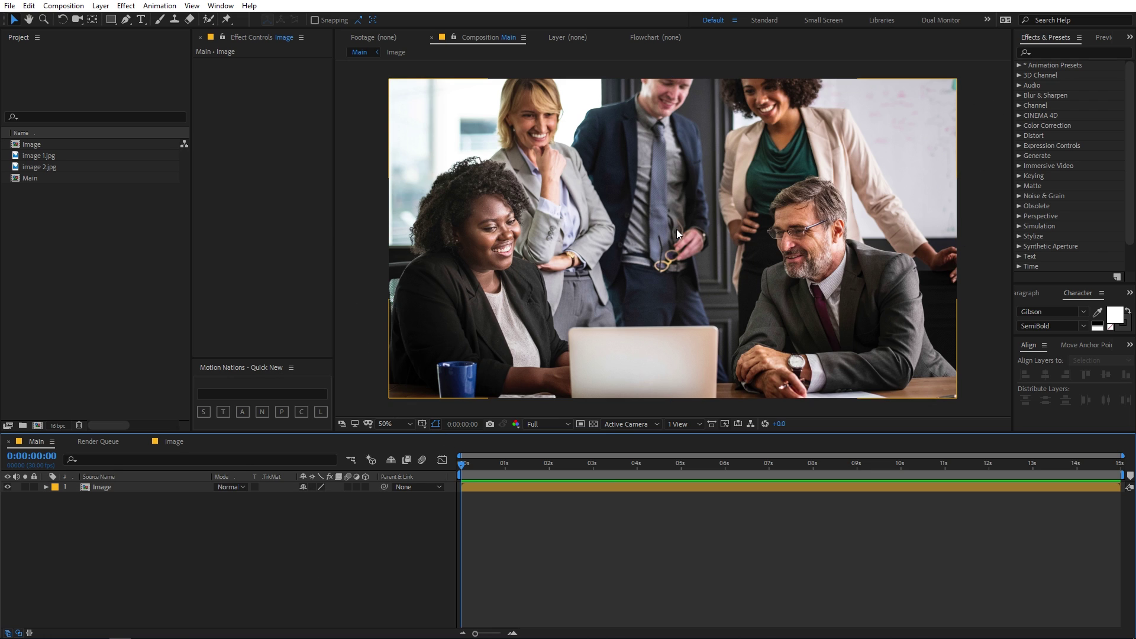
- Add a black solid layer above the Image layer in the Main composition
{"action": "left_click", "coordinate": [99, 8]}
{"action": "mouse_move", "coordinate": [145, 21]}
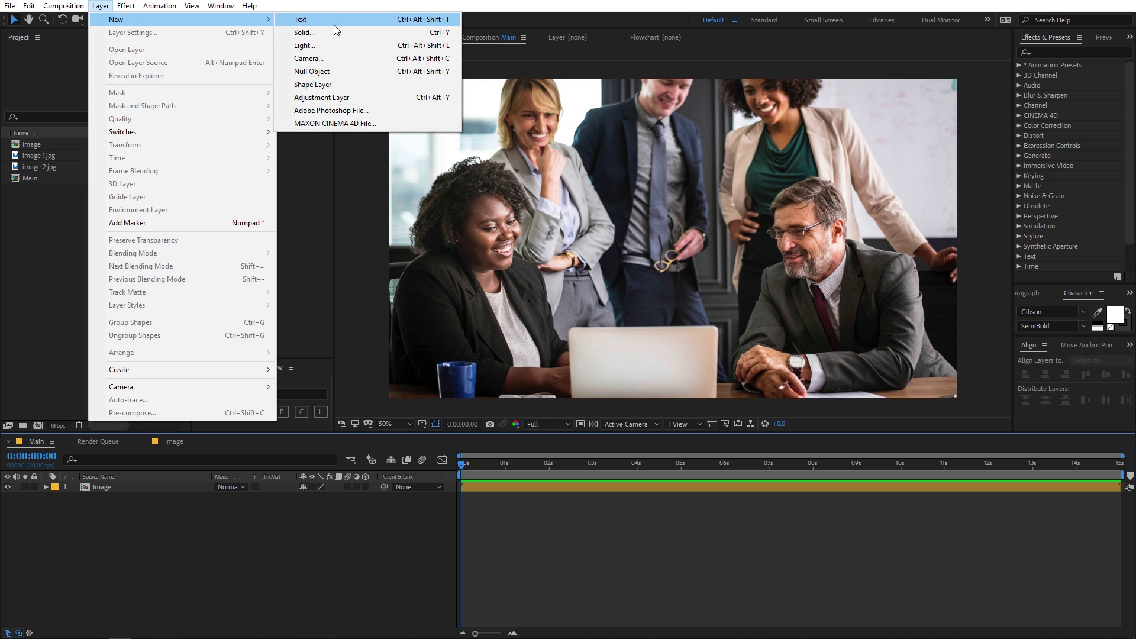
{"action": "left_click", "coordinate": [307, 178]}
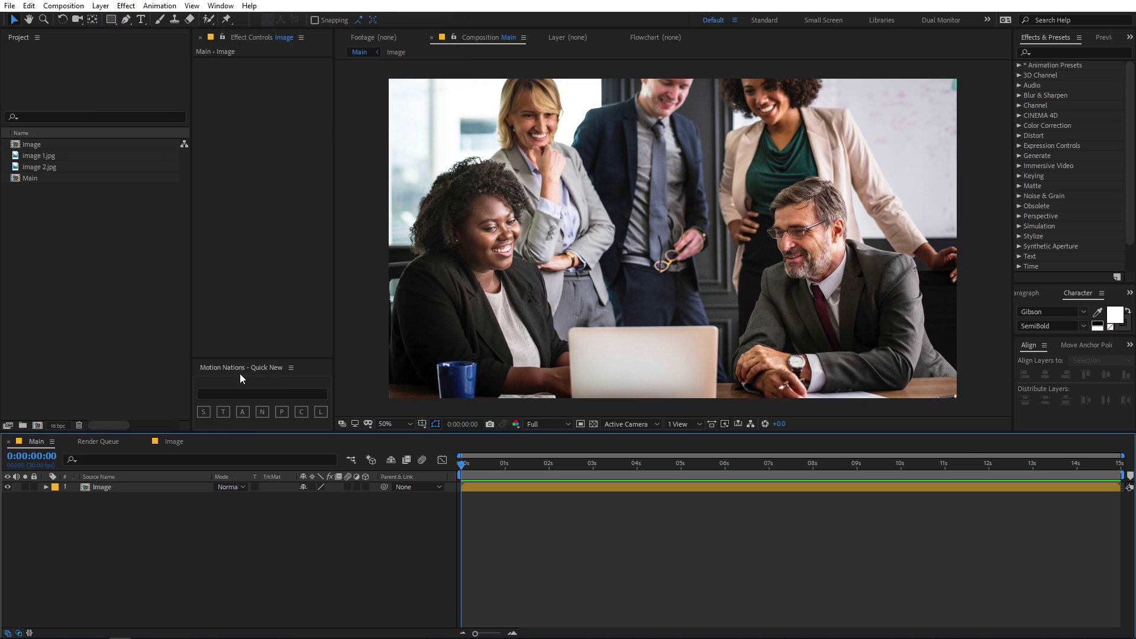
{"action": "left_click", "coordinate": [206, 413]}
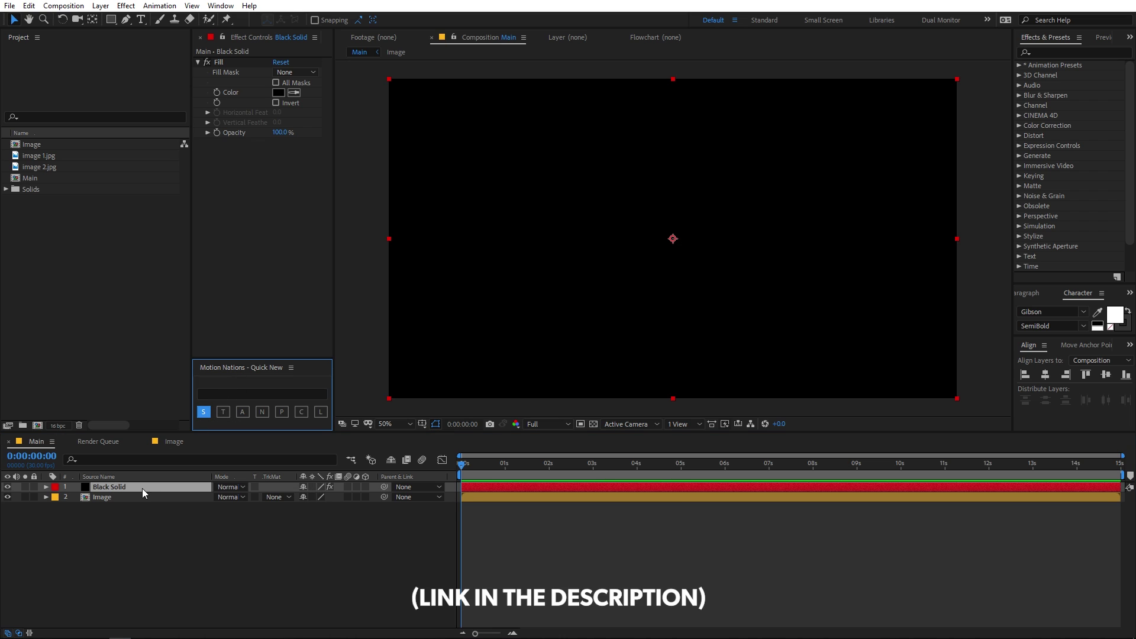
- Find the Linear Wipe transition effect and apply it to the Black Solid layer
{"action": "left_click", "coordinate": [130, 489]}
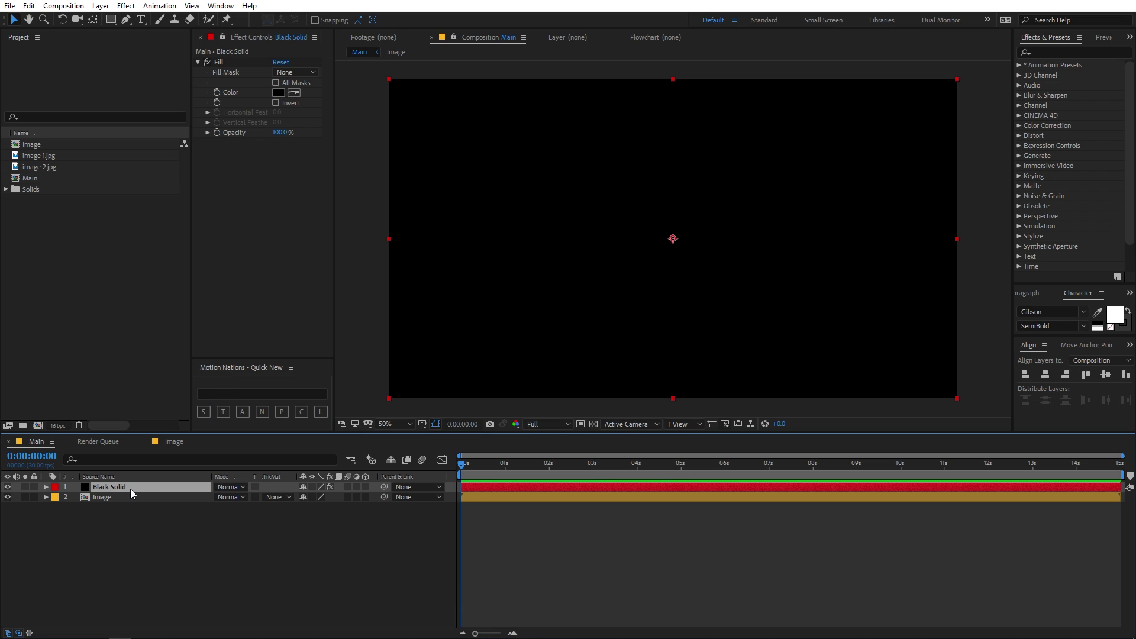
{"action": "left_click", "coordinate": [1051, 51]}
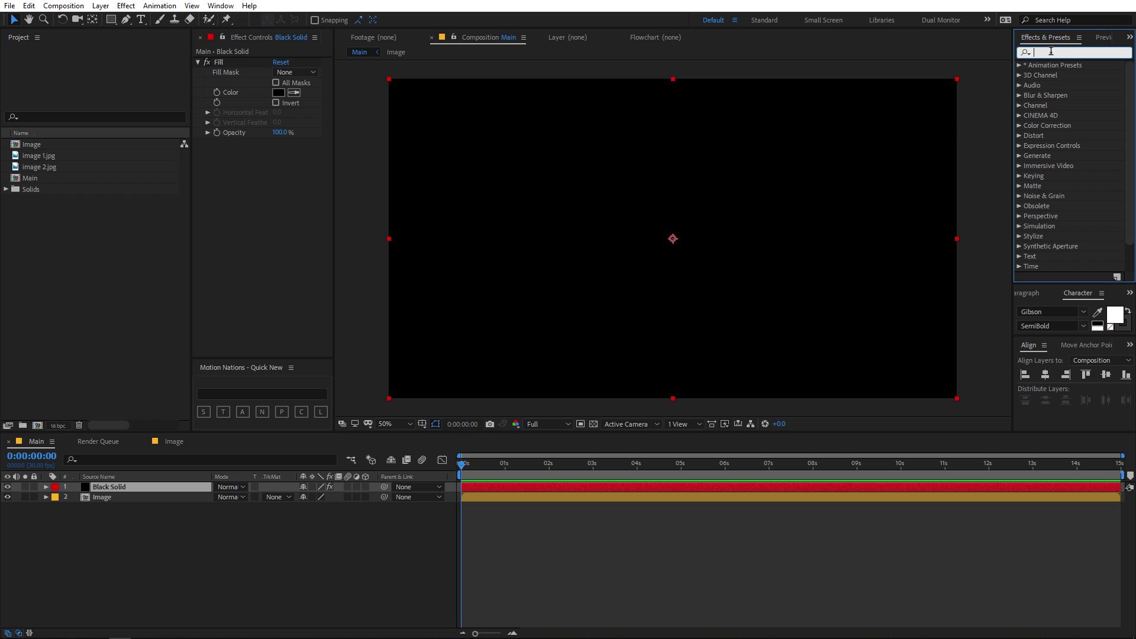
{"action": "type", "text": "line"}
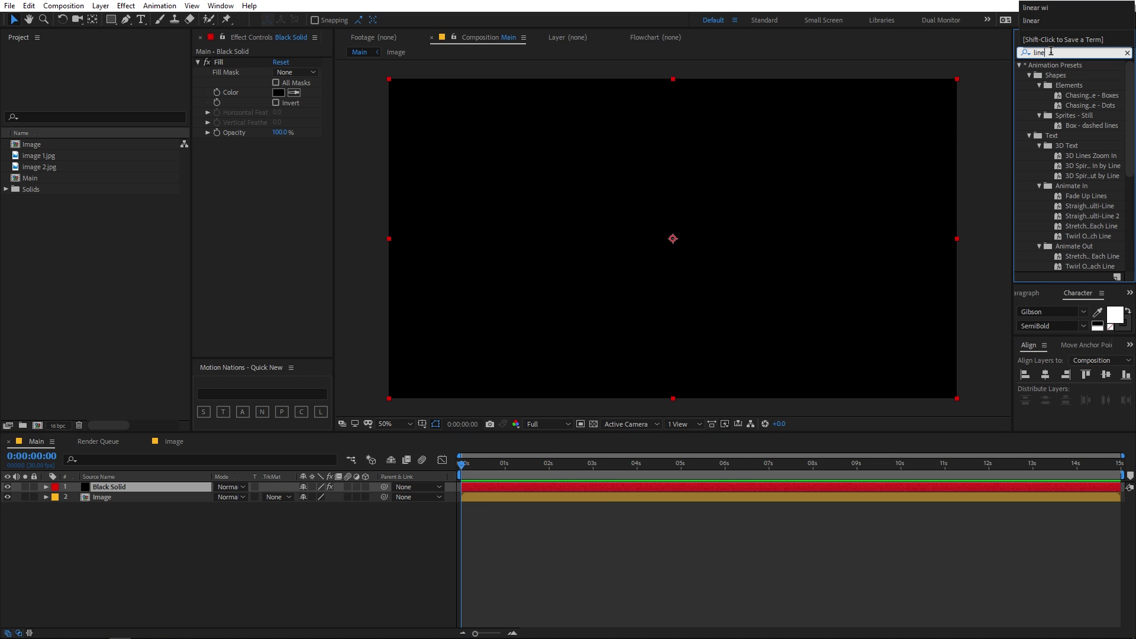
{"action": "type", "text": "ar"}
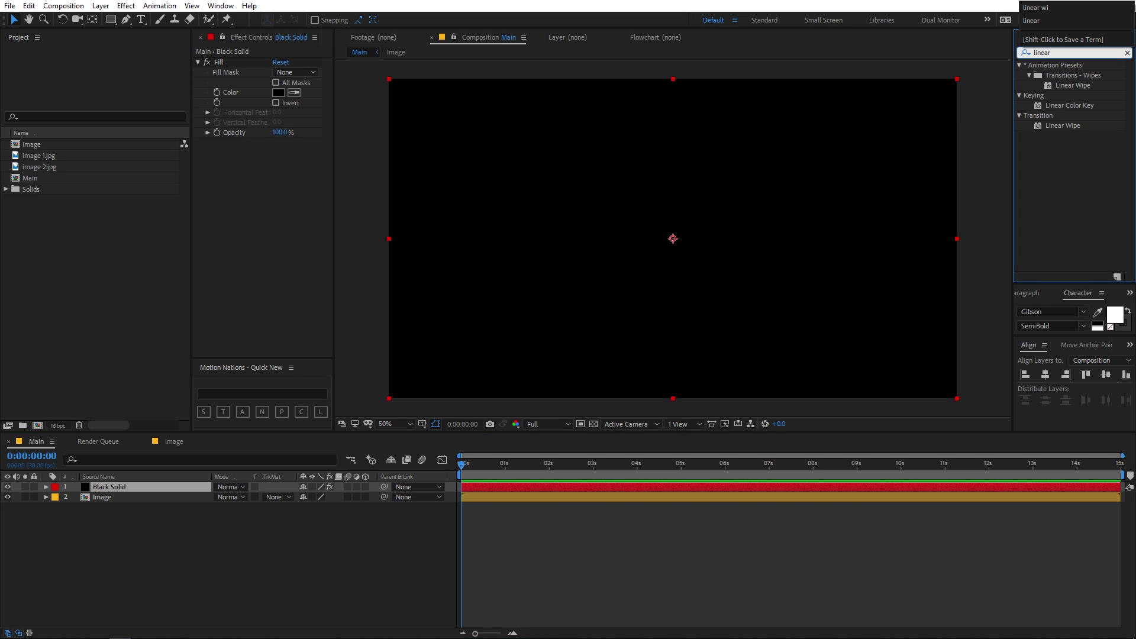
{"action": "left_click", "coordinate": [1079, 86]}
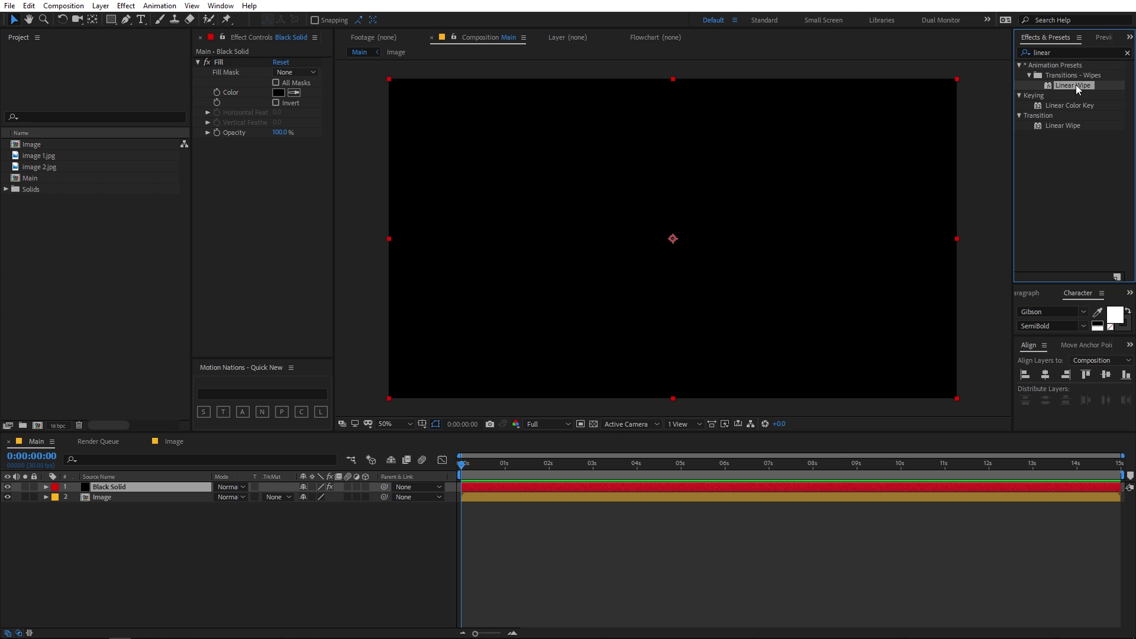
{"action": "left_click_drag", "start_coordinate": [1058, 125], "coordinate": [151, 487]}
- Set the Linear Wipe's Wipe Angle to 115° and its Transition Completion to 100%
{"action": "left_click_drag", "start_coordinate": [462, 470], "coordinate": [484, 469]}
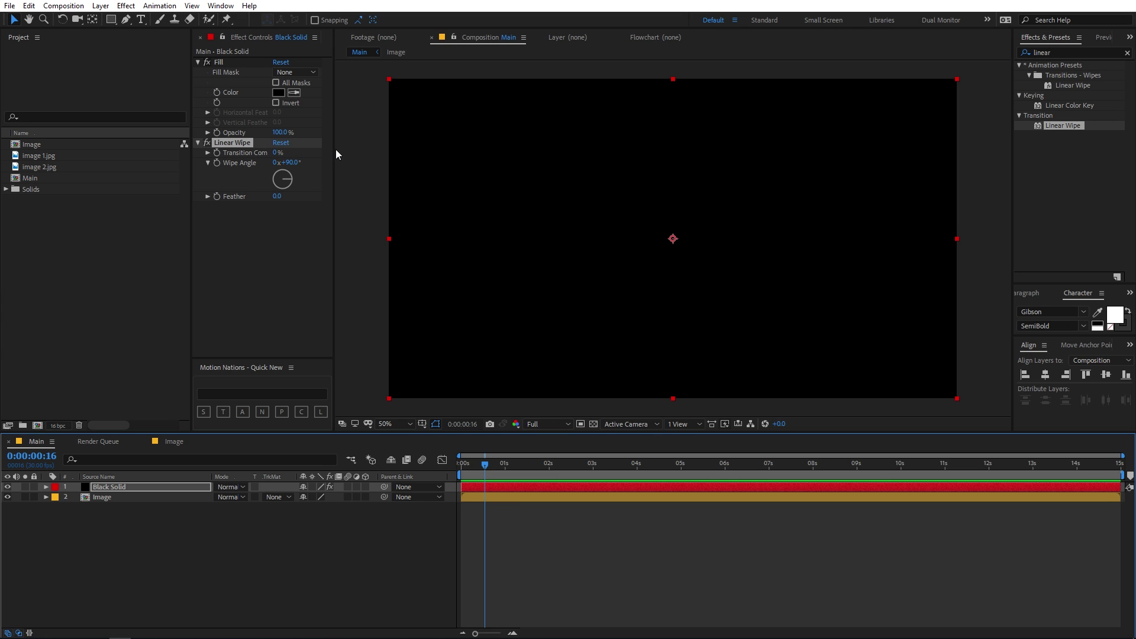
{"action": "left_click_drag", "start_coordinate": [334, 151], "coordinate": [355, 151]}
{"action": "left_click_drag", "start_coordinate": [282, 152], "coordinate": [333, 156]}
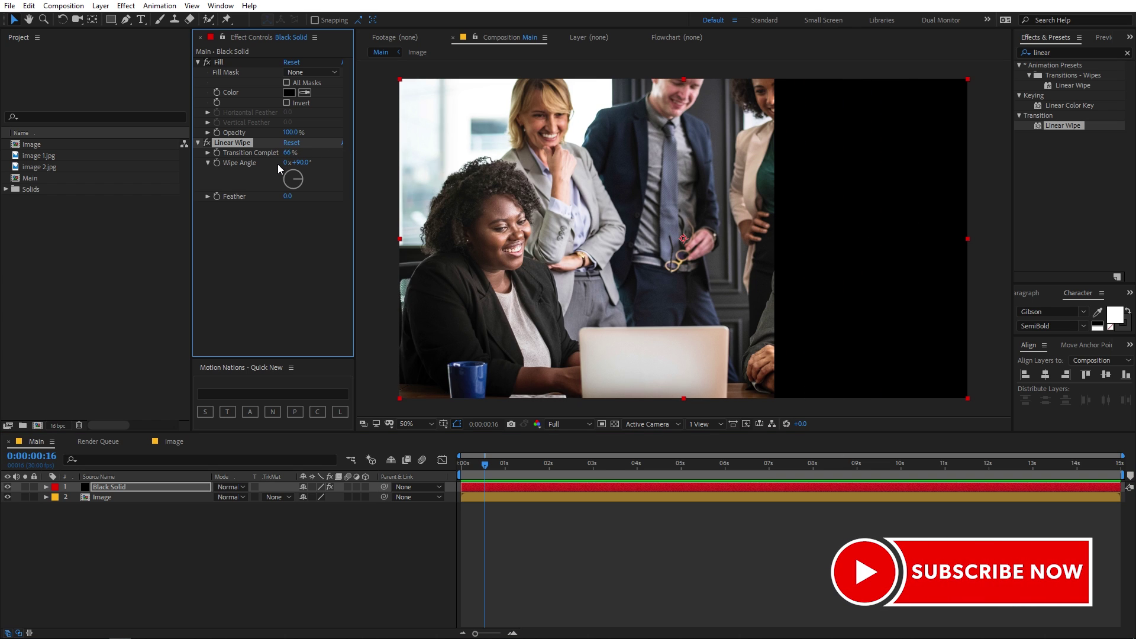
{"action": "left_click_drag", "start_coordinate": [300, 162], "coordinate": [309, 160]}
{"action": "left_click", "coordinate": [309, 160]}
{"action": "type", "text": "115"}
{"action": "key", "text": "Return"}
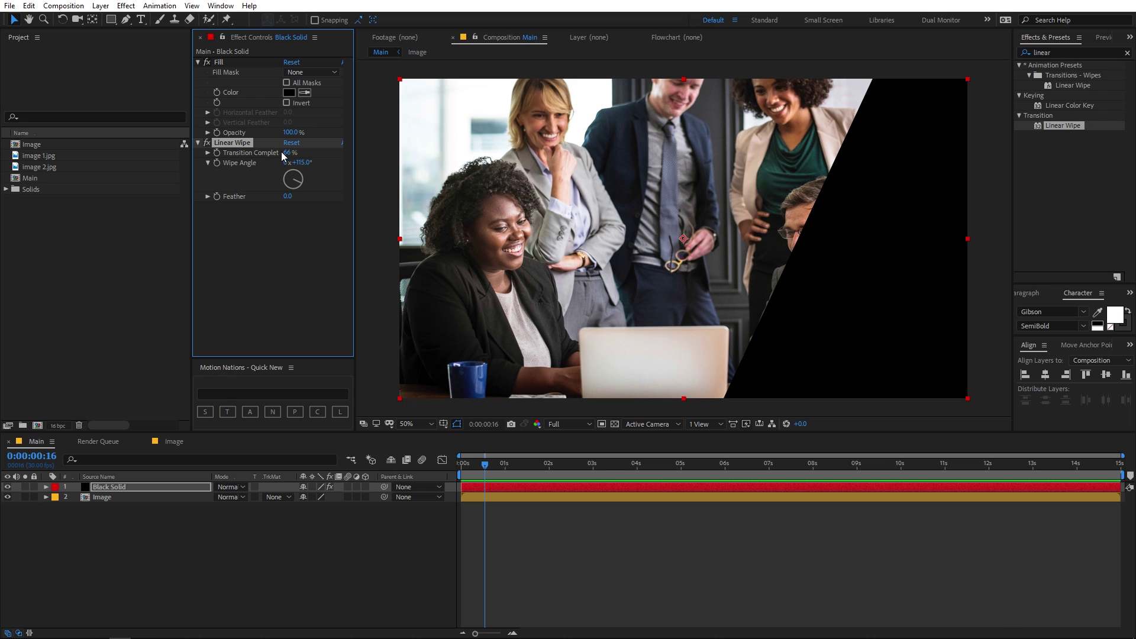
{"action": "left_click_drag", "start_coordinate": [287, 152], "coordinate": [358, 157]}
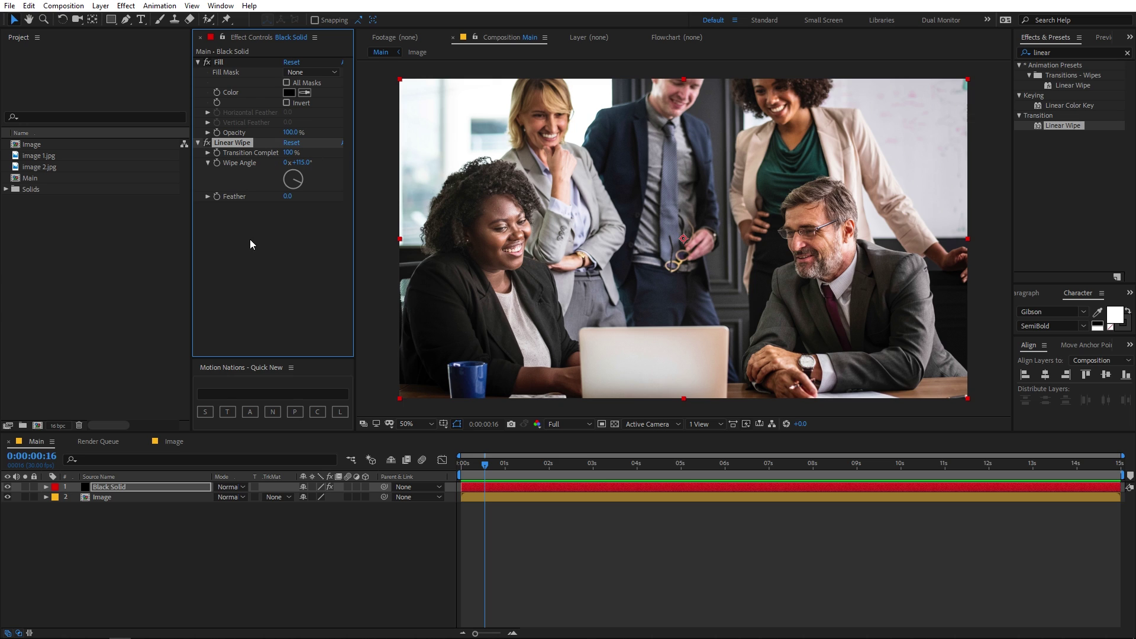
- Keyframe the Linear Wipe's Transition Completion at 0:00:00:00 and show the Black Solid layer's keyframed properties
{"action": "left_click", "coordinate": [488, 485]}
{"action": "key", "text": "Home"}
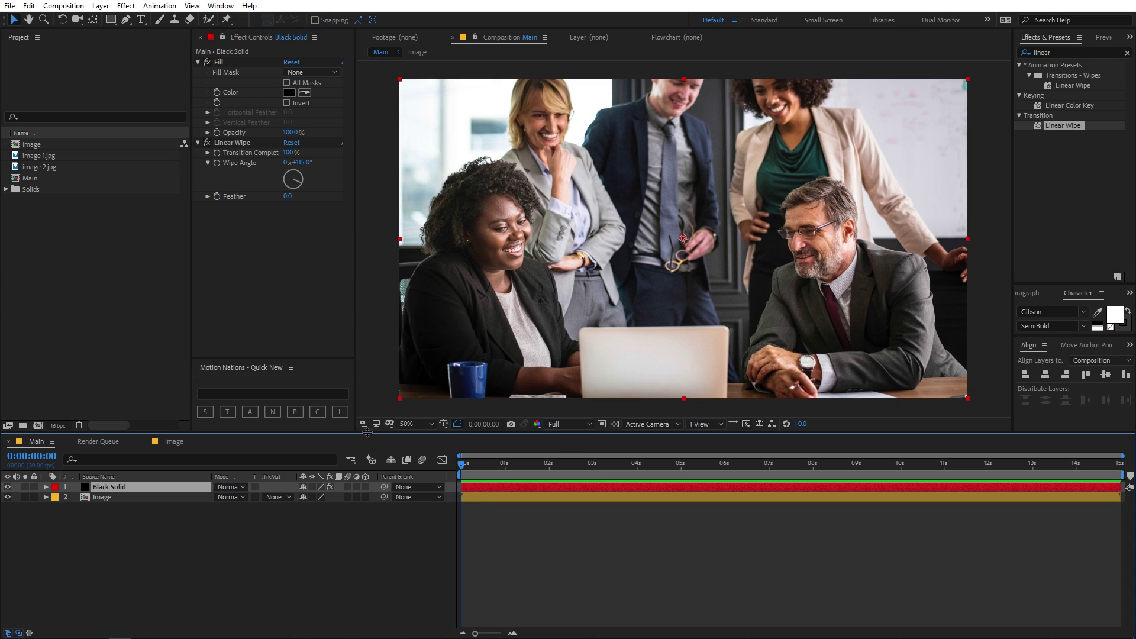
{"action": "left_click", "coordinate": [232, 143]}
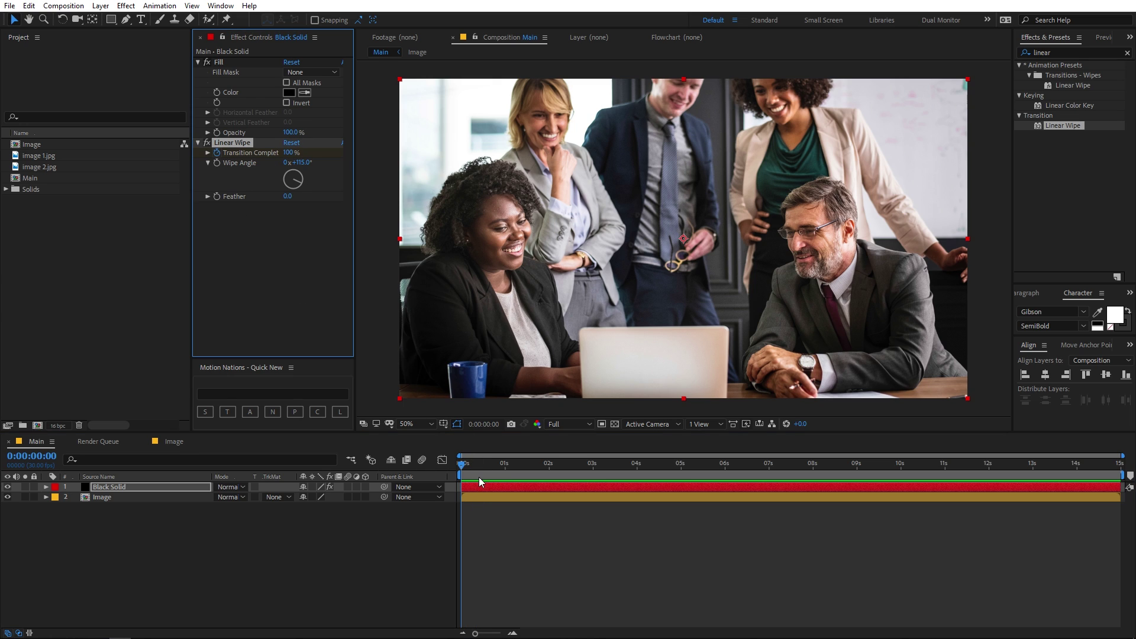
{"action": "key", "text": "u"}
- Set Transition Completion to 75% at 0:00:01:15 to add the second wipe keyframe
{"action": "left_click_drag", "start_coordinate": [467, 472], "coordinate": [529, 473]}
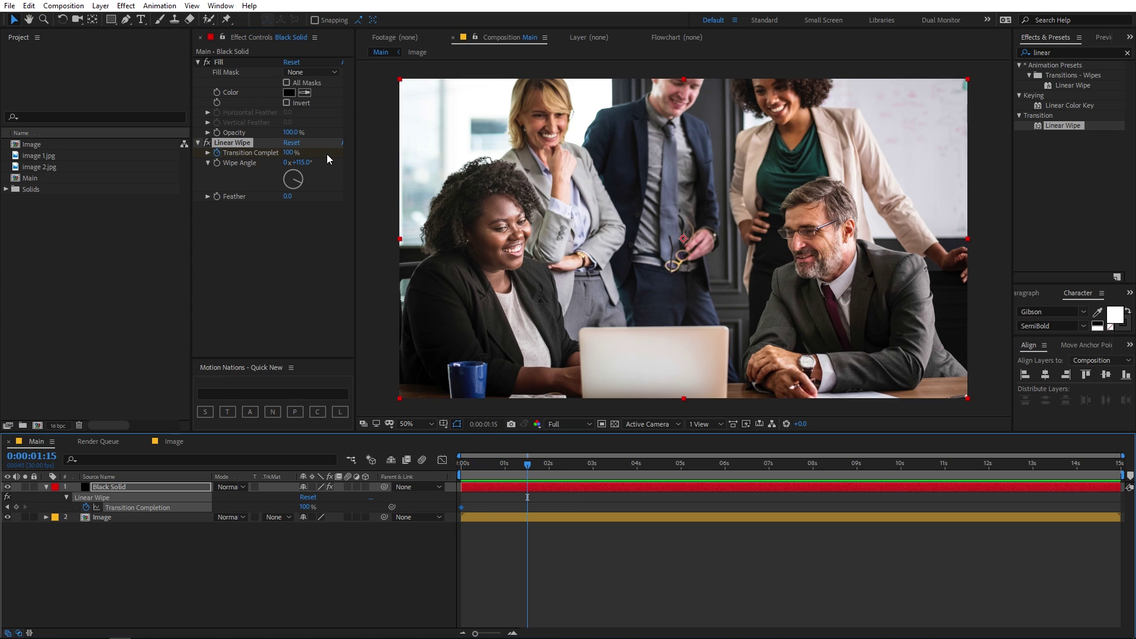
{"action": "left_click_drag", "start_coordinate": [290, 152], "coordinate": [281, 154]}
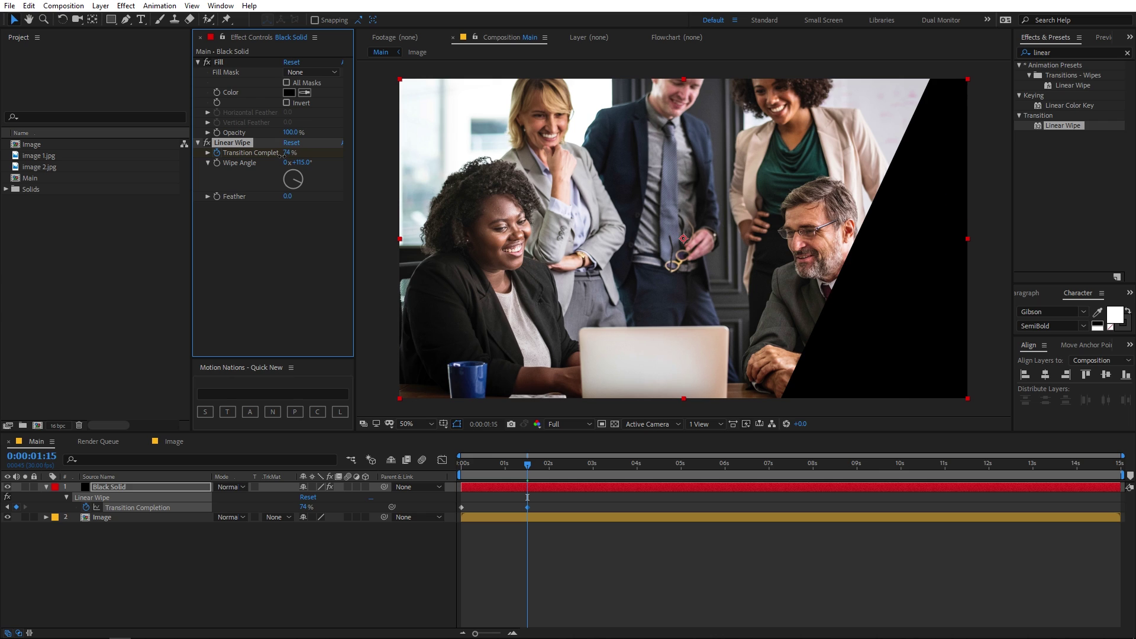
{"action": "left_click", "coordinate": [292, 154]}
{"action": "type", "text": "75"}
{"action": "key", "text": "Return"}
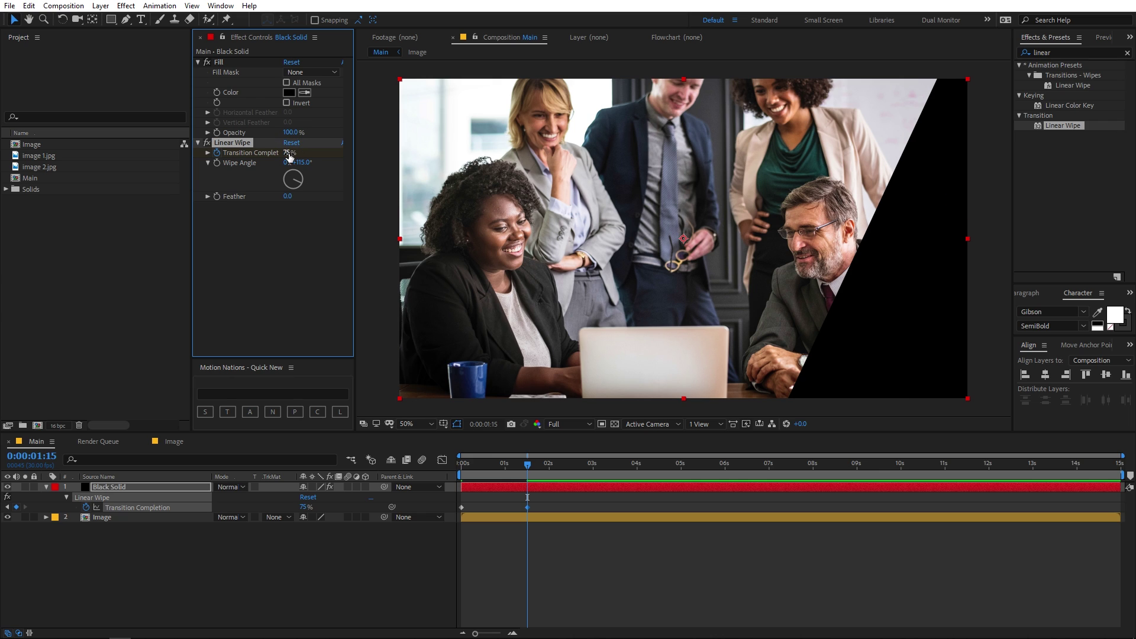
- Preview the wipe animation and apply Easy Ease to both Transition Completion keyframes on the Black Solid layer
{"action": "key", "text": "space"}
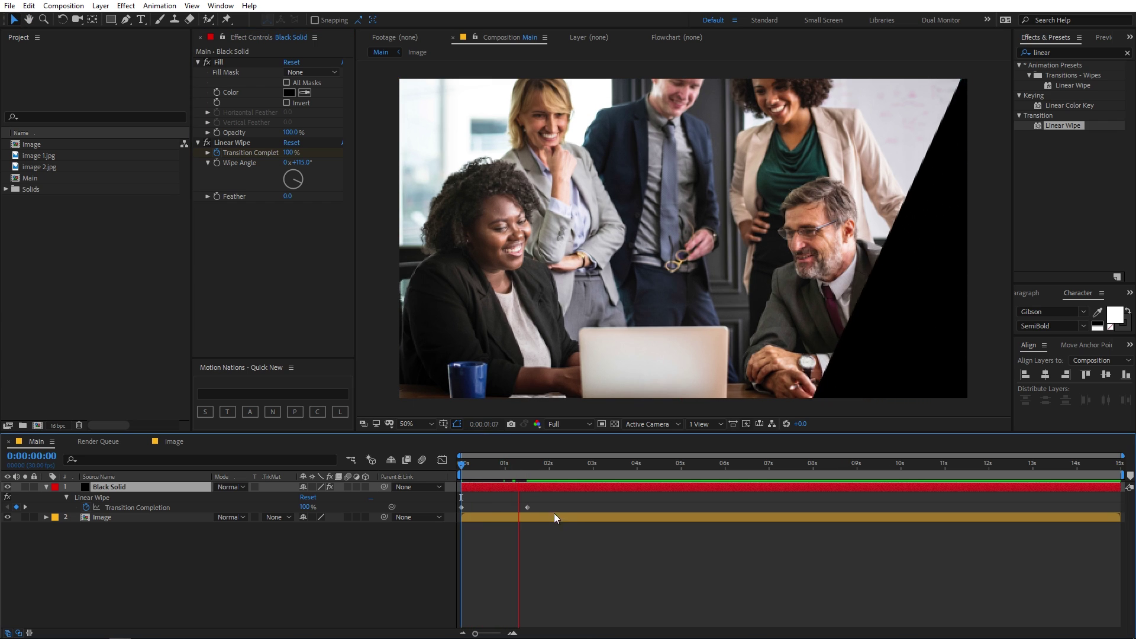
{"action": "left_click", "coordinate": [536, 467]}
{"action": "left_click", "coordinate": [514, 466]}
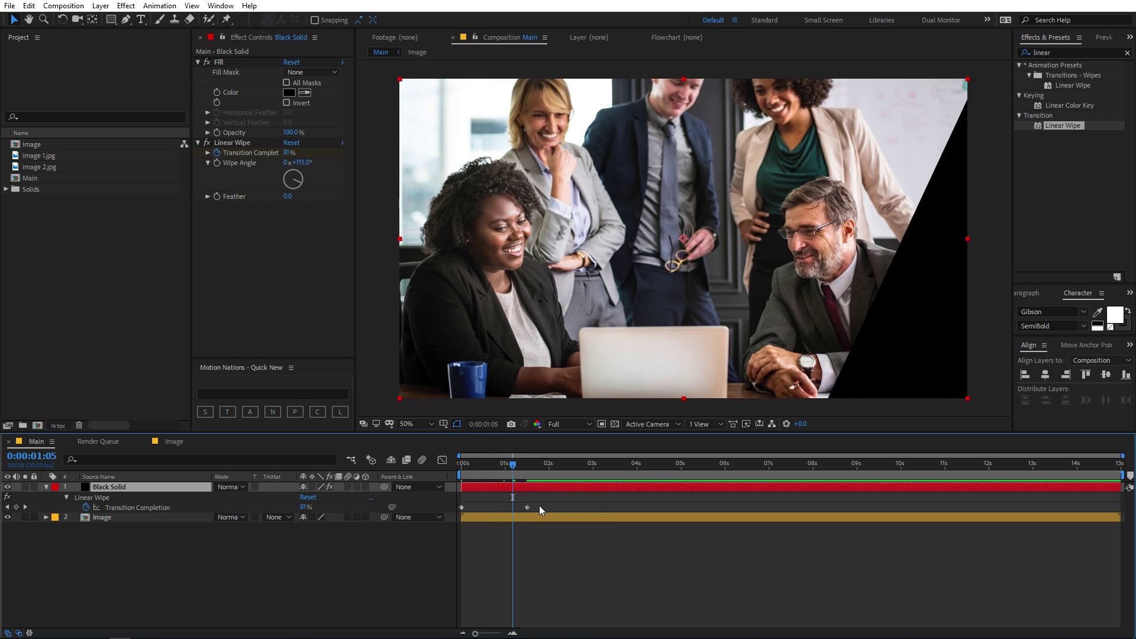
{"action": "left_click_drag", "start_coordinate": [513, 477], "coordinate": [510, 477]}
{"action": "left_click_drag", "start_coordinate": [568, 504], "coordinate": [449, 509]}
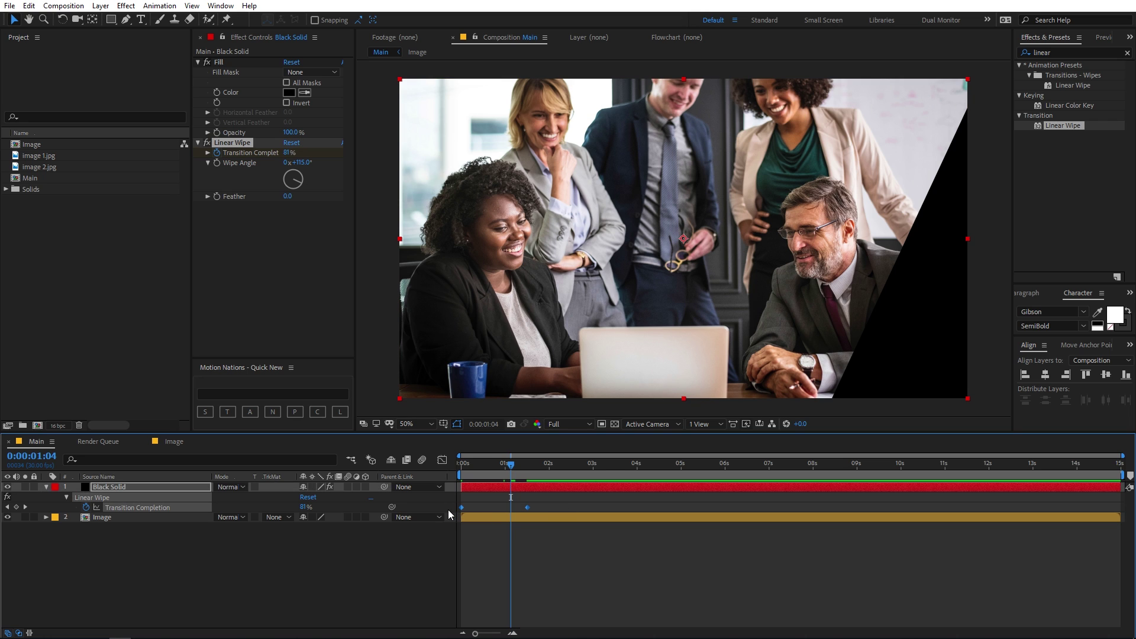
{"action": "key", "text": "F9"}
{"action": "right_click", "coordinate": [462, 507]}
{"action": "mouse_move", "coordinate": [521, 497]}
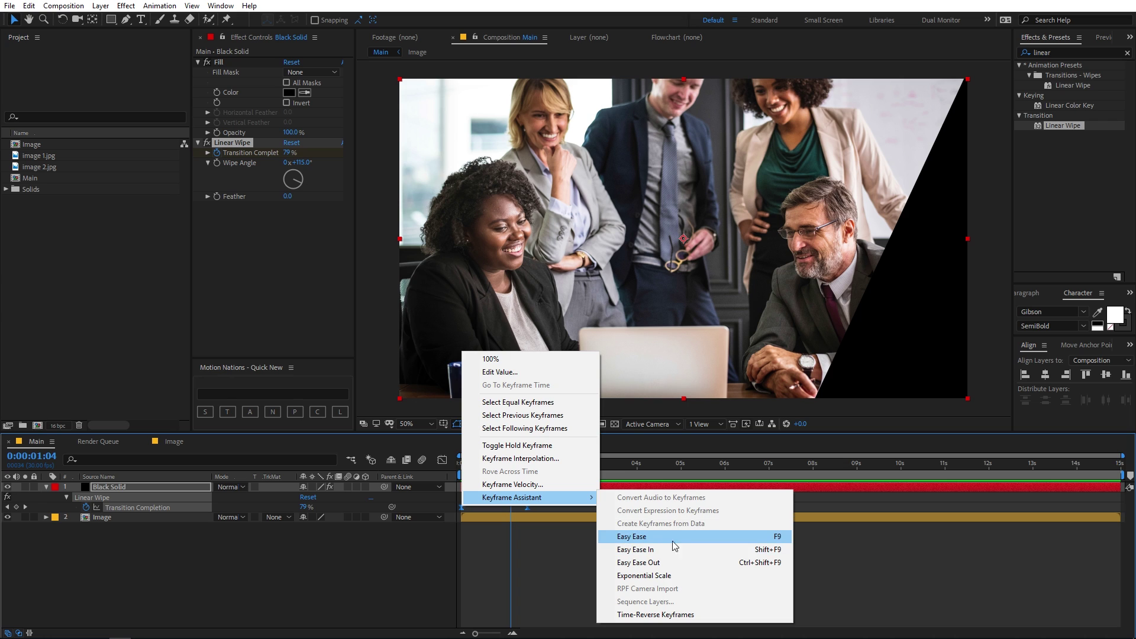
- Select both Transition Completion keyframes of the Black Solid layer and display their curve as a speed graph
{"action": "left_click", "coordinate": [548, 556]}
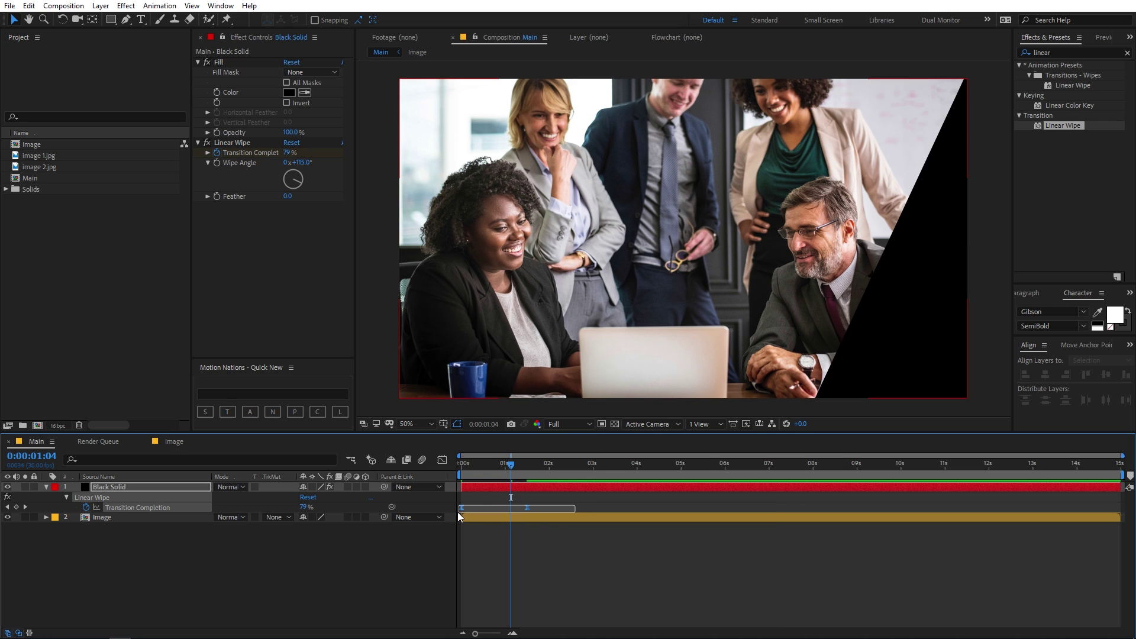
{"action": "left_click_drag", "start_coordinate": [459, 516], "coordinate": [459, 515]}
{"action": "left_click", "coordinate": [442, 463]}
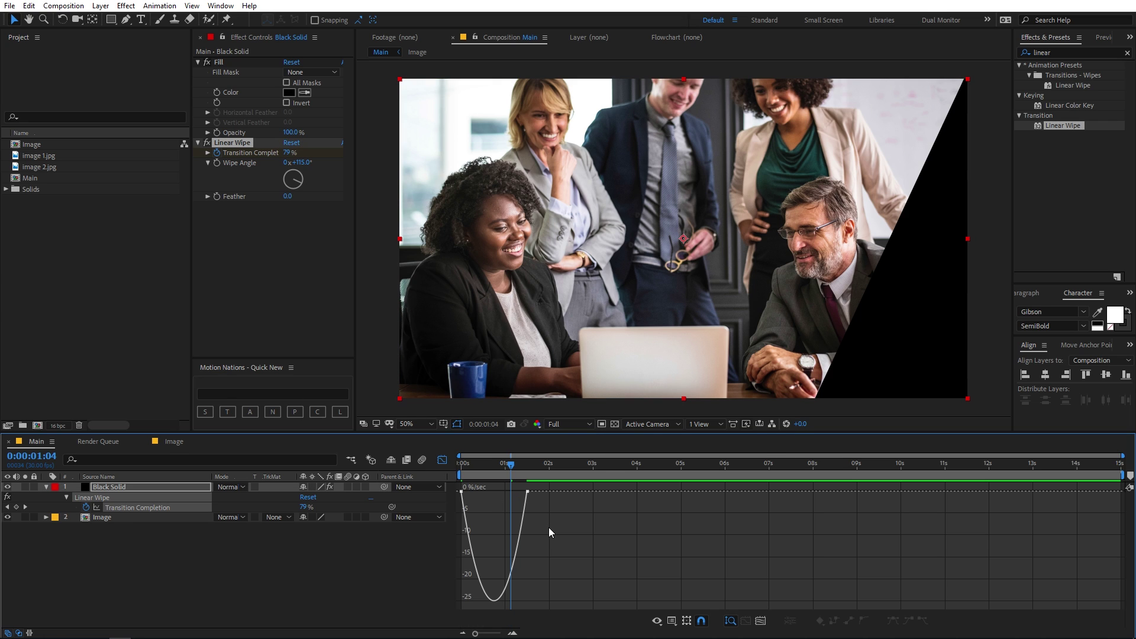
{"action": "left_click_drag", "start_coordinate": [567, 527], "coordinate": [501, 492]}
{"action": "left_click", "coordinate": [658, 622]}
{"action": "left_click", "coordinate": [672, 621]}
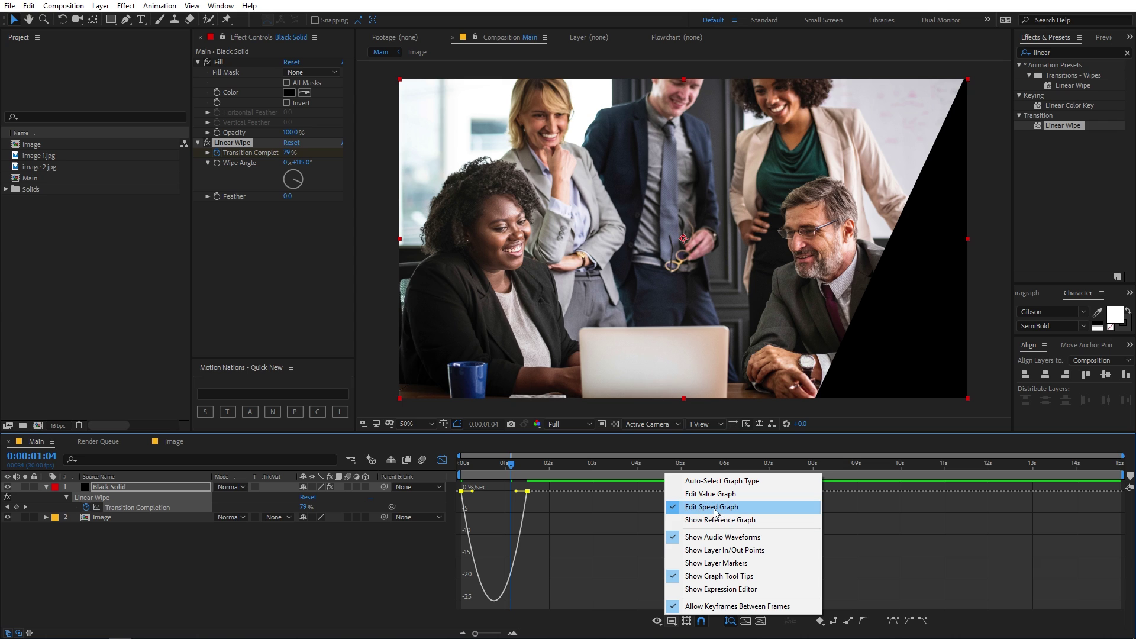
{"action": "left_click", "coordinate": [603, 517]}
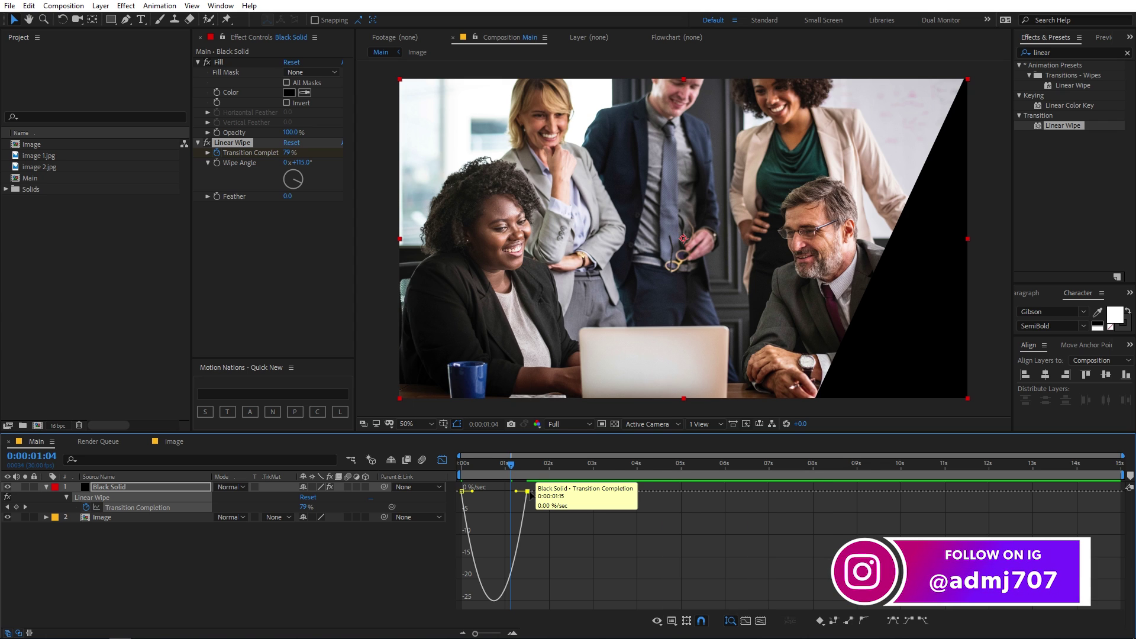
- Lengthen the incoming influence of the last Transition Completion keyframe for a fast start and slow finish, preview the wipe, and return to the layer view
{"action": "left_click_drag", "start_coordinate": [522, 495], "coordinate": [494, 492]}
{"action": "key", "text": "Home"}
{"action": "key", "text": "space"}
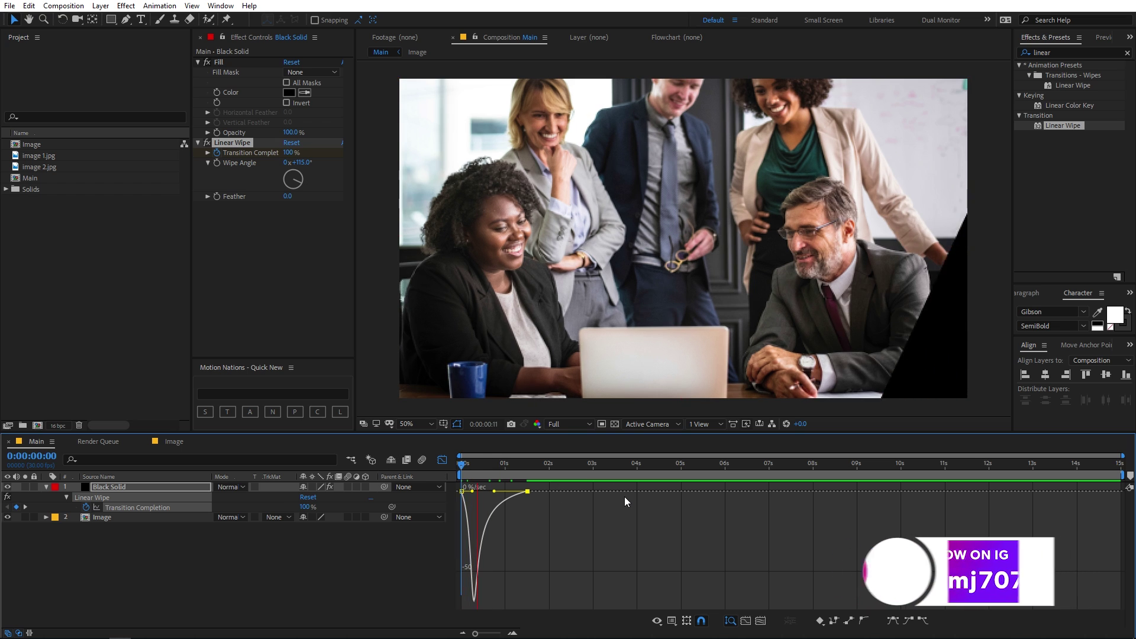
{"action": "key", "text": "shift+F3"}
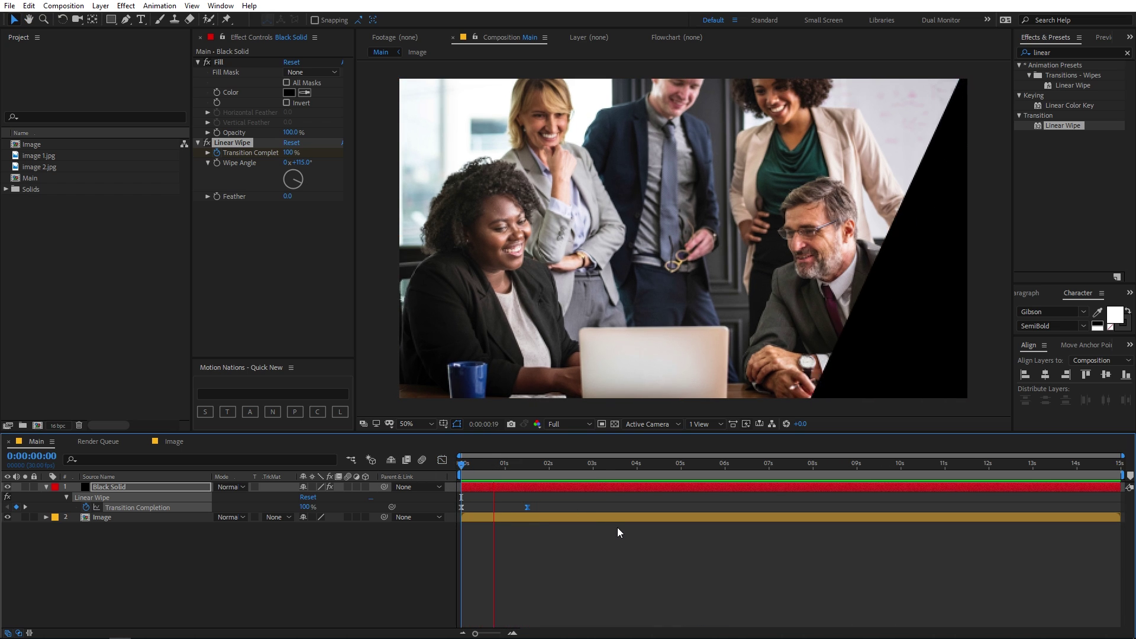
- Set the Black Solid layer's Fill color to white (FFFFFF) and reorder its effects so that Fill comes after Linear Wipe
{"action": "mouse_move", "coordinate": [533, 474]}
{"action": "left_mouse_down"}
{"action": "mouse_move", "coordinate": [521, 475]}
{"action": "mouse_move", "coordinate": [538, 475]}
{"action": "left_mouse_up"}
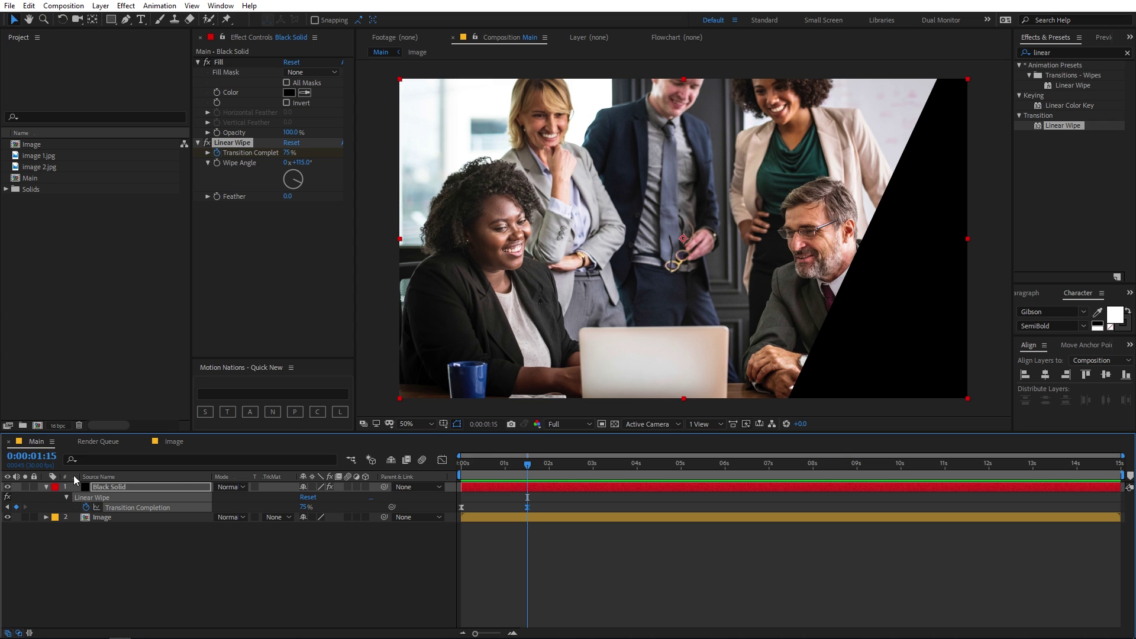
{"action": "key", "text": "F2"}
{"action": "left_click", "coordinate": [46, 486]}
{"action": "left_click", "coordinate": [133, 488]}
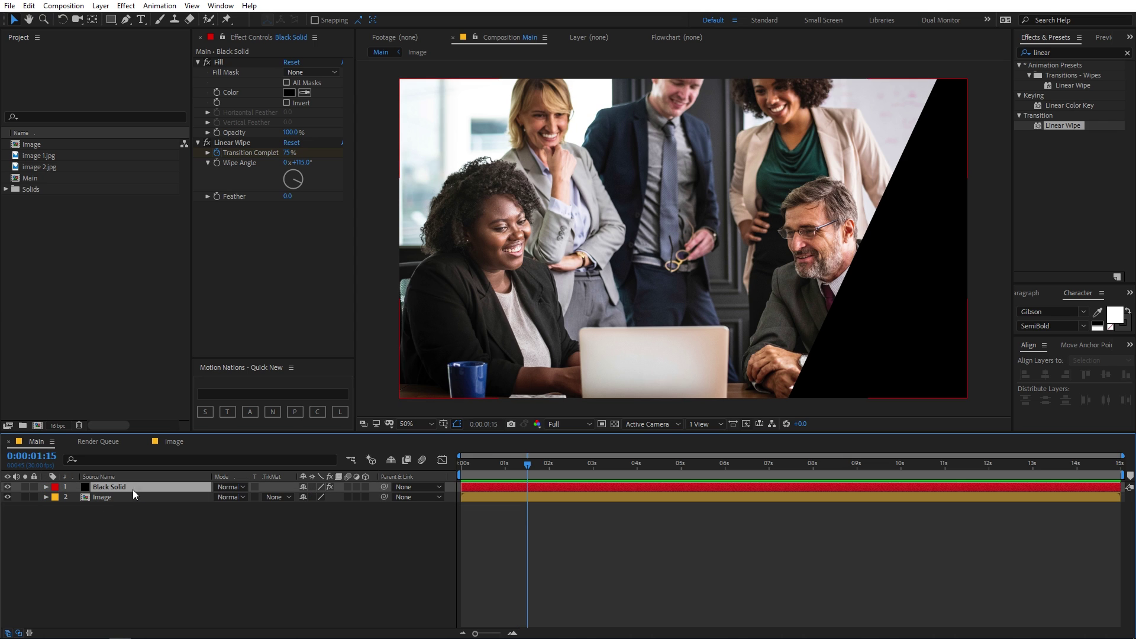
{"action": "left_click", "coordinate": [289, 92]}
{"action": "left_click_drag", "start_coordinate": [167, 315], "coordinate": [77, 274]}
{"action": "left_click", "coordinate": [370, 285]}
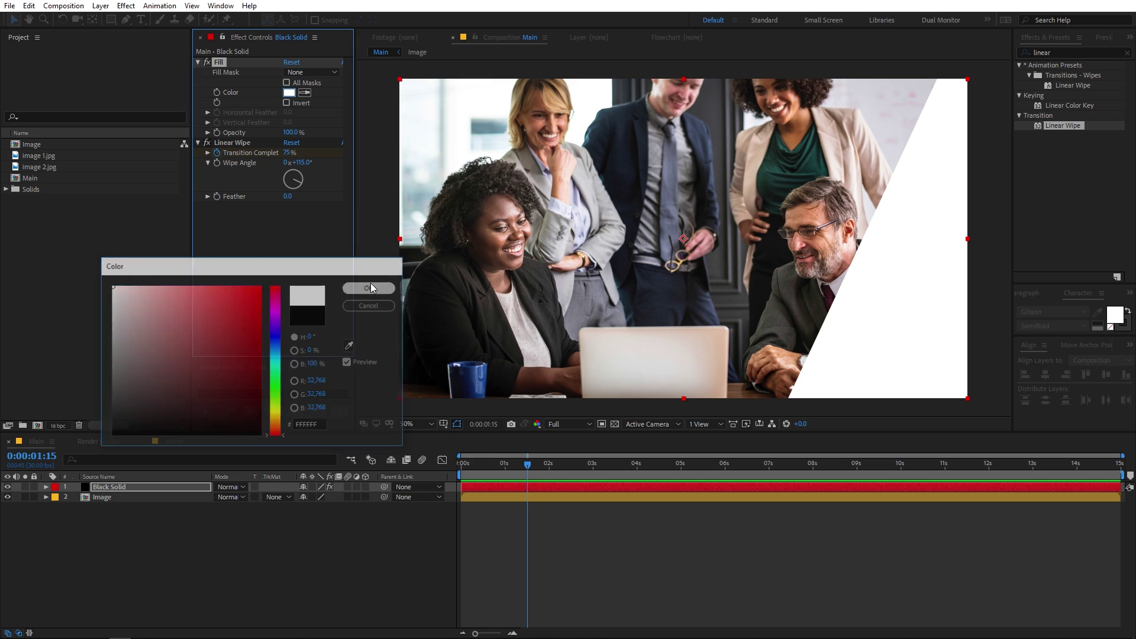
{"action": "left_click_drag", "start_coordinate": [223, 119], "coordinate": [274, 247]}
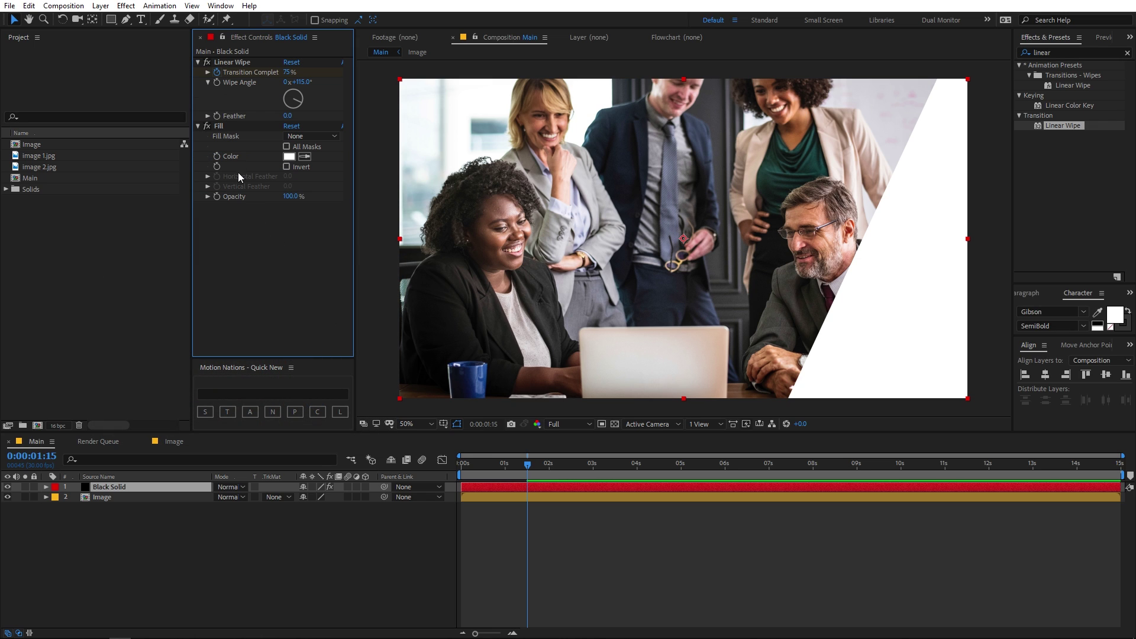
- Check the white wipe, rename the Black Solid layer as Strip 1, and duplicate it to make Strip 2
{"action": "left_click_drag", "start_coordinate": [536, 472], "coordinate": [488, 464]}
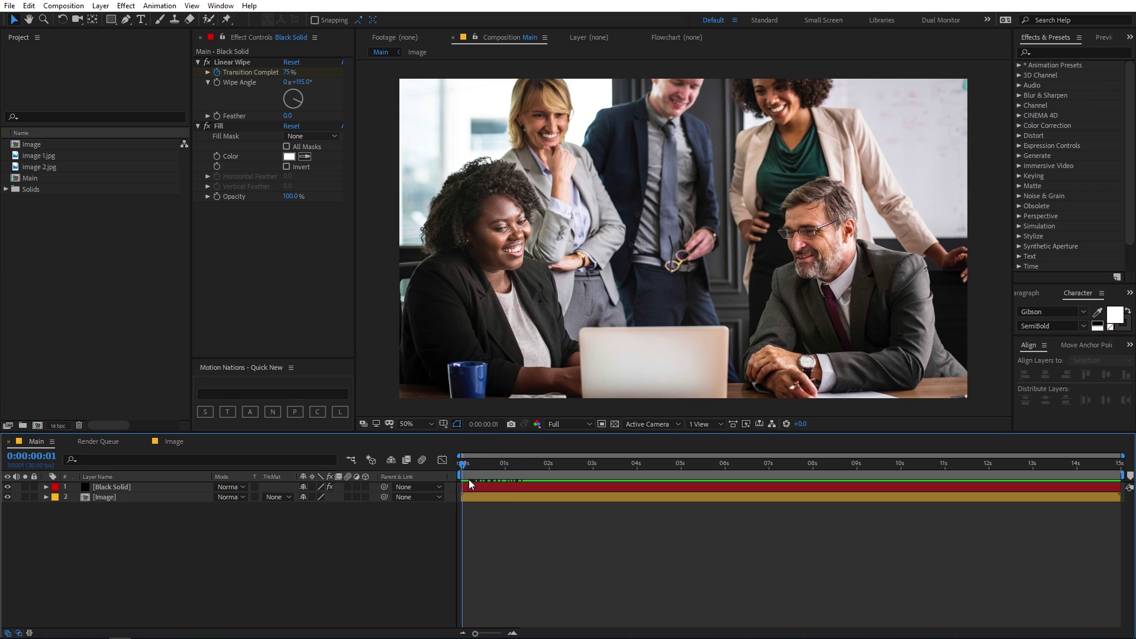
{"action": "key", "text": "k"}
{"action": "left_click", "coordinate": [161, 487]}
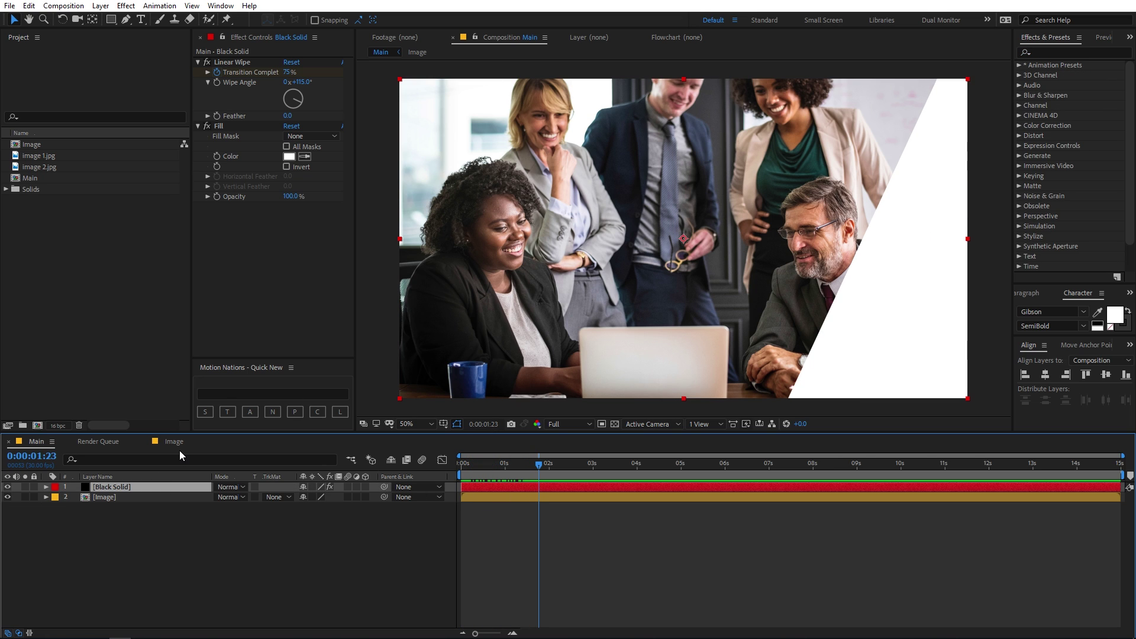
{"action": "key", "text": "Return"}
{"action": "type", "text": "Stri"}
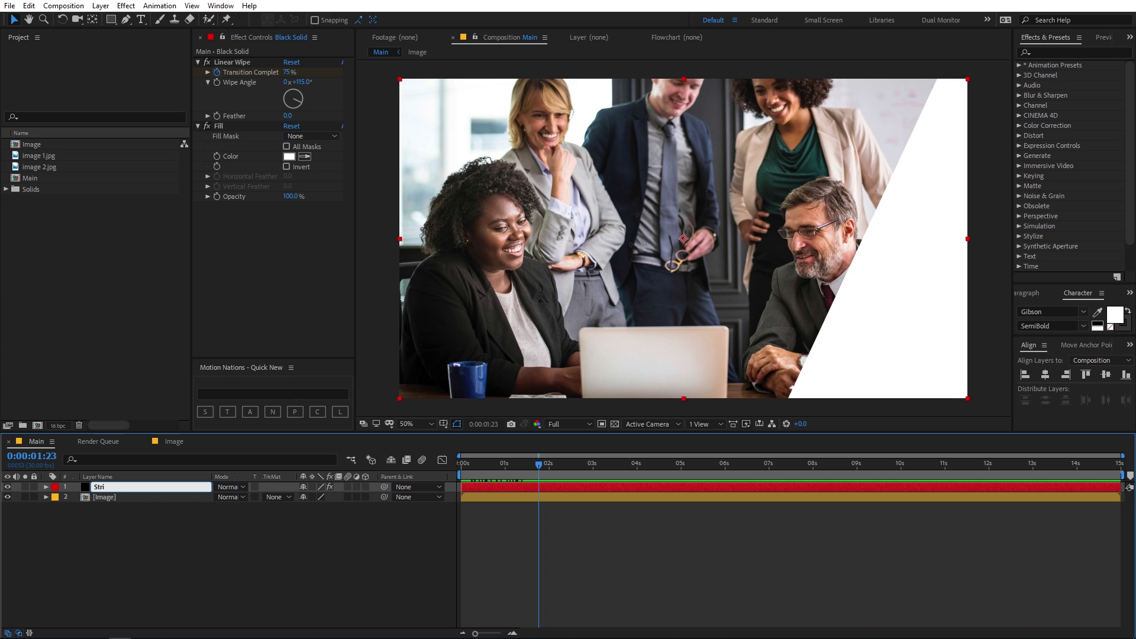
{"action": "key", "text": "Return"}
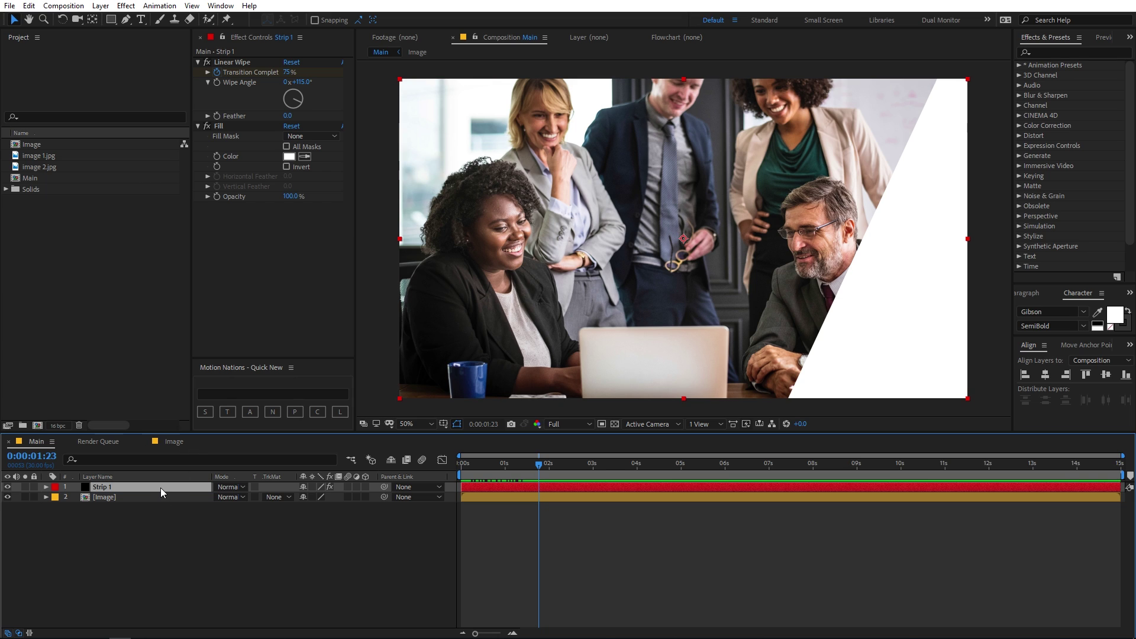
{"action": "key", "text": "ctrl+d"}
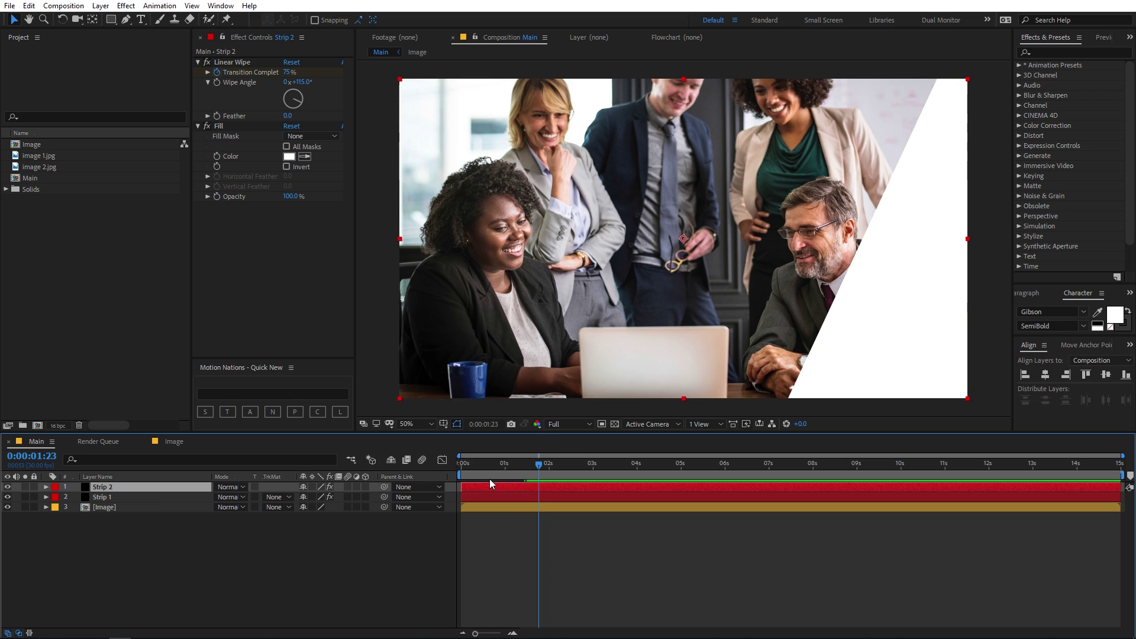
- Find the Gradient Ramp effect by searching for "grad" and apply it to the Strip 2 layer
{"action": "left_click", "coordinate": [1066, 53]}
{"action": "type", "text": "grad"}
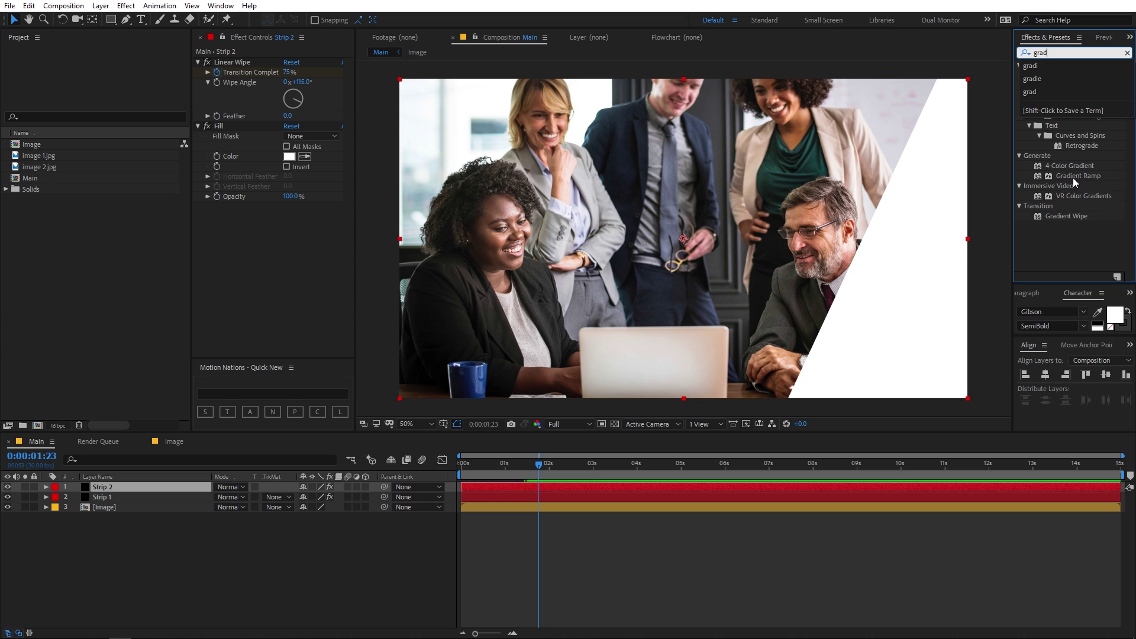
{"action": "left_click_drag", "start_coordinate": [1074, 178], "coordinate": [278, 247]}
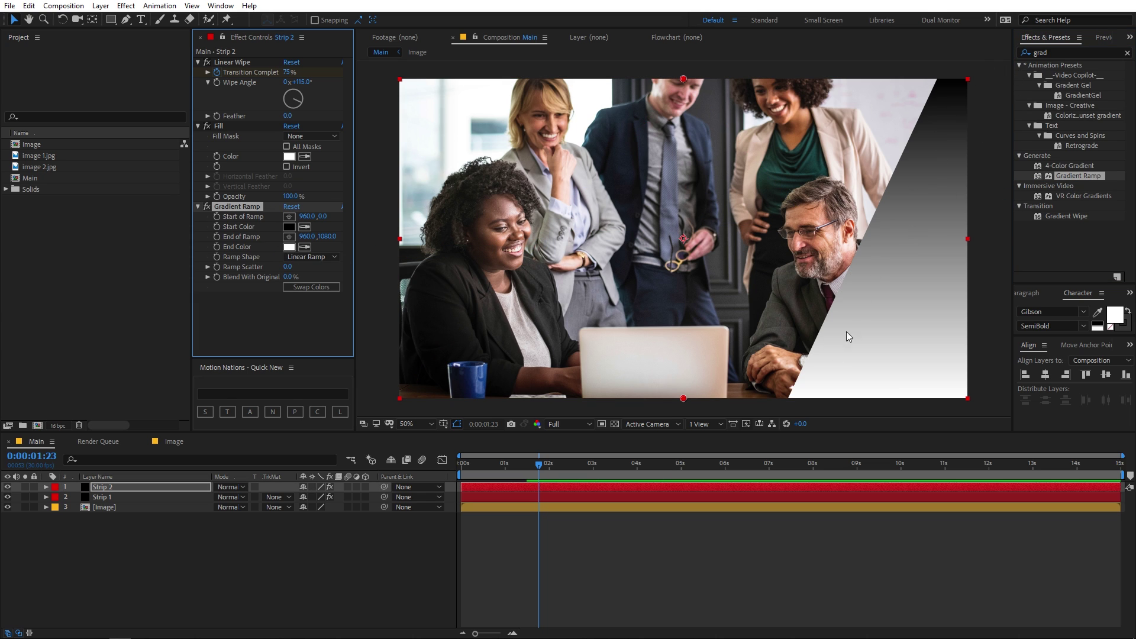
- Set the Gradient Ramp's Start Color to a bright sky blue and its End Color to a dark blue on Strip 2
{"action": "left_click", "coordinate": [288, 227]}
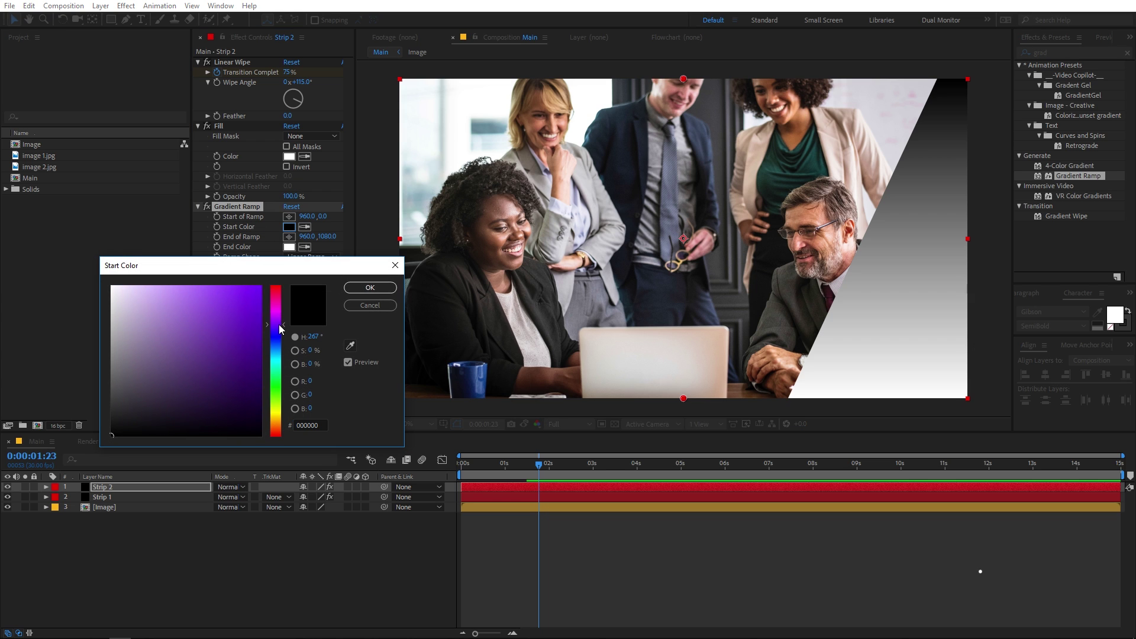
{"action": "left_click_drag", "start_coordinate": [281, 329], "coordinate": [276, 355]}
{"action": "left_click", "coordinate": [249, 296]}
{"action": "left_click", "coordinate": [370, 288]}
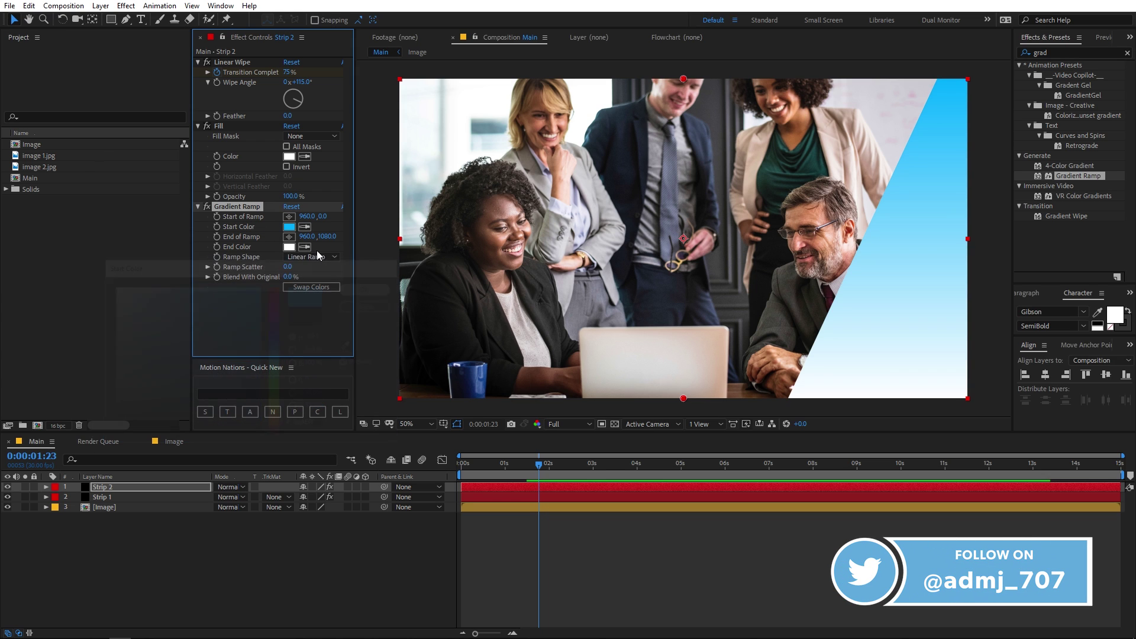
{"action": "left_click", "coordinate": [288, 247]}
{"action": "left_click_drag", "start_coordinate": [279, 318], "coordinate": [281, 353]}
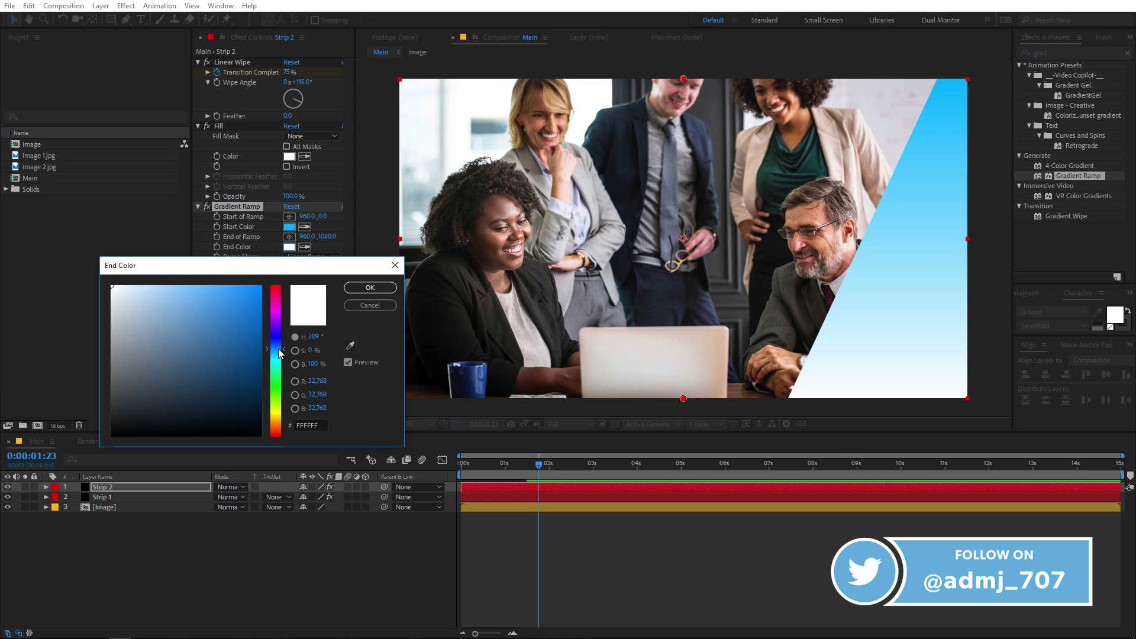
{"action": "left_click", "coordinate": [260, 377]}
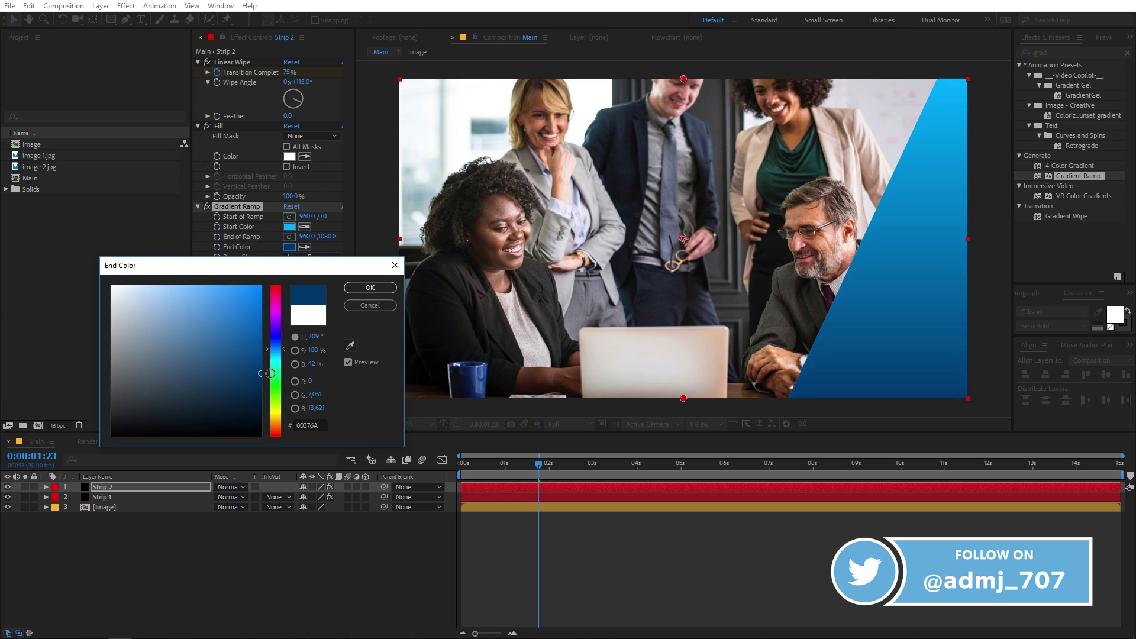
{"action": "left_click", "coordinate": [356, 289]}
- Place the Gradient Ramp's Start of Ramp at 1890, 0 and its End of Ramp at 1614, 1134
{"action": "left_click", "coordinate": [288, 216]}
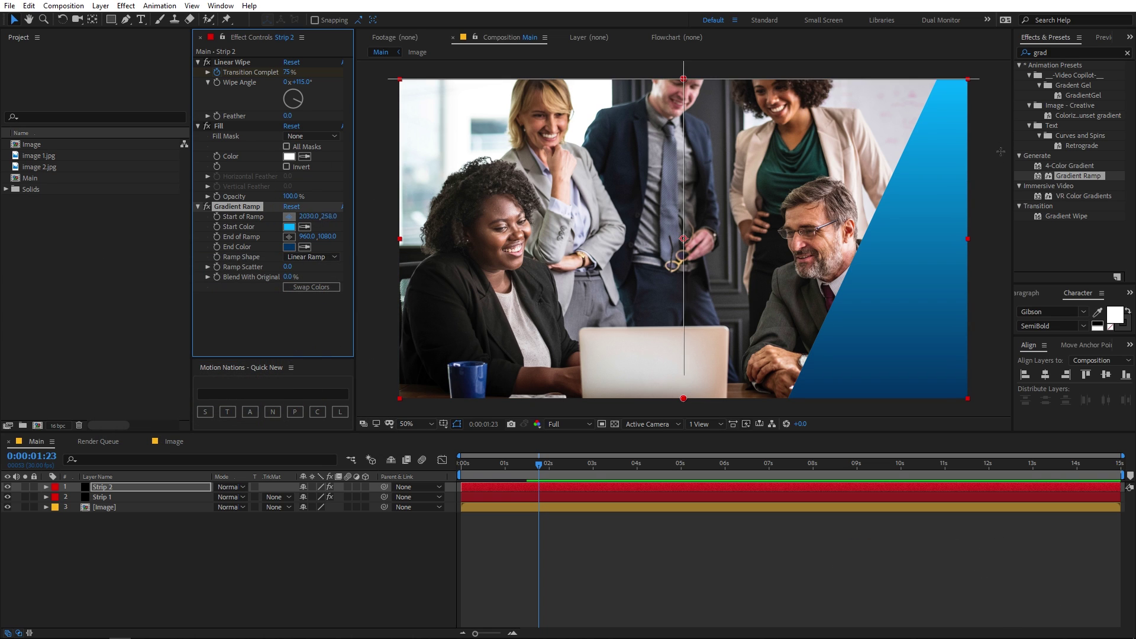
{"action": "left_click", "coordinate": [960, 79]}
{"action": "left_click", "coordinate": [966, 65]}
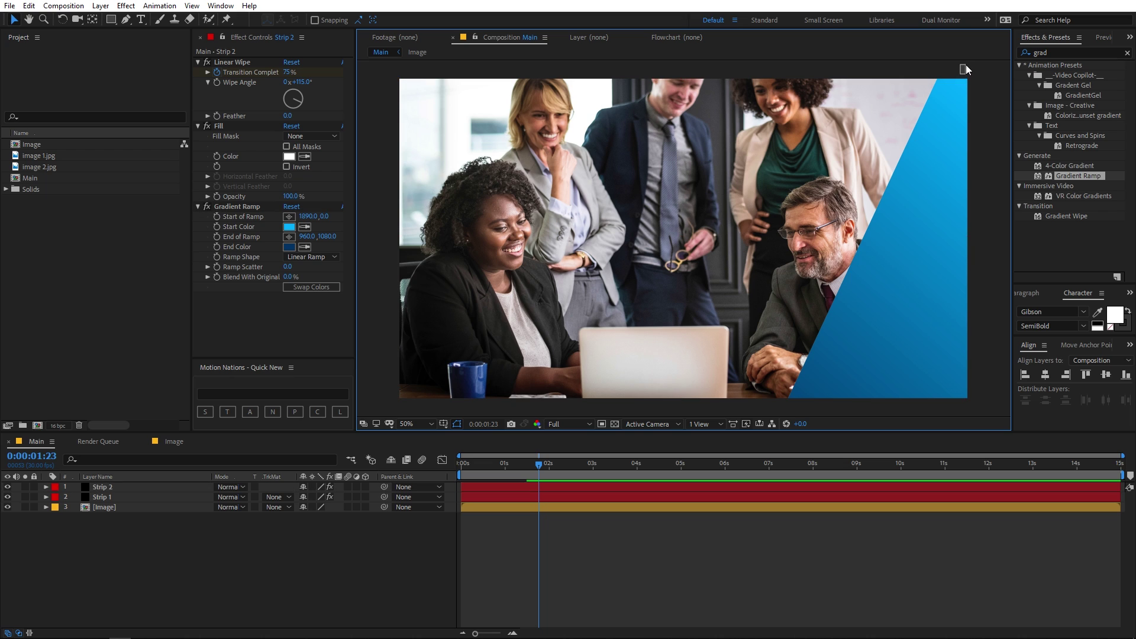
{"action": "left_click", "coordinate": [289, 236]}
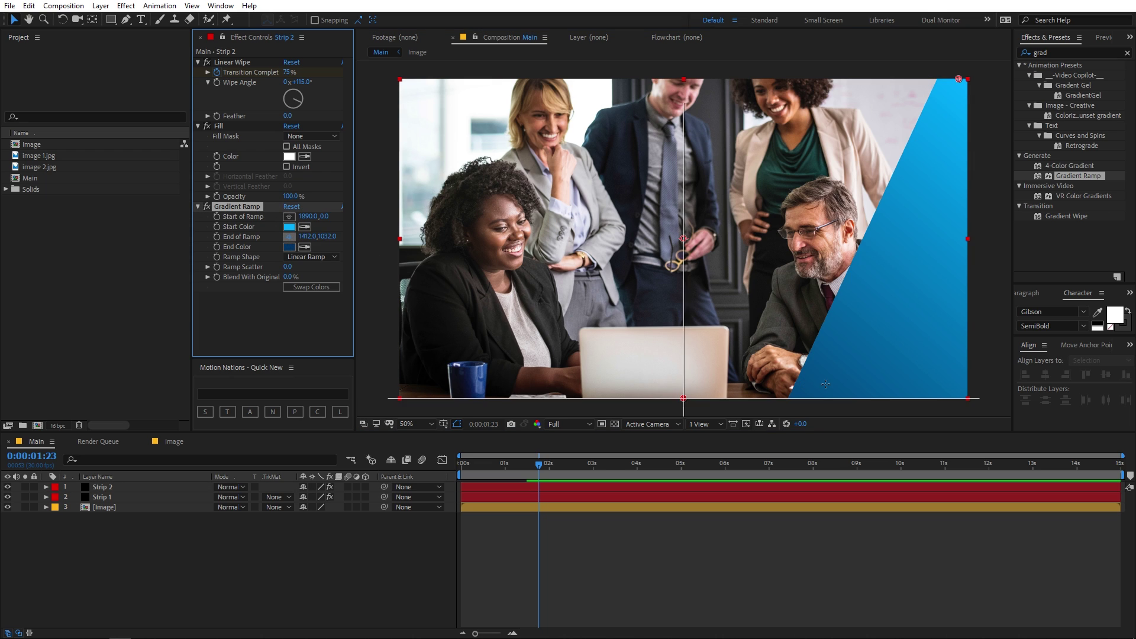
{"action": "left_click", "coordinate": [874, 406]}
{"action": "left_click_drag", "start_coordinate": [875, 407], "coordinate": [878, 414]}
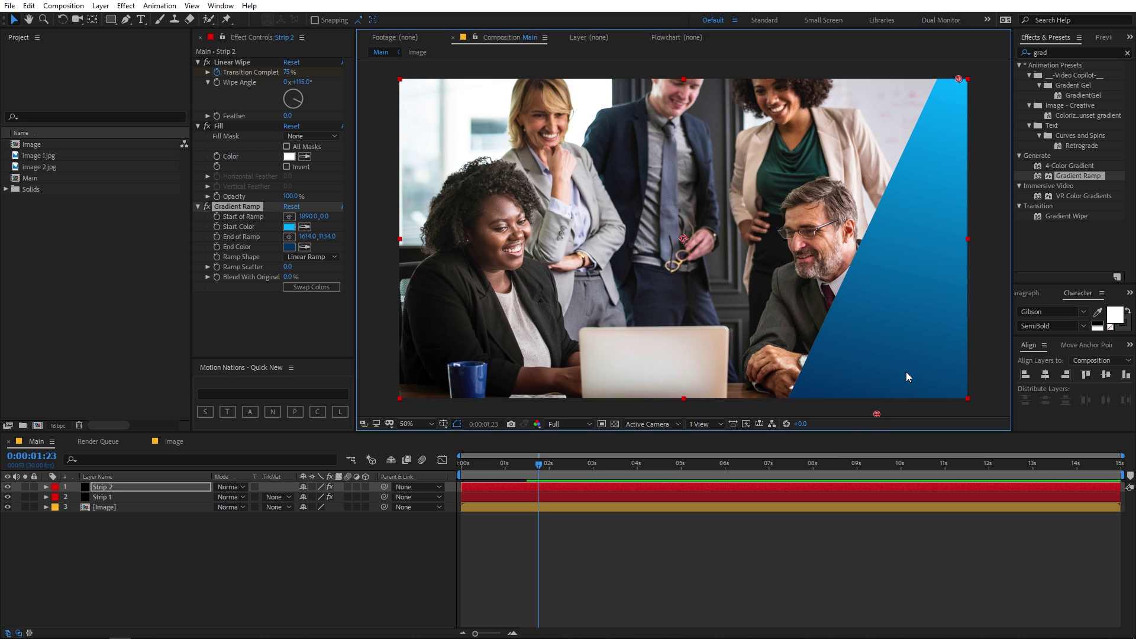
- Lighten the Gradient Ramp's End Color on Strip 2 to a medium blue around 004F99
{"action": "left_click", "coordinate": [289, 247]}
{"action": "left_click_drag", "start_coordinate": [266, 381], "coordinate": [266, 357]}
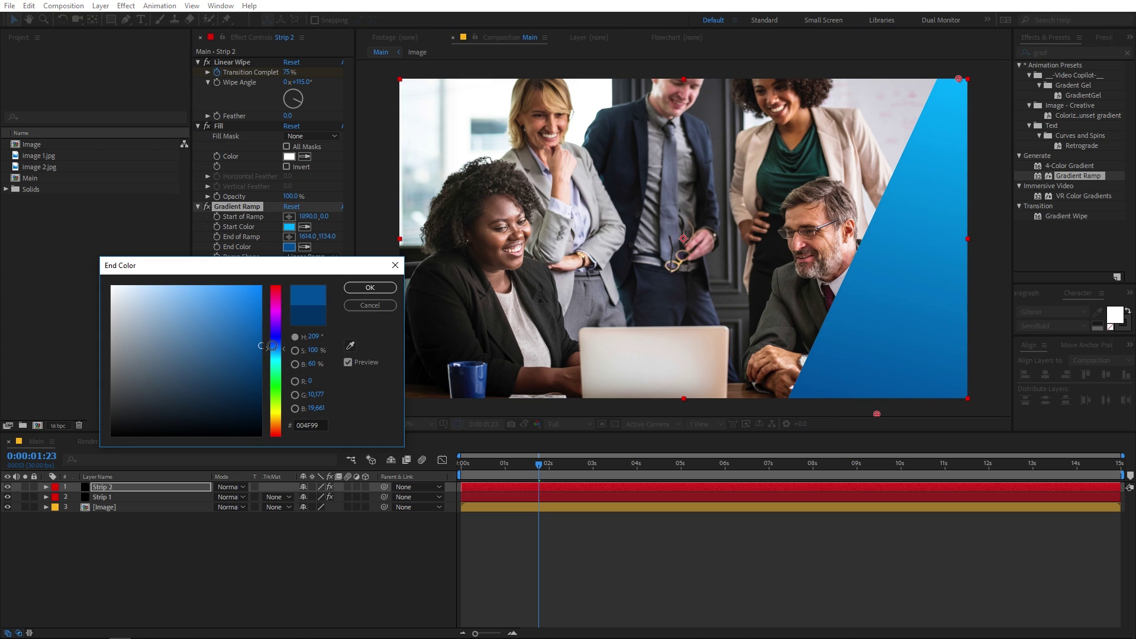
{"action": "left_click", "coordinate": [370, 287]}
{"action": "left_click", "coordinate": [602, 555]}
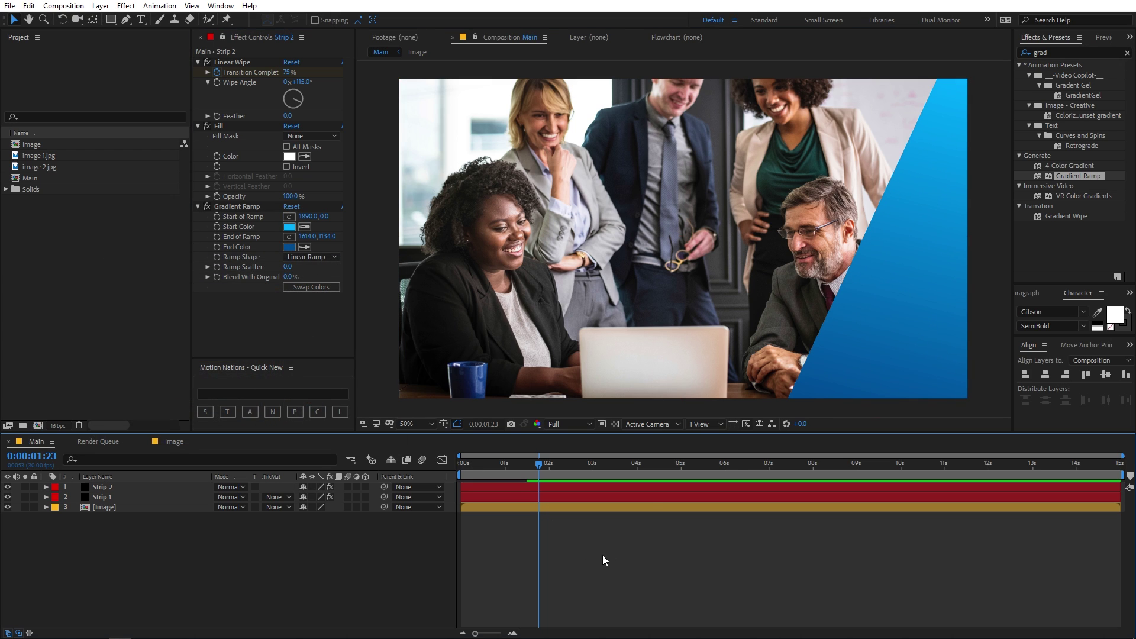
- Move Strip 2 below Strip 1 in the layer stack and reveal the Transition Completion keyframes of both strips
{"action": "left_click", "coordinate": [142, 488]}
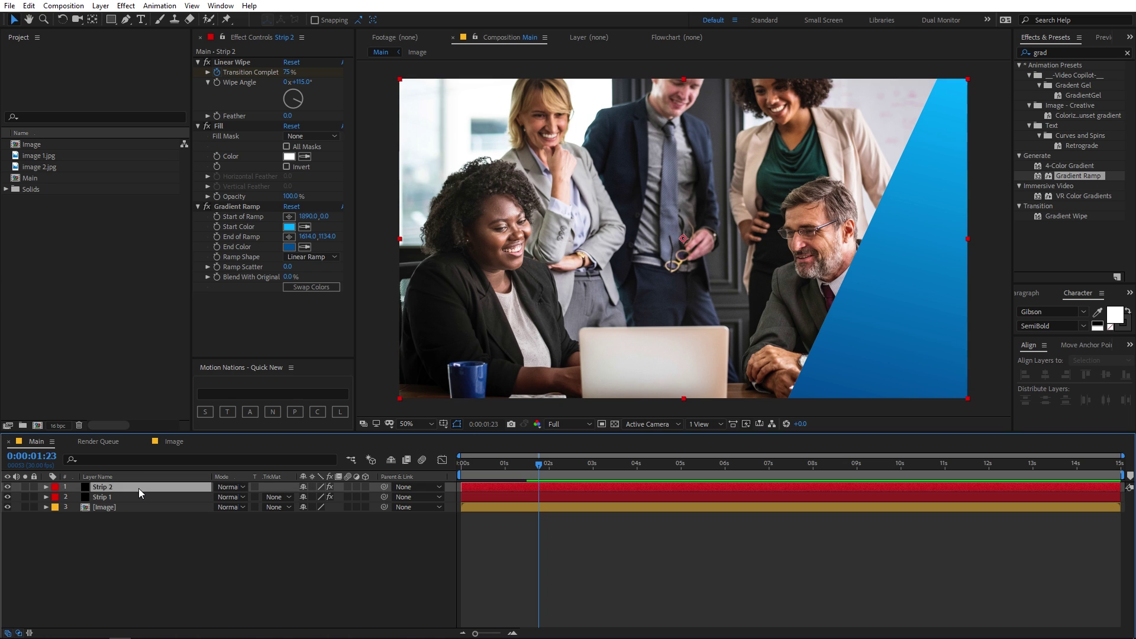
{"action": "left_click_drag", "start_coordinate": [103, 487], "coordinate": [136, 502]}
{"action": "left_click", "coordinate": [112, 486]}
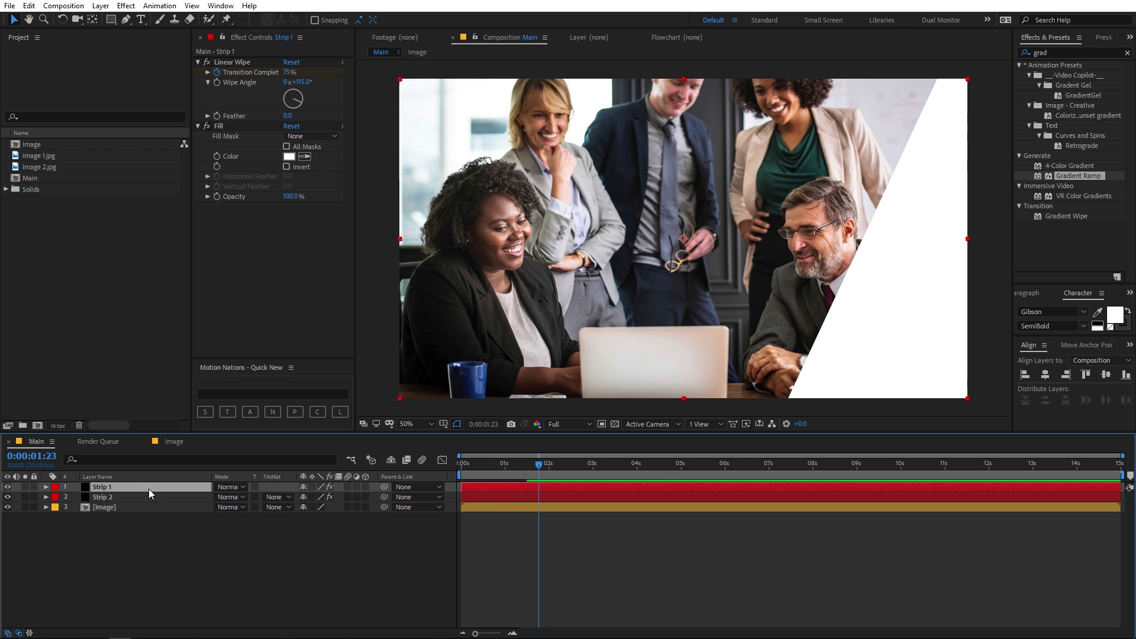
{"action": "left_click", "coordinate": [116, 498], "text": "shift"}
{"action": "key", "text": "u"}
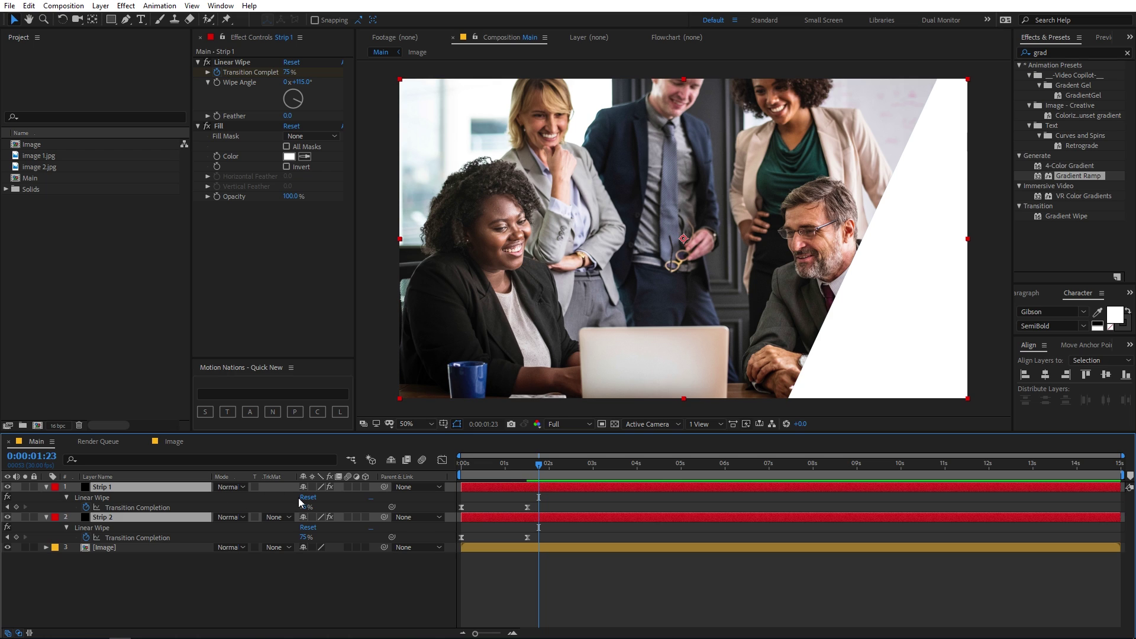
- Set Strip 1's Transition Completion to 82% at the 0:00:01:15 keyframe and preview the two strips from the start
{"action": "left_click", "coordinate": [557, 504]}
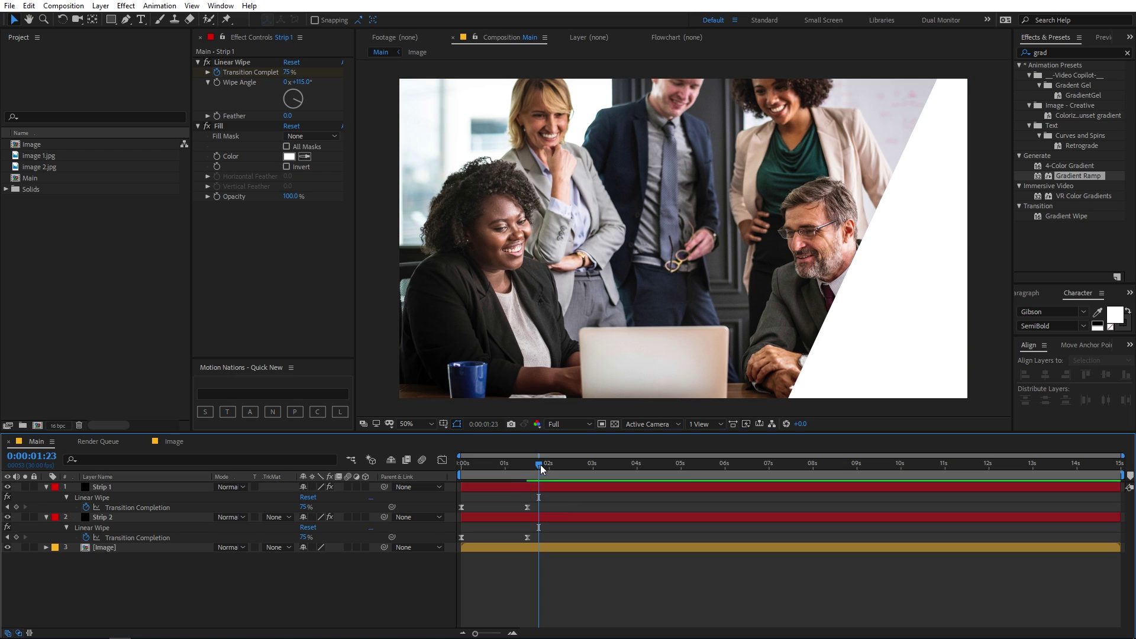
{"action": "left_click_drag", "start_coordinate": [541, 469], "coordinate": [535, 472]}
{"action": "left_click", "coordinate": [533, 490]}
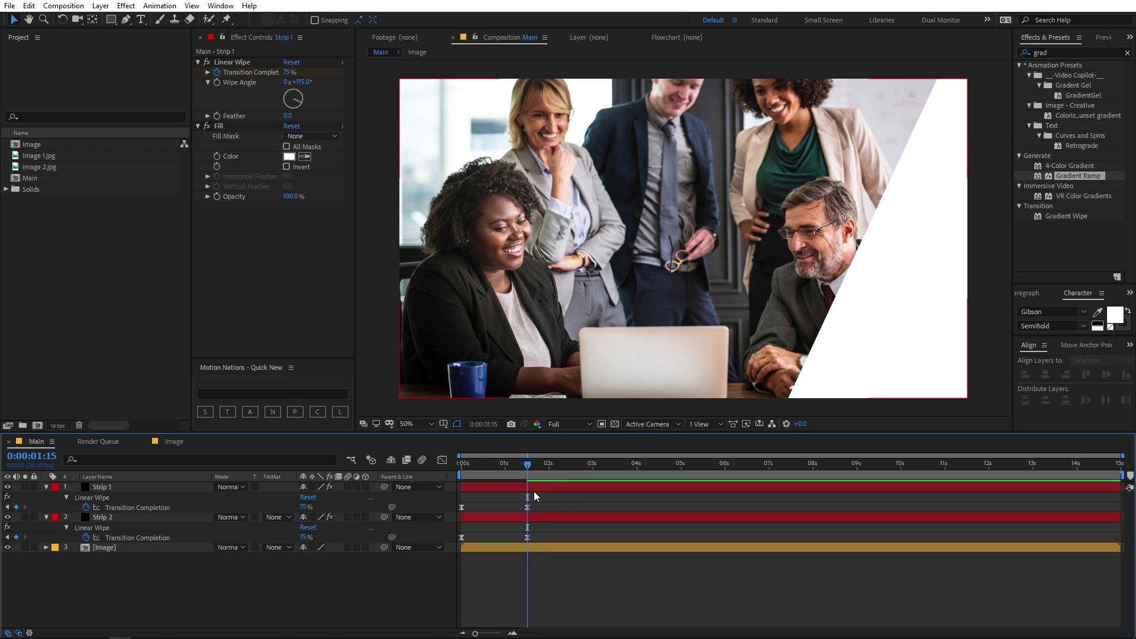
{"action": "left_click", "coordinate": [139, 487]}
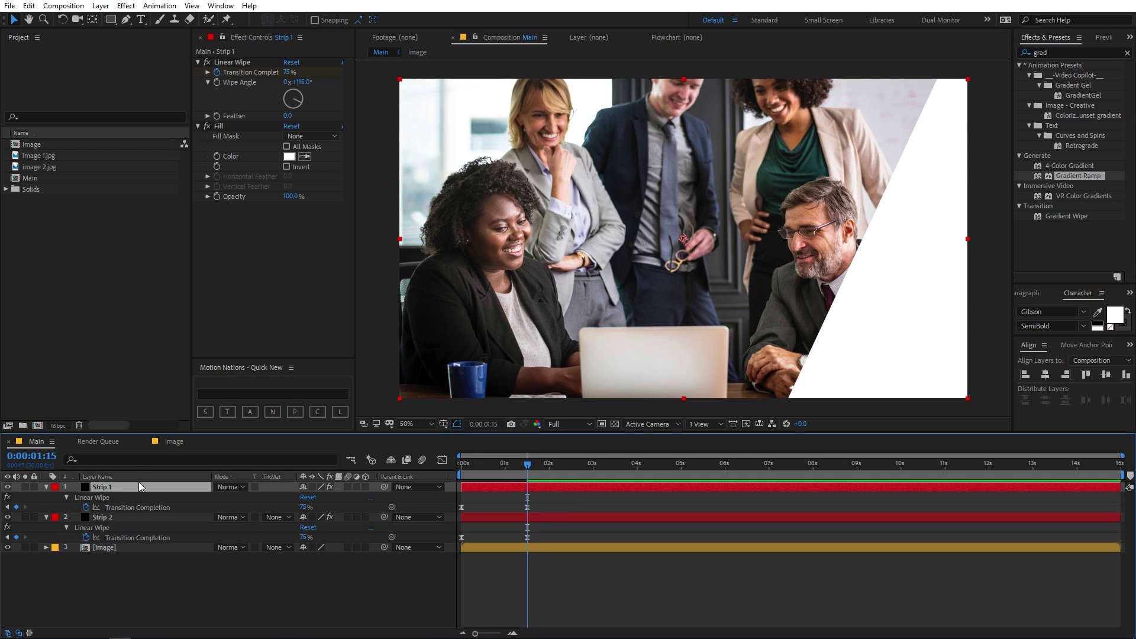
{"action": "left_click_drag", "start_coordinate": [287, 71], "coordinate": [299, 72]}
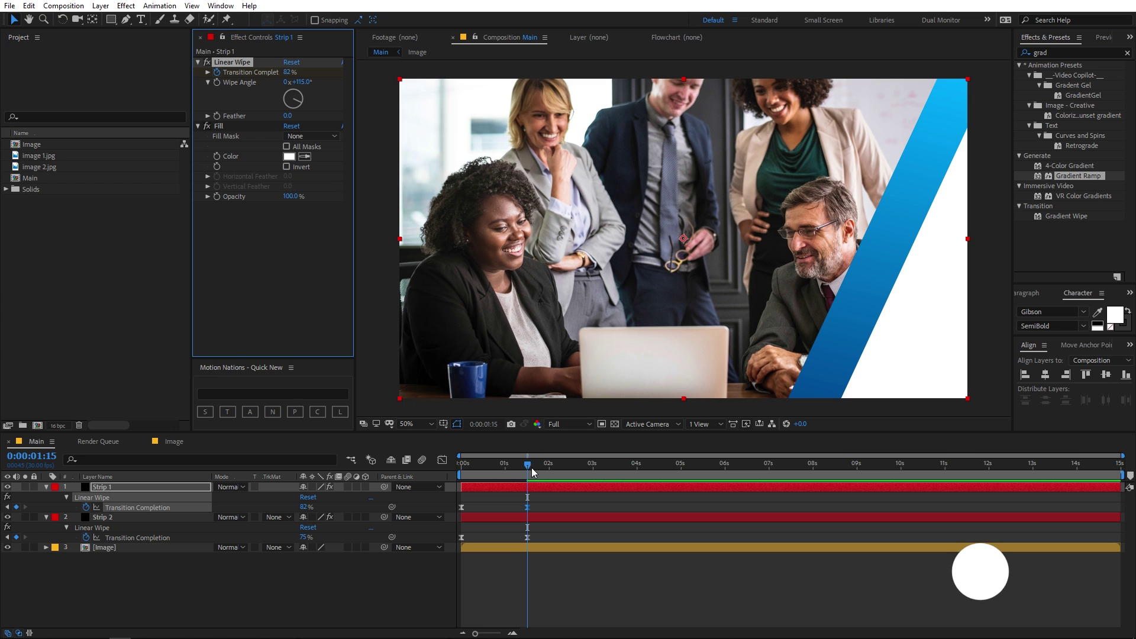
{"action": "key", "text": "Home"}
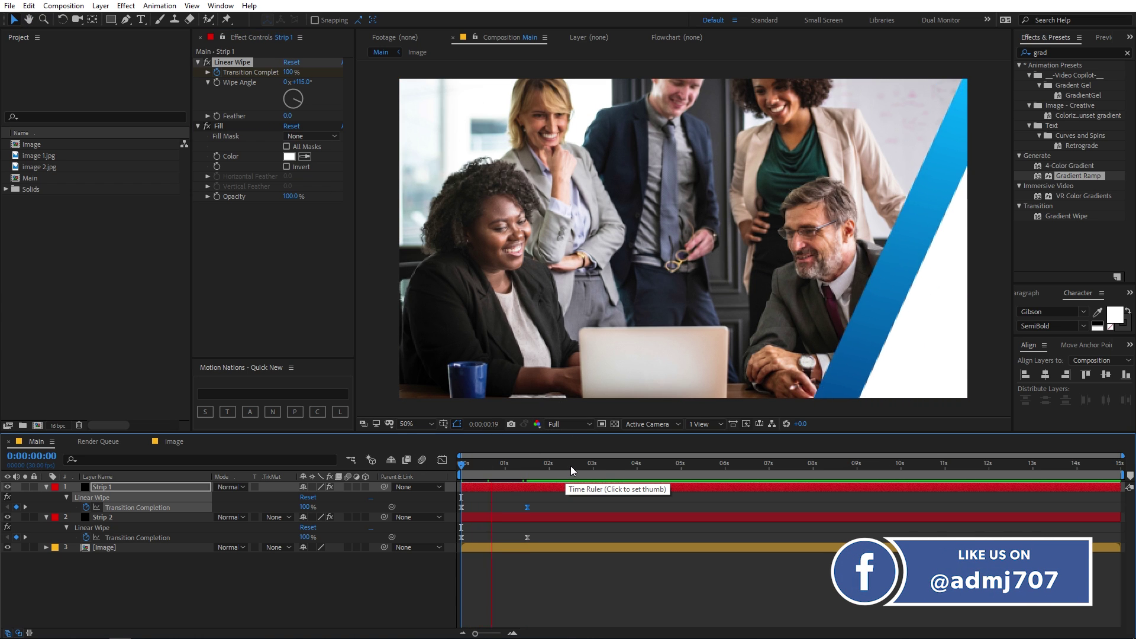
- Try different Transition Completion values on Strip 1 and Strip 2 at 0:00:01:15, including 62% for Strip 2, and undo them
{"action": "left_click", "coordinate": [568, 487]}
{"action": "key", "text": "space"}
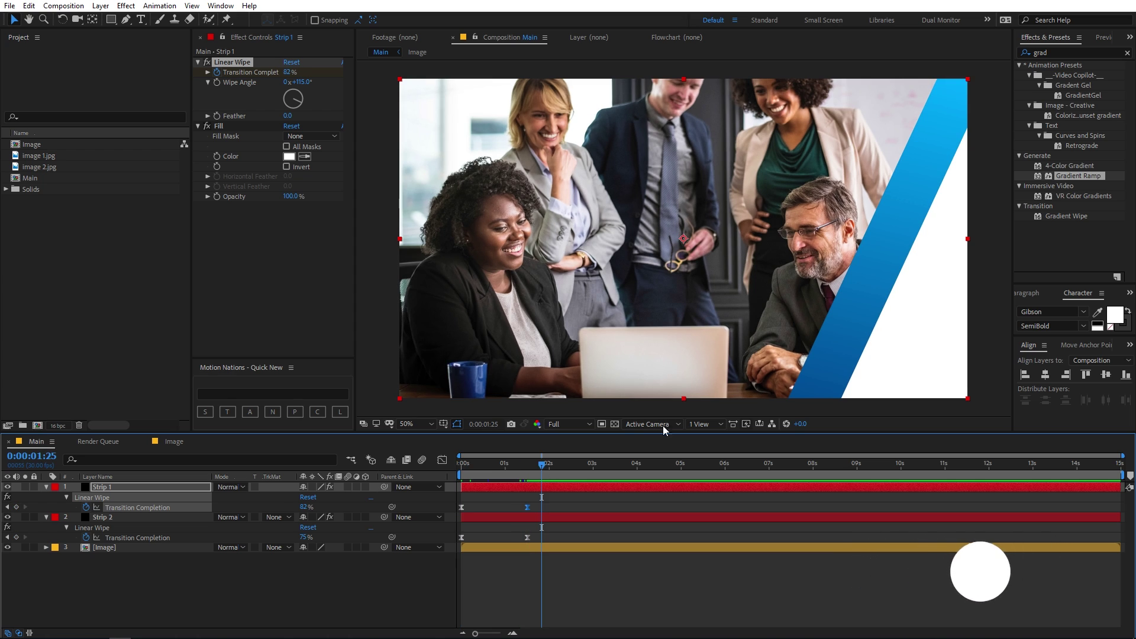
{"action": "left_click_drag", "start_coordinate": [544, 470], "coordinate": [529, 470]}
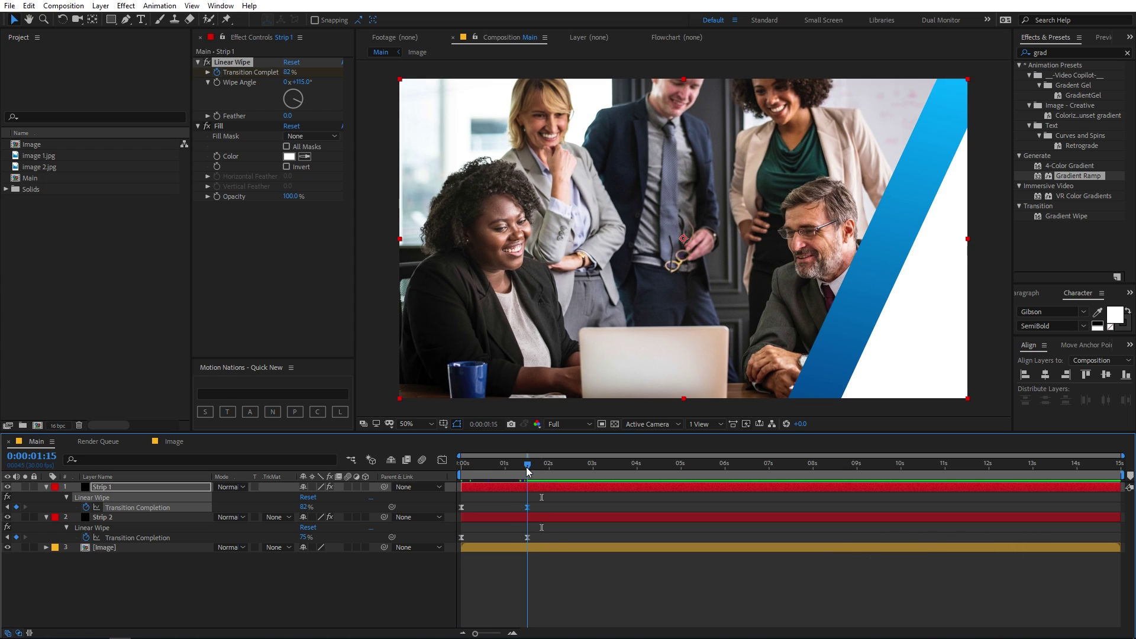
{"action": "left_click_drag", "start_coordinate": [288, 72], "coordinate": [287, 76]}
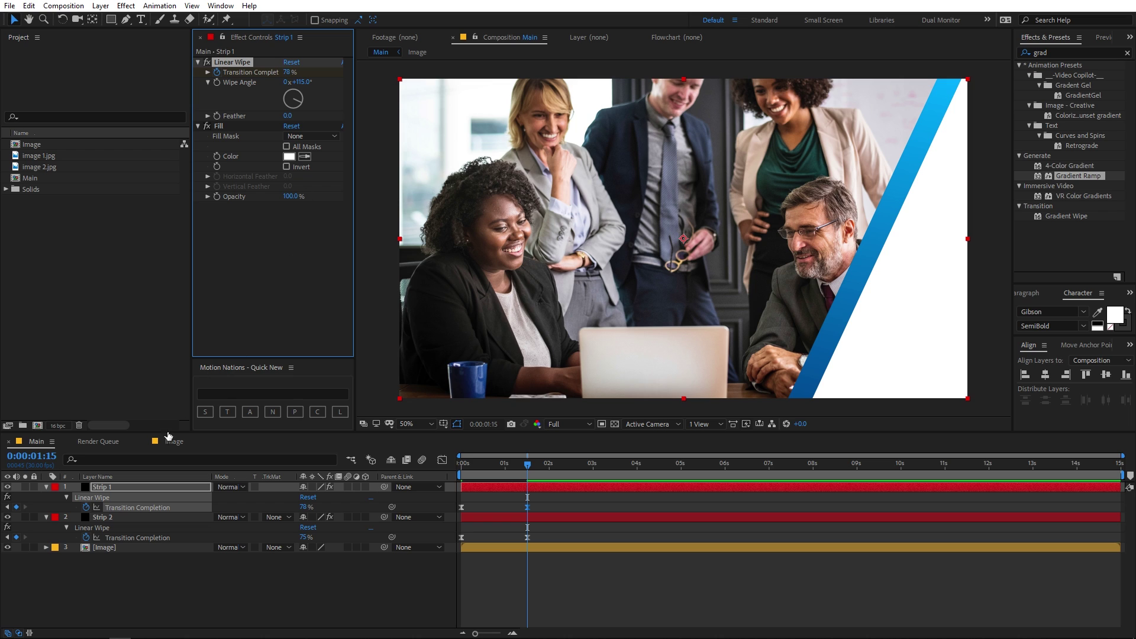
{"action": "left_click", "coordinate": [163, 519]}
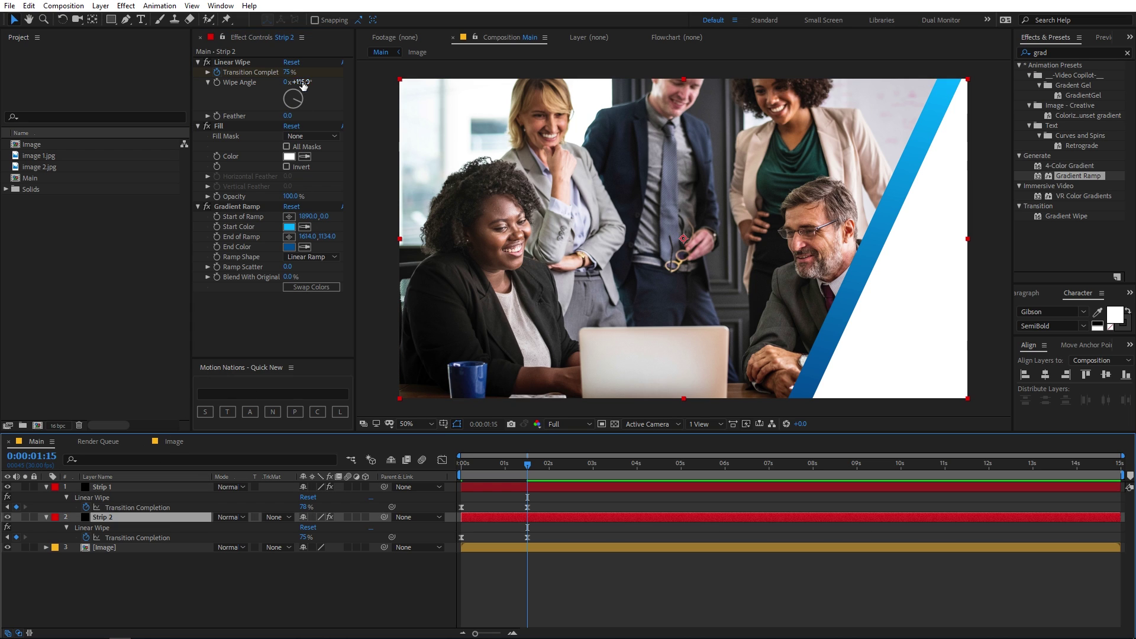
{"action": "left_click_drag", "start_coordinate": [287, 72], "coordinate": [283, 72]}
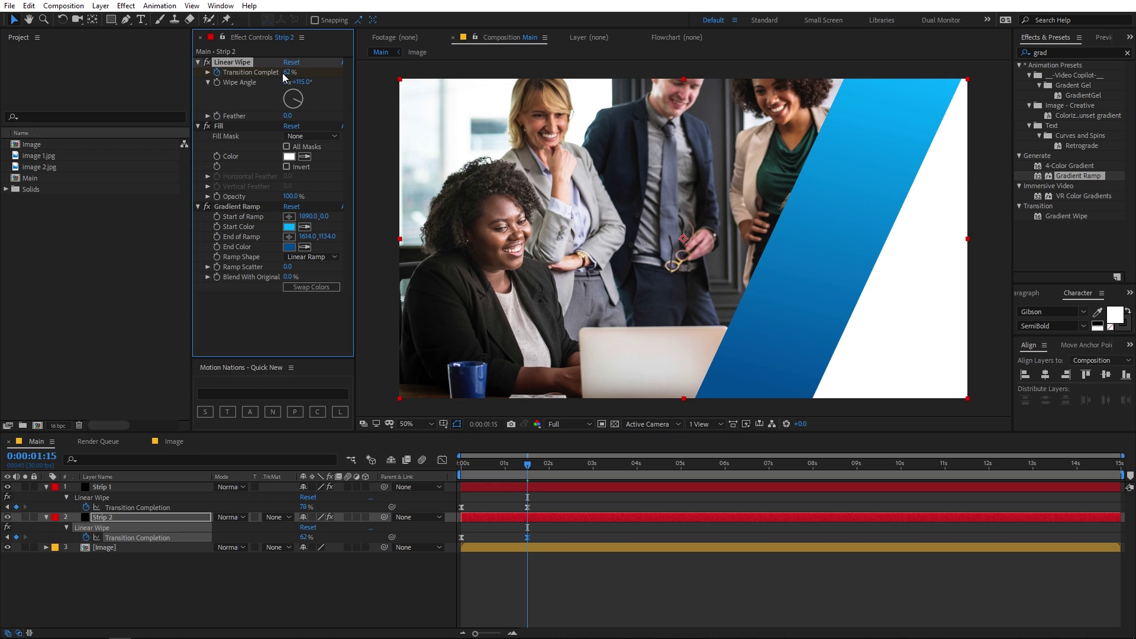
{"action": "key", "text": "ctrl+z"}
{"action": "key", "text": "ctrl+z"}
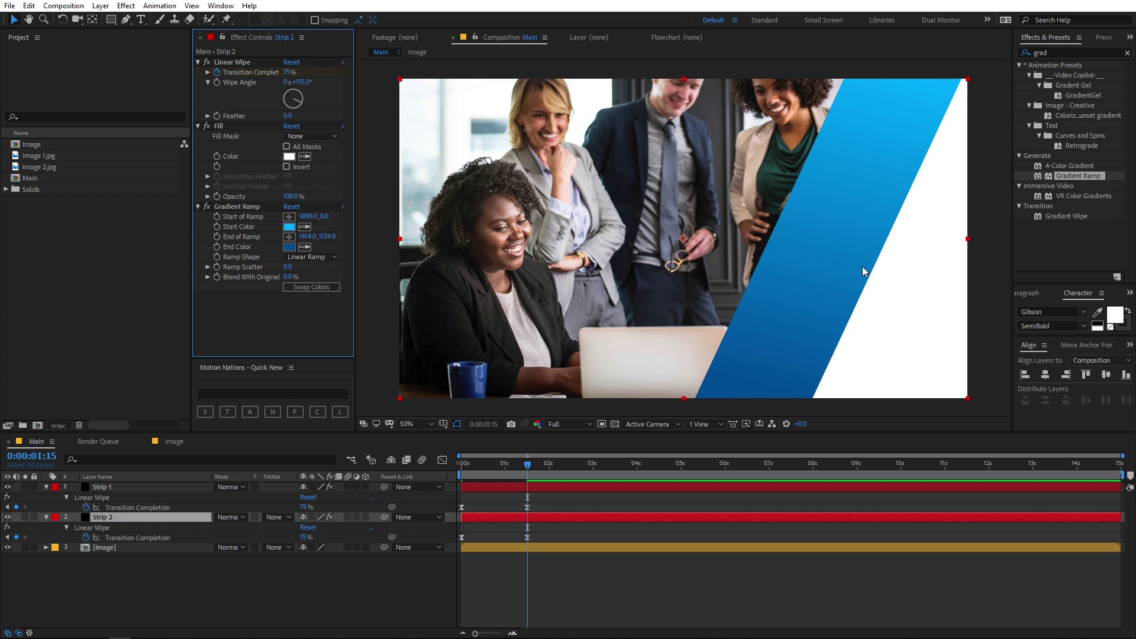
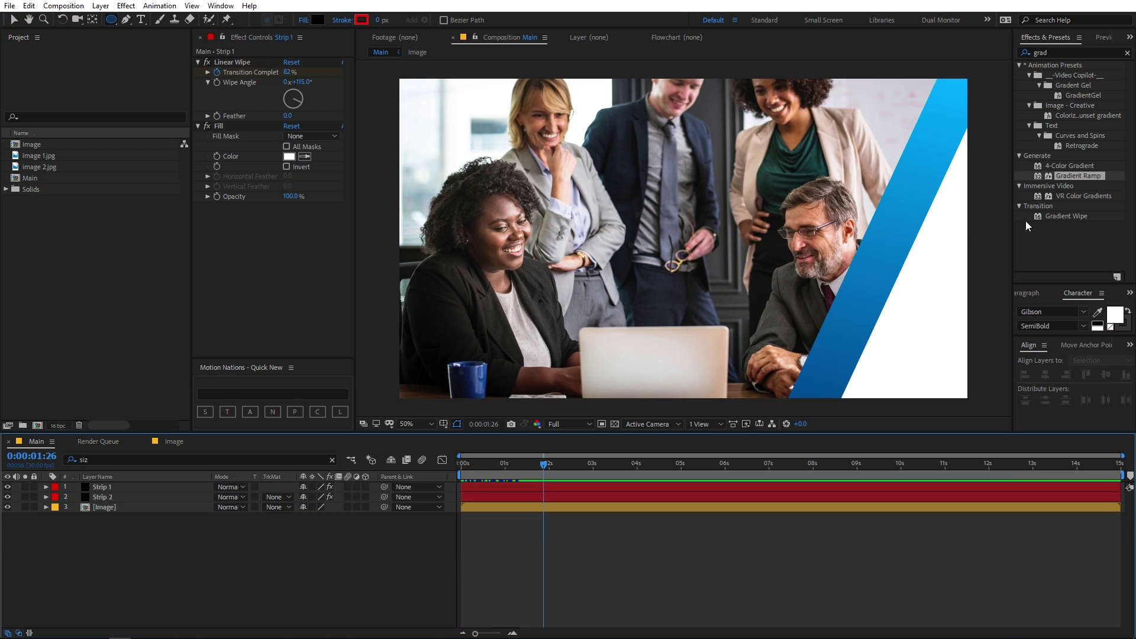
- Draw a black circle about 178 px wide with the Ellipse tool near the middle of the frame on a new shape layer
{"action": "left_click", "coordinate": [111, 20]}
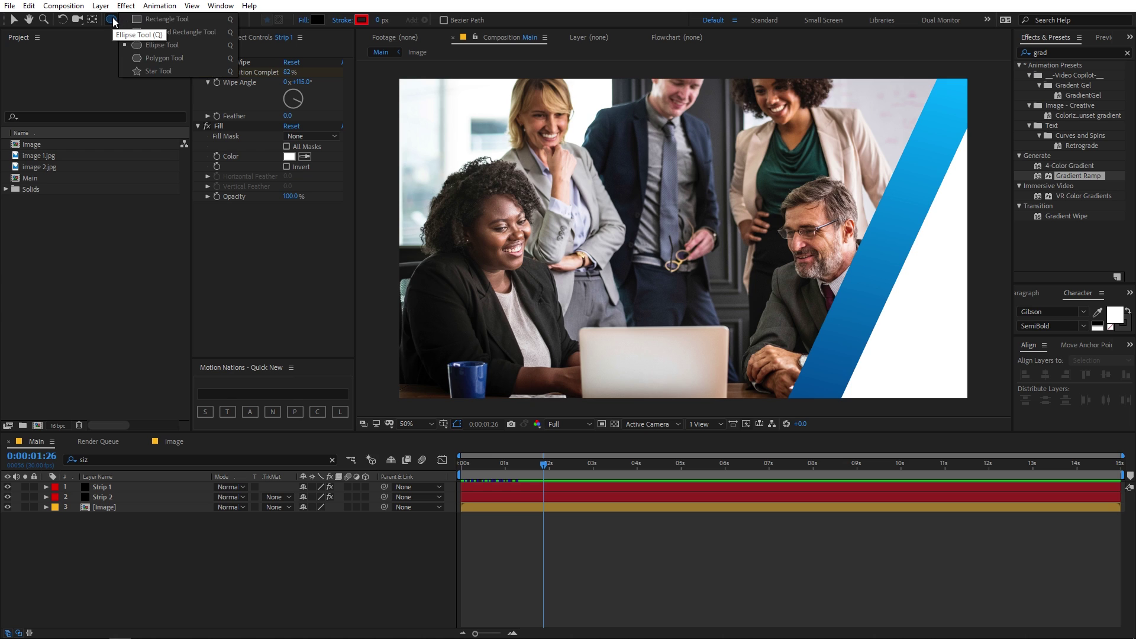
{"action": "left_click", "coordinate": [147, 45]}
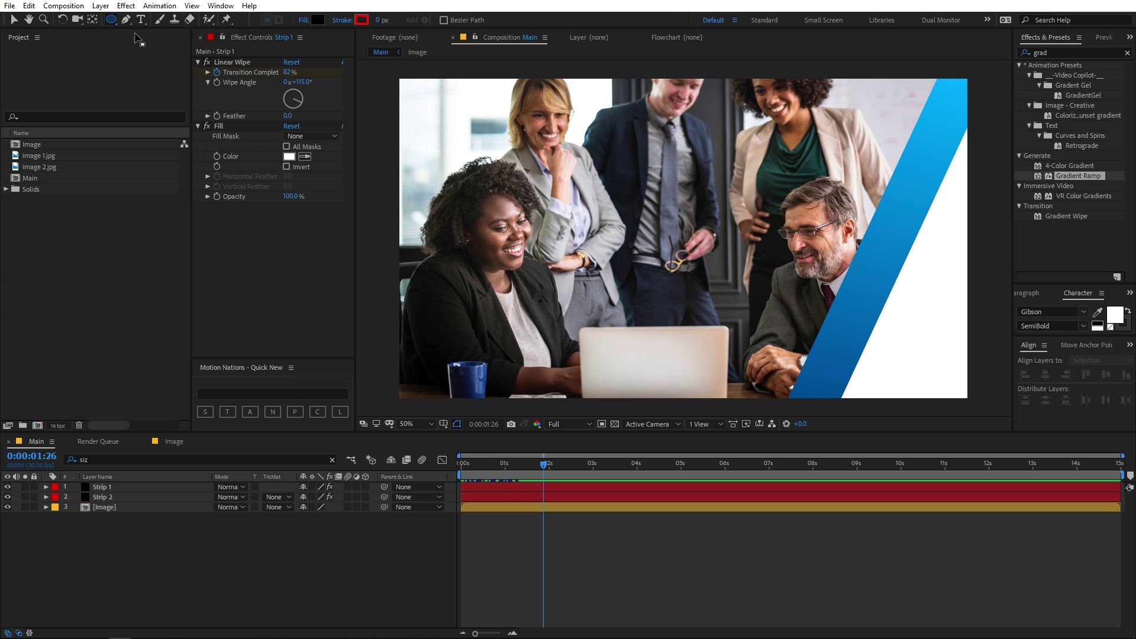
{"action": "left_click_drag", "start_coordinate": [669, 241], "coordinate": [617, 189]}
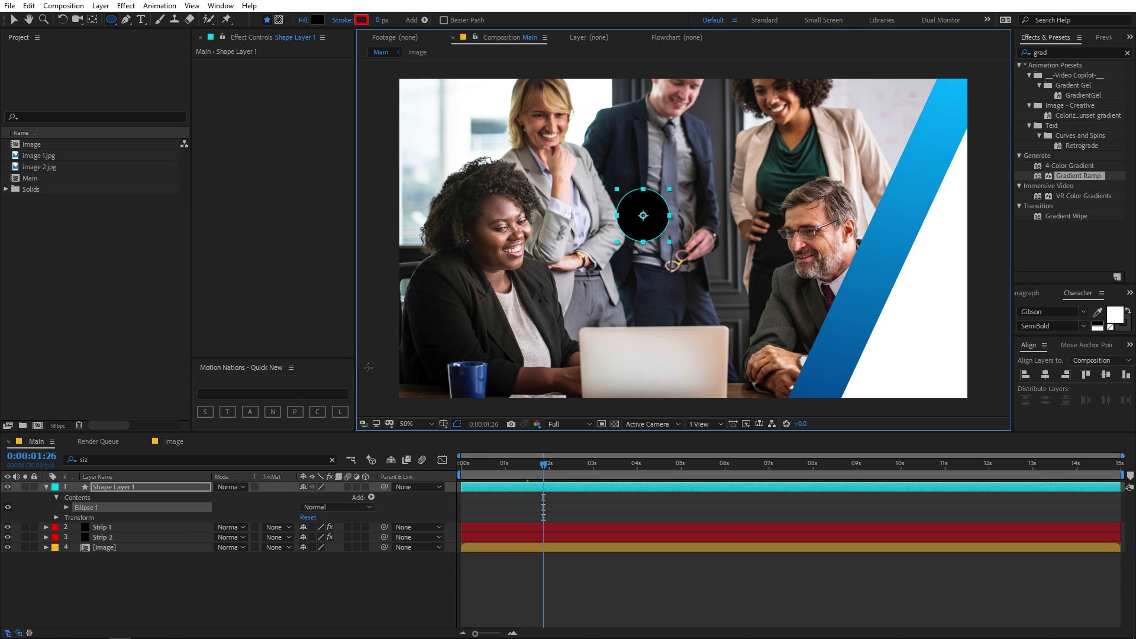
- Find the Size property of Shape Layer 1's ellipse path and set it to 2 by 2 px
{"action": "left_click", "coordinate": [137, 488]}
{"action": "key", "text": "ctrl+f"}
{"action": "type", "text": "s"}
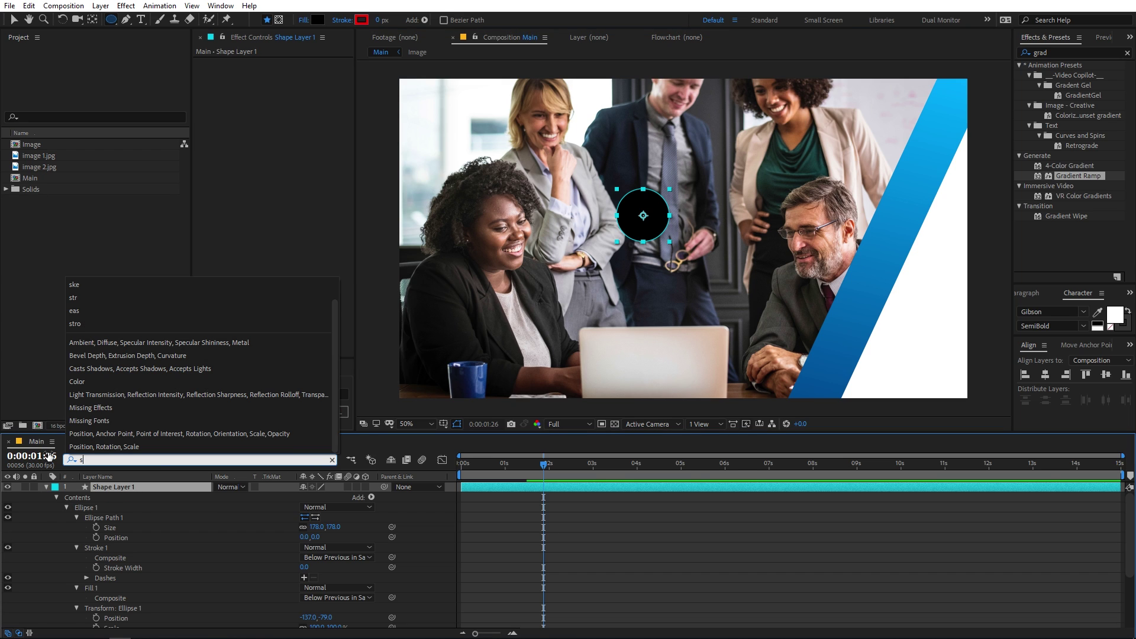
{"action": "type", "text": "ize"}
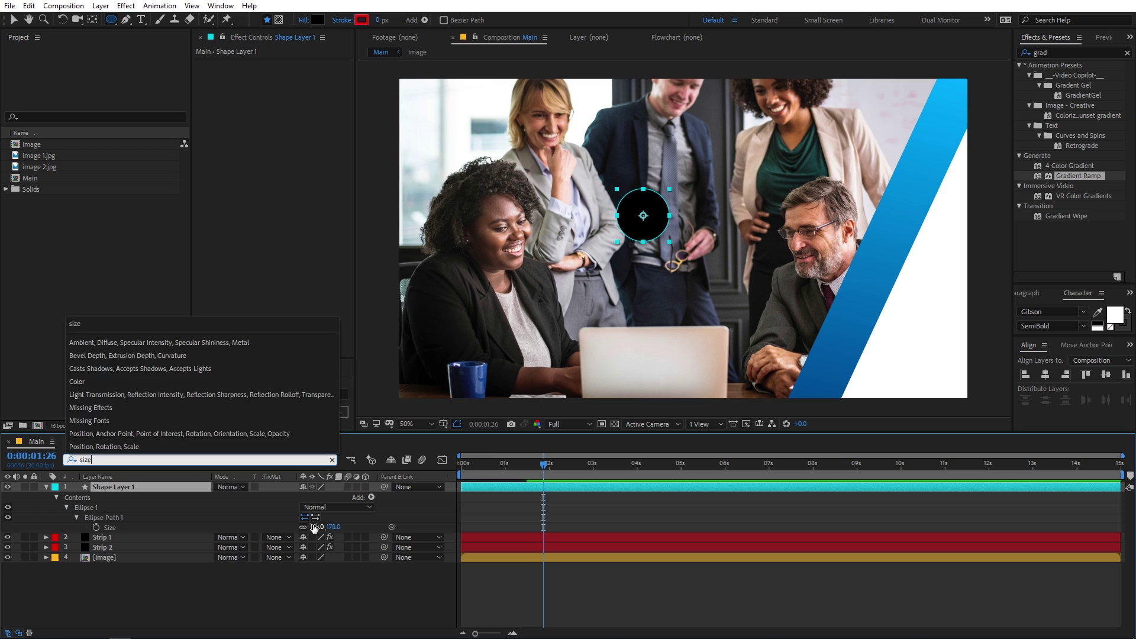
{"action": "left_click_drag", "start_coordinate": [316, 527], "coordinate": [294, 527]}
{"action": "left_click", "coordinate": [315, 527]}
{"action": "type", "text": "2"}
{"action": "key", "text": "Return"}
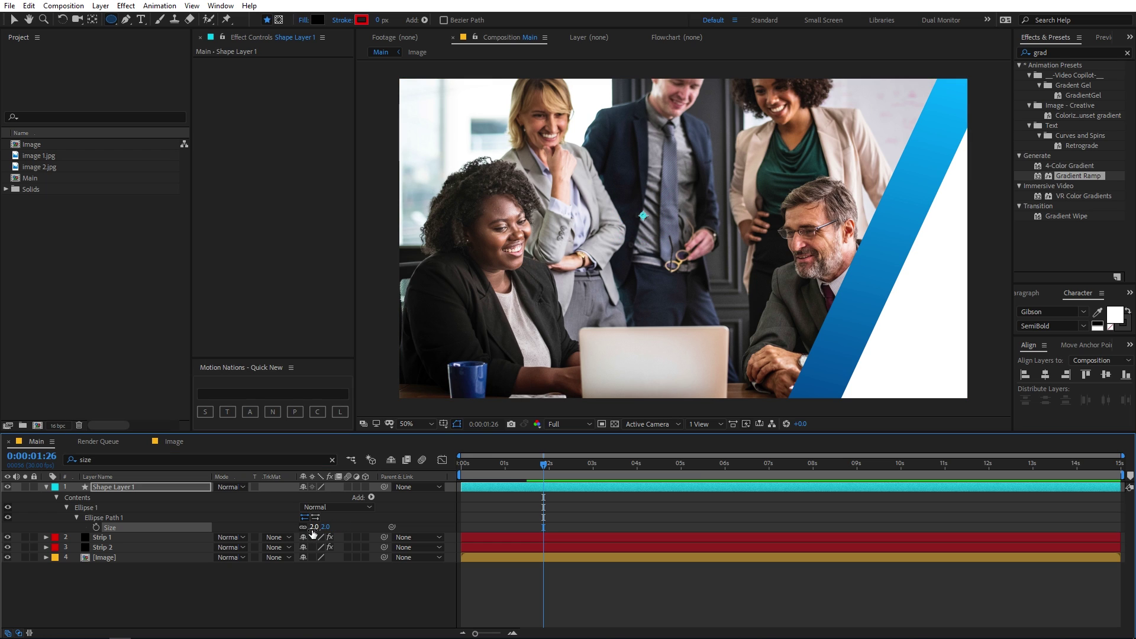
- Apply the Fill effect to Shape Layer 1 and set its color to white
{"action": "left_click", "coordinate": [164, 488]}
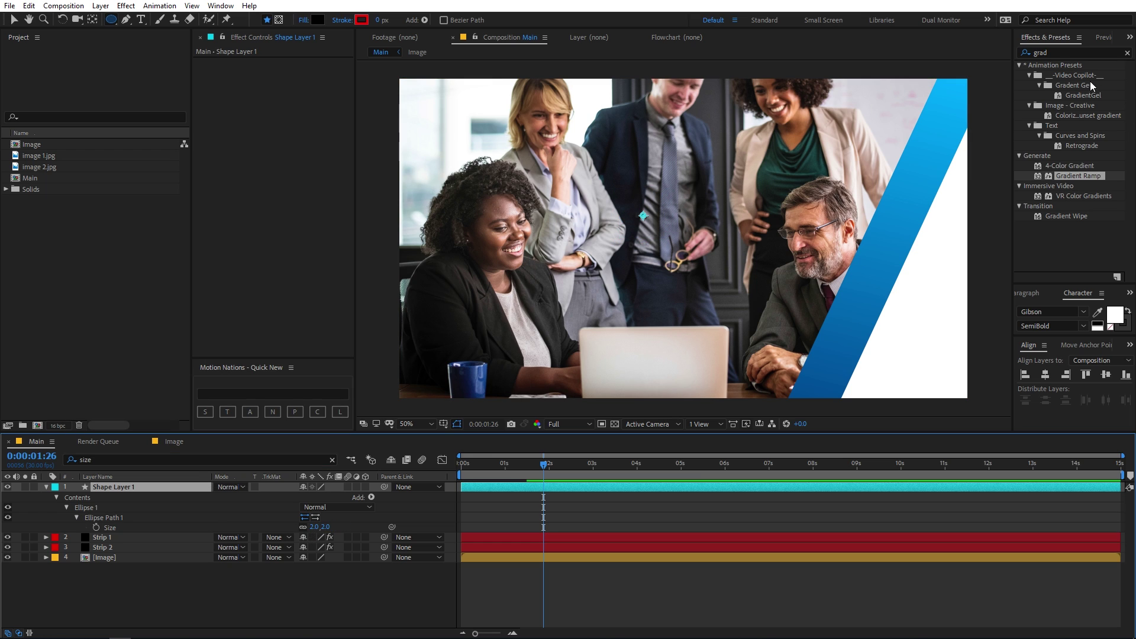
{"action": "left_click", "coordinate": [1072, 53]}
{"action": "type", "text": "fill"}
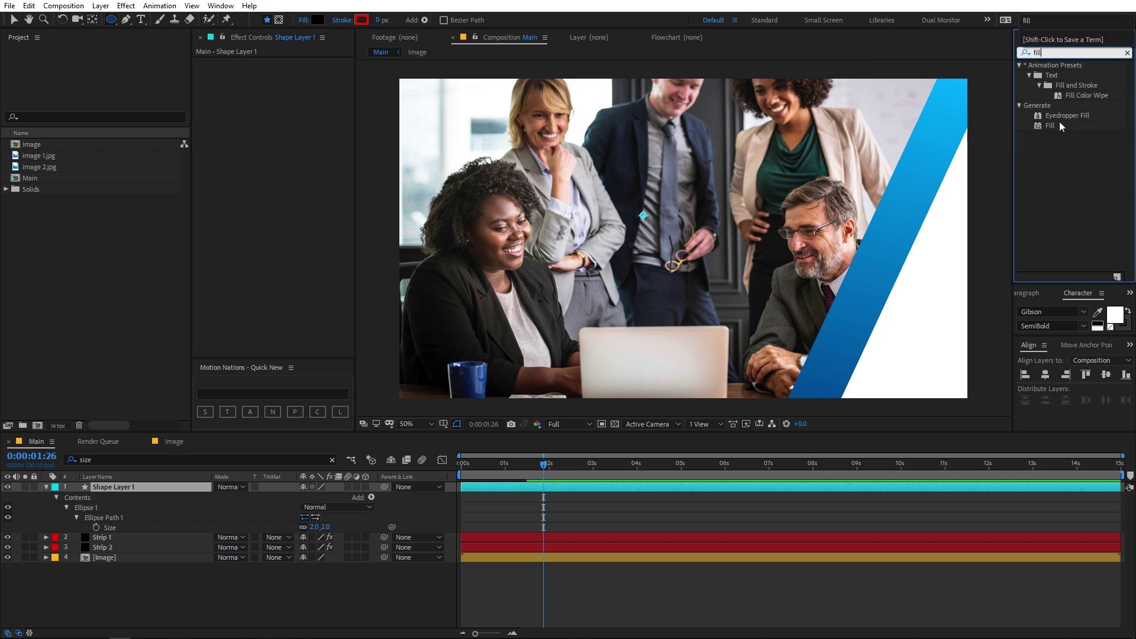
{"action": "left_click_drag", "start_coordinate": [1053, 126], "coordinate": [198, 490]}
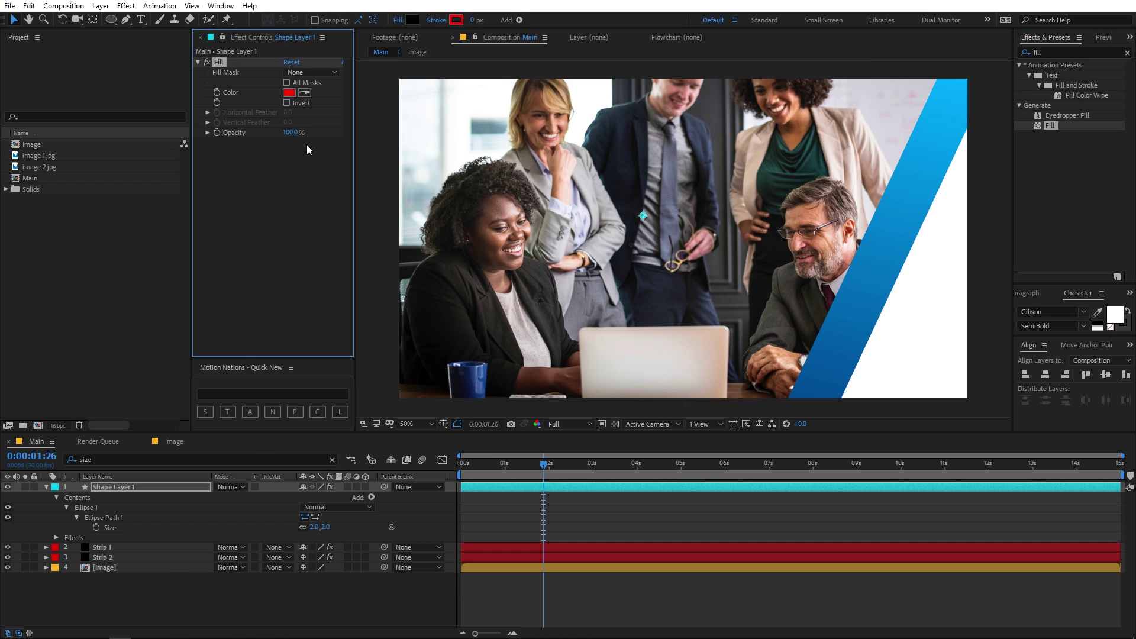
{"action": "left_click", "coordinate": [289, 92]}
{"action": "left_click_drag", "start_coordinate": [142, 302], "coordinate": [112, 287]}
{"action": "left_click", "coordinate": [370, 287]}
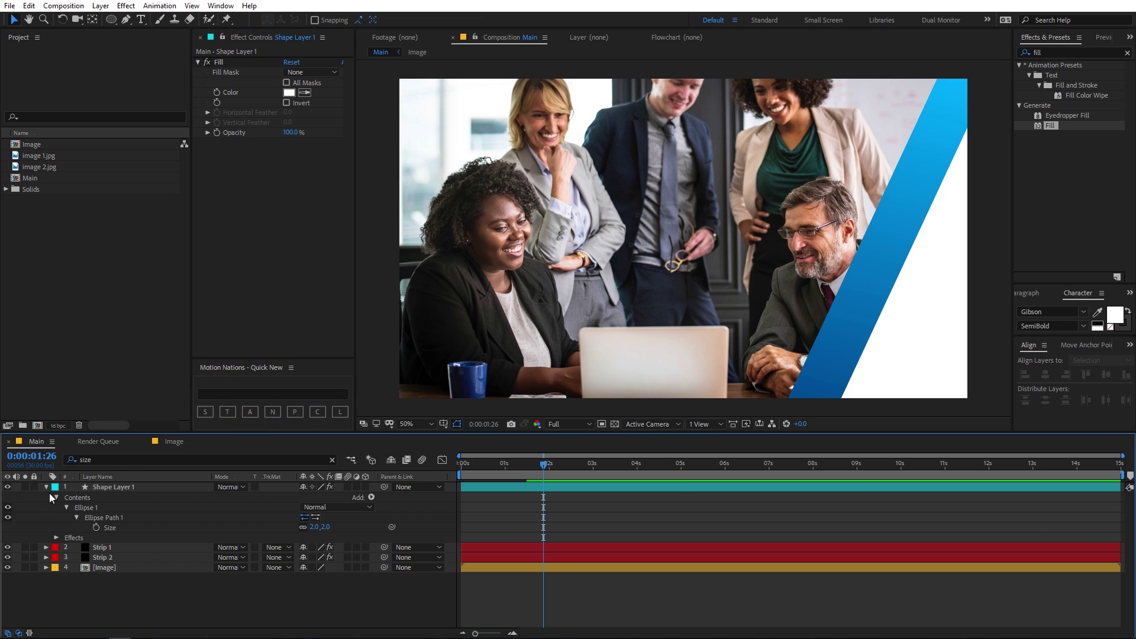
- Solo Shape Layer 1 and add a Repeater with 25 copies to its contents
{"action": "left_click", "coordinate": [25, 487]}
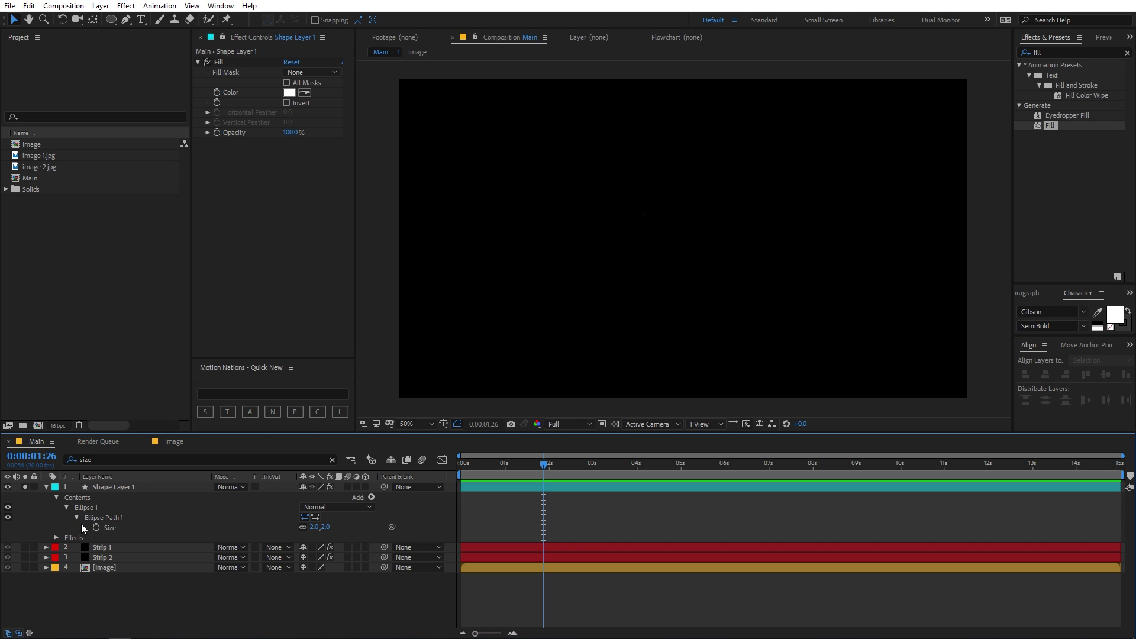
{"action": "left_click", "coordinate": [177, 488]}
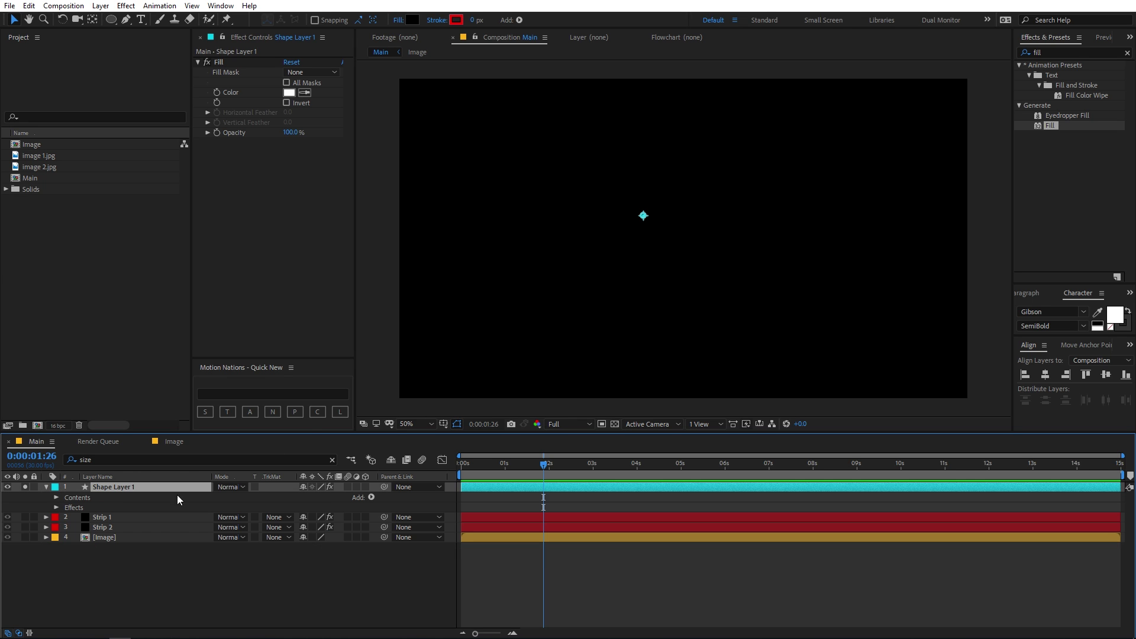
{"action": "left_click", "coordinate": [371, 498]}
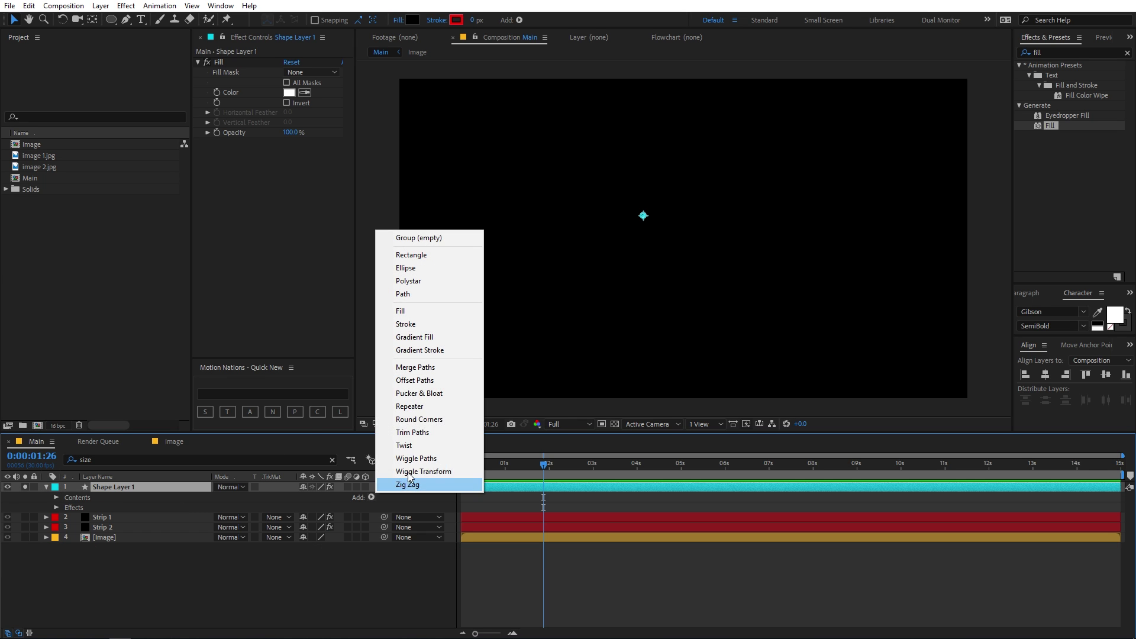
{"action": "left_click", "coordinate": [418, 408]}
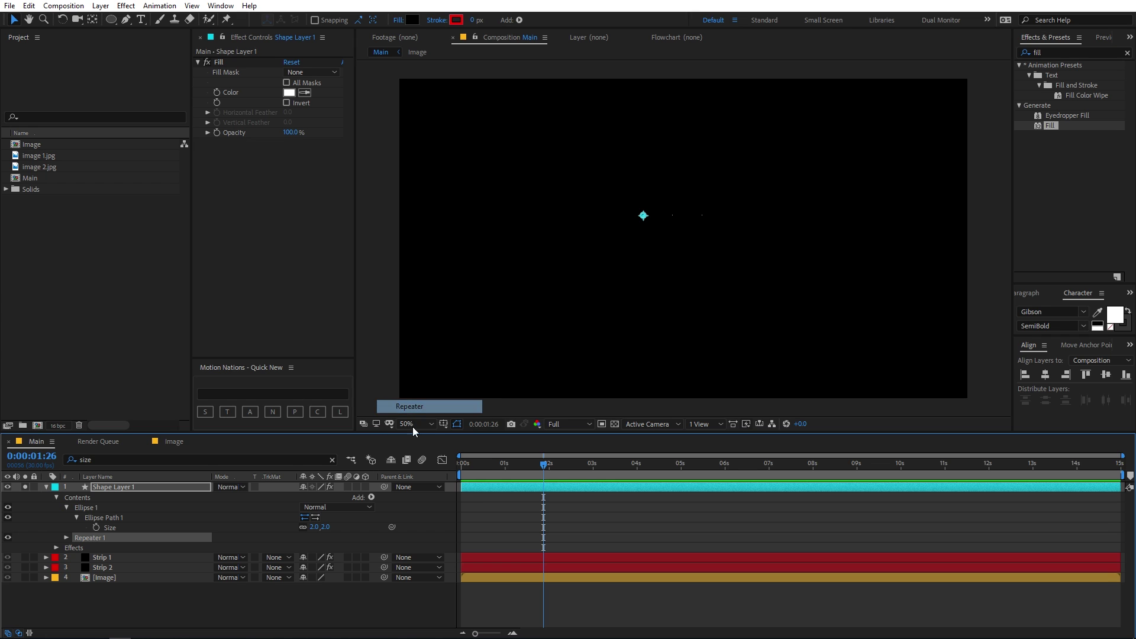
{"action": "left_click", "coordinate": [66, 538]}
{"action": "left_click", "coordinate": [303, 547]}
{"action": "type", "text": "25"}
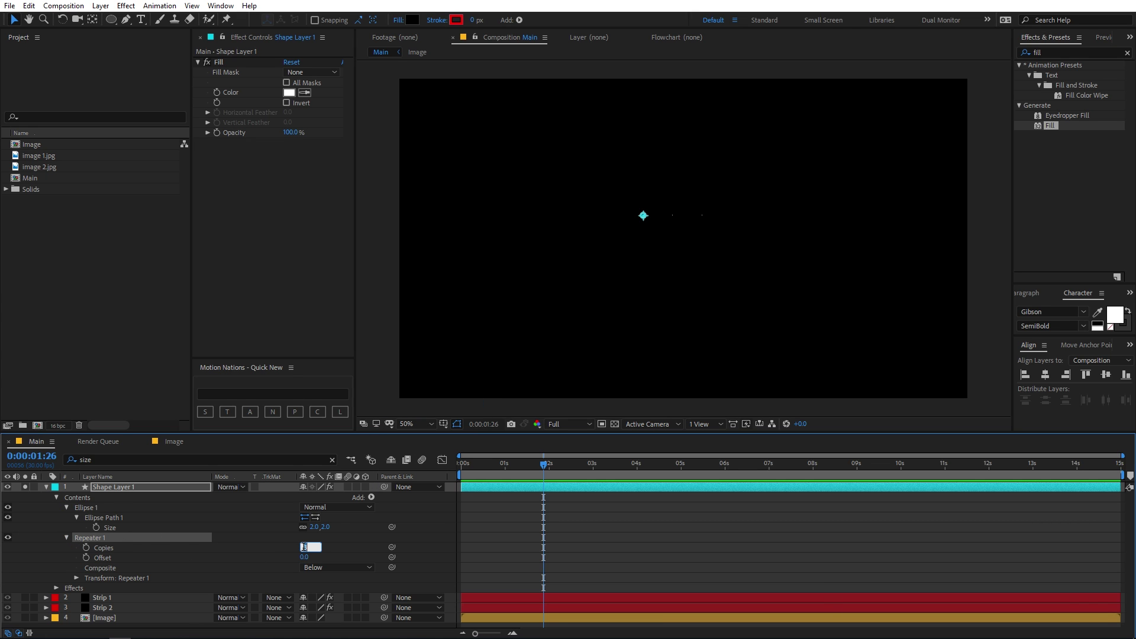
{"action": "key", "text": "Return"}
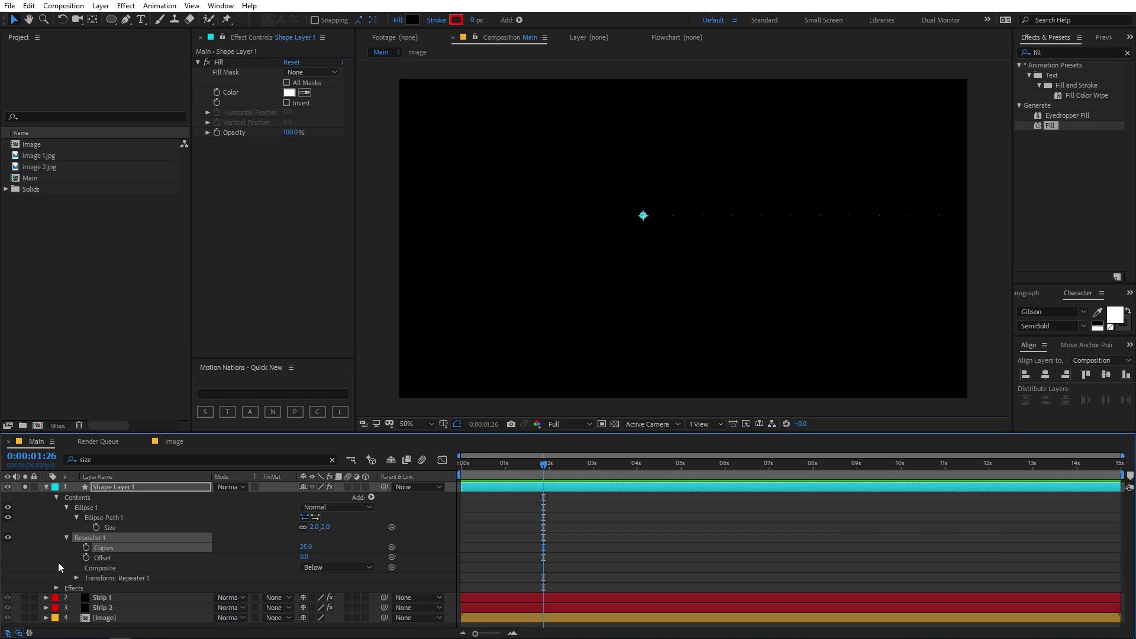
- Duplicate the Repeater and set the duplicate's transform Position to 0, 100 to form a grid of dots
{"action": "left_click", "coordinate": [66, 538]}
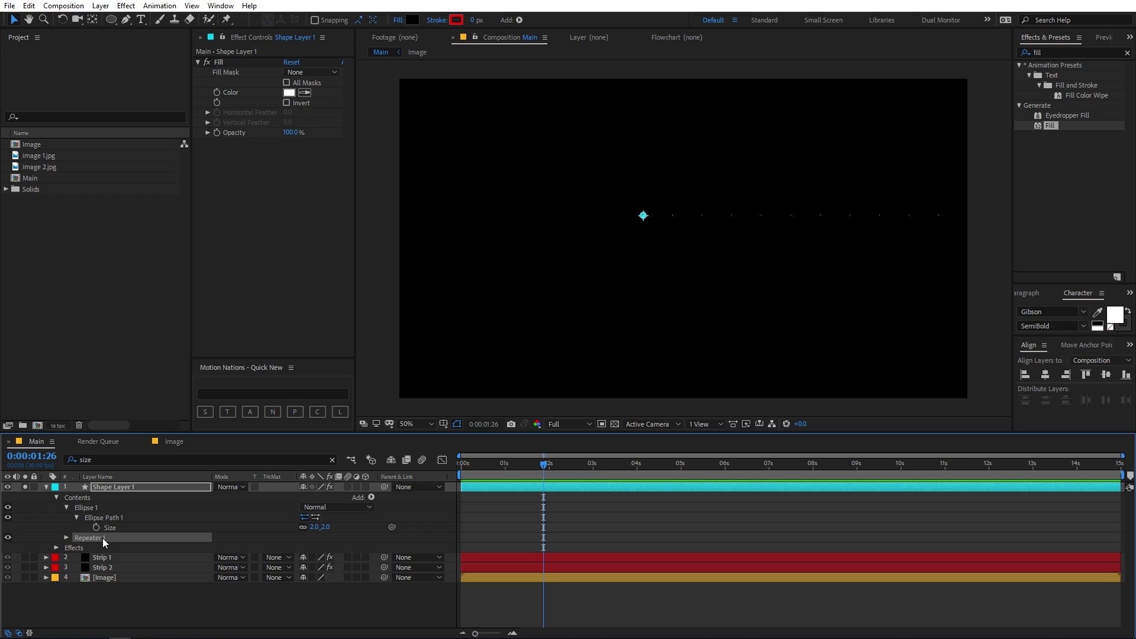
{"action": "key", "text": "ctrl+d"}
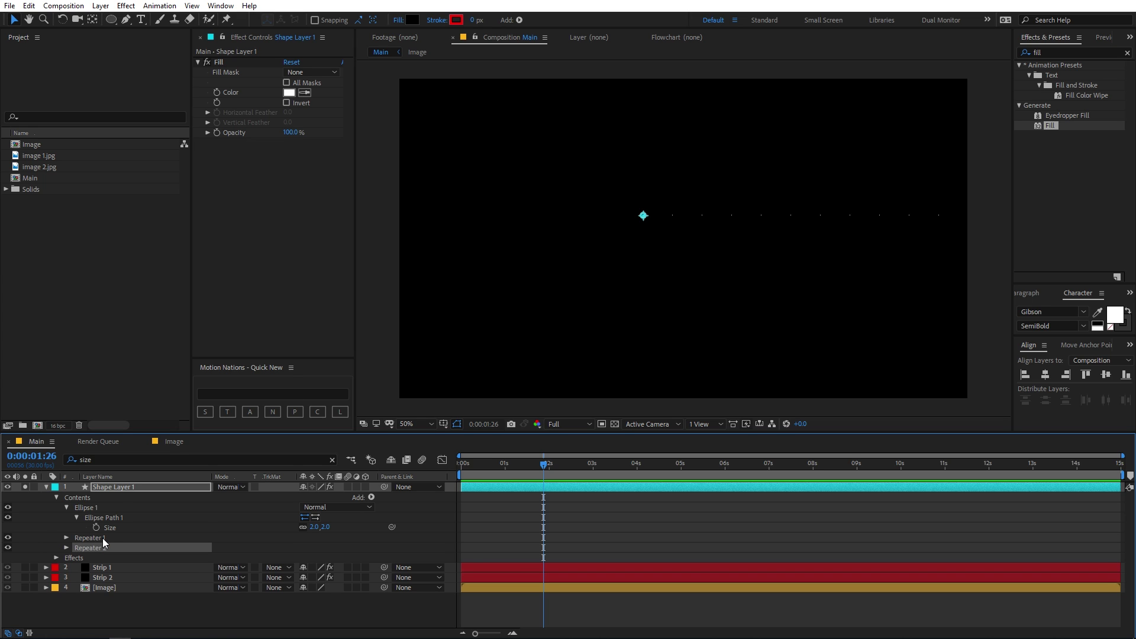
{"action": "left_click", "coordinate": [66, 548]}
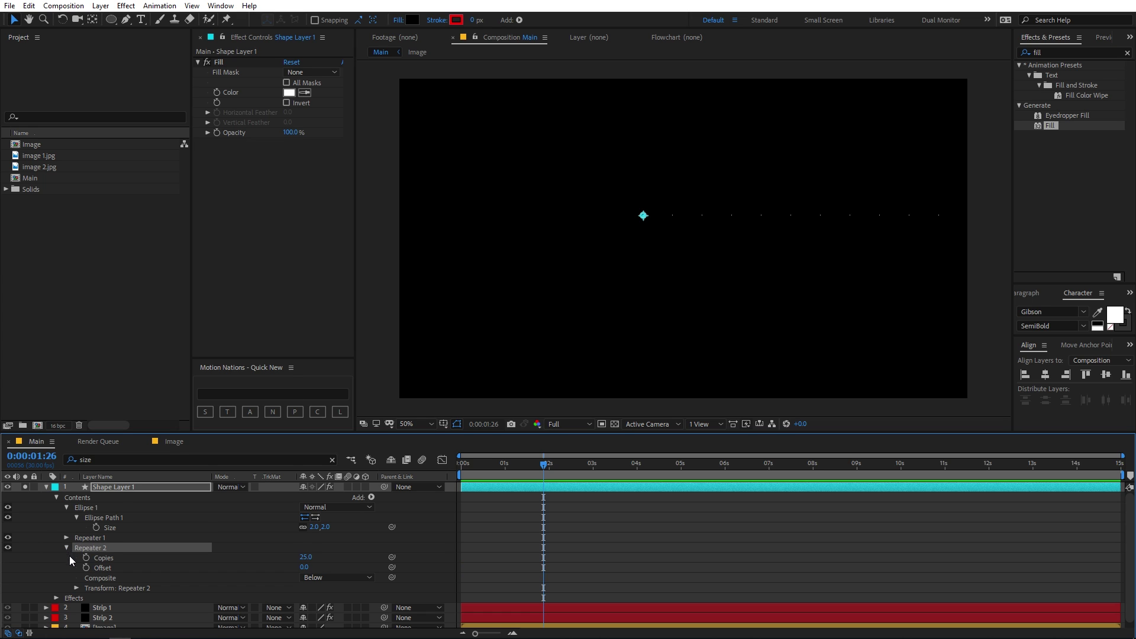
{"action": "left_click", "coordinate": [77, 588]}
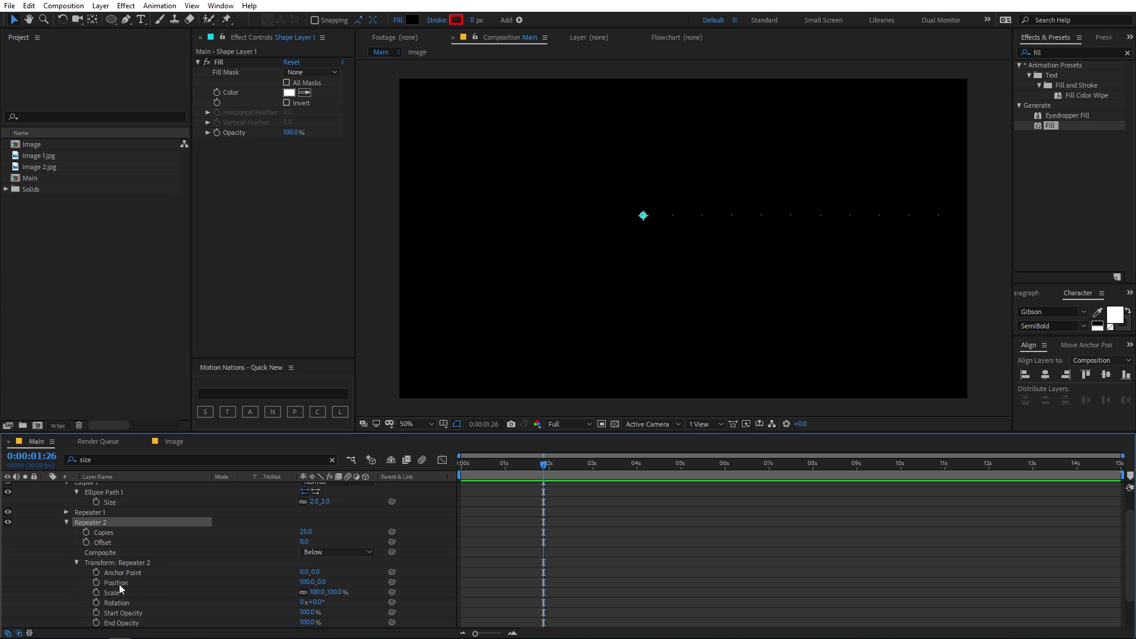
{"action": "left_click", "coordinate": [307, 582]}
{"action": "type", "text": "0"}
{"action": "key", "text": "Tab"}
{"action": "type", "text": "10"}
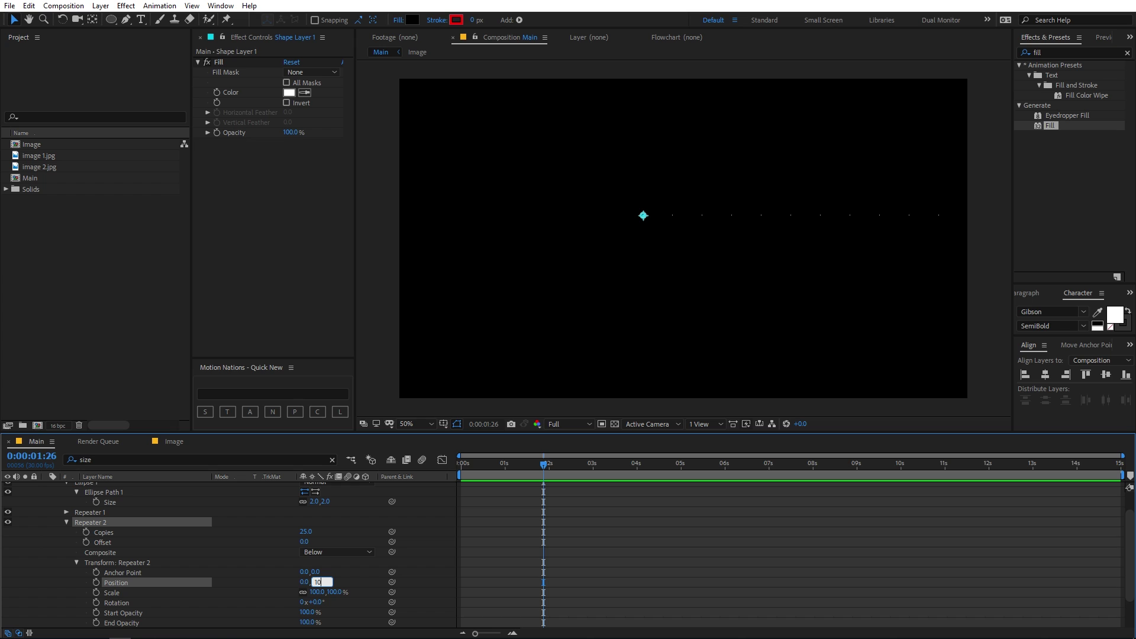
{"action": "type", "text": "0"}
{"action": "key", "text": "Return"}
{"action": "scroll", "coordinate": [489, 503], "scroll_direction": "up", "scroll_amount": 2}
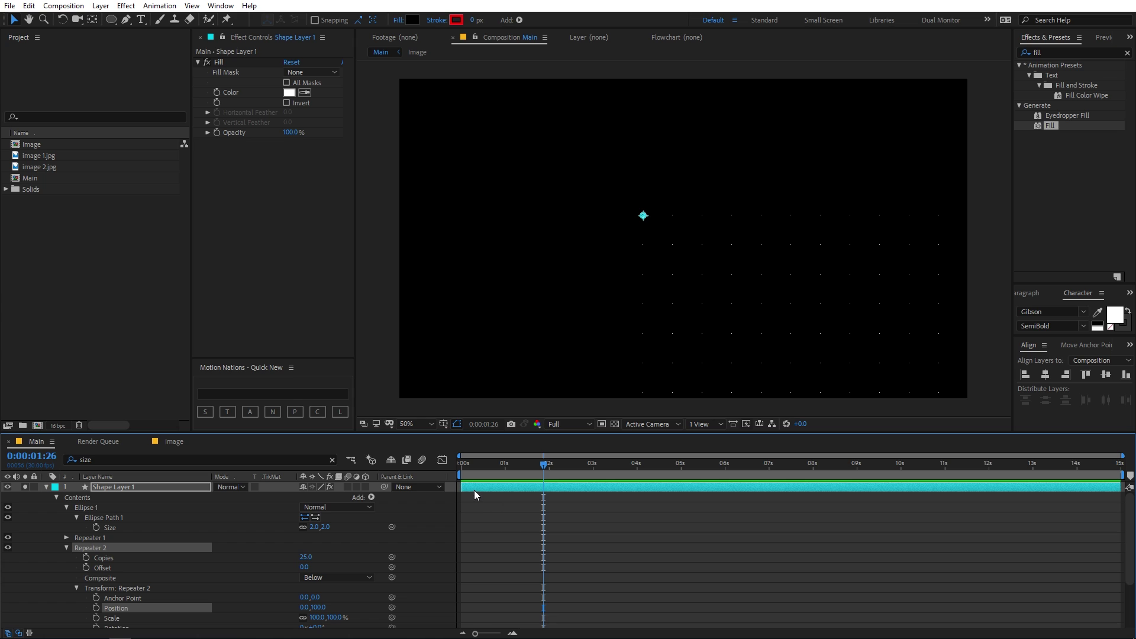
- Move the dot grid to about -17, -19 so it fills the frame and keyframe its Position at 0:00:00:00
{"action": "left_click_drag", "start_coordinate": [475, 495], "coordinate": [482, 494]}
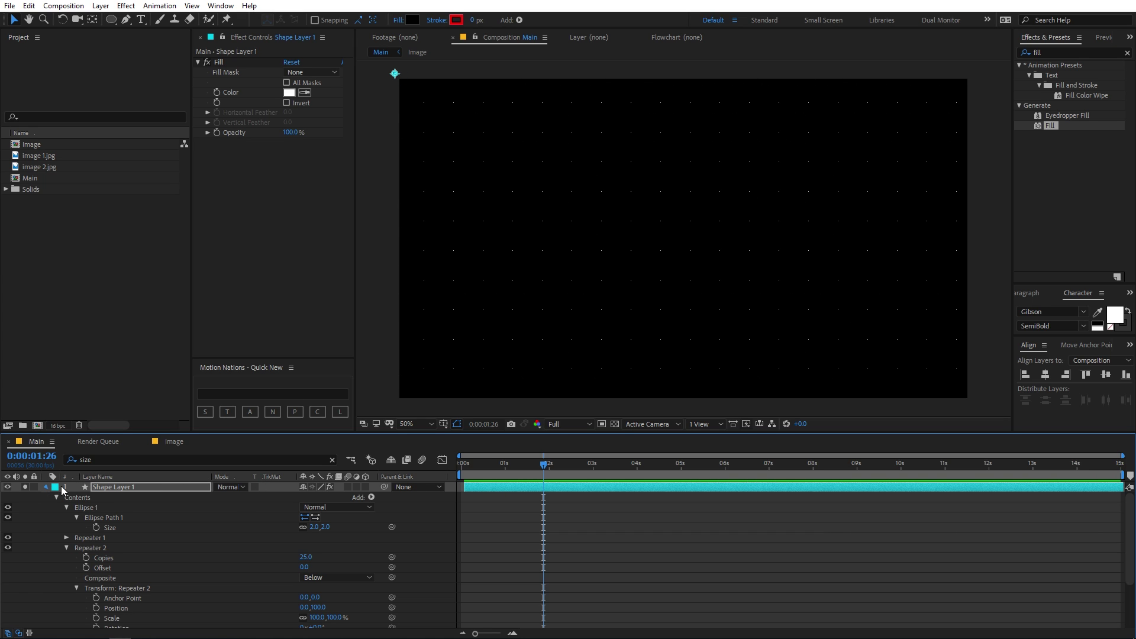
{"action": "left_click", "coordinate": [46, 487]}
{"action": "key", "text": "Home"}
{"action": "left_click", "coordinate": [477, 486]}
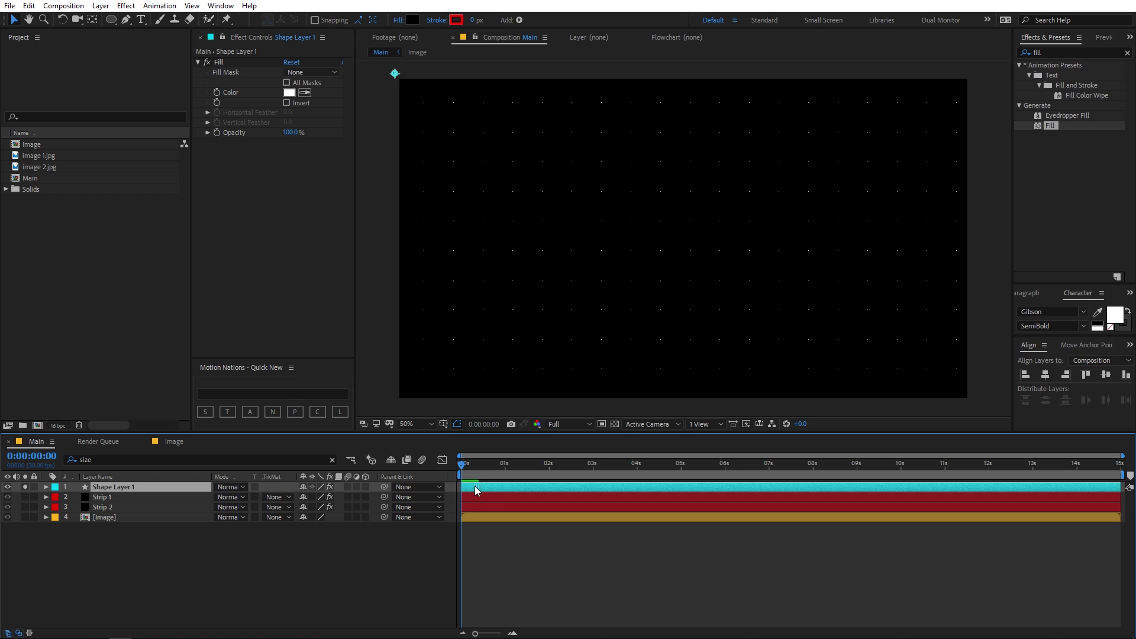
{"action": "key", "text": "p"}
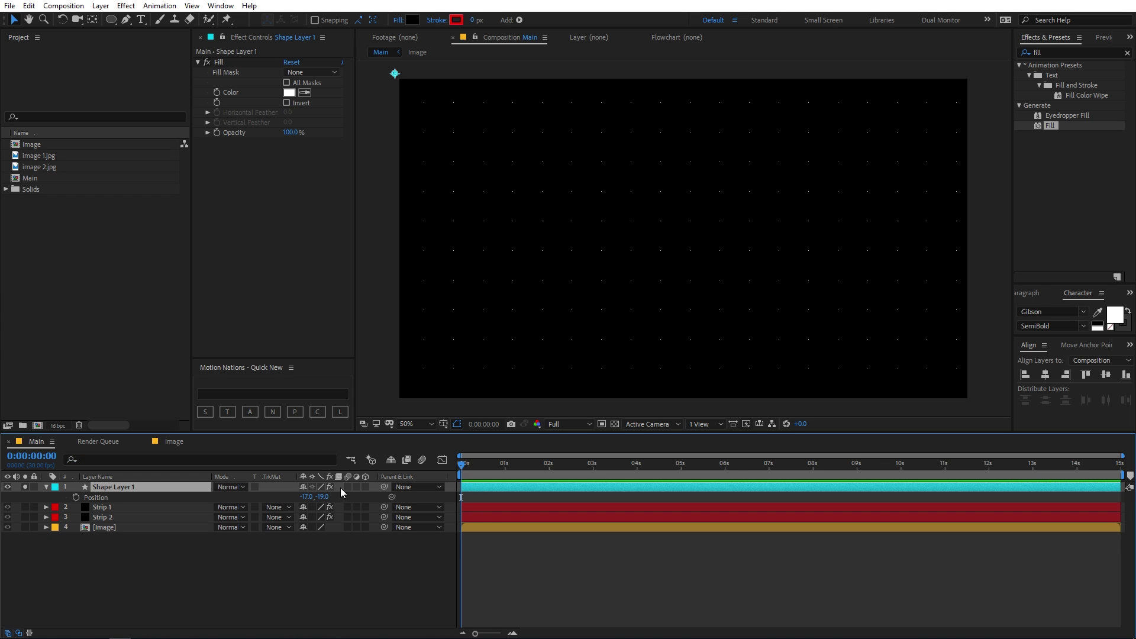
{"action": "left_click", "coordinate": [76, 498]}
- At 0:00:10:00, shift the dot grid horizontally to Position -277, -19 to add the second keyframe
{"action": "left_click_drag", "start_coordinate": [491, 471], "coordinate": [901, 490]}
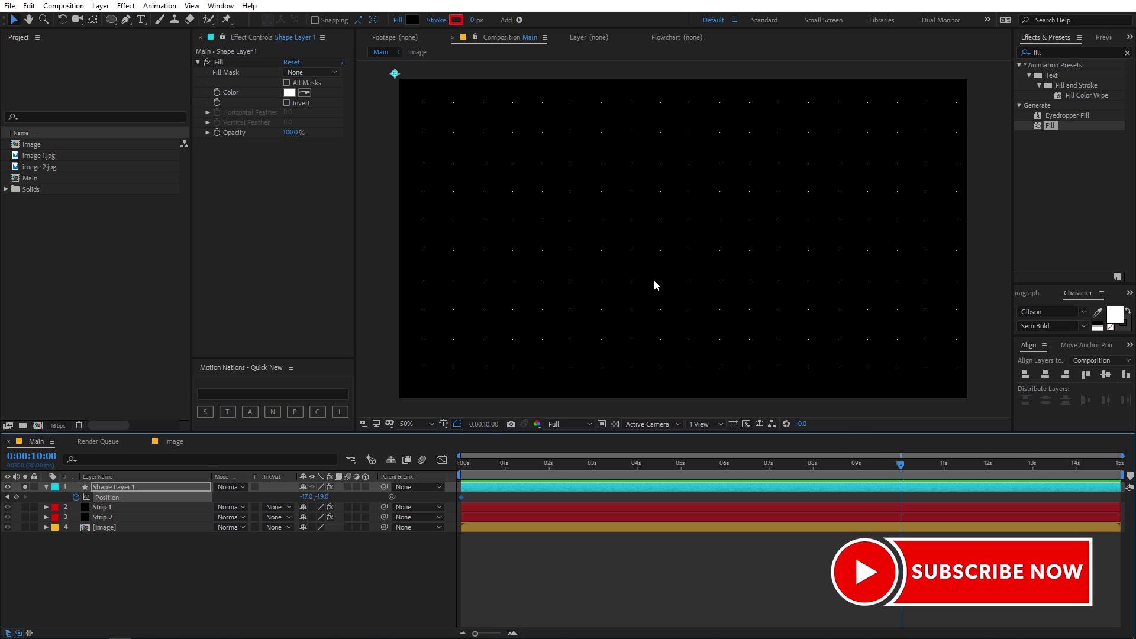
{"action": "key", "text": "shift+Left"}
{"action": "key", "text": "shift+Left"}
{"action": "key", "text": "shift+Left"}
{"action": "key", "text": "shift+Left"}
{"action": "key", "text": "shift+Left"}
{"action": "key", "text": "shift+Left"}
{"action": "key", "text": "shift+Left"}
{"action": "key", "text": "shift+Left"}
{"action": "key", "text": "shift+Left"}
{"action": "key", "text": "shift+Left"}
{"action": "key", "text": "shift+Left"}
{"action": "key", "text": "shift+Left"}
{"action": "key", "text": "shift+Left"}
{"action": "key", "text": "shift+Left"}
{"action": "key", "text": "shift+Left"}
{"action": "key", "text": "shift+Left"}
{"action": "key", "text": "shift+Left"}
{"action": "key", "text": "shift+Left"}
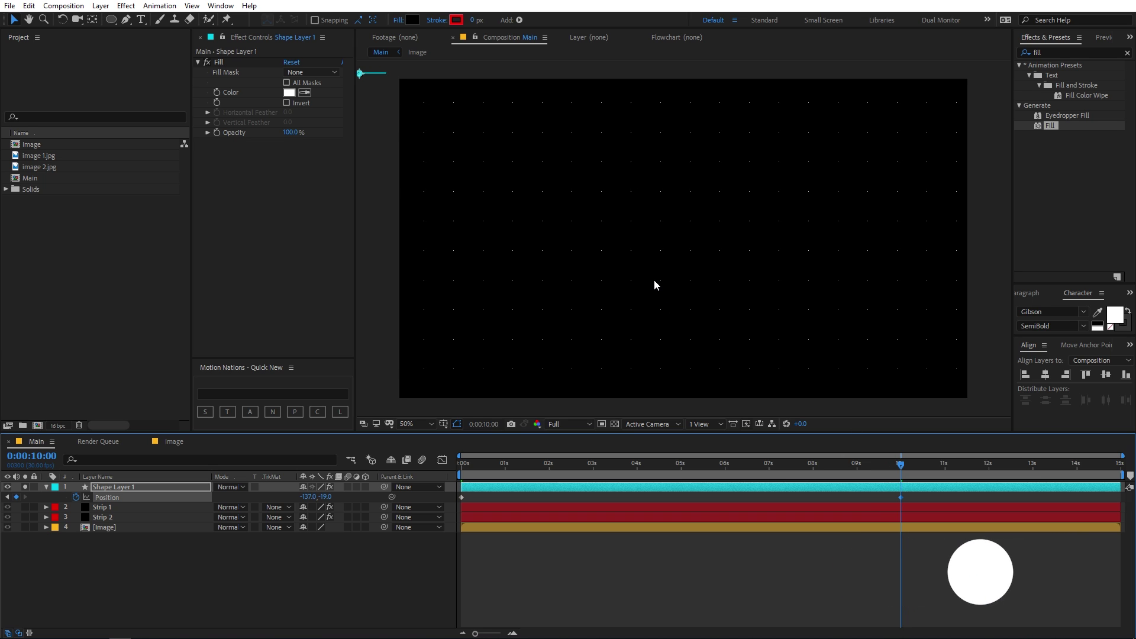
{"action": "key", "text": "shift+Left"}
{"action": "key", "text": "shift+Left"}
{"action": "key", "text": "shift+Left"}
{"action": "key", "text": "shift+Left"}
{"action": "key", "text": "shift+Left"}
{"action": "key", "text": "shift+Left"}
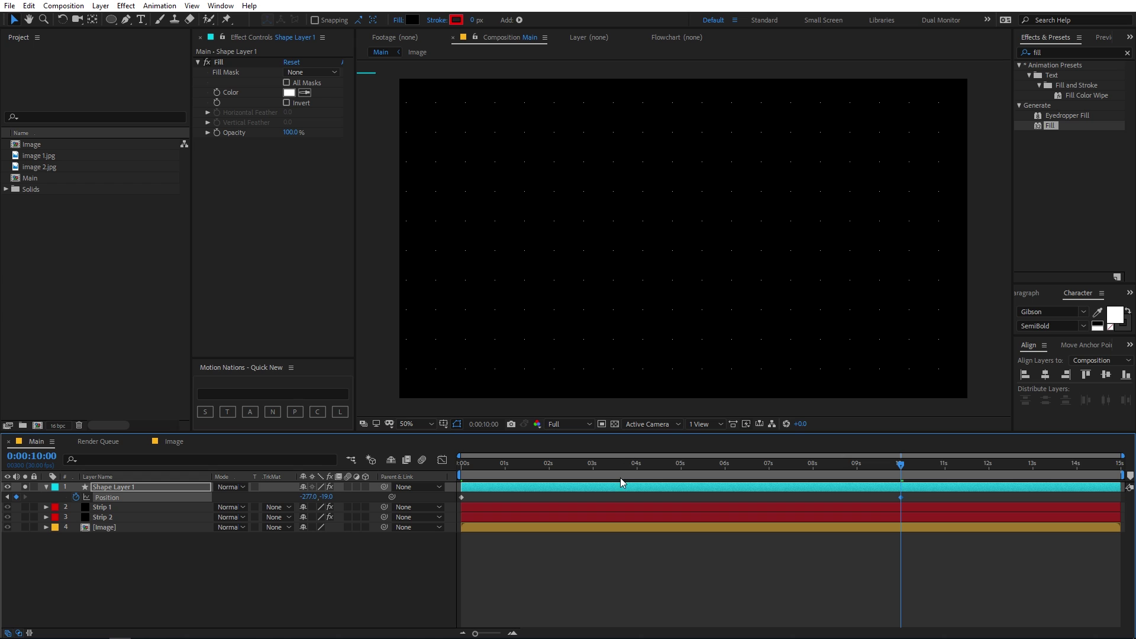
- Preview the dot grid's drift from the start and turn off solo on Shape Layer 1
{"action": "key", "text": "Home"}
{"action": "key", "text": "space"}
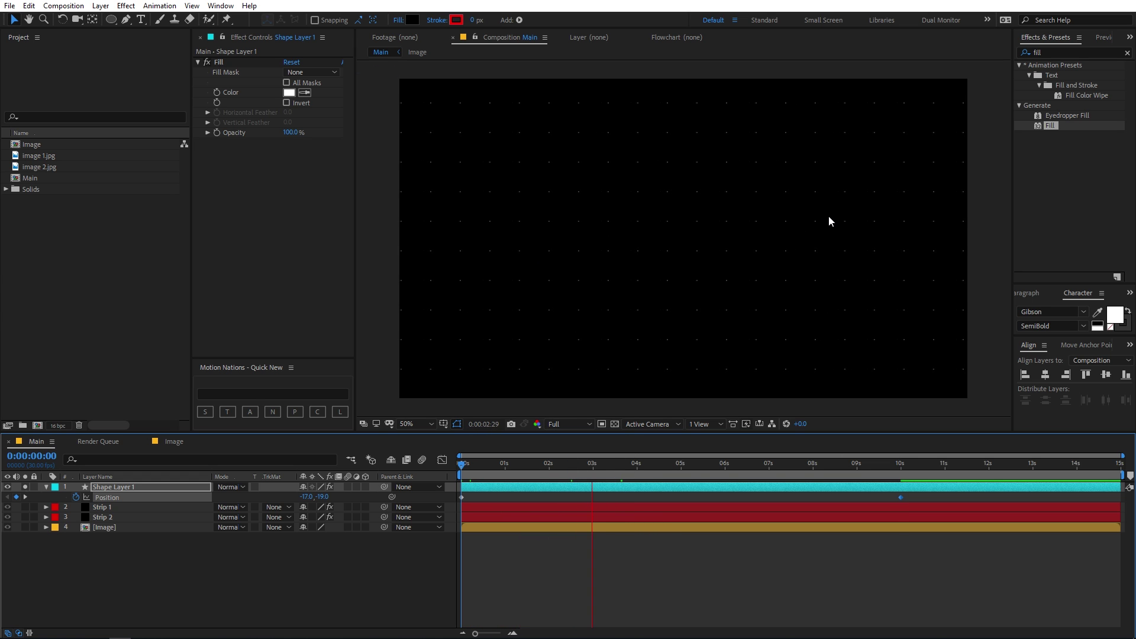
{"action": "key", "text": "space"}
{"action": "left_click", "coordinate": [25, 487]}
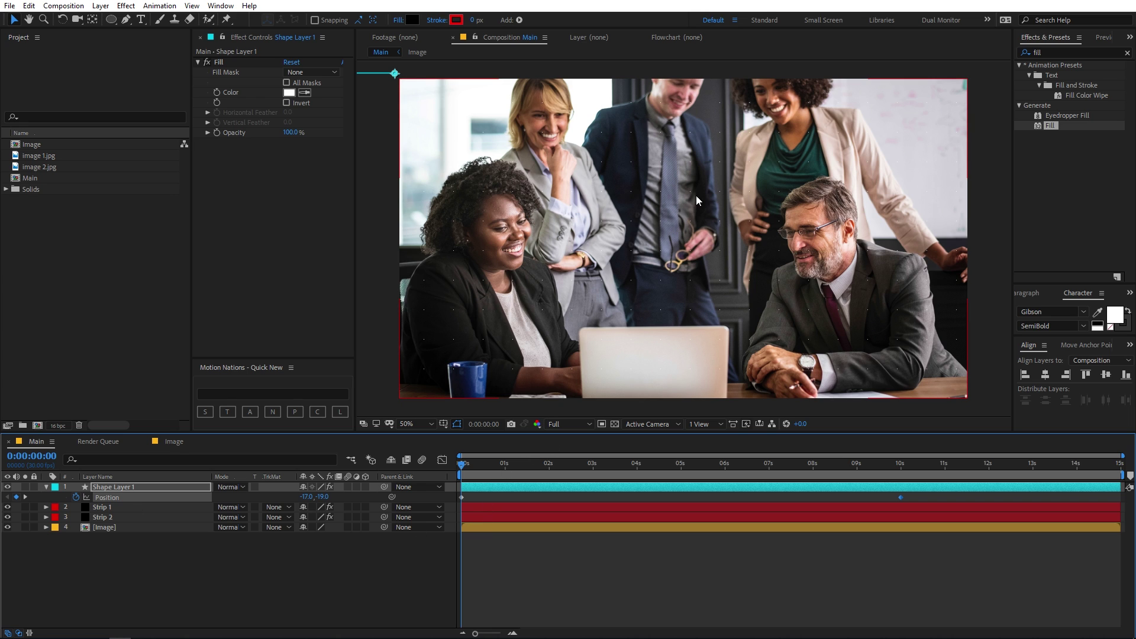
- At 0:00:03:14, filter Shape Layer 1's properties by "size" and set the ellipse Size to 3, 3
{"action": "left_click_drag", "start_coordinate": [476, 469], "coordinate": [614, 472]}
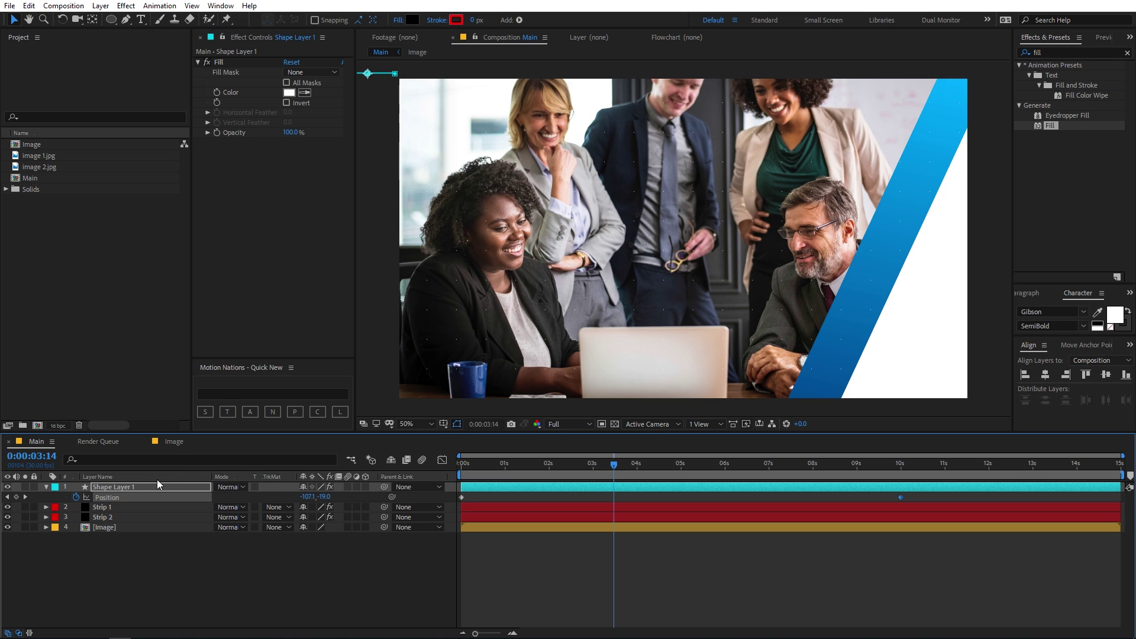
{"action": "left_click", "coordinate": [129, 487]}
{"action": "left_click", "coordinate": [47, 487]}
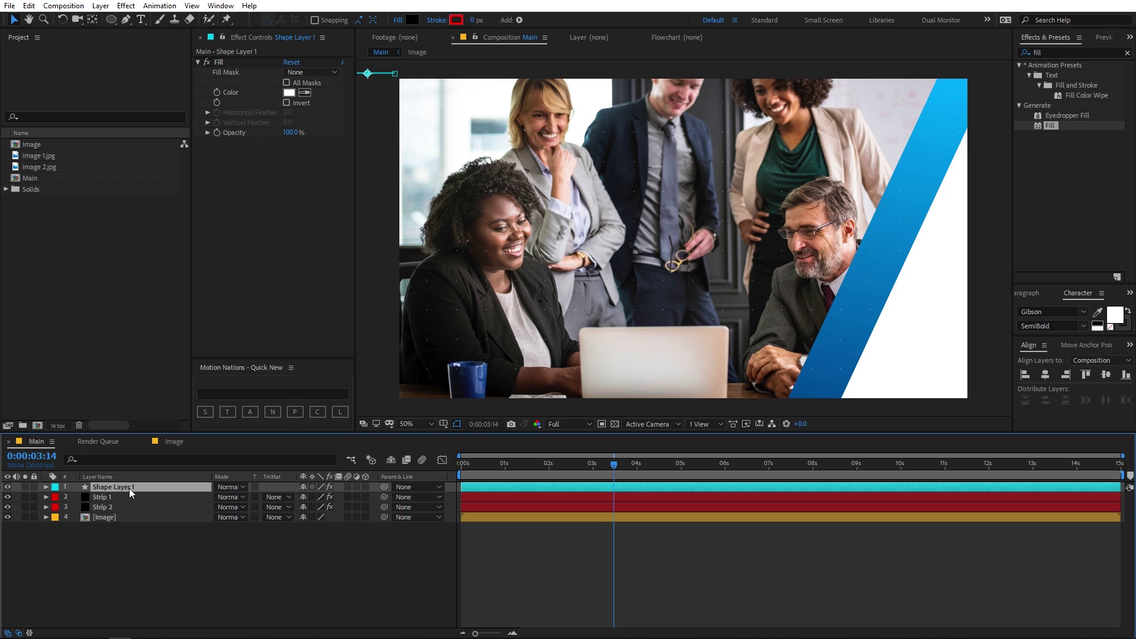
{"action": "left_click", "coordinate": [135, 457]}
{"action": "type", "text": "s"}
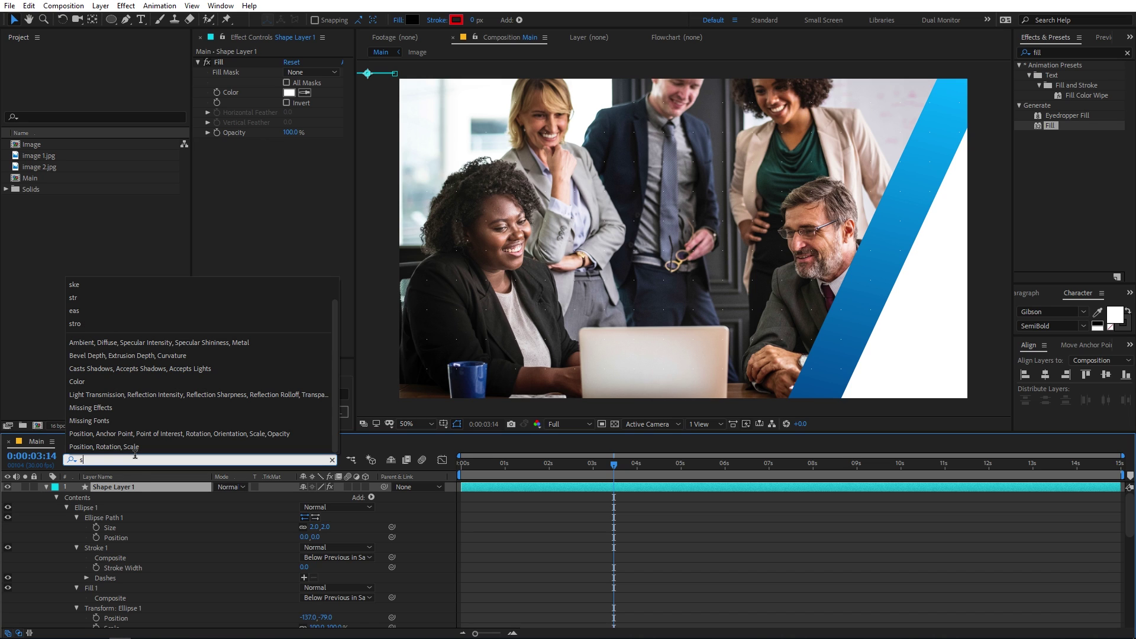
{"action": "type", "text": "ize"}
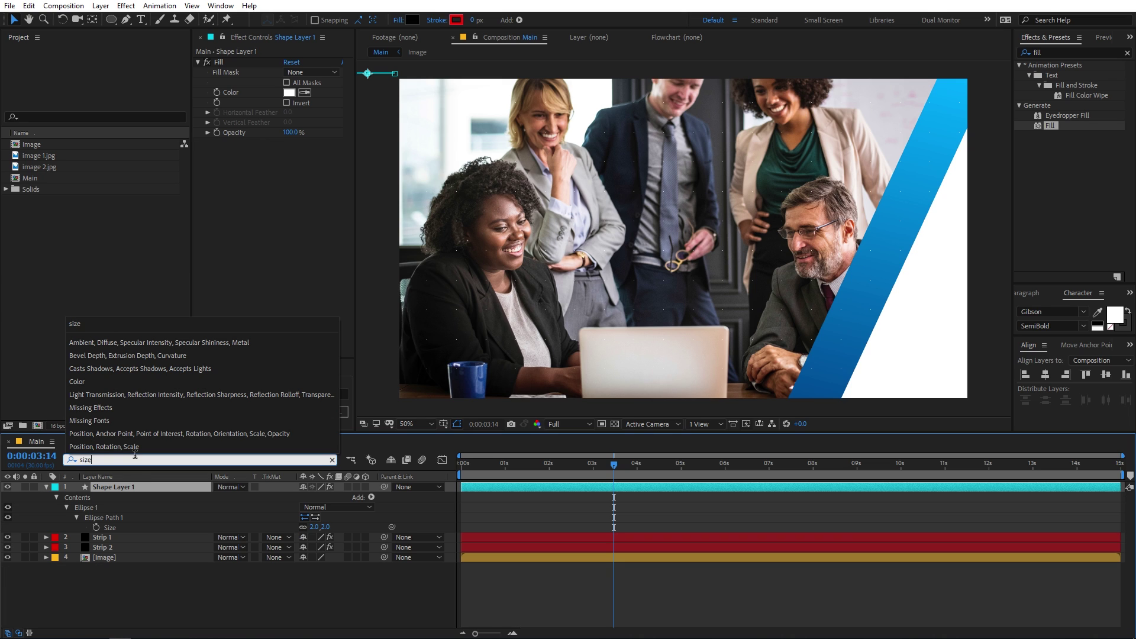
{"action": "left_click", "coordinate": [323, 532]}
{"action": "type", "text": "3"}
{"action": "key", "text": "Return"}
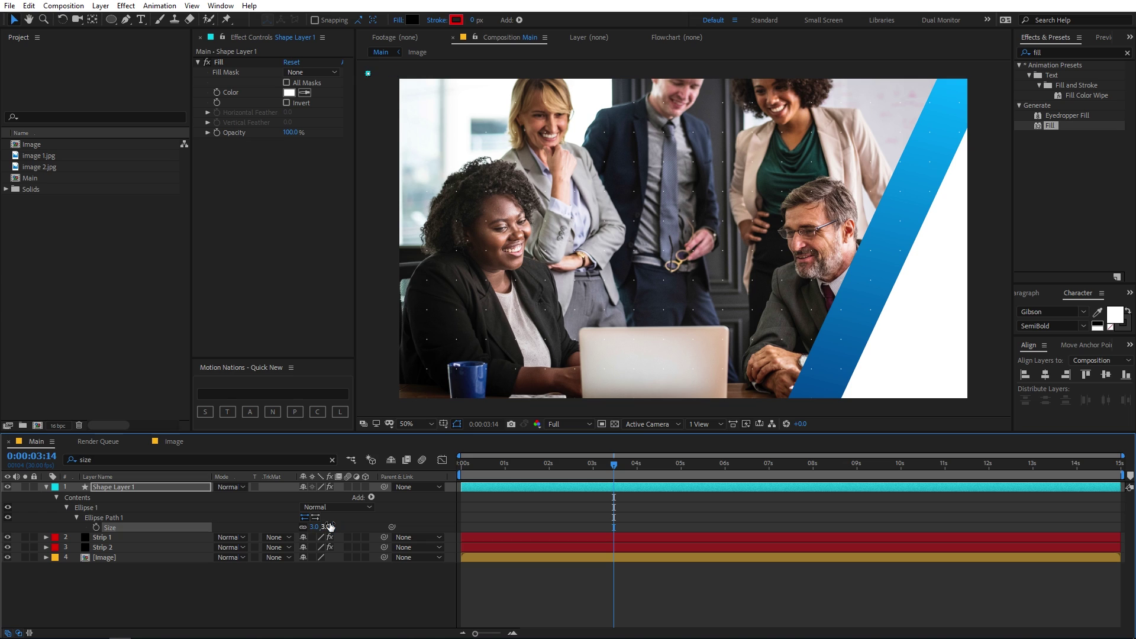
{"action": "left_click", "coordinate": [579, 569]}
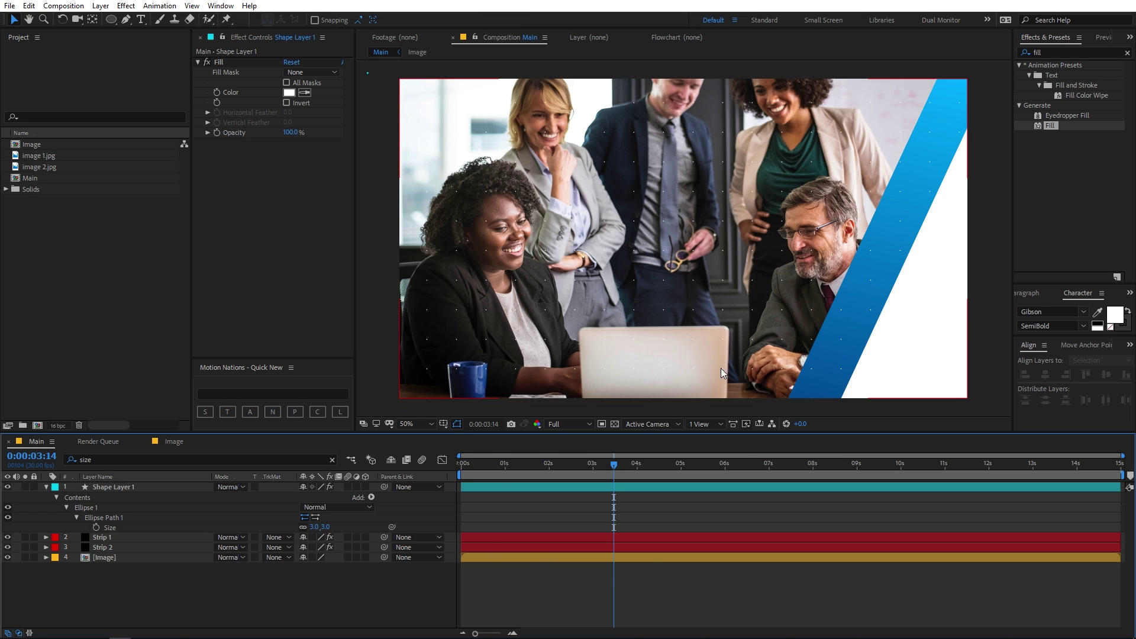
- Collapse Shape Layer 1's properties and rename the layer as Dot
{"action": "left_click", "coordinate": [46, 487]}
{"action": "left_click", "coordinate": [139, 487]}
{"action": "key", "text": "Return"}
{"action": "type", "text": "Dot"}
{"action": "key", "text": "Return"}
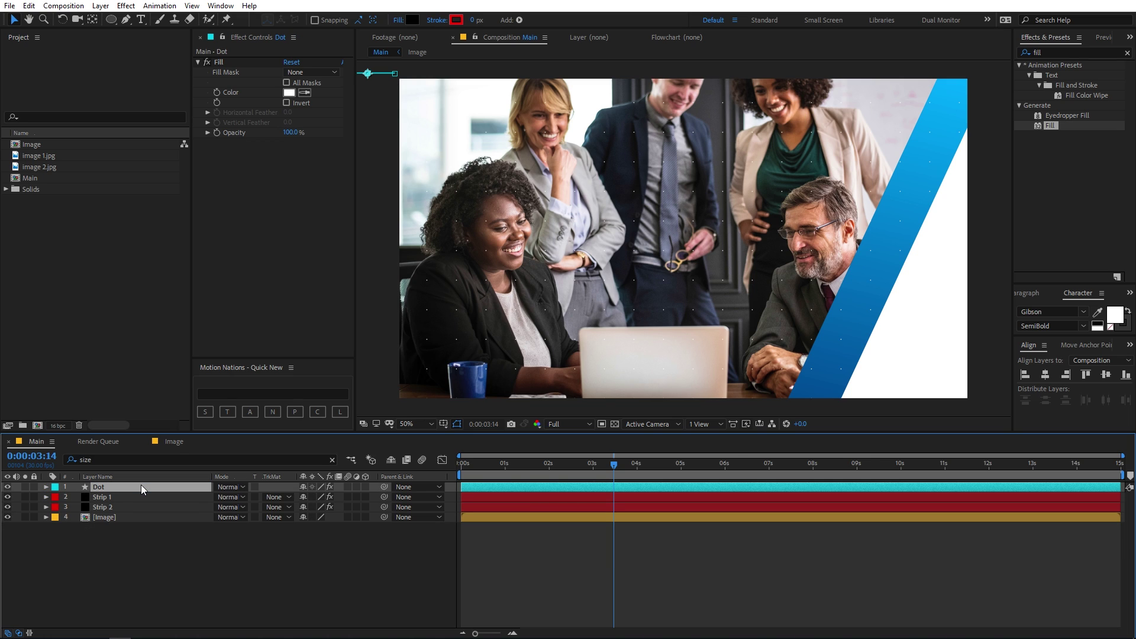
- Check Strip 1 by toggling its visibility, duplicate it, and place the copy directly above the Dot layer
{"action": "left_click", "coordinate": [128, 498]}
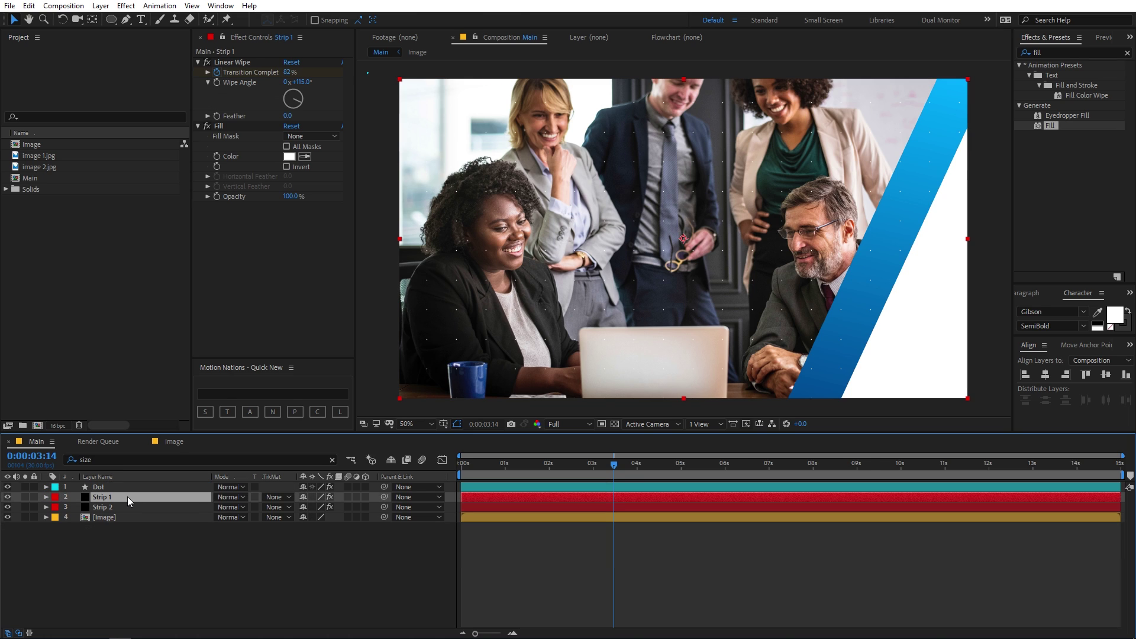
{"action": "left_click", "coordinate": [8, 497]}
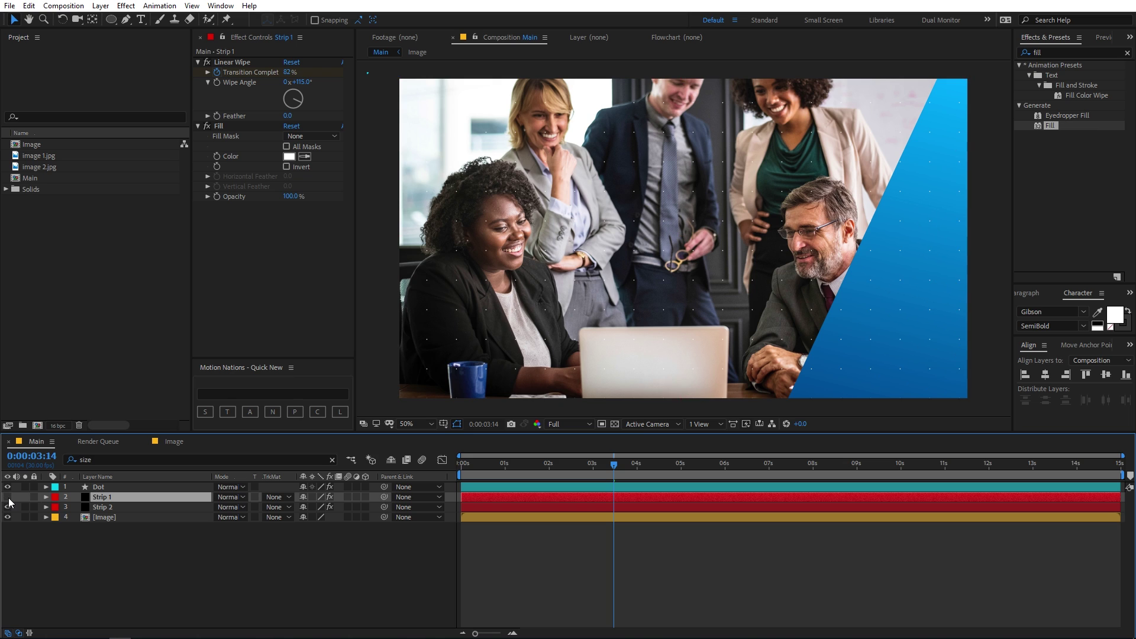
{"action": "left_click", "coordinate": [7, 497]}
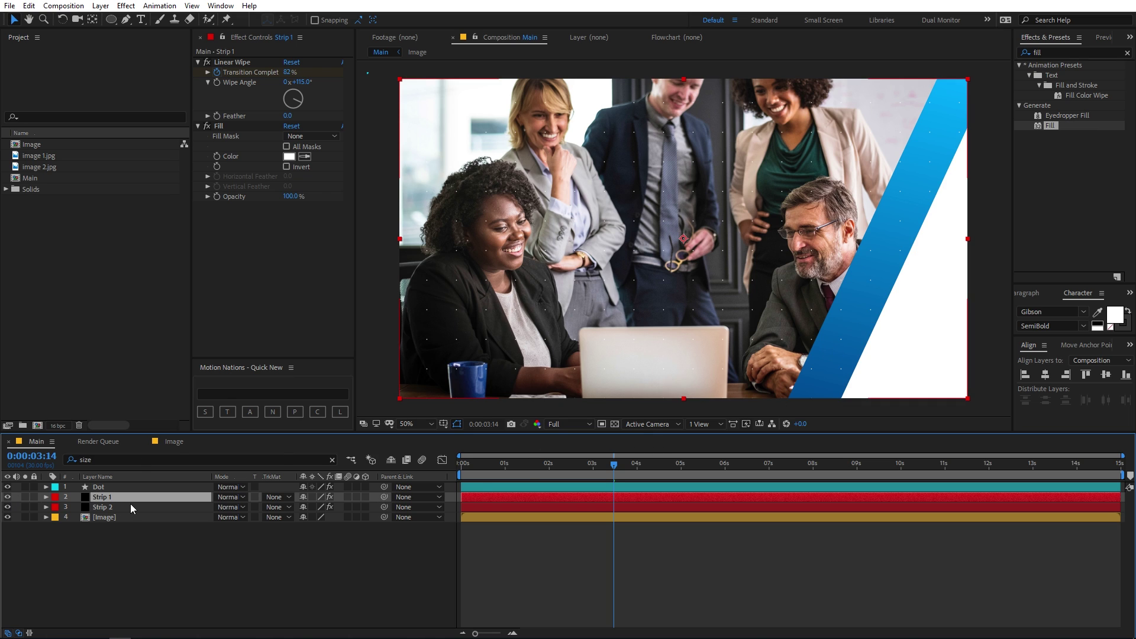
{"action": "key", "text": "ctrl+d"}
{"action": "left_click_drag", "start_coordinate": [116, 494], "coordinate": [119, 485]}
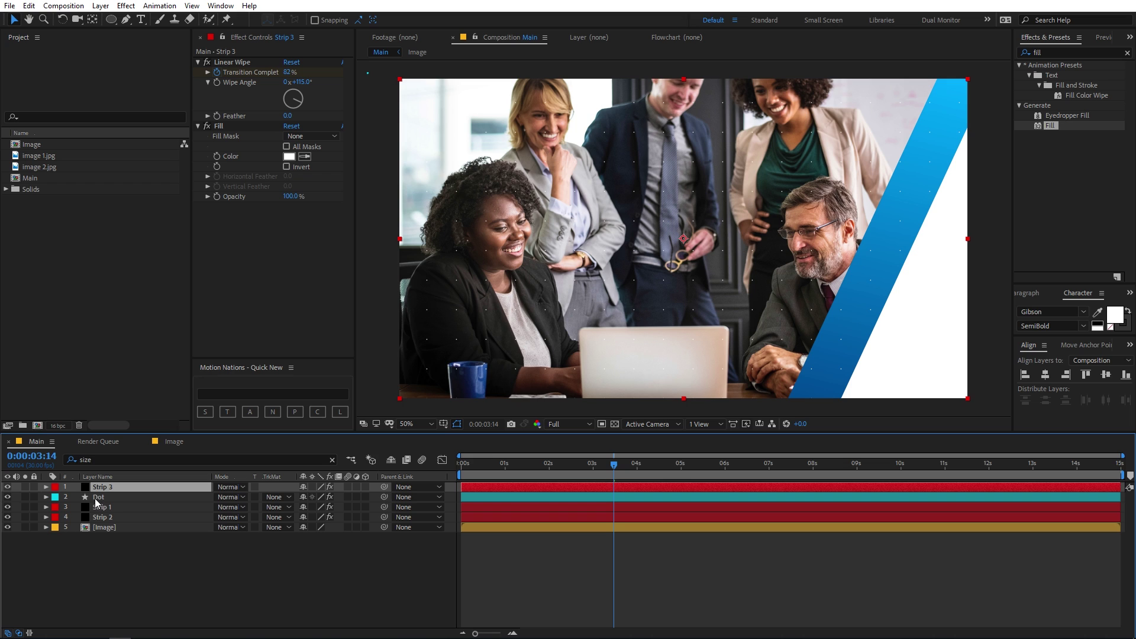
- Set the Dot layer's track matte to an alpha matte using Strip 3
{"action": "left_click", "coordinate": [101, 498]}
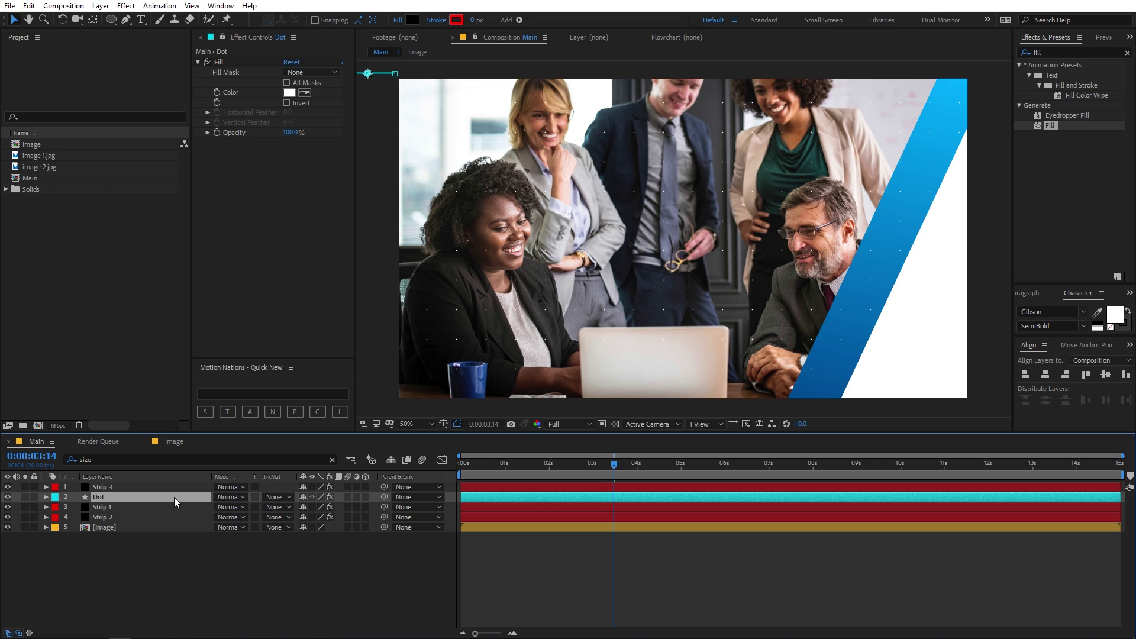
{"action": "left_click", "coordinate": [278, 500]}
{"action": "left_click", "coordinate": [282, 525]}
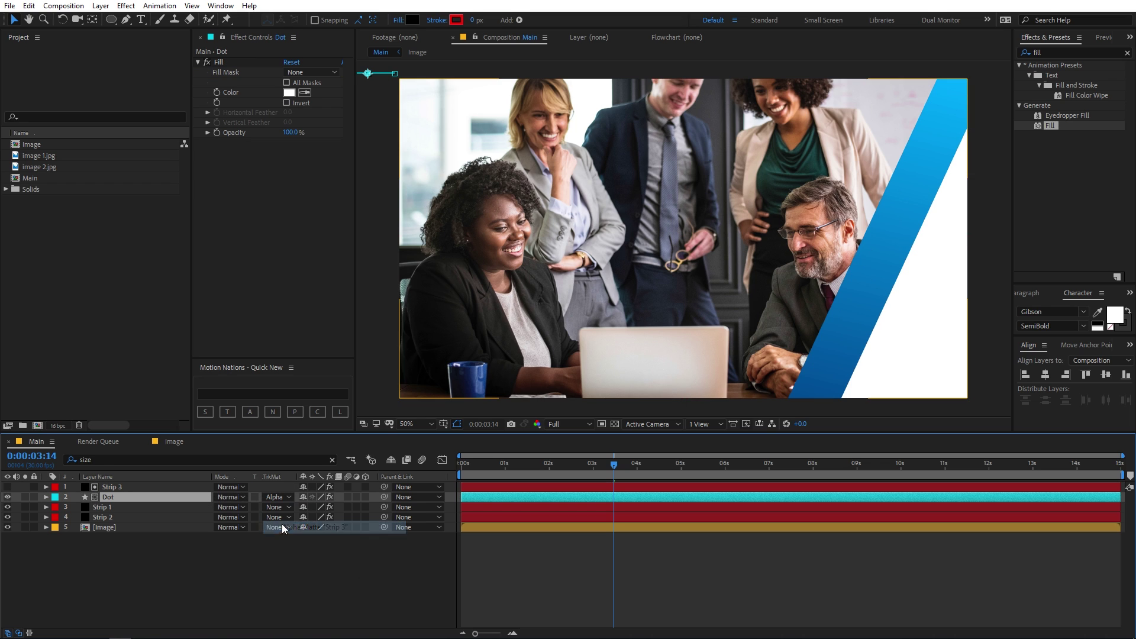
{"action": "left_click", "coordinate": [19, 633]}
{"action": "left_click", "coordinate": [19, 633]}
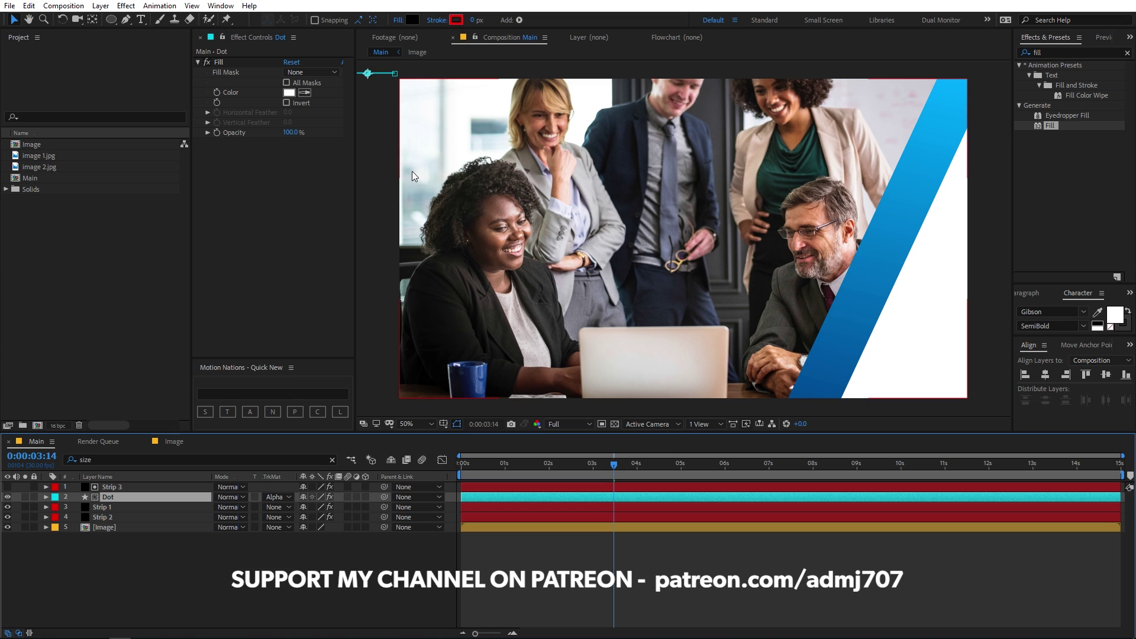
- Sample the blue of the diagonal strip as the Dot layer's Fill effect color
{"action": "left_click", "coordinate": [305, 93]}
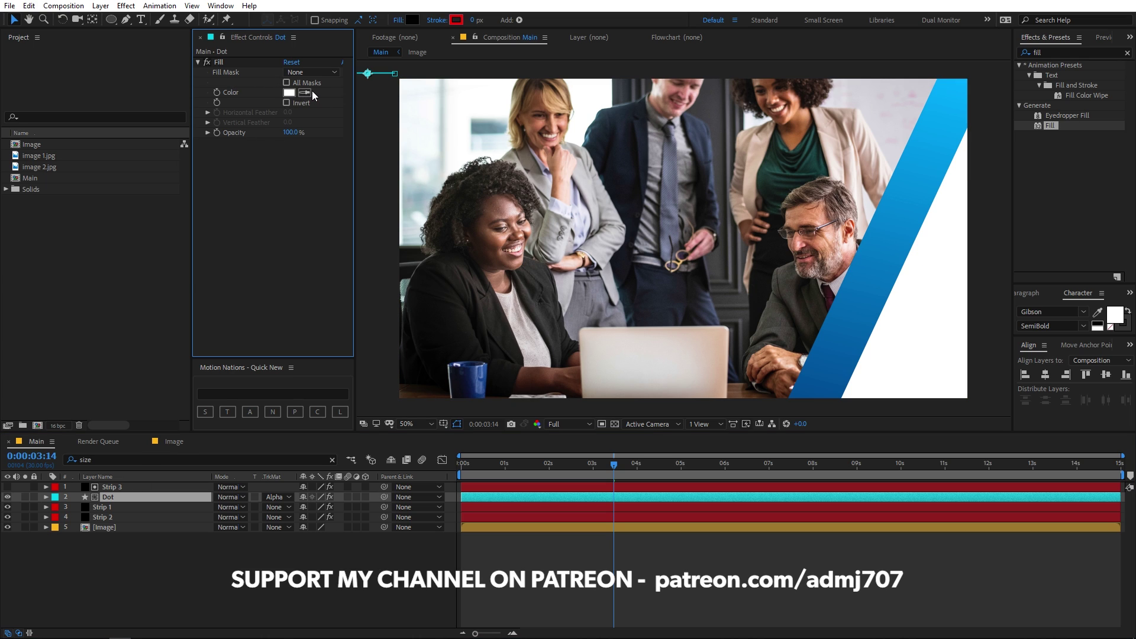
{"action": "left_click", "coordinate": [935, 165]}
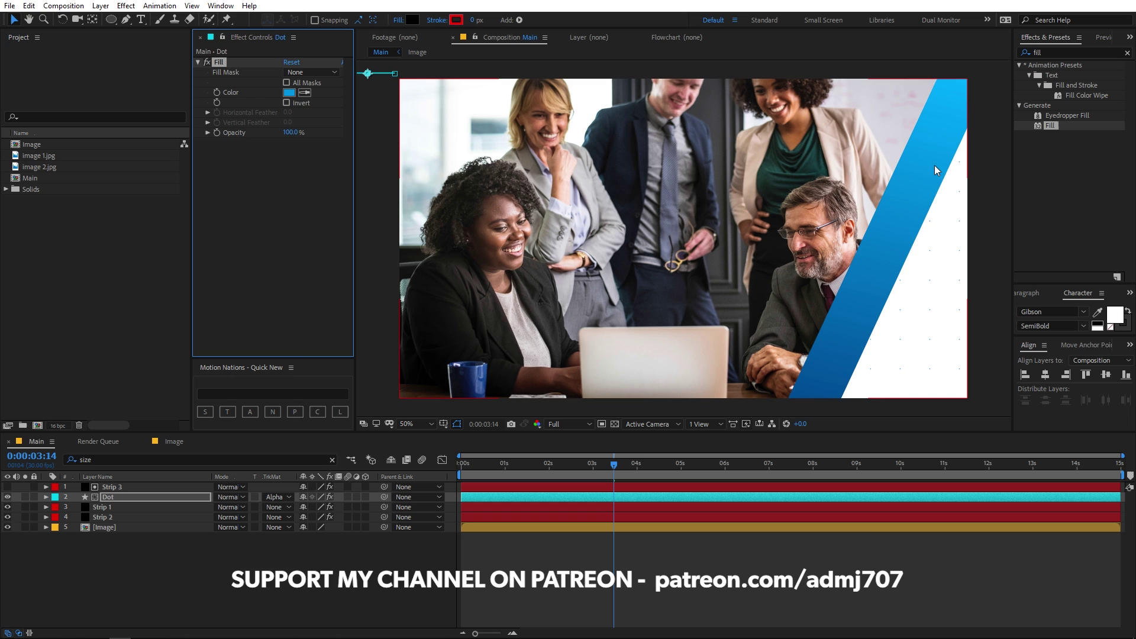
{"action": "left_click", "coordinate": [857, 613]}
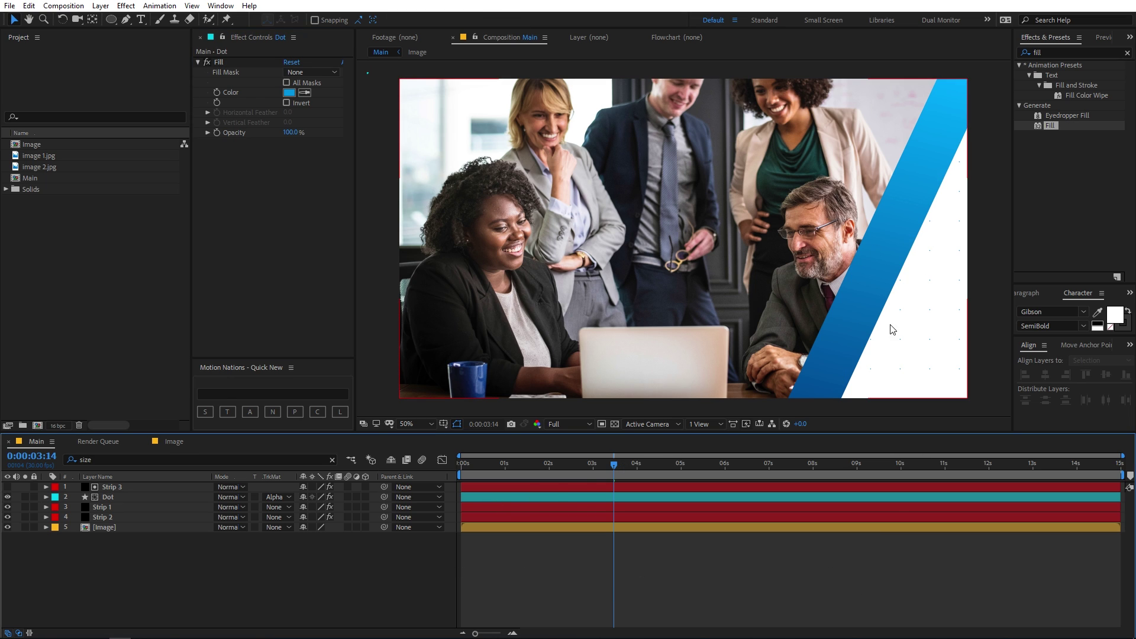
- Duplicate the Dot layer and bring the copy to the front of the layer stack
{"action": "left_click", "coordinate": [108, 497]}
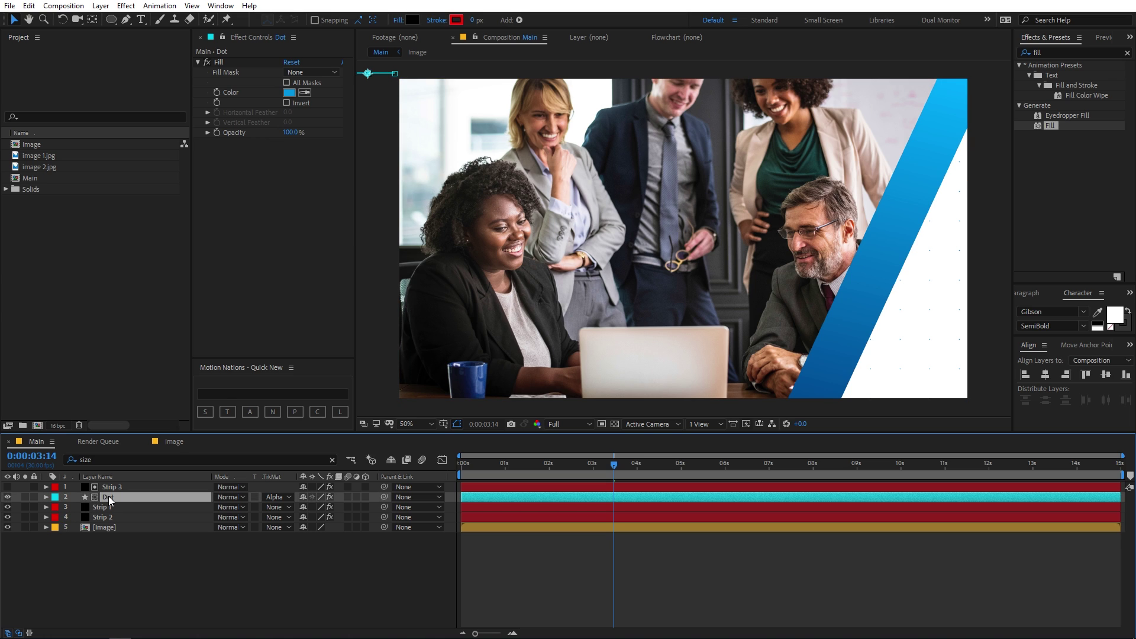
{"action": "key", "text": "ctrl+d"}
{"action": "key", "text": "ctrl+shift+bracketright"}
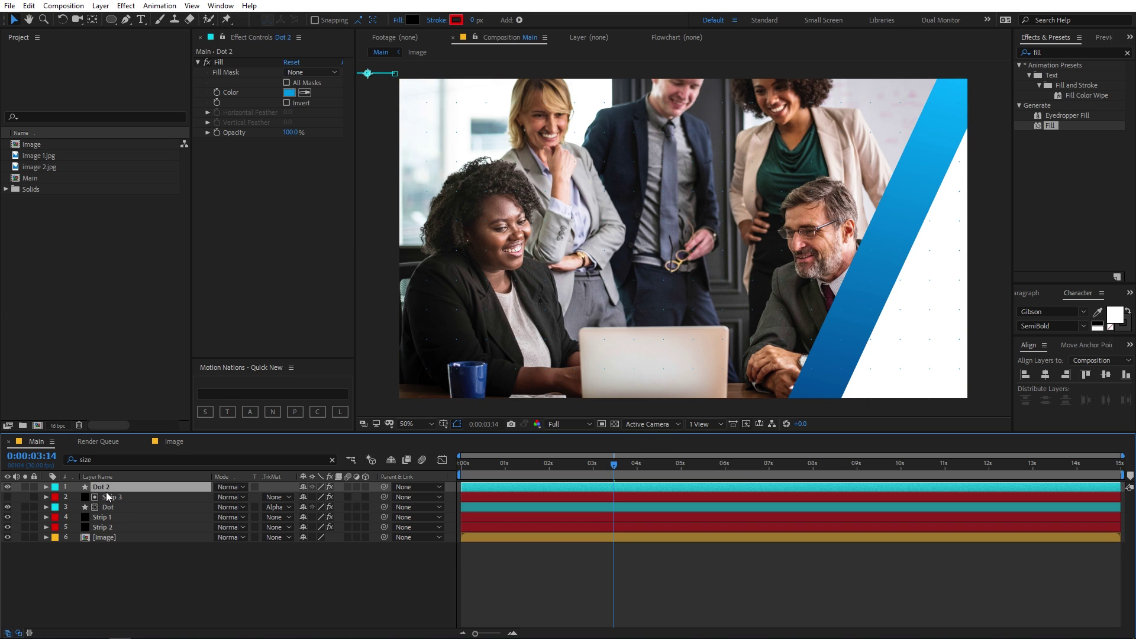
- Duplicate Strip 2, place the copy above Dot 2 as its alpha matte, and hide the copy
{"action": "left_click", "coordinate": [108, 529]}
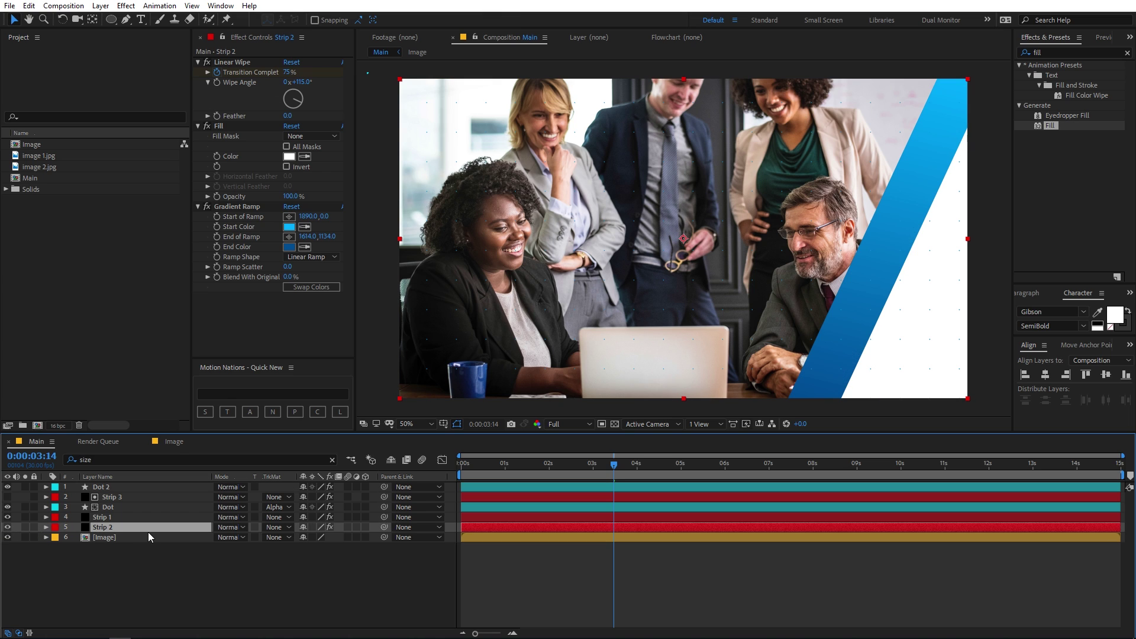
{"action": "key", "text": "ctrl+d"}
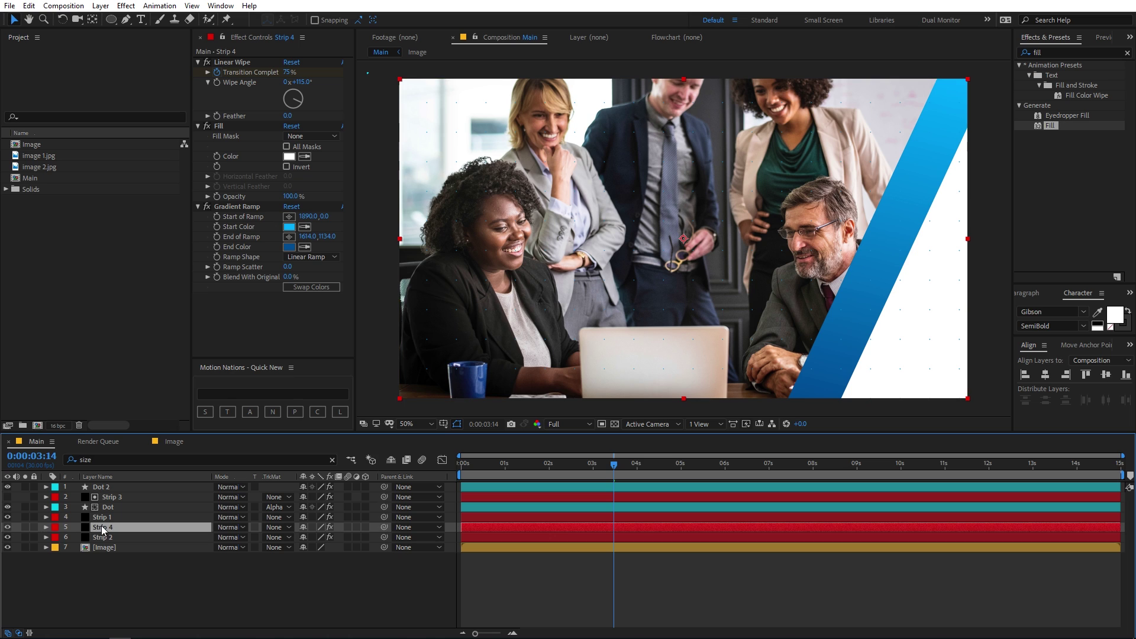
{"action": "left_click_drag", "start_coordinate": [109, 527], "coordinate": [108, 486]}
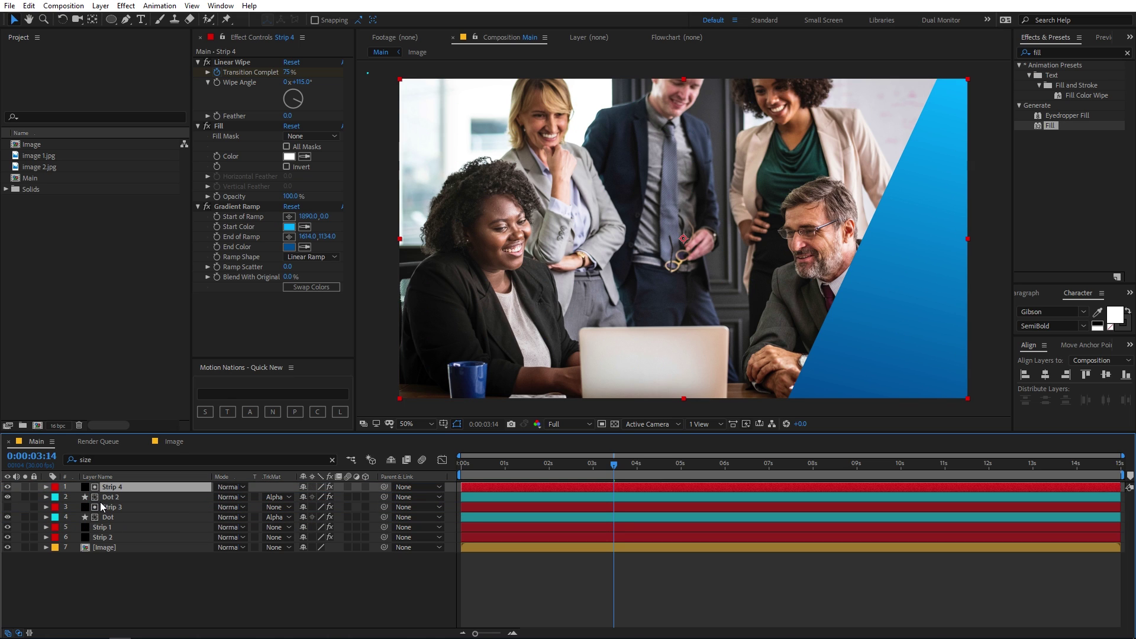
{"action": "left_click", "coordinate": [279, 497]}
{"action": "left_click", "coordinate": [312, 527]}
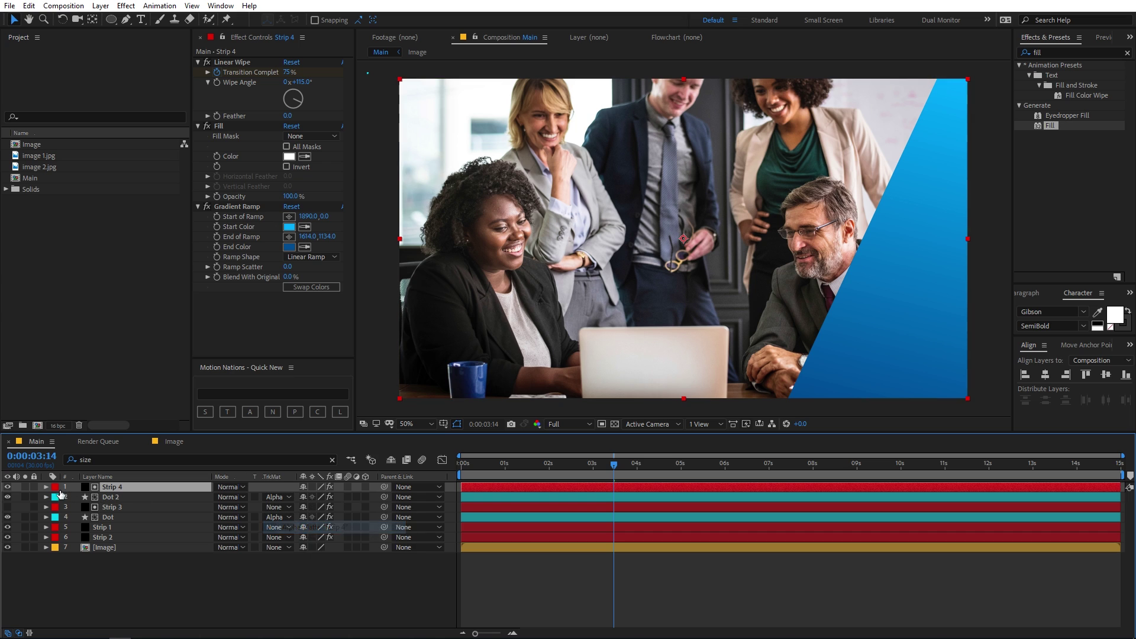
{"action": "left_click", "coordinate": [7, 488]}
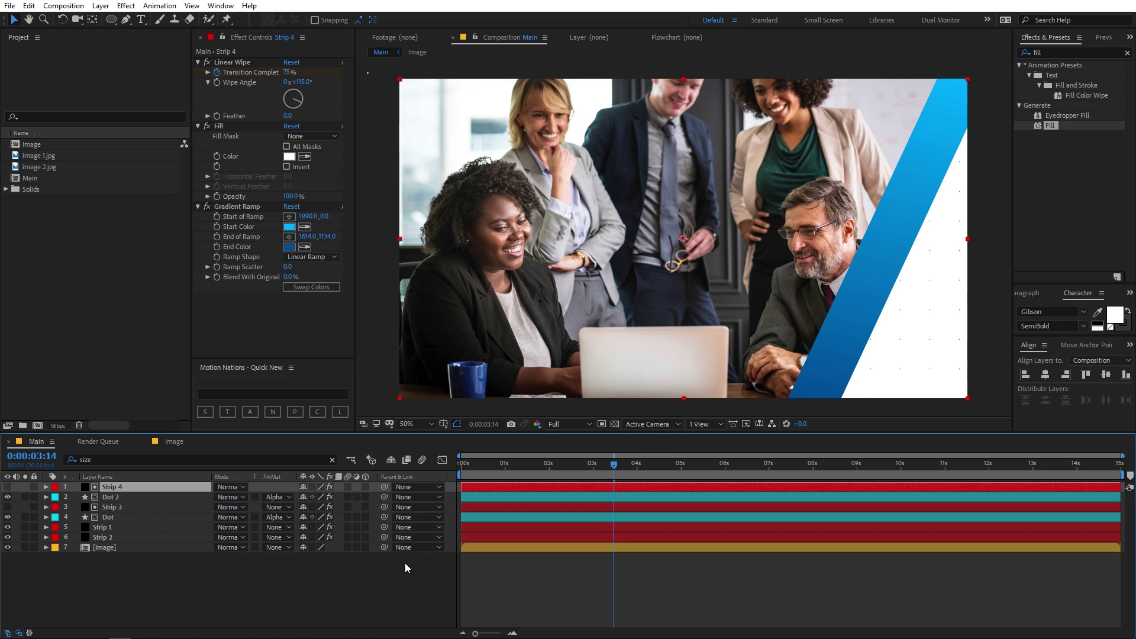
- Change Dot 2's Fill effect color to white (FFFFFF) and preview the animation from the start
{"action": "left_click", "coordinate": [119, 498]}
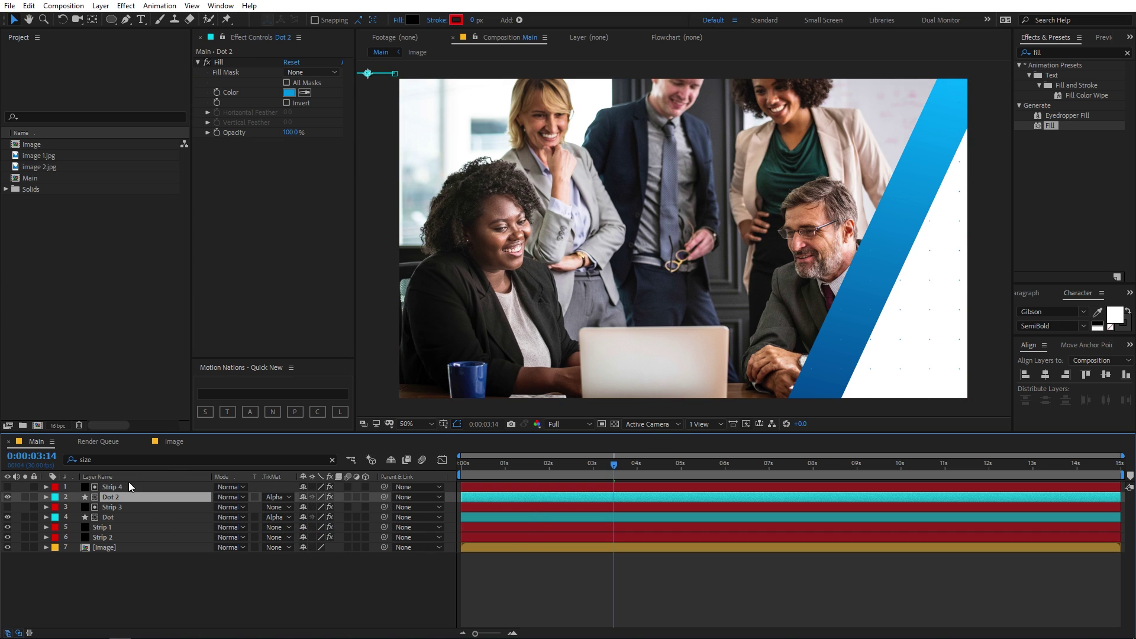
{"action": "left_click", "coordinate": [289, 92]}
{"action": "left_click", "coordinate": [113, 287]}
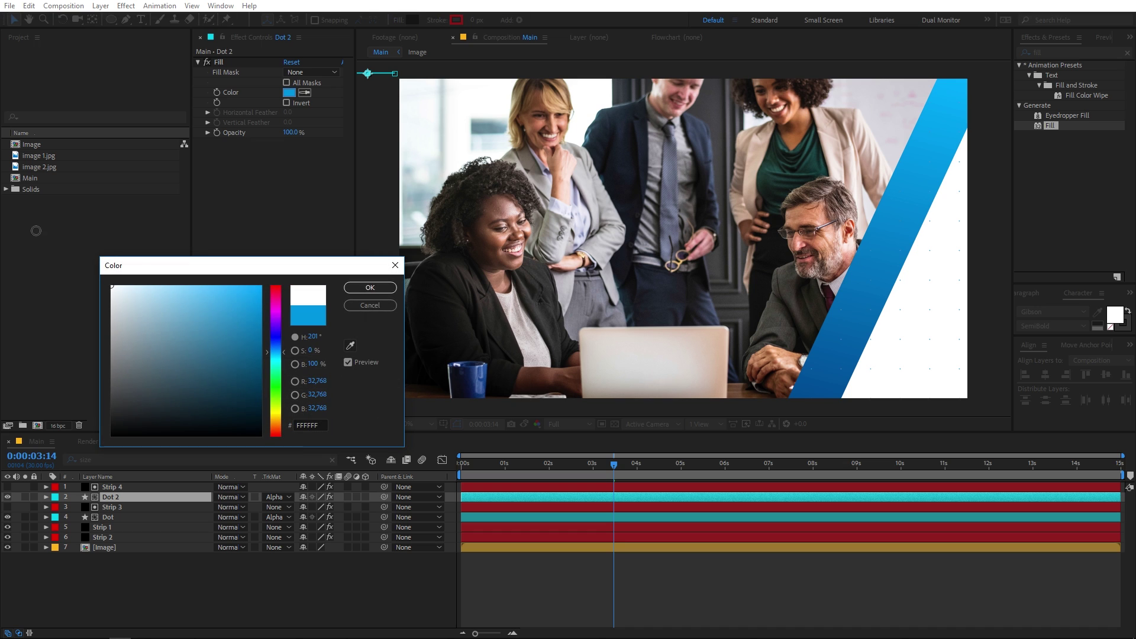
{"action": "left_click", "coordinate": [371, 288]}
{"action": "key", "text": "Home"}
{"action": "key", "text": "space"}
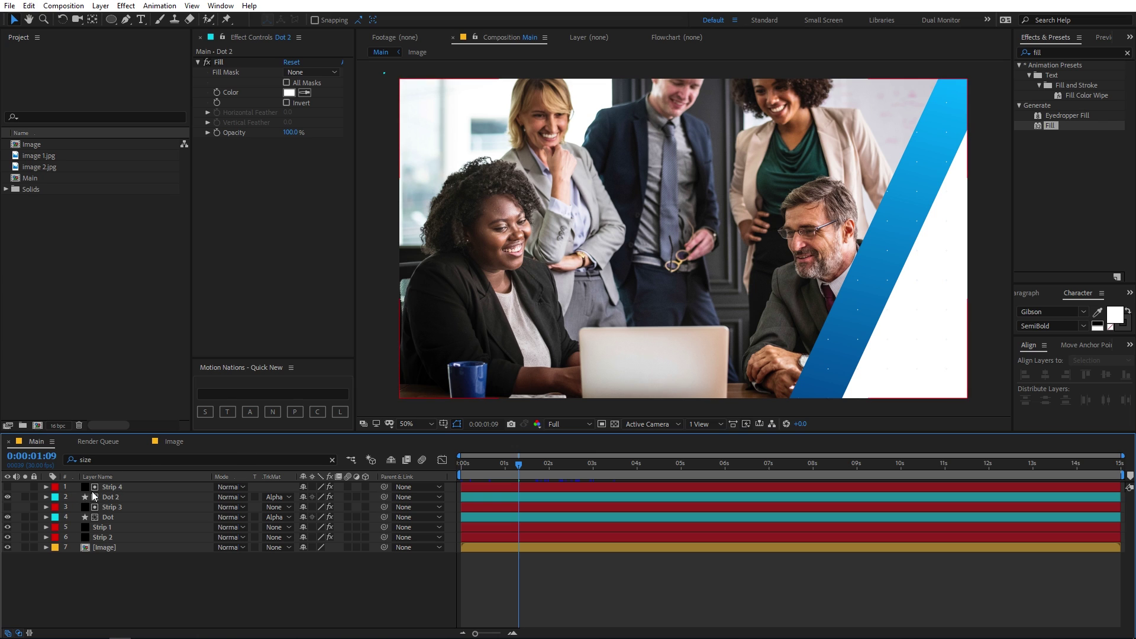
- Move Strip 4 and Dot 2 together below the Dot layer and preview the composition from the start
{"action": "left_click", "coordinate": [112, 489]}
{"action": "left_click", "coordinate": [118, 485]}
{"action": "left_click", "coordinate": [136, 495], "text": "ctrl"}
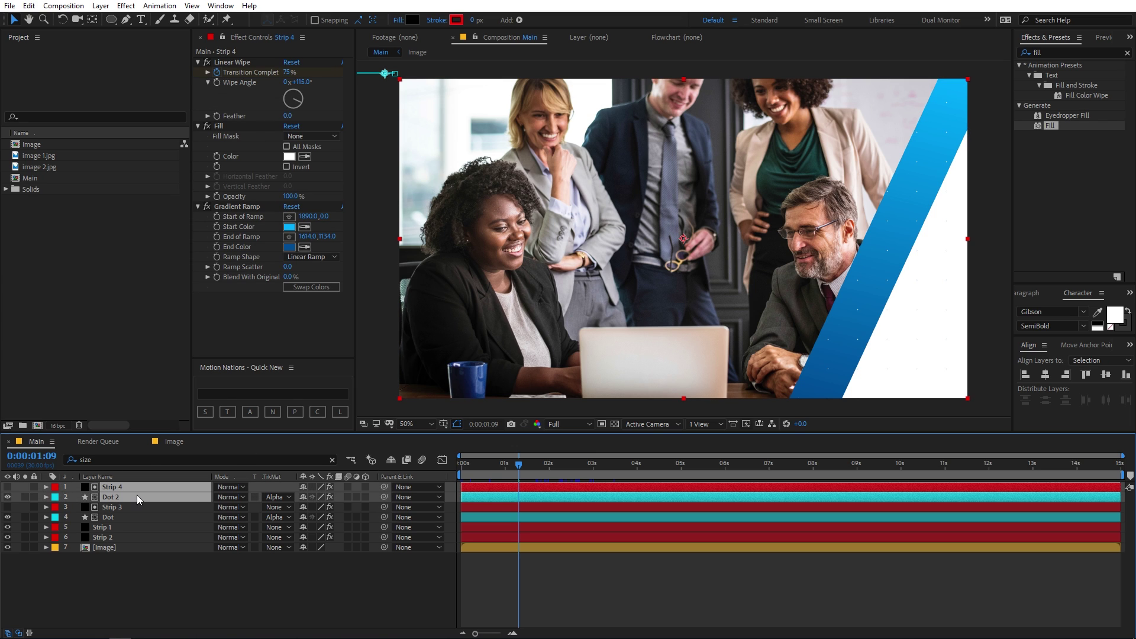
{"action": "left_click_drag", "start_coordinate": [140, 496], "coordinate": [139, 525]}
{"action": "left_click", "coordinate": [644, 577]}
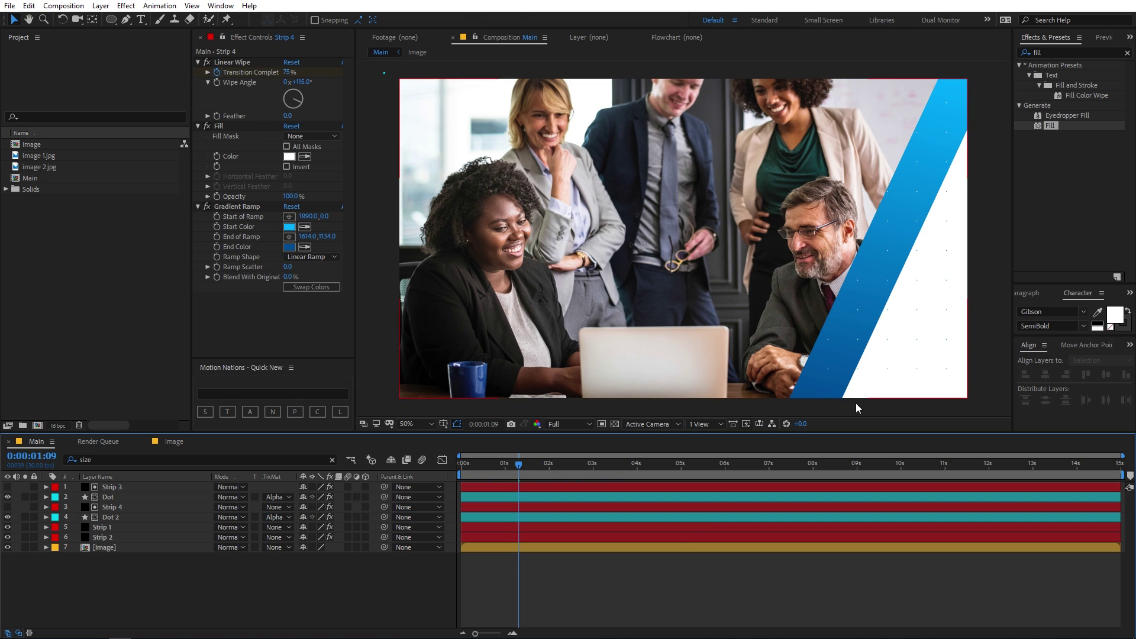
{"action": "key", "text": "Home"}
{"action": "key", "text": "space"}
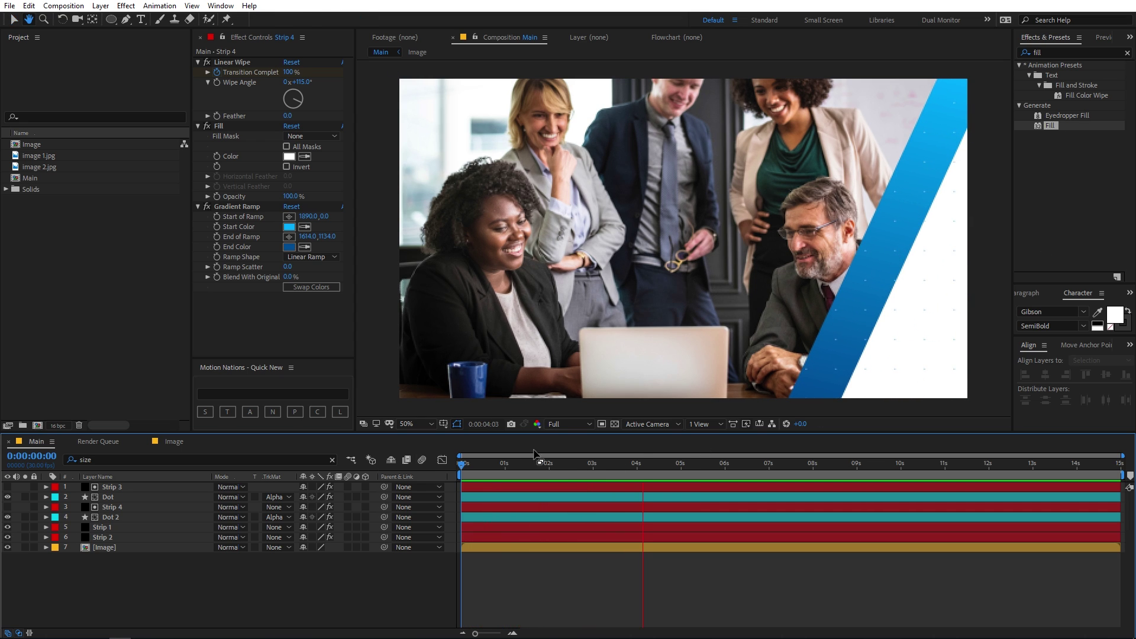
{"action": "key", "text": "space"}
- Duplicate the Dot layer and change the copy's Fill effect color to white (FFFFFF)
{"action": "left_click", "coordinate": [111, 497]}
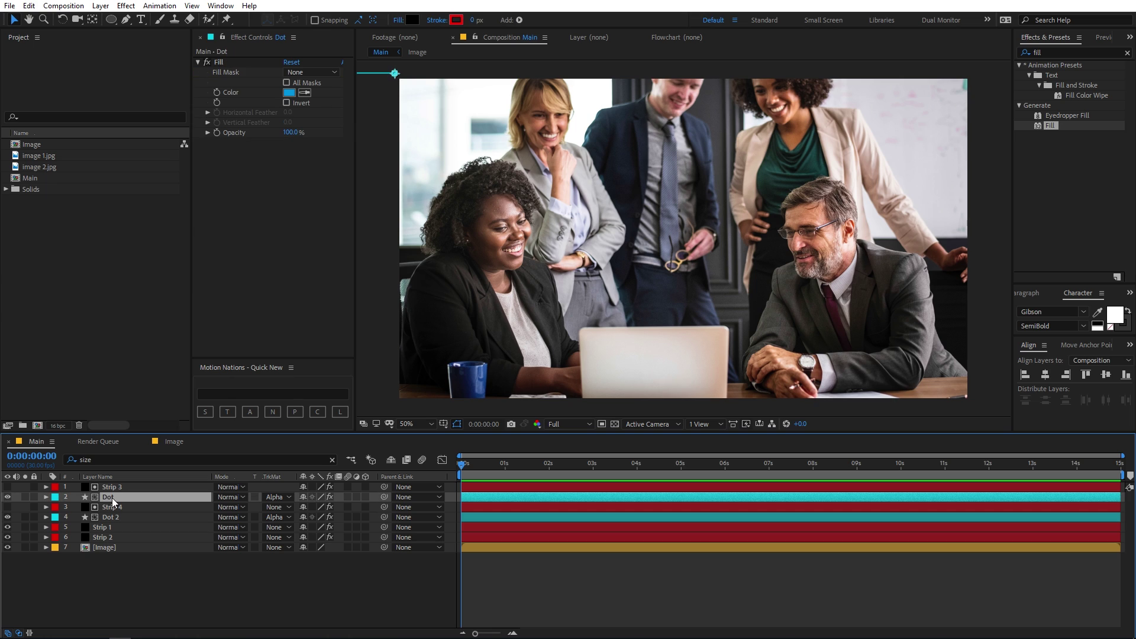
{"action": "key", "text": "ctrl+d"}
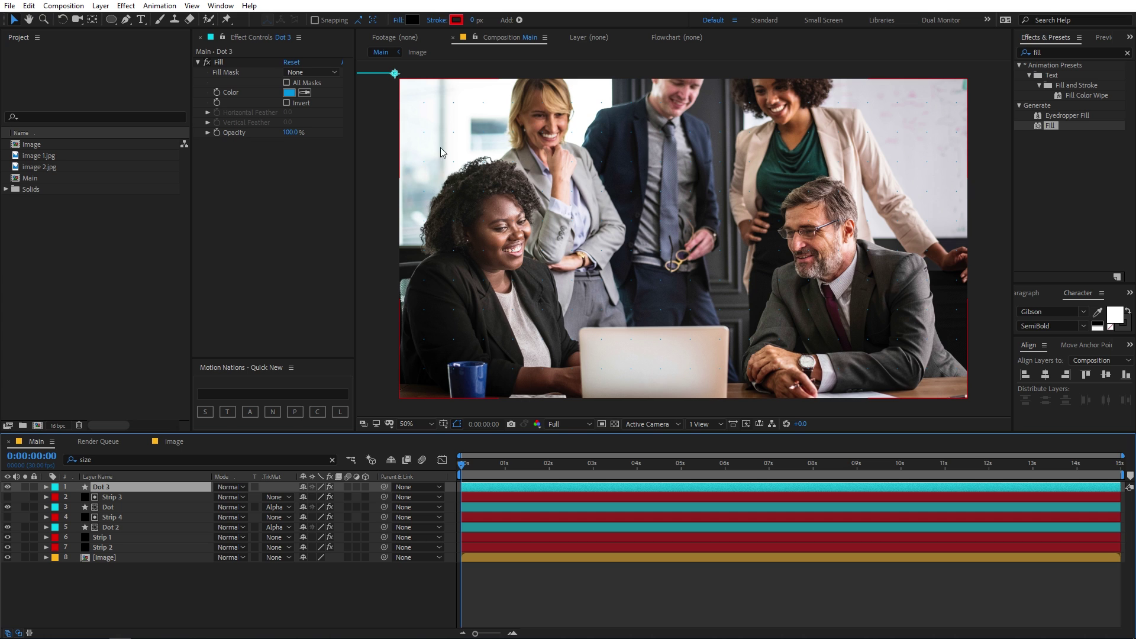
{"action": "left_click", "coordinate": [289, 92]}
{"action": "left_click", "coordinate": [112, 287]}
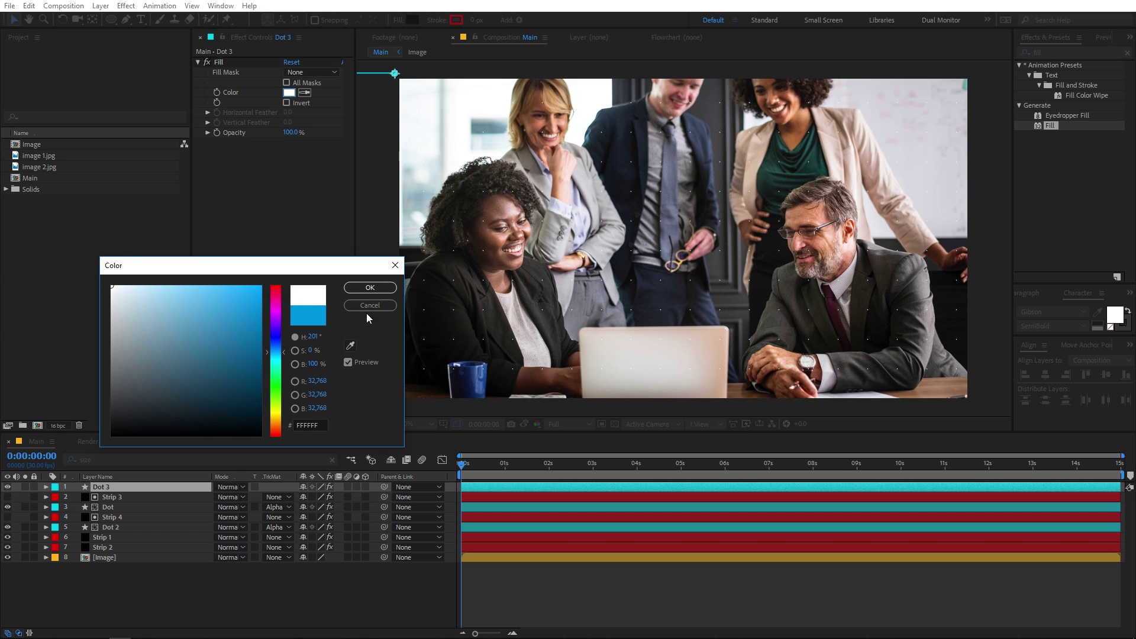
{"action": "left_click", "coordinate": [364, 290]}
- Set the Dot 3 layer's opacity to 60%, checking the dots over the photo at 0:00:03:04
{"action": "left_click_drag", "start_coordinate": [474, 473], "coordinate": [599, 470]}
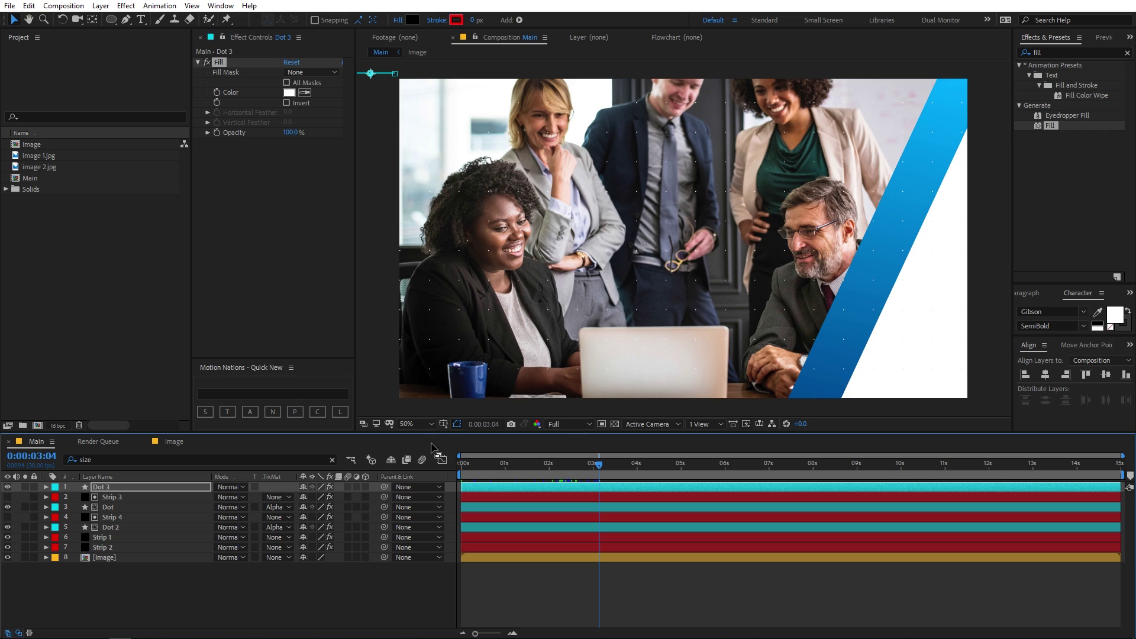
{"action": "left_click", "coordinate": [144, 486]}
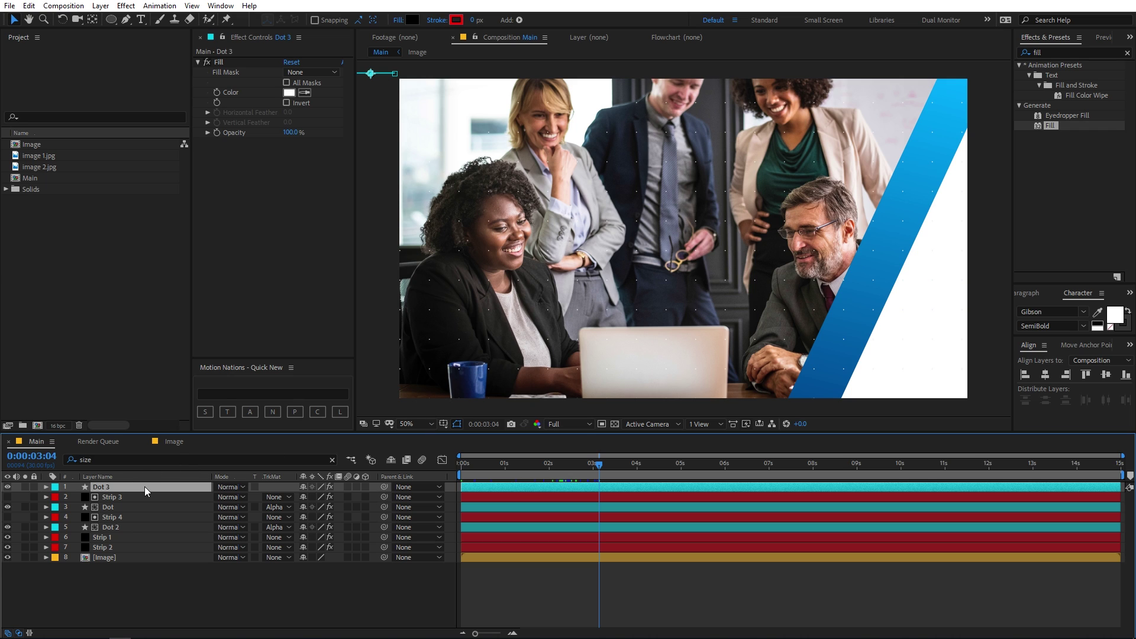
{"action": "key", "text": "t"}
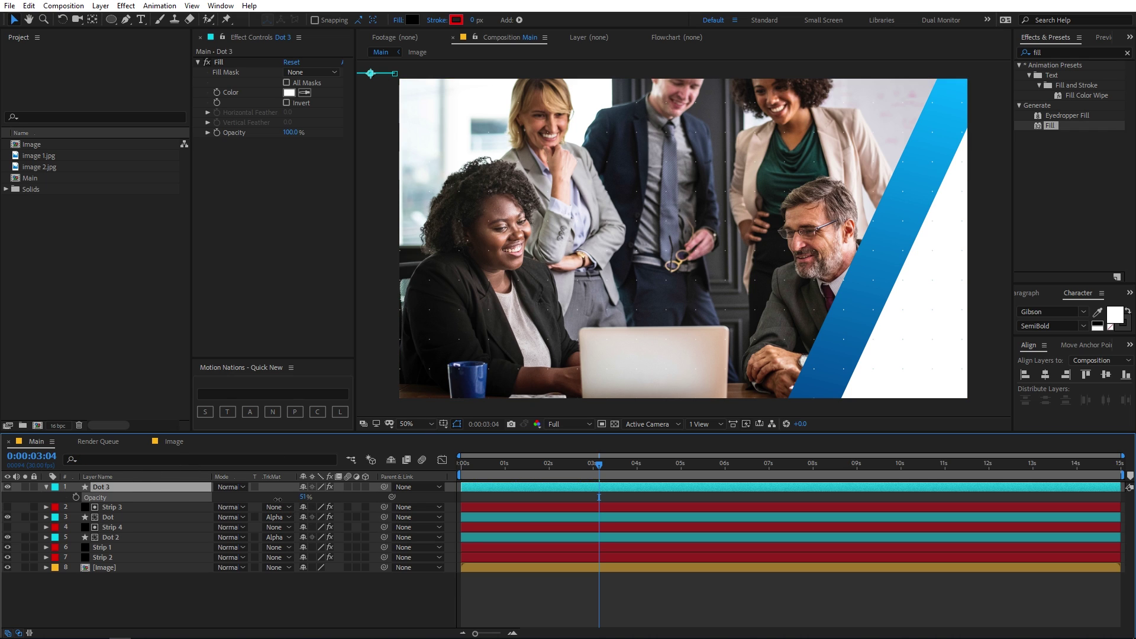
{"action": "left_click_drag", "start_coordinate": [278, 496], "coordinate": [279, 495]}
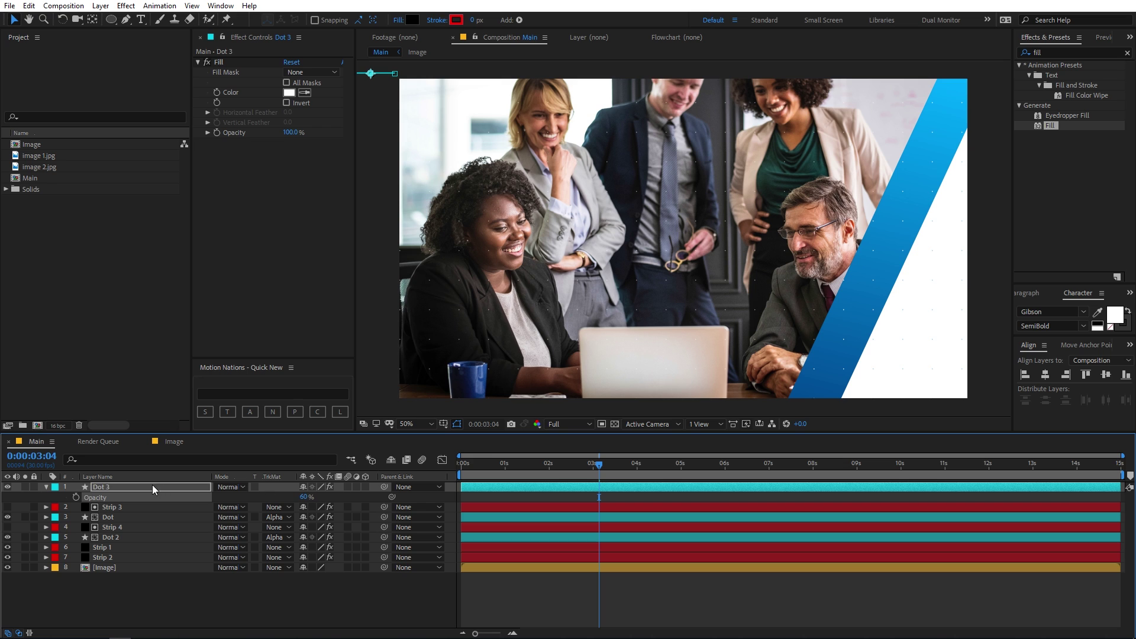
- Place Dot 3 between Strip 2 and the Image layer, remove its track matte, and preview the composition from the start
{"action": "left_click_drag", "start_coordinate": [152, 485], "coordinate": [134, 535]}
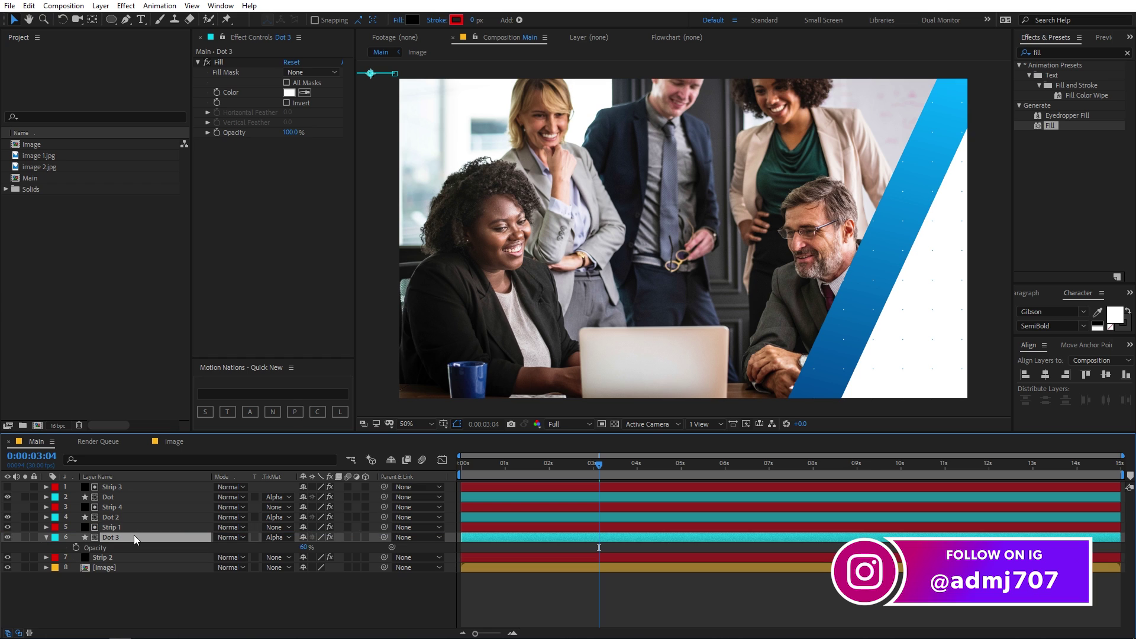
{"action": "left_click", "coordinate": [281, 537]}
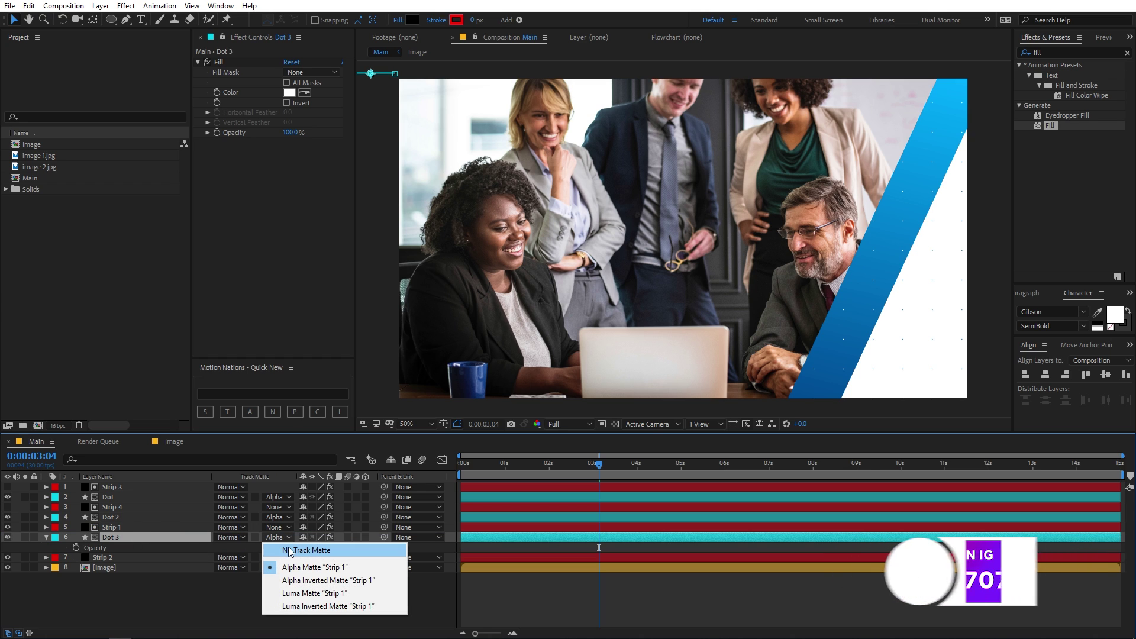
{"action": "left_click", "coordinate": [290, 551]}
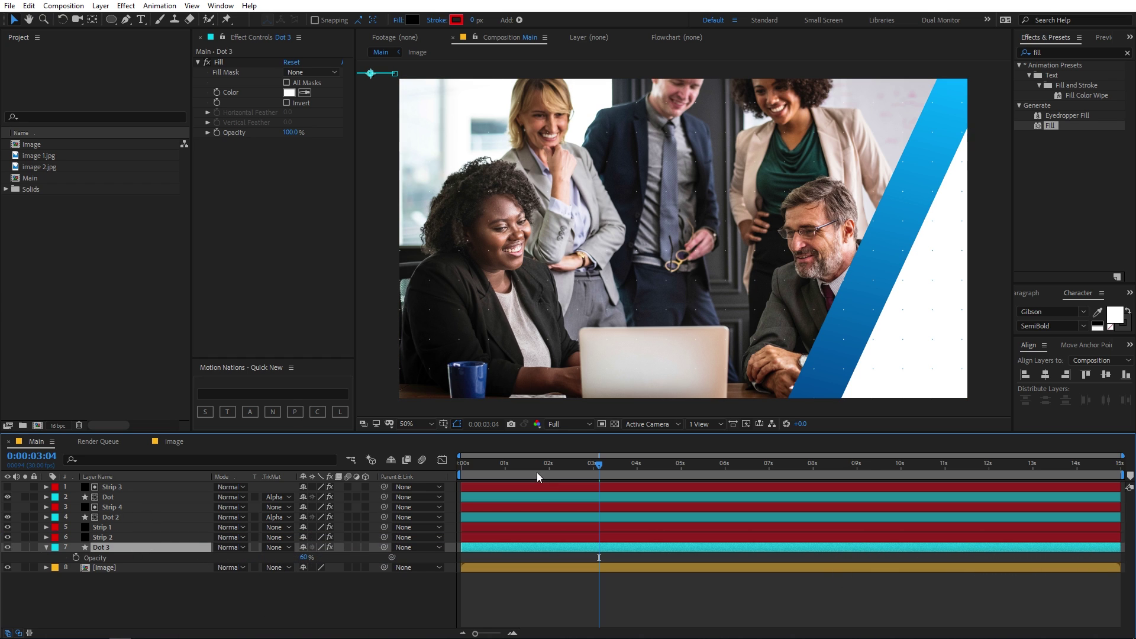
{"action": "key", "text": "Home"}
{"action": "key", "text": "space"}
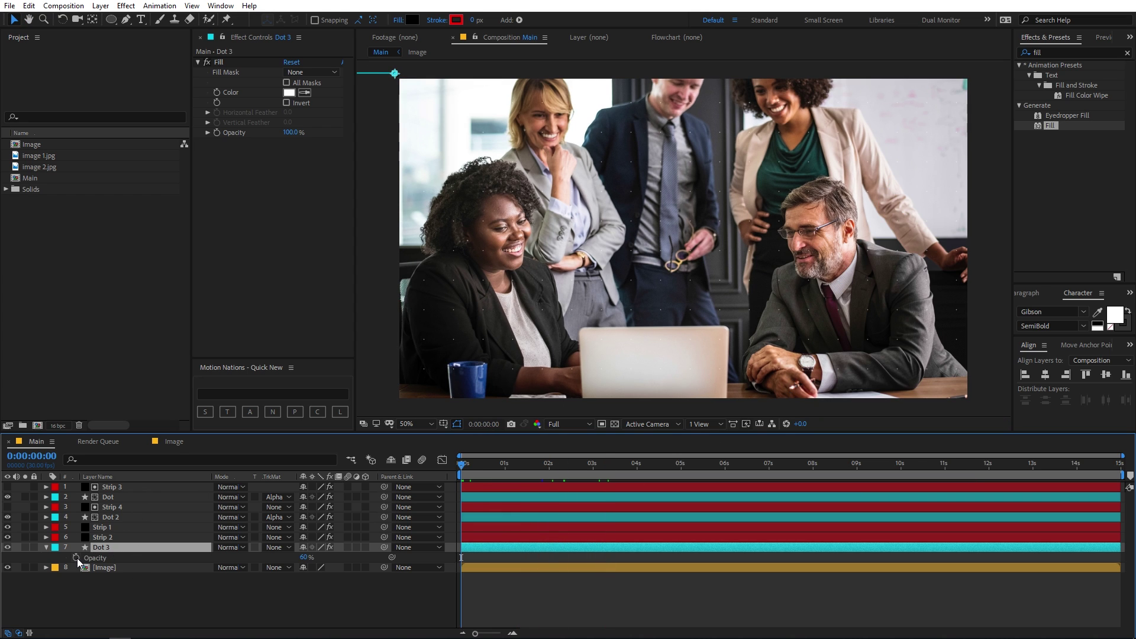
- Animate Dot 3's opacity from 10% at the start to 60% at about 1 second, and preview the fade
{"action": "left_click", "coordinate": [77, 558]}
{"action": "left_click_drag", "start_coordinate": [461, 557], "coordinate": [504, 558]}
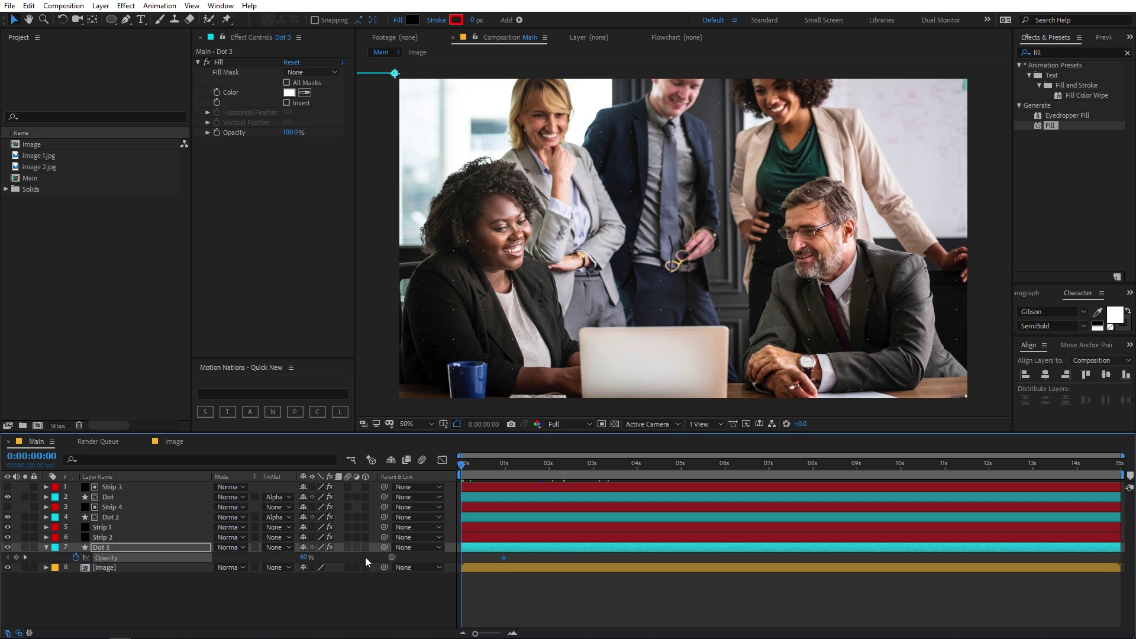
{"action": "left_click", "coordinate": [533, 604]}
{"action": "key", "text": "space"}
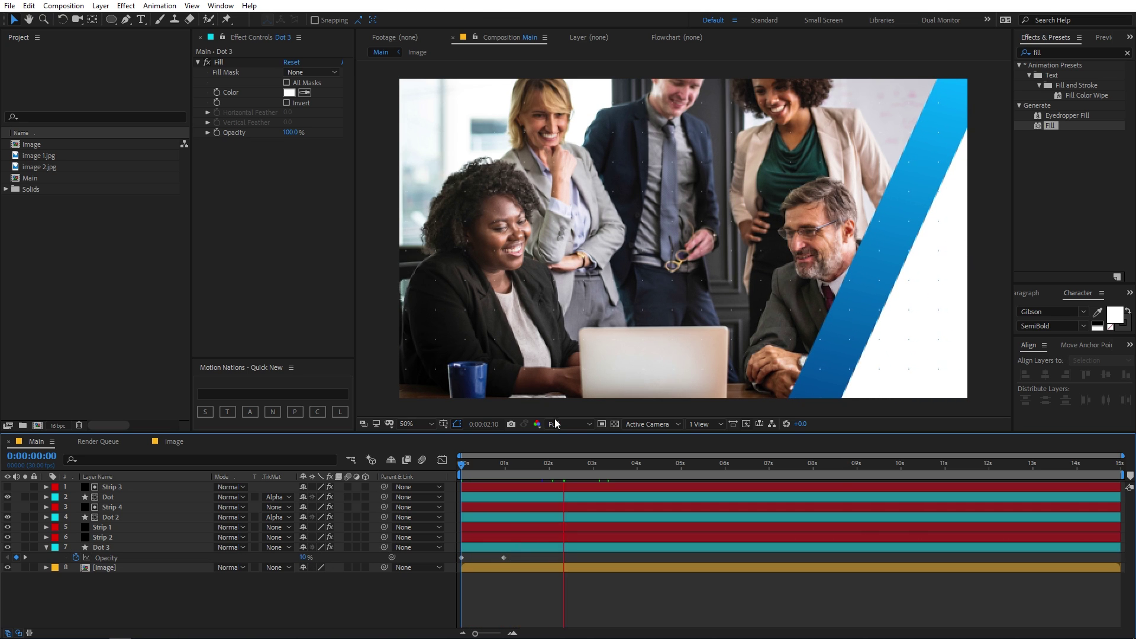
- Keyframe the Image layer's scale at 130% on the first frame and 100% at 0:00:04:11
{"action": "left_click_drag", "start_coordinate": [588, 471], "coordinate": [460, 464]}
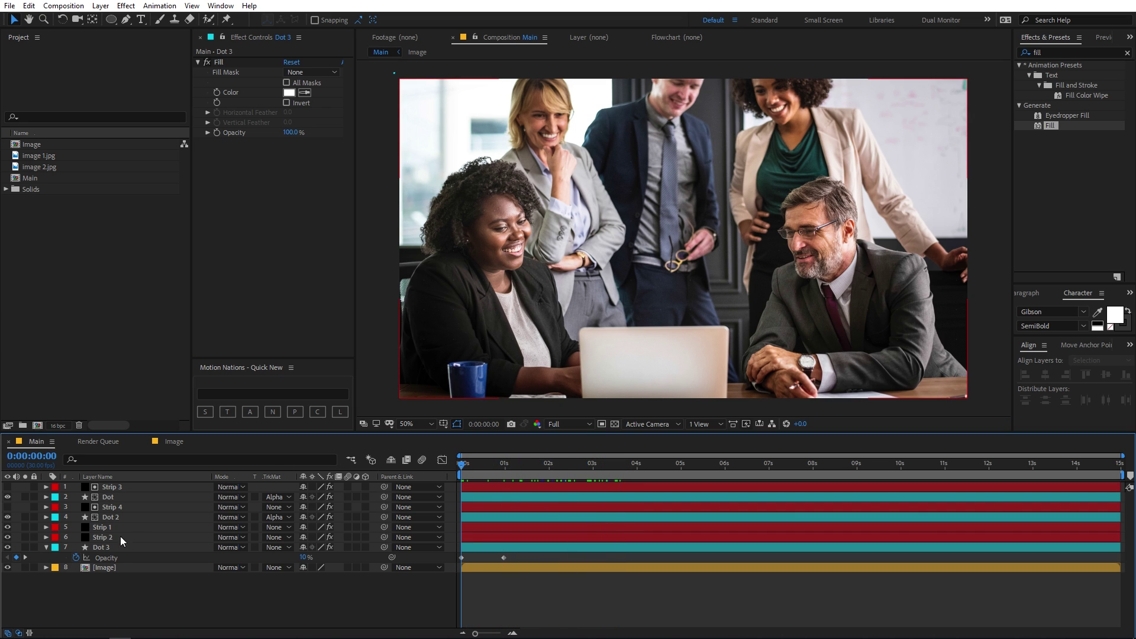
{"action": "left_click", "coordinate": [111, 567]}
{"action": "key", "text": "s"}
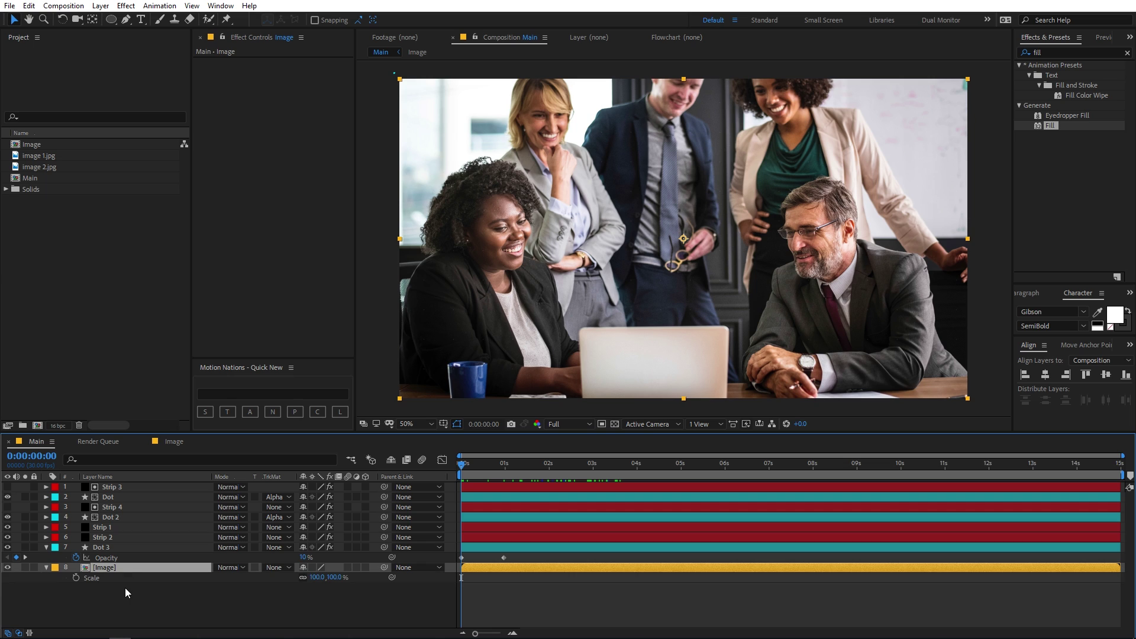
{"action": "left_click", "coordinate": [76, 578]}
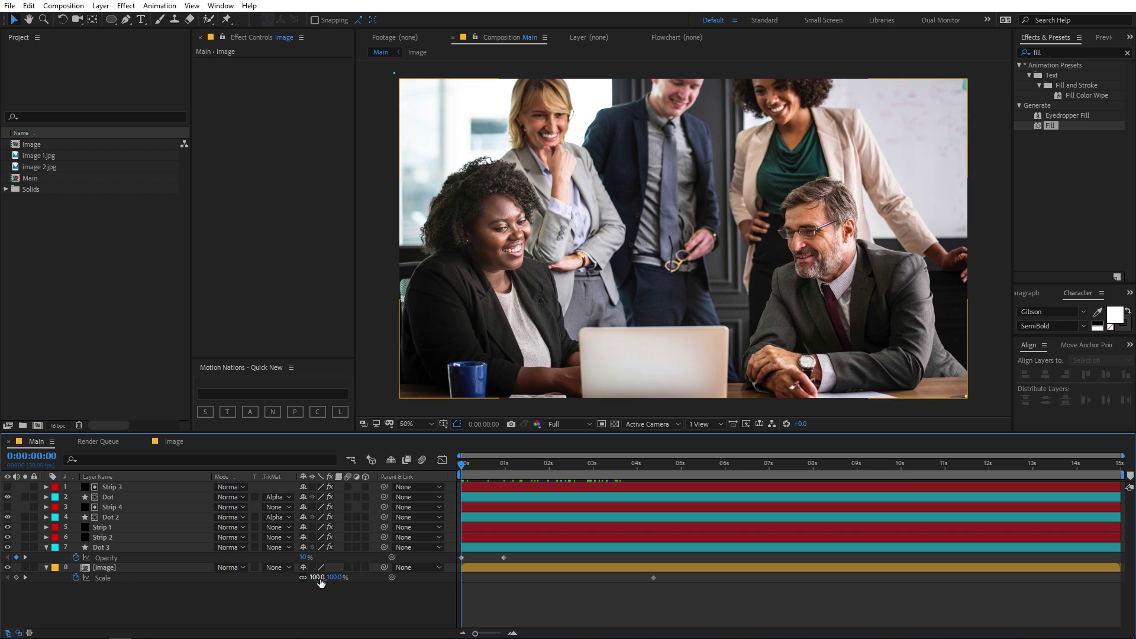
{"action": "left_click_drag", "start_coordinate": [318, 578], "coordinate": [380, 573]}
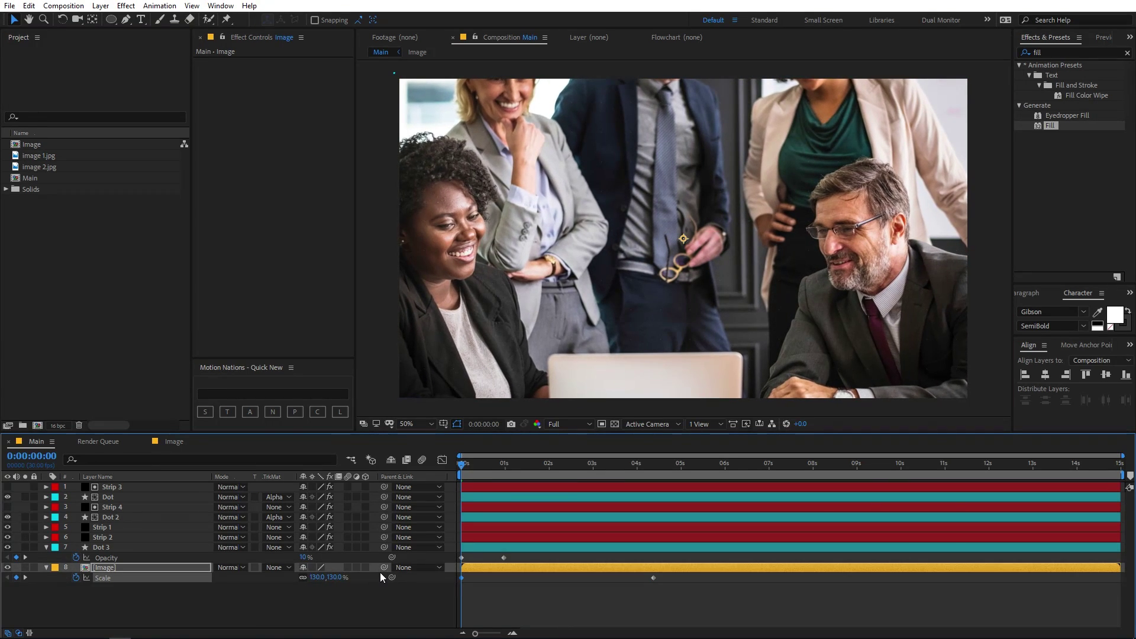
- Apply Easy Ease to both Scale keyframes of the Image layer
{"action": "left_click_drag", "start_coordinate": [488, 463], "coordinate": [645, 470]}
{"action": "left_click_drag", "start_coordinate": [667, 605], "coordinate": [437, 569]}
{"action": "key", "text": "F9"}
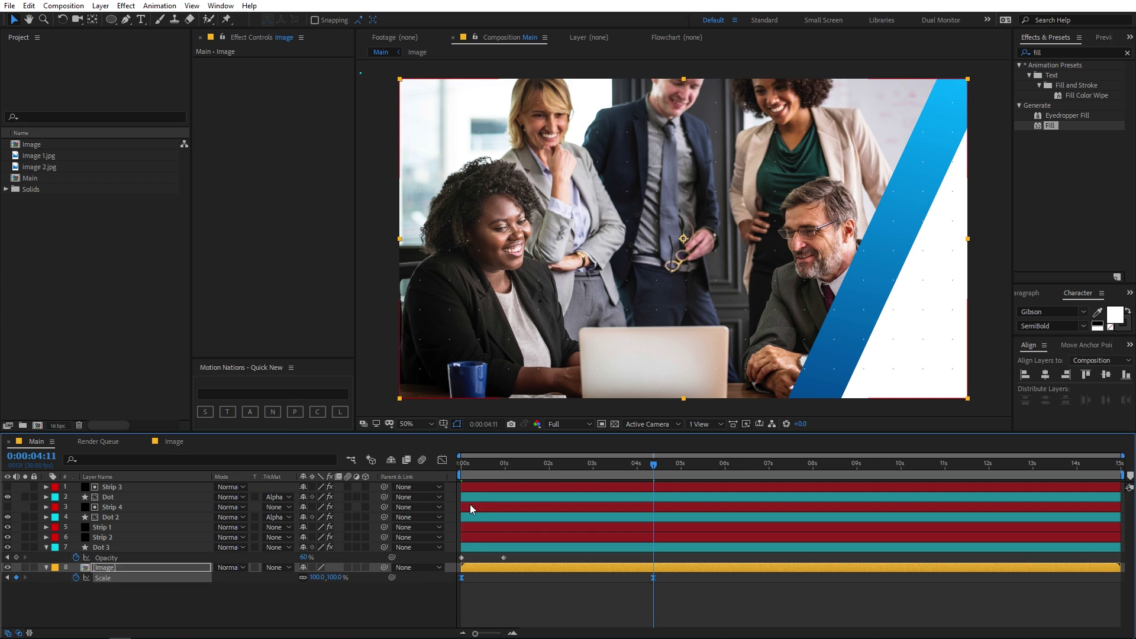
- Lengthen both ease handles on the Image layer's Scale speed graph for a sharper speed peak, and preview the zoom
{"action": "left_click", "coordinate": [442, 460]}
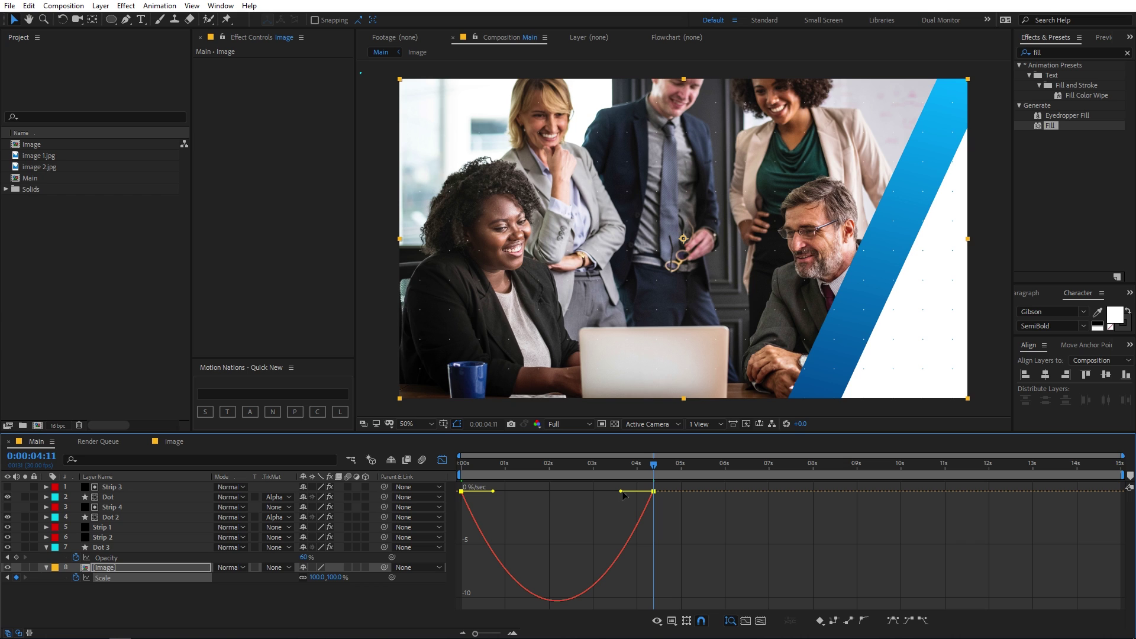
{"action": "left_click_drag", "start_coordinate": [621, 491], "coordinate": [569, 492]}
{"action": "mouse_move", "coordinate": [464, 493]}
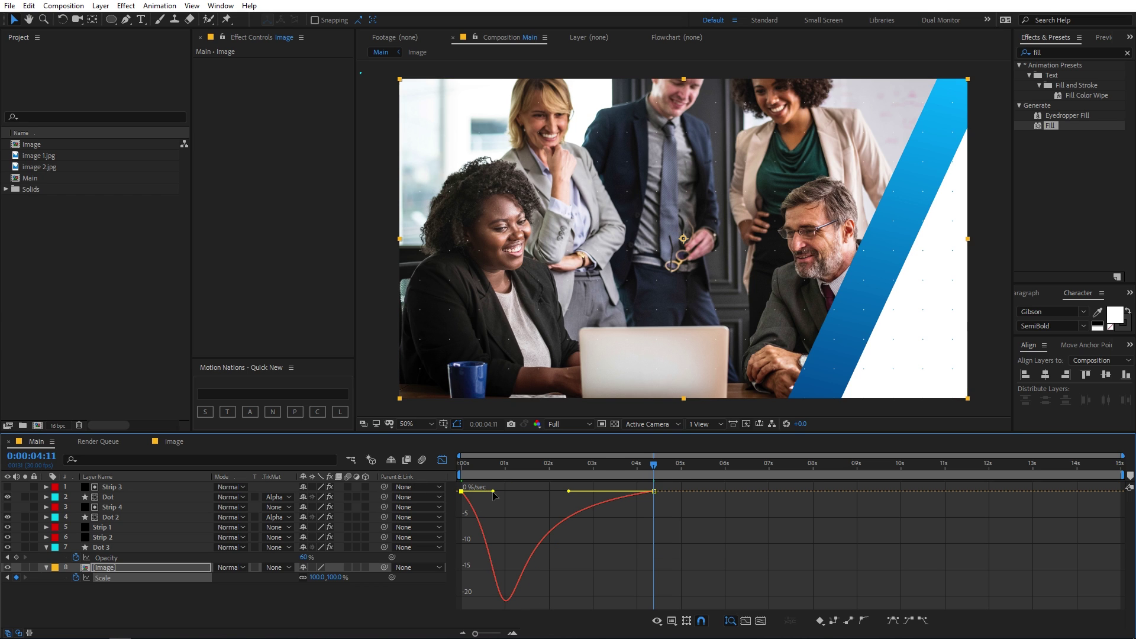
{"action": "left_click_drag", "start_coordinate": [495, 495], "coordinate": [402, 467]}
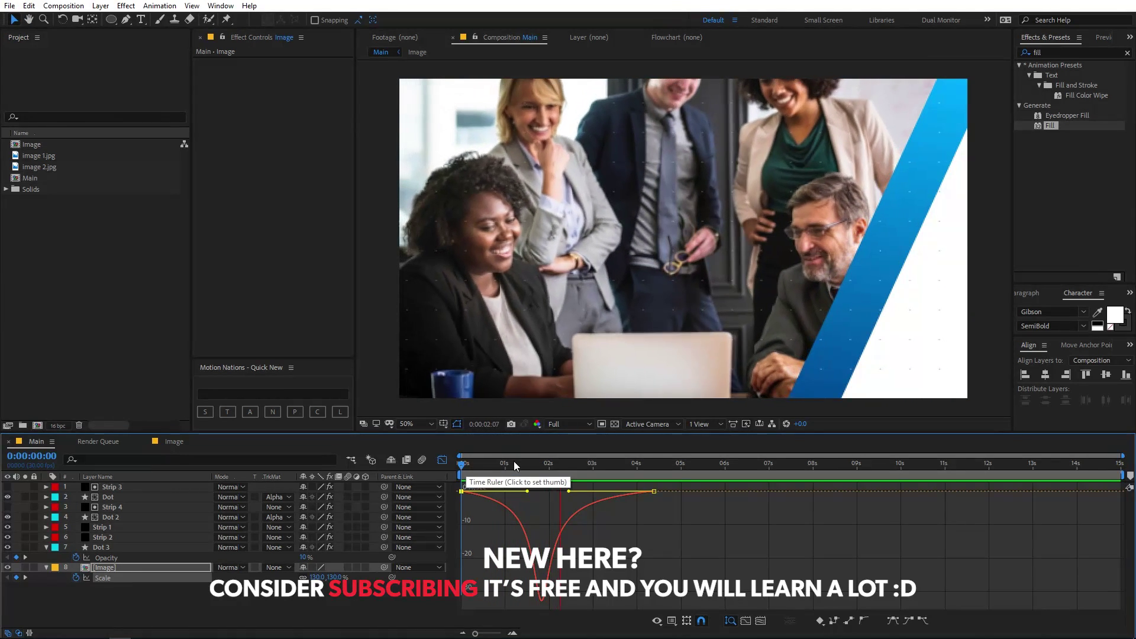
{"action": "key", "text": "space"}
{"action": "left_click", "coordinate": [442, 460]}
- Shorten the Image layer's zoom by moving its second Scale keyframe to about 1.5 seconds, and preview from the start
{"action": "key", "text": "ctrl+Up"}
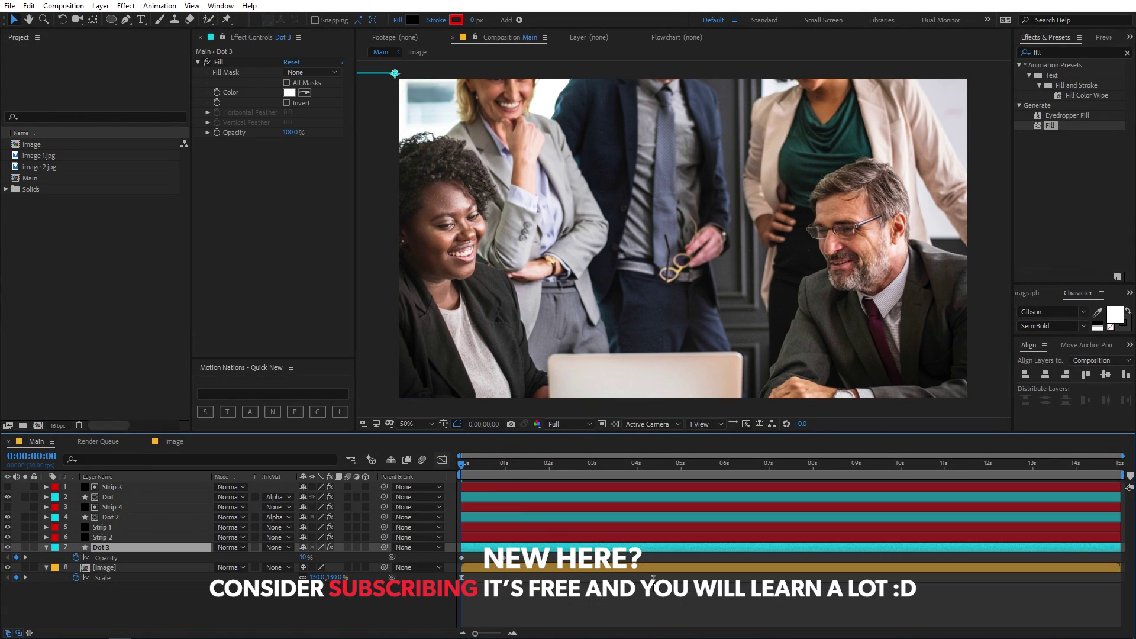
{"action": "key", "text": "ctrl+Down"}
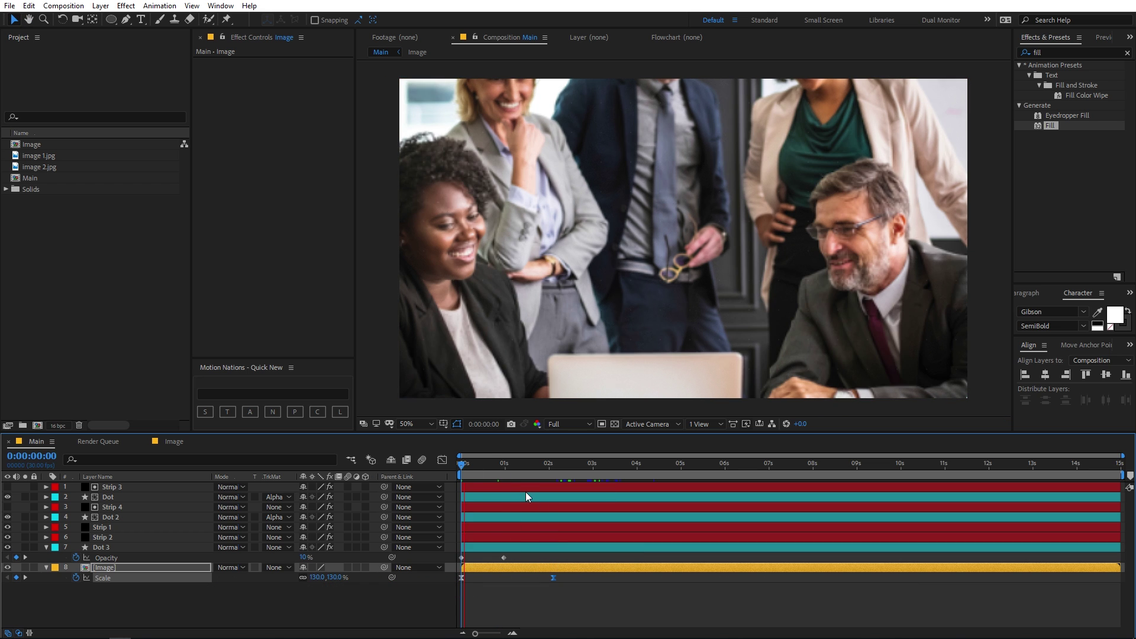
{"action": "left_click_drag", "start_coordinate": [506, 461], "coordinate": [528, 460]}
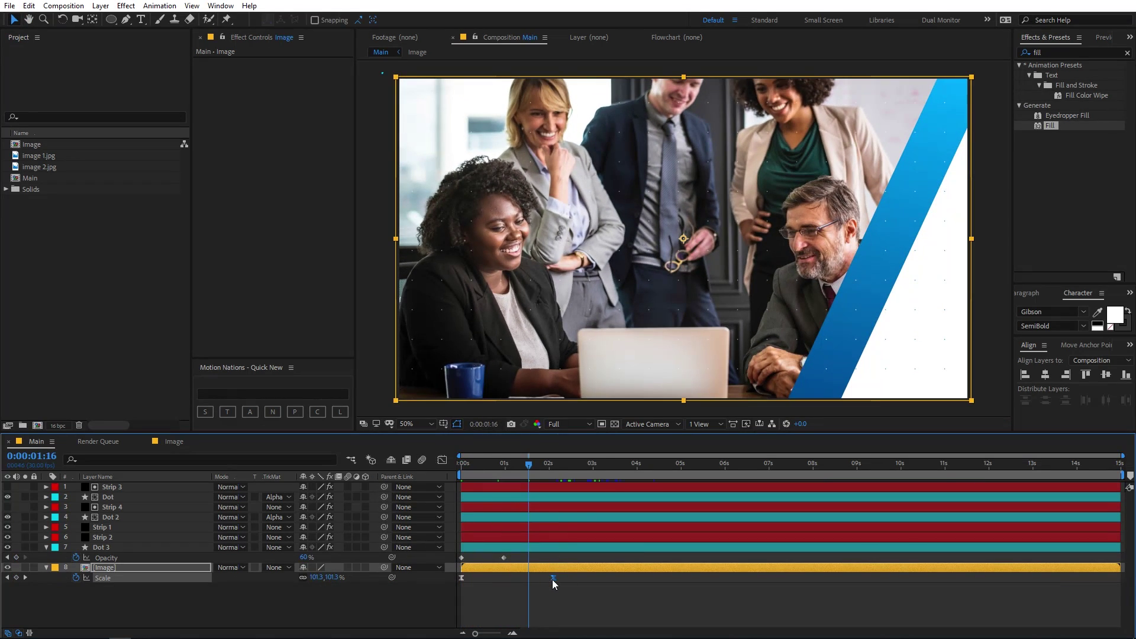
{"action": "left_click_drag", "start_coordinate": [552, 580], "coordinate": [528, 579]}
{"action": "key", "text": "Home"}
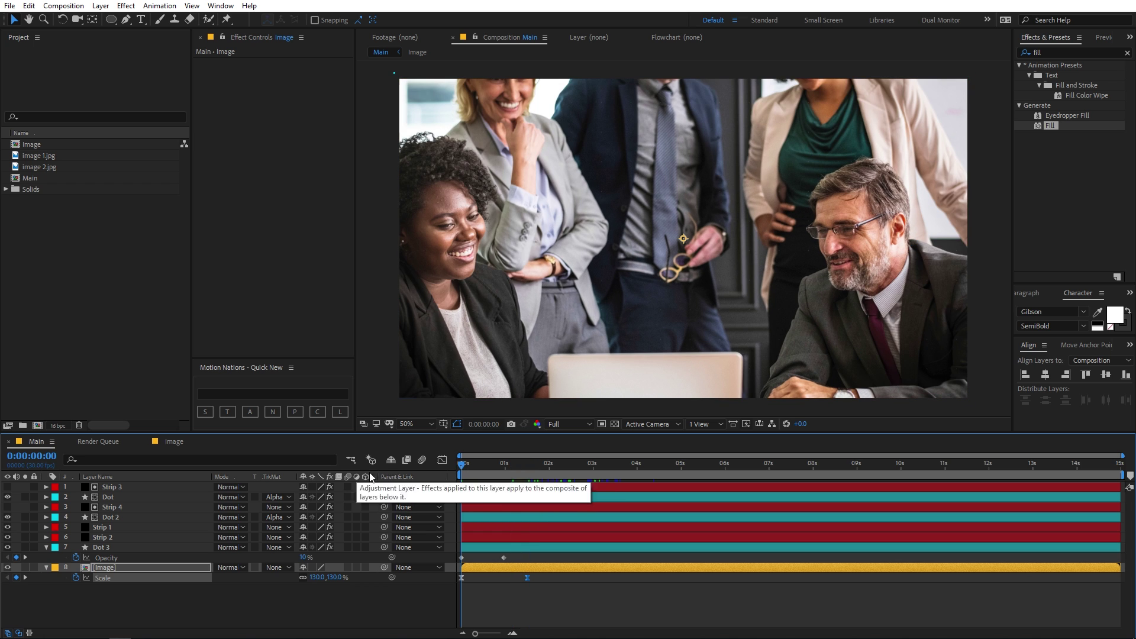
{"action": "key", "text": "space"}
- Reshape the Image layer's Scale speed graph so the speed peaks earlier and eases out longer, previewing the result
{"action": "left_click", "coordinate": [442, 460]}
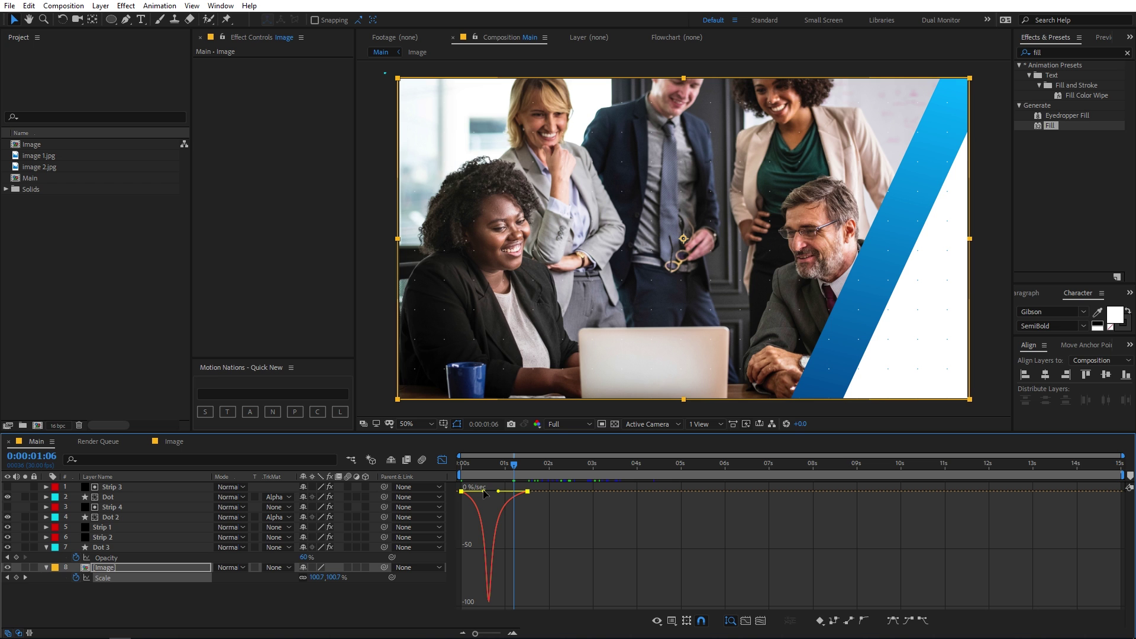
{"action": "left_click_drag", "start_coordinate": [484, 492], "coordinate": [474, 491]}
{"action": "key", "text": "Home"}
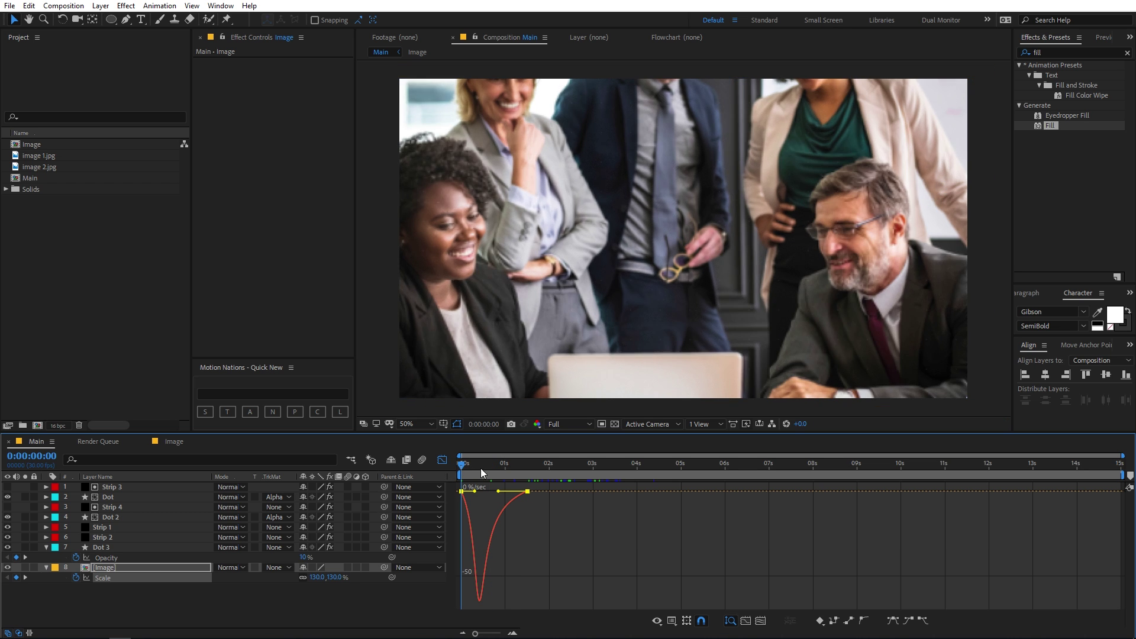
{"action": "key", "text": "space"}
{"action": "key", "text": "space"}
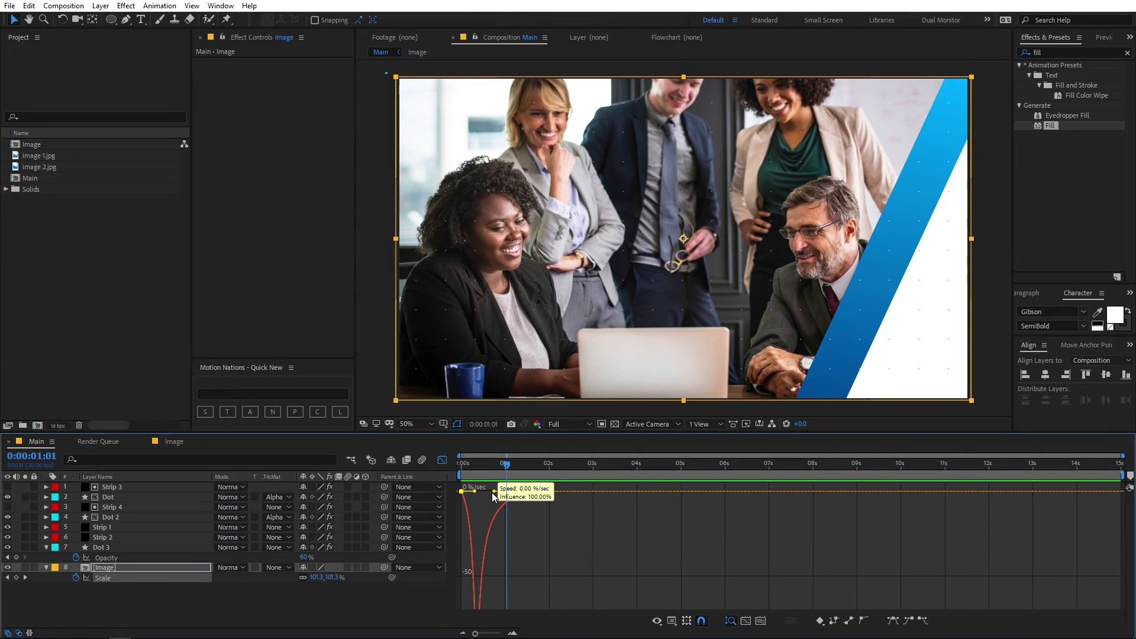
{"action": "key", "text": "Home"}
{"action": "key", "text": "space"}
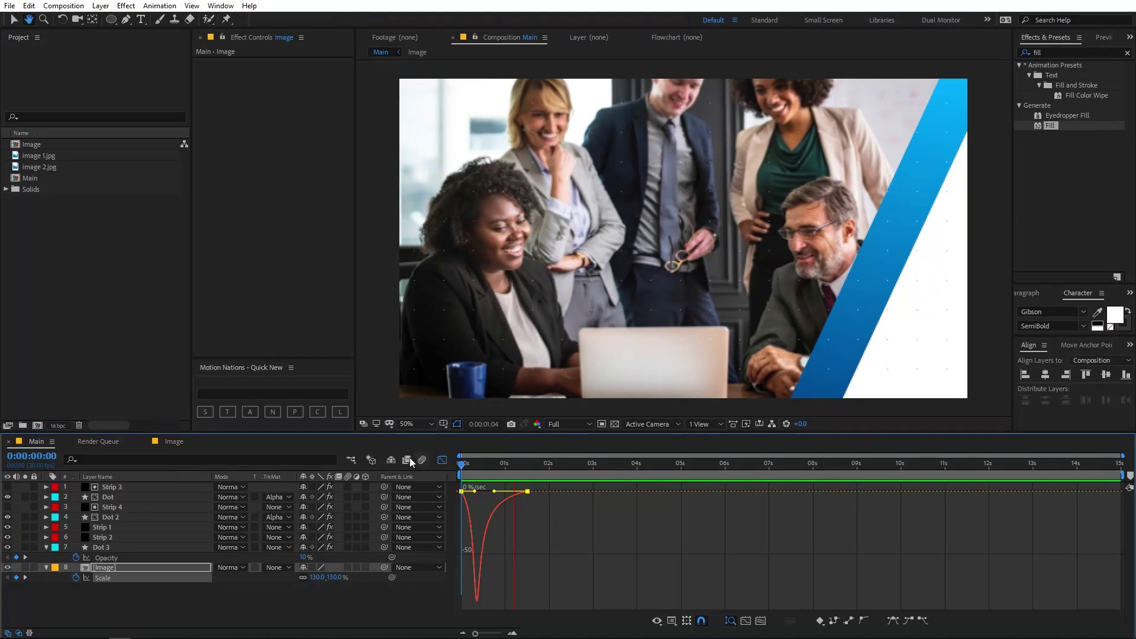
{"action": "left_click", "coordinate": [442, 460]}
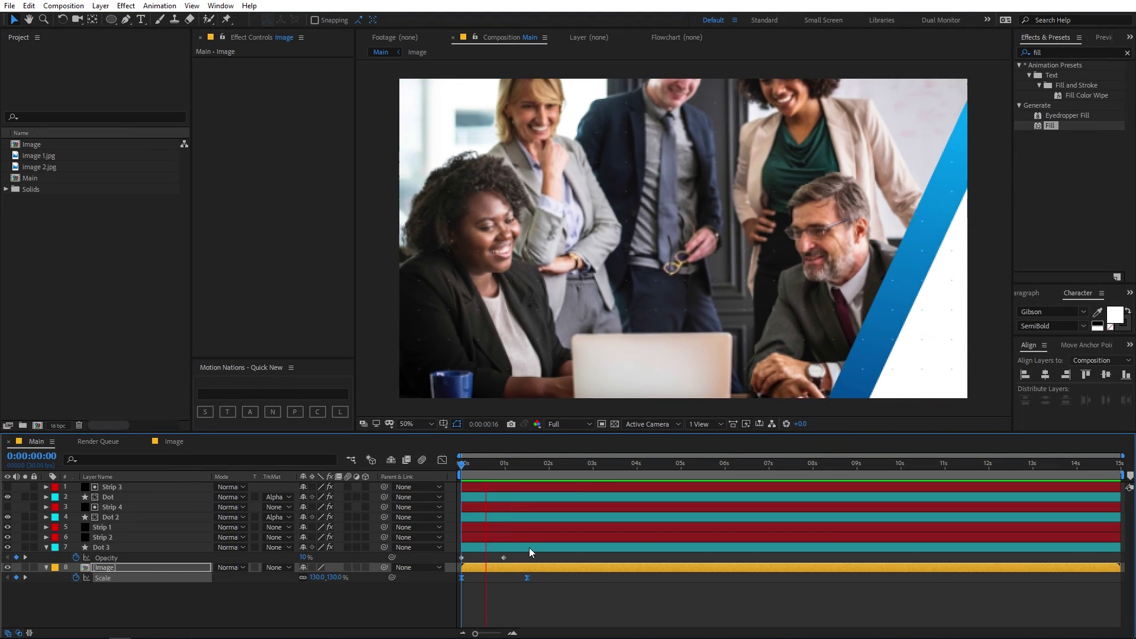
- Add a Position keyframe of 960, 540 to the Image layer, aligned with its second Scale keyframe at about 1.5 seconds
{"action": "left_click", "coordinate": [527, 583]}
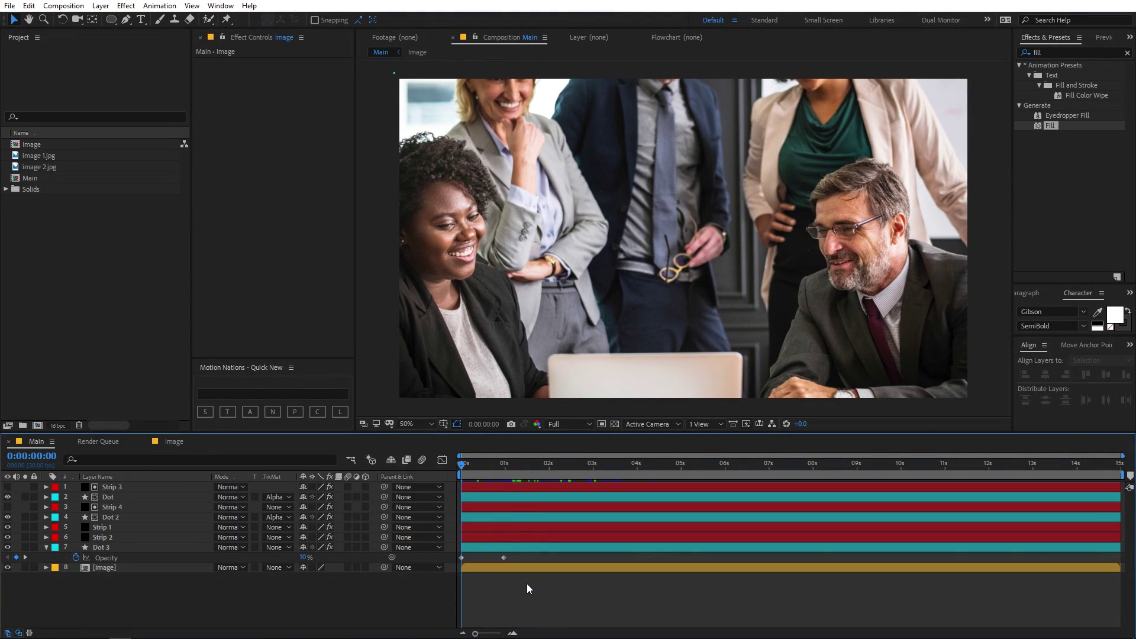
{"action": "left_click", "coordinate": [118, 567]}
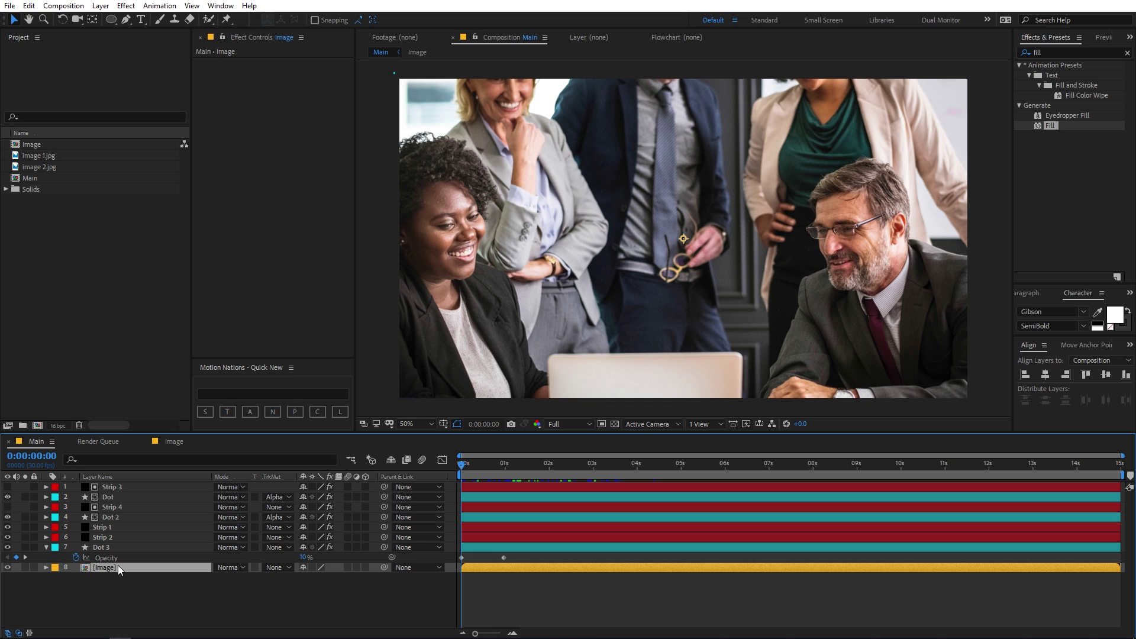
{"action": "key", "text": "p"}
{"action": "left_click", "coordinate": [75, 577]}
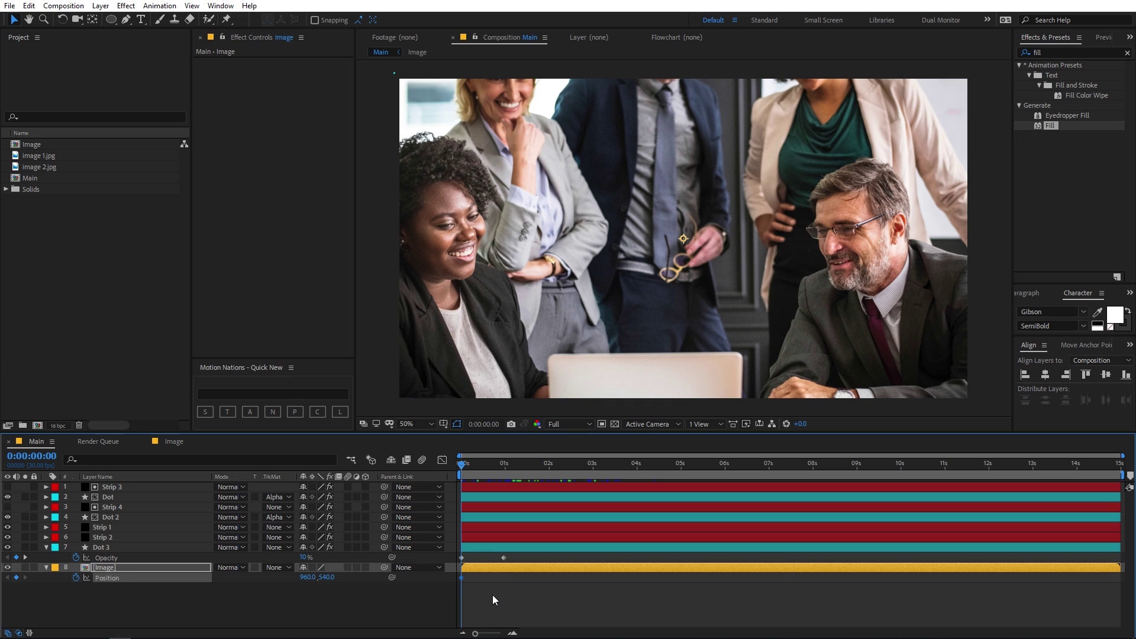
{"action": "key", "text": "shift+s"}
{"action": "left_click_drag", "start_coordinate": [461, 578], "coordinate": [527, 579]}
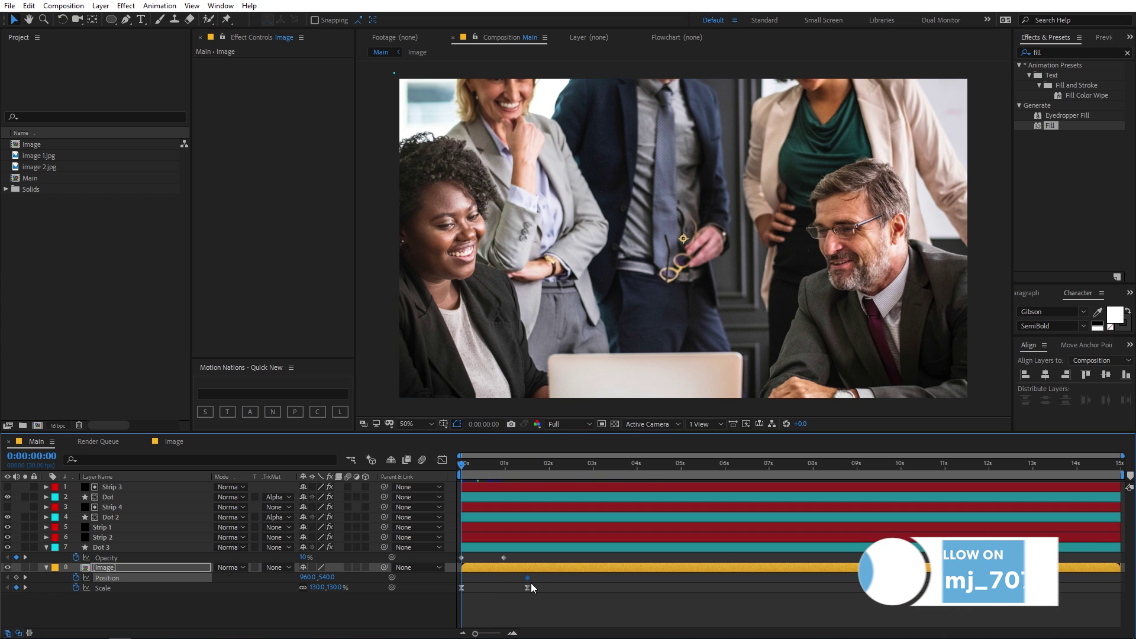
{"action": "key", "text": "comma"}
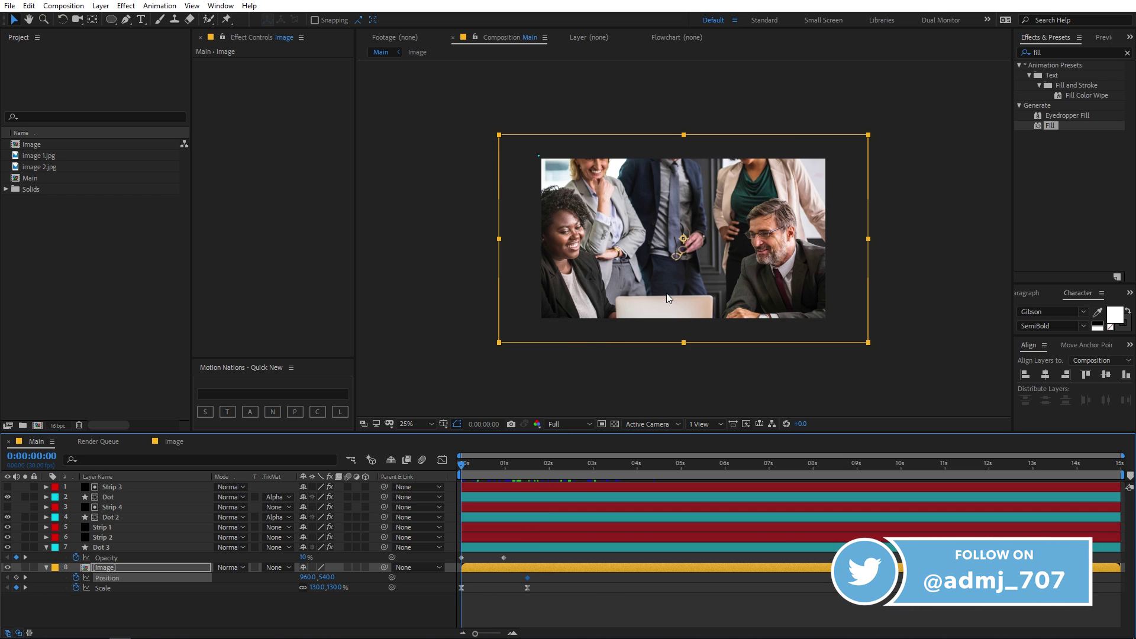
- Shift the Image layer to 1236, 540 at the start of the timeline and apply easing to both its Position keyframes
{"action": "left_click_drag", "start_coordinate": [667, 293], "coordinate": [703, 289]}
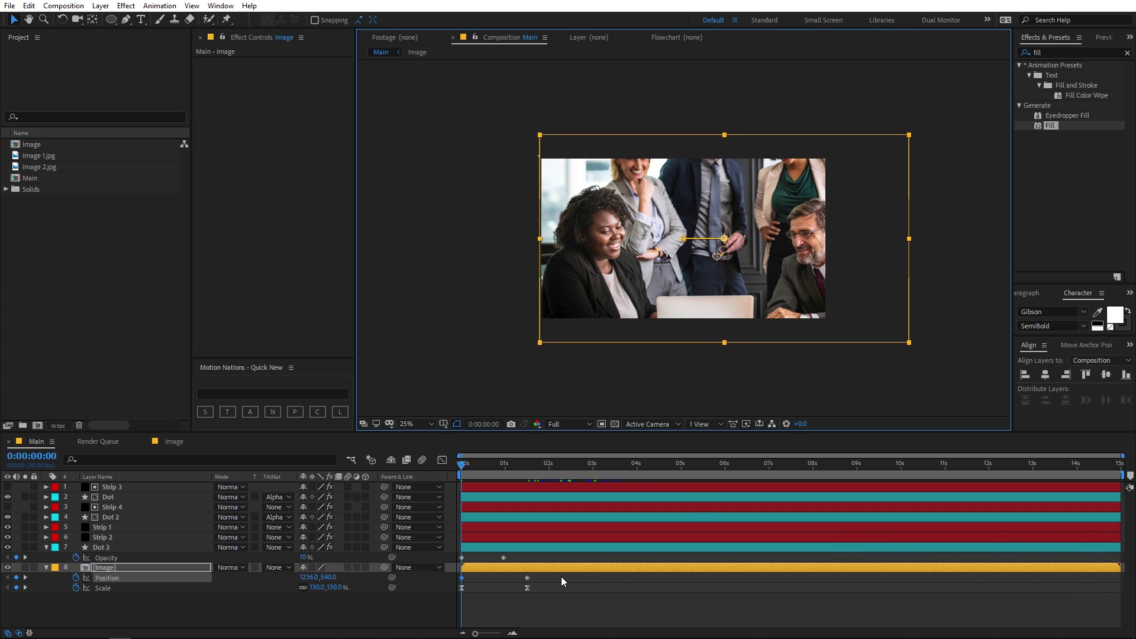
{"action": "left_click_drag", "start_coordinate": [543, 580], "coordinate": [447, 574]}
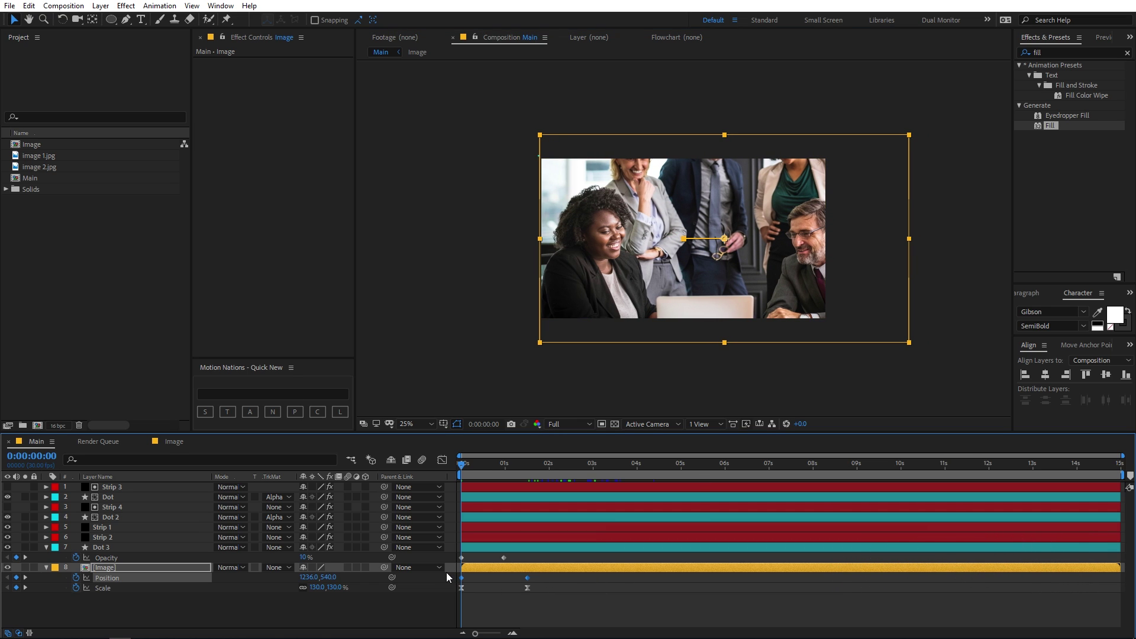
{"action": "left_click", "coordinate": [442, 464]}
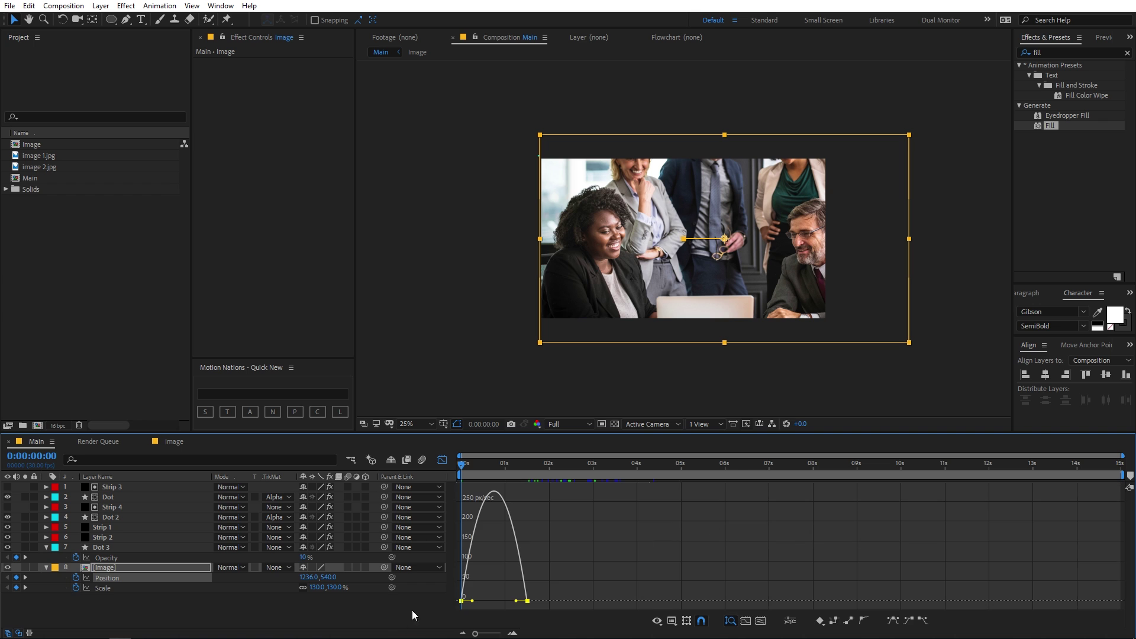
- Lengthen the second Position keyframe's incoming ease handle on the Image layer's speed graph for an early speed peak, and preview the move
{"action": "left_click_drag", "start_coordinate": [517, 601], "coordinate": [494, 602]}
{"action": "key", "text": "space"}
{"action": "key", "text": "space"}
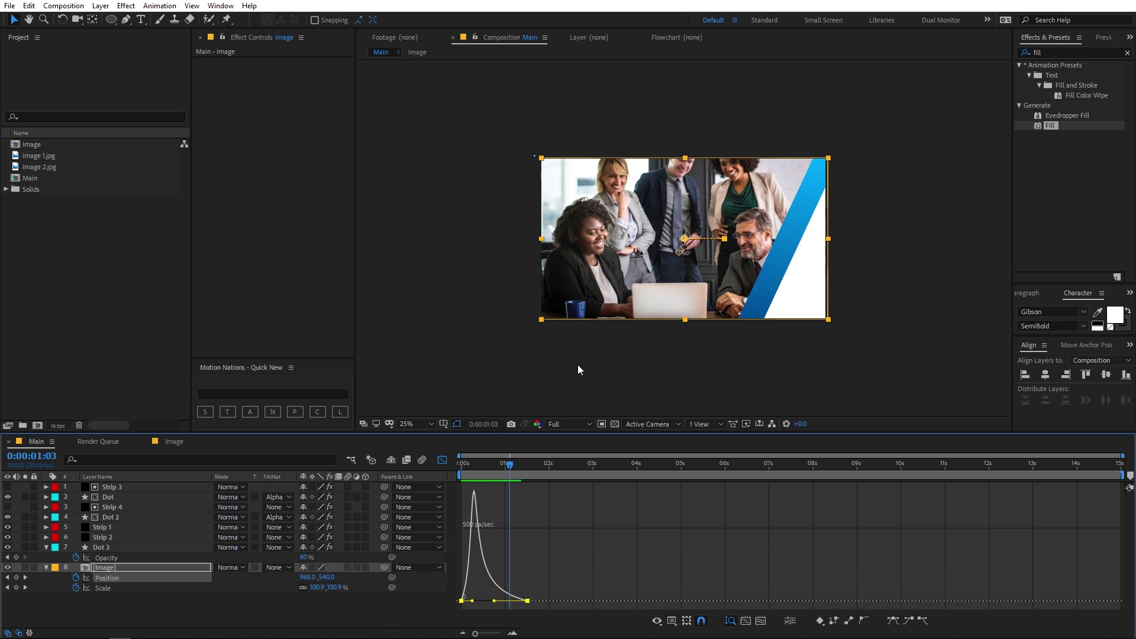
{"action": "scroll", "coordinate": [577, 365], "scroll_direction": "up", "scroll_amount": 4}
{"action": "scroll", "coordinate": [519, 406], "scroll_direction": "down", "scroll_amount": 2}
{"action": "key", "text": "space"}
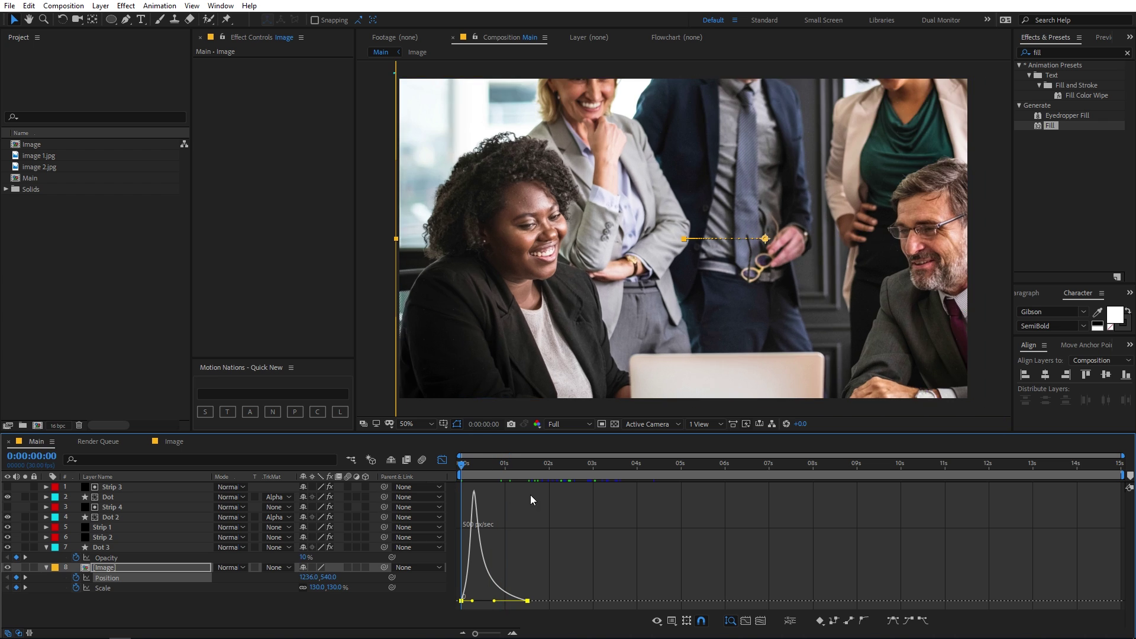
{"action": "left_click", "coordinate": [442, 460]}
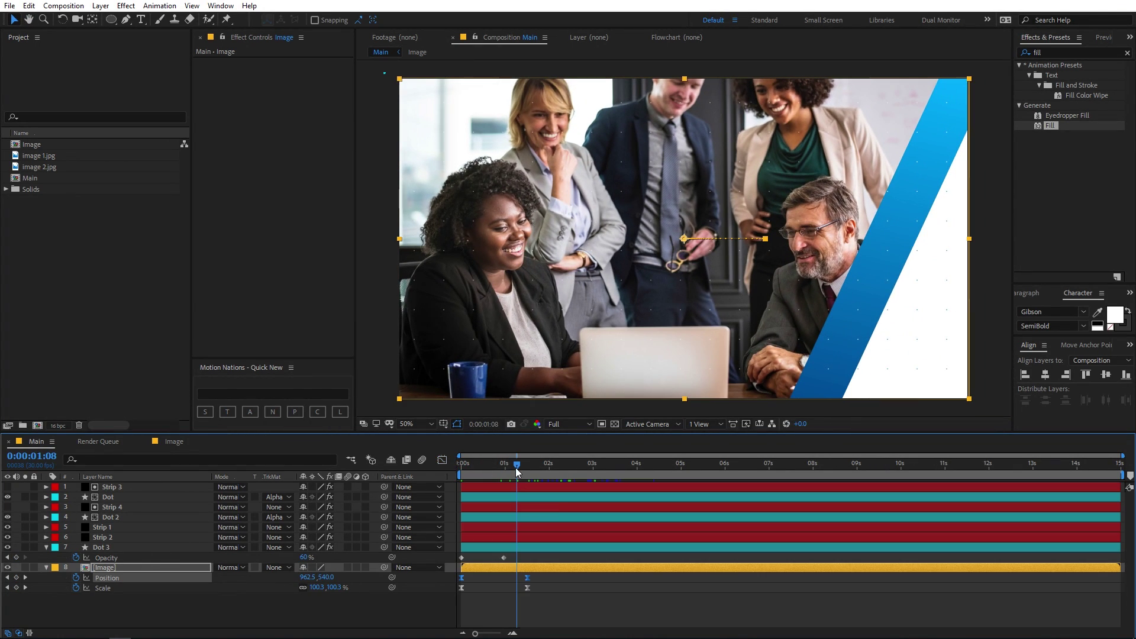
{"action": "key", "text": "space"}
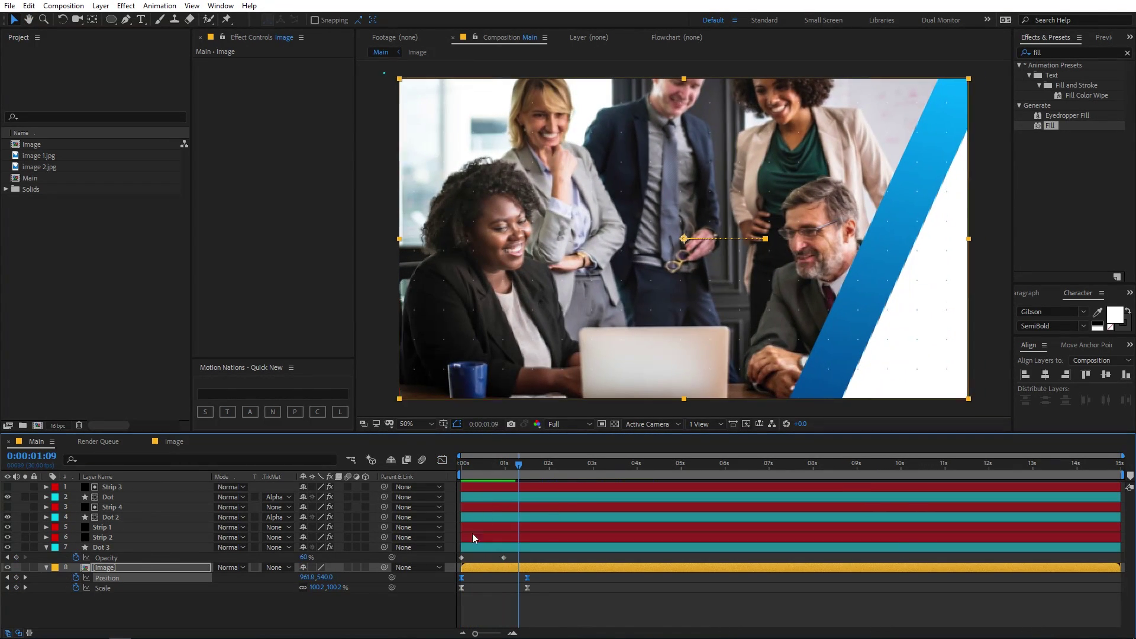
- Fine-tune the first Position keyframe's outgoing ease handle on the Image layer's speed graph, keeping the peak early, and preview the move
{"action": "left_click", "coordinate": [443, 459]}
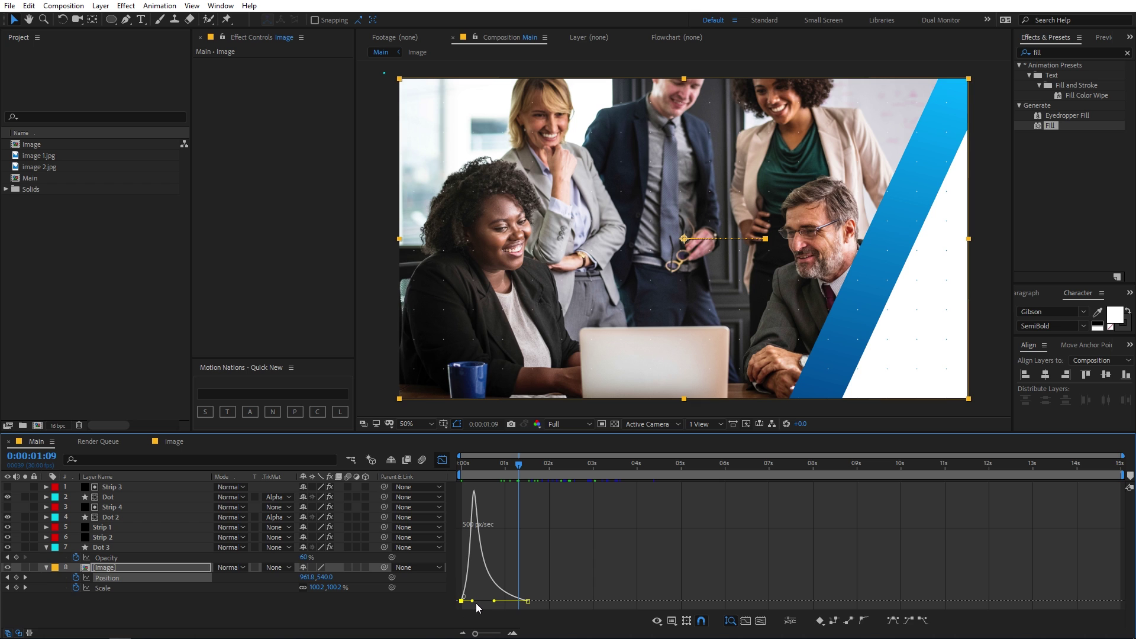
{"action": "left_click_drag", "start_coordinate": [476, 601], "coordinate": [486, 602]}
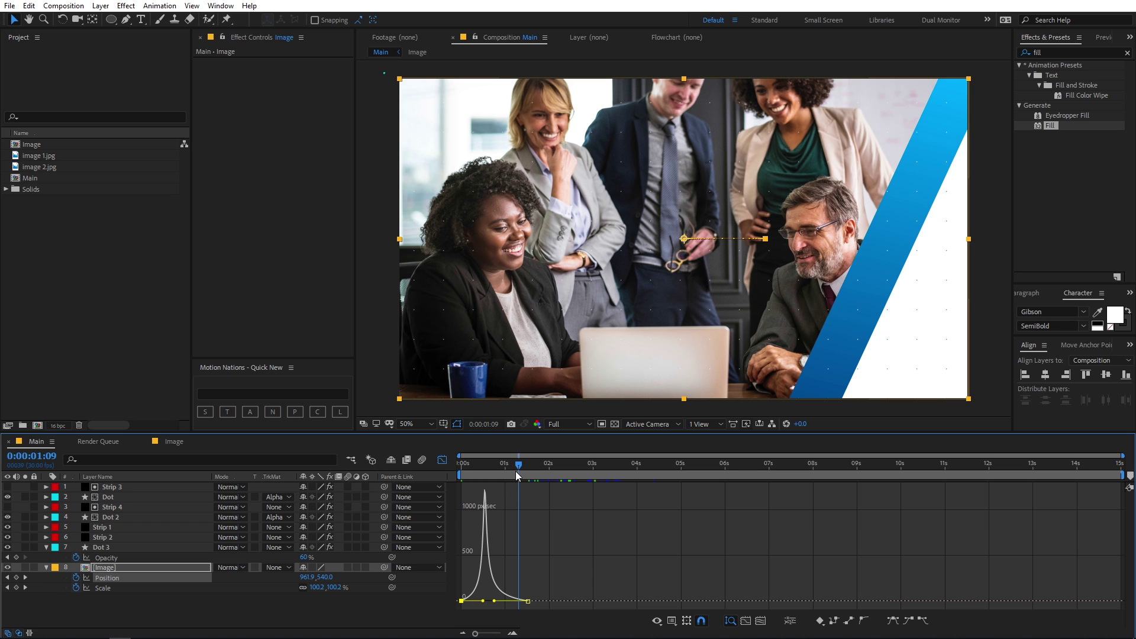
{"action": "key", "text": "space"}
{"action": "key", "text": "space"}
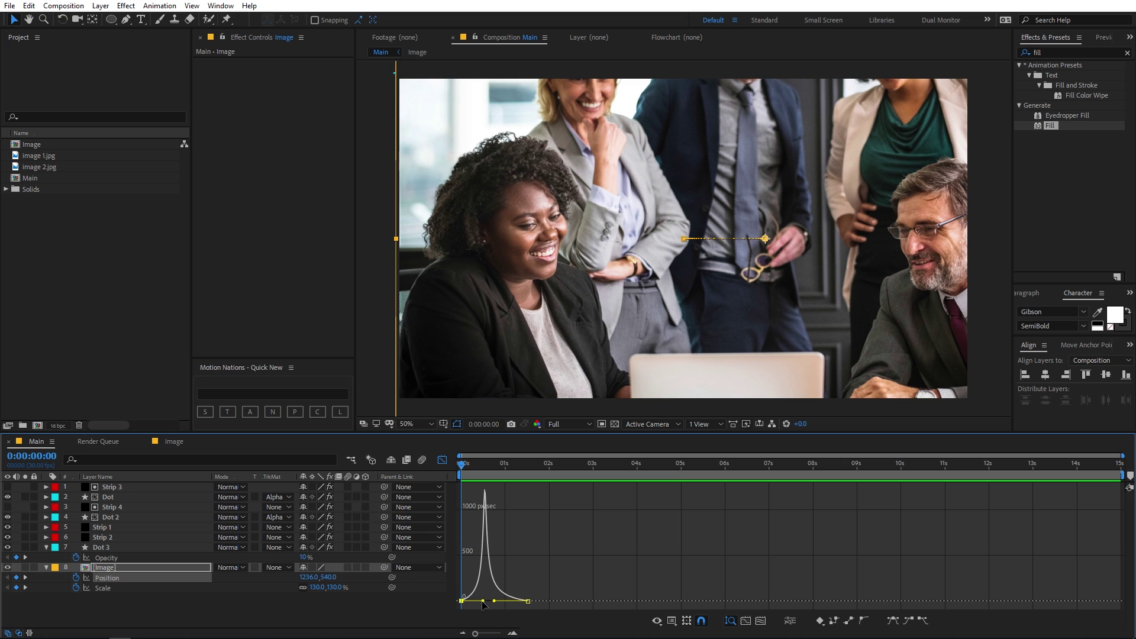
{"action": "left_click_drag", "start_coordinate": [484, 605], "coordinate": [474, 603]}
{"action": "key", "text": "space"}
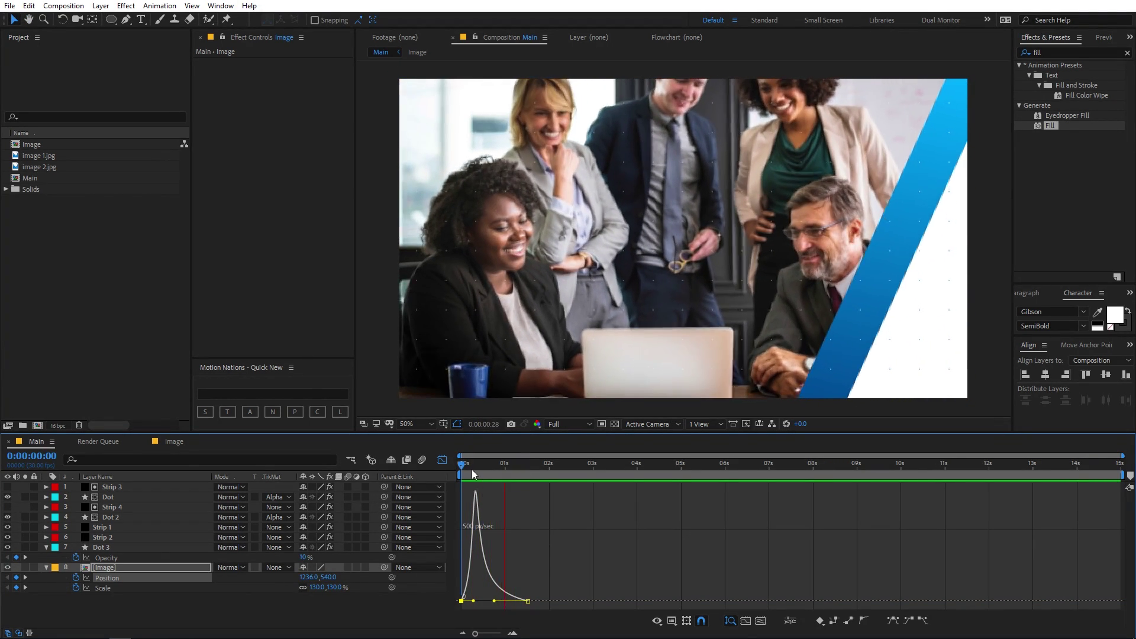
{"action": "key", "text": "shift+F3"}
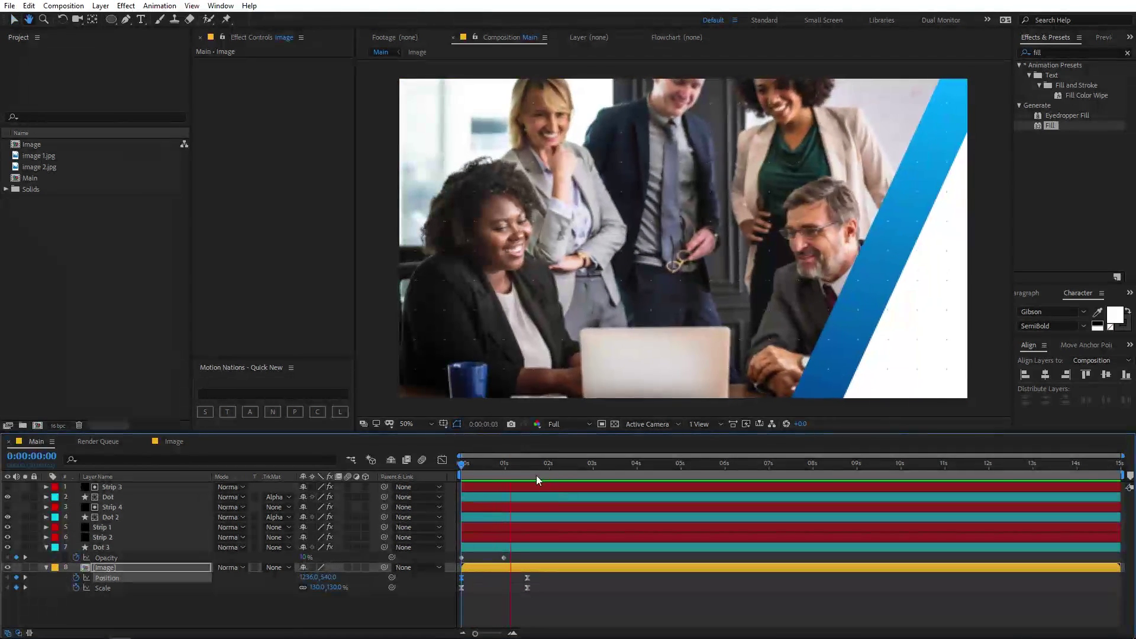
{"action": "key", "text": "space"}
- Collapse the revealed keyframe properties of all layers and clear the layer selection
{"action": "key", "text": "ctrl+a"}
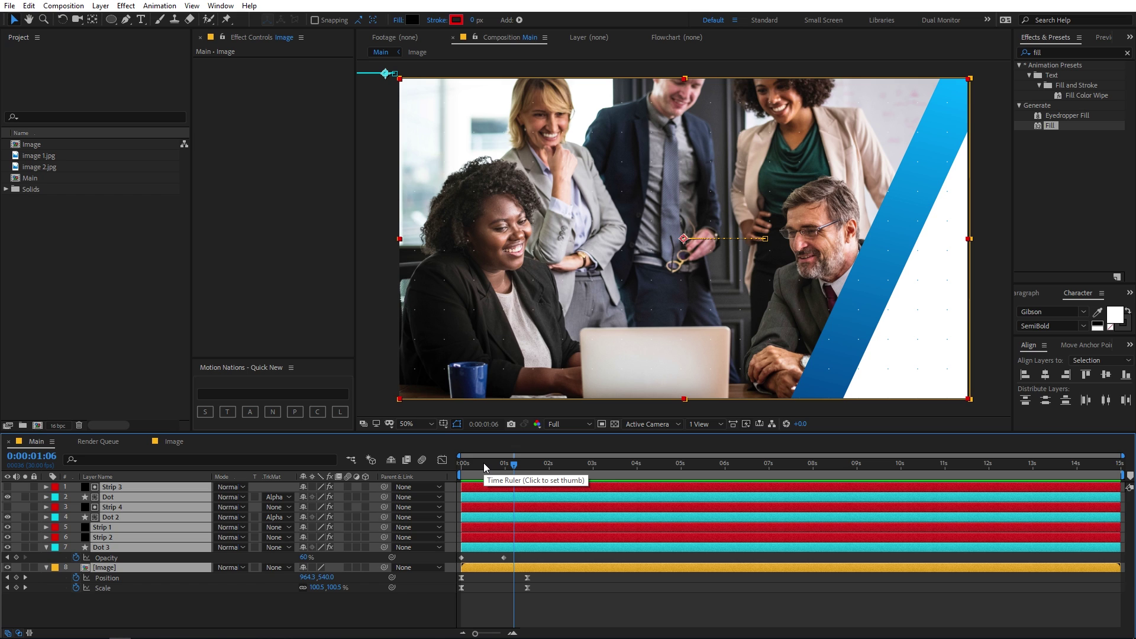
{"action": "key", "text": "u"}
{"action": "key", "text": "u"}
{"action": "left_click", "coordinate": [556, 569]}
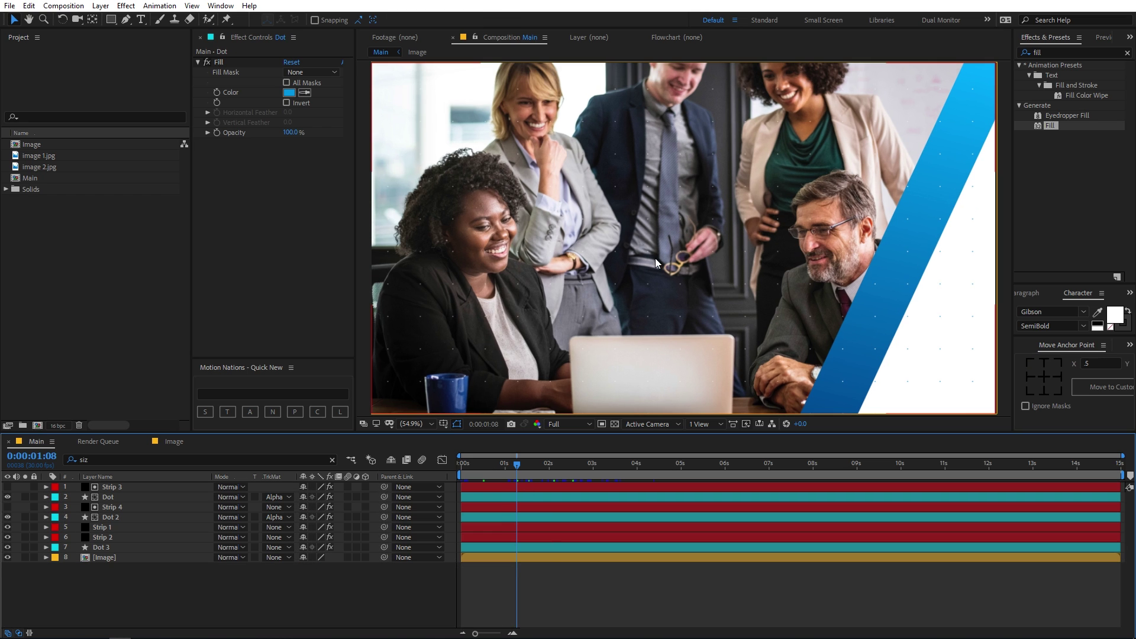
- Draw a white rectangle about 752 by 106 px near the middle of the composition as a new shape layer
{"action": "left_click", "coordinate": [113, 20]}
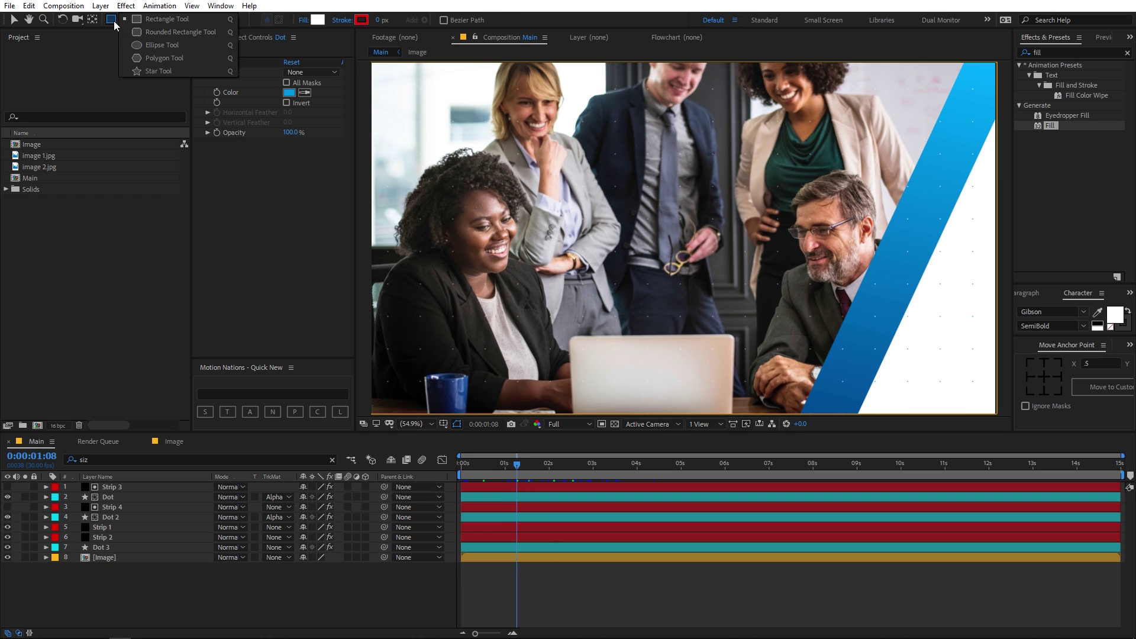
{"action": "left_click", "coordinate": [173, 20]}
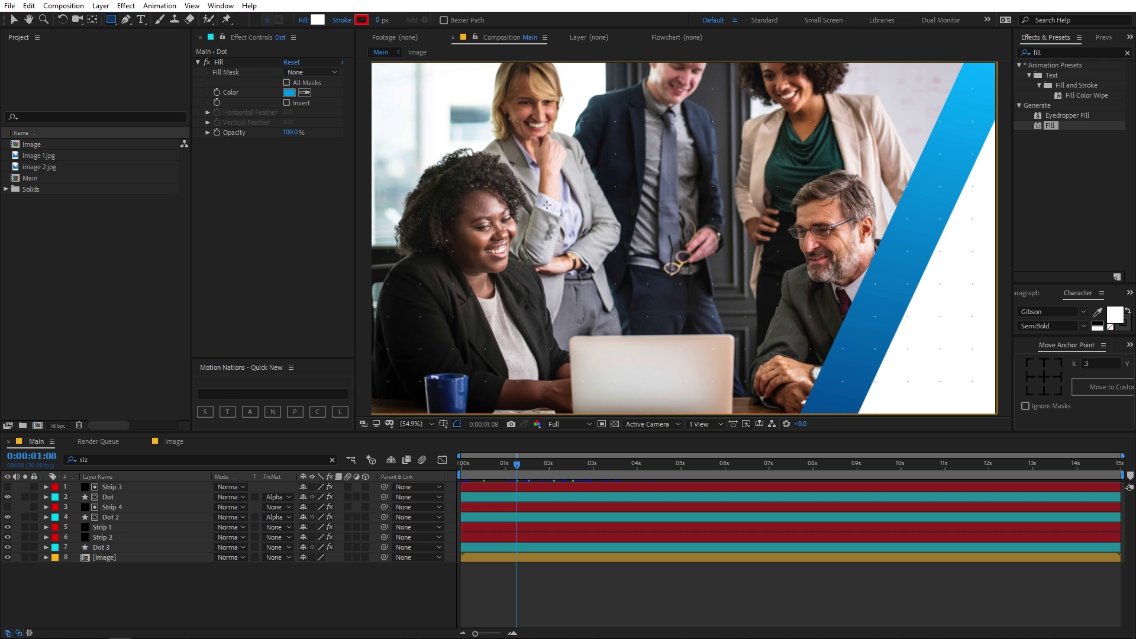
{"action": "left_click_drag", "start_coordinate": [547, 205], "coordinate": [791, 239]}
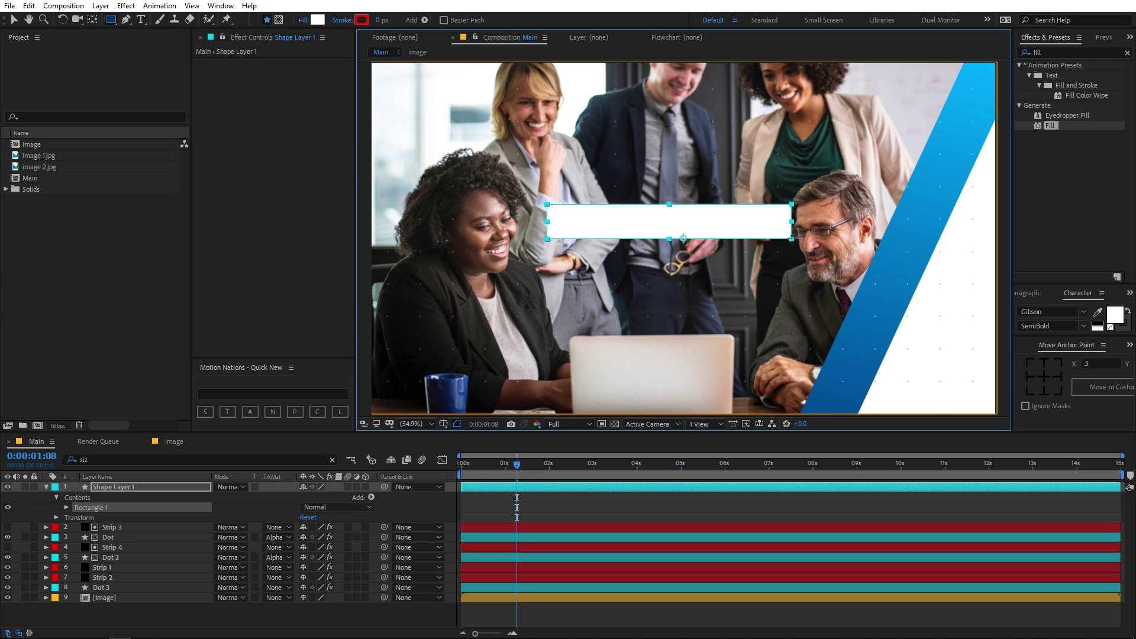
- Set the Skew to 28 in the rectangle's own shape transform so its ends slant
{"action": "left_click", "coordinate": [64, 510]}
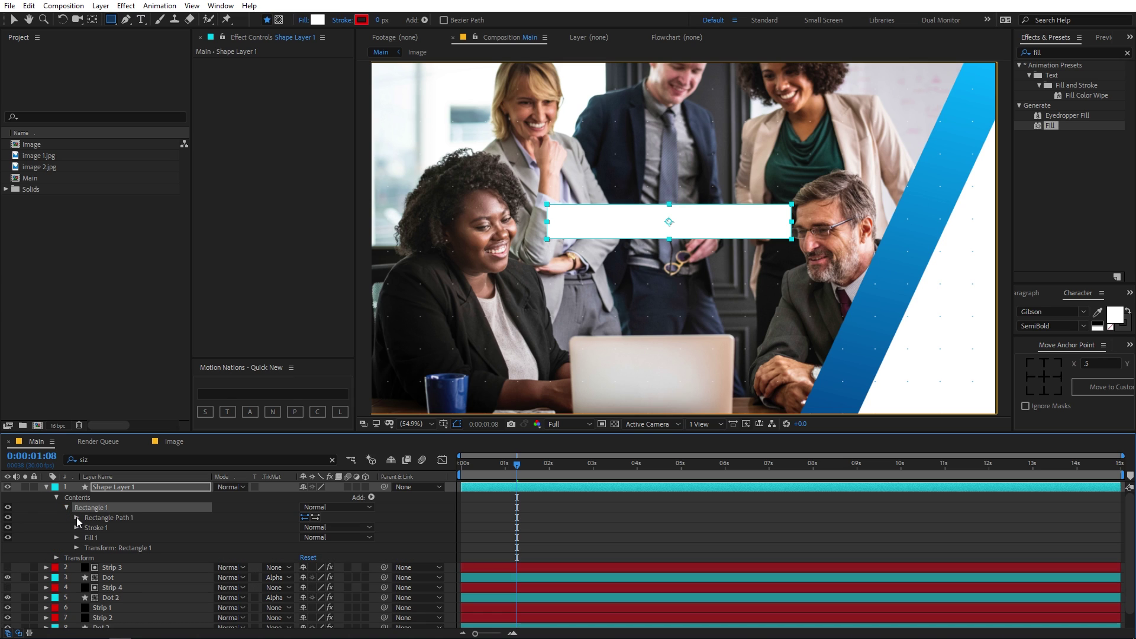
{"action": "left_click", "coordinate": [76, 548]}
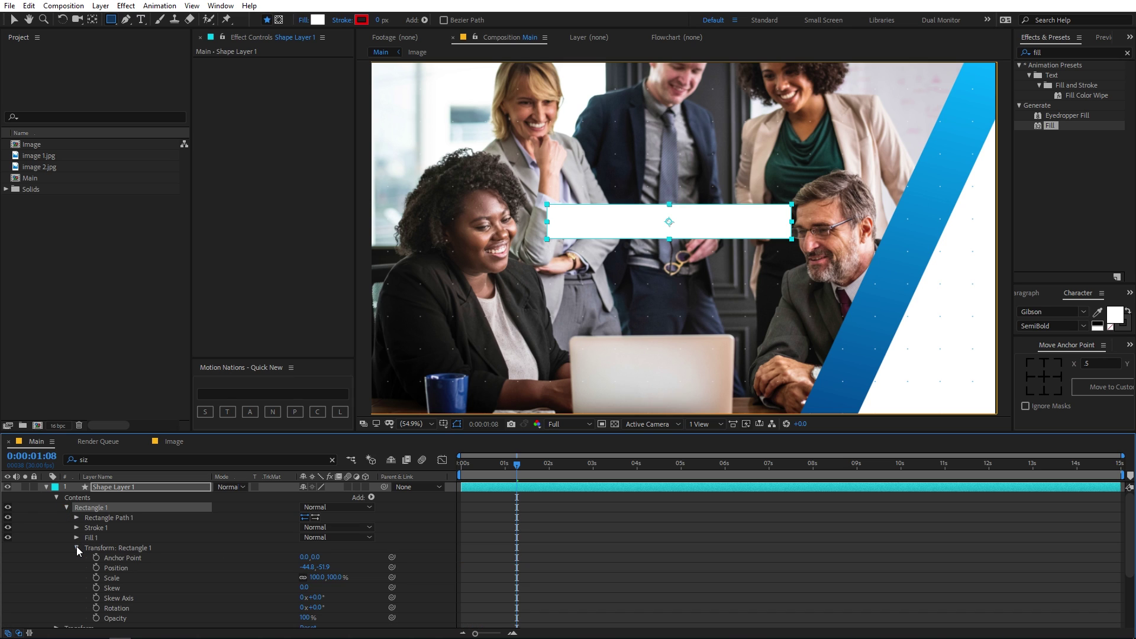
{"action": "scroll", "coordinate": [77, 548], "scroll_direction": "down", "scroll_amount": 1}
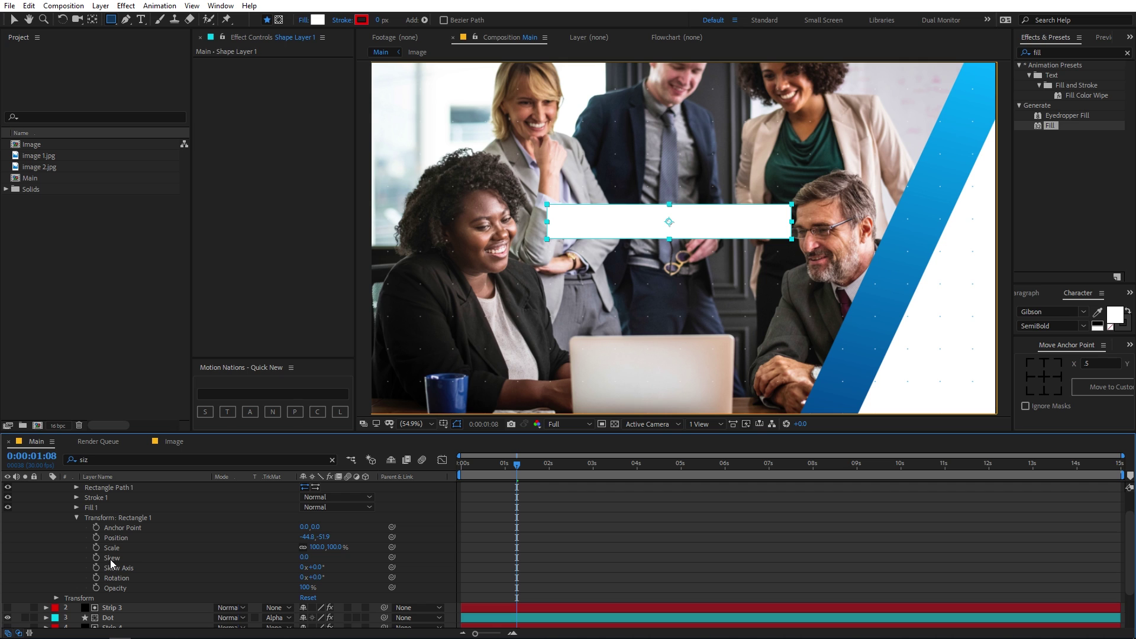
{"action": "left_click_drag", "start_coordinate": [303, 557], "coordinate": [315, 556]}
{"action": "scroll", "coordinate": [746, 260], "scroll_direction": "up", "scroll_amount": 2}
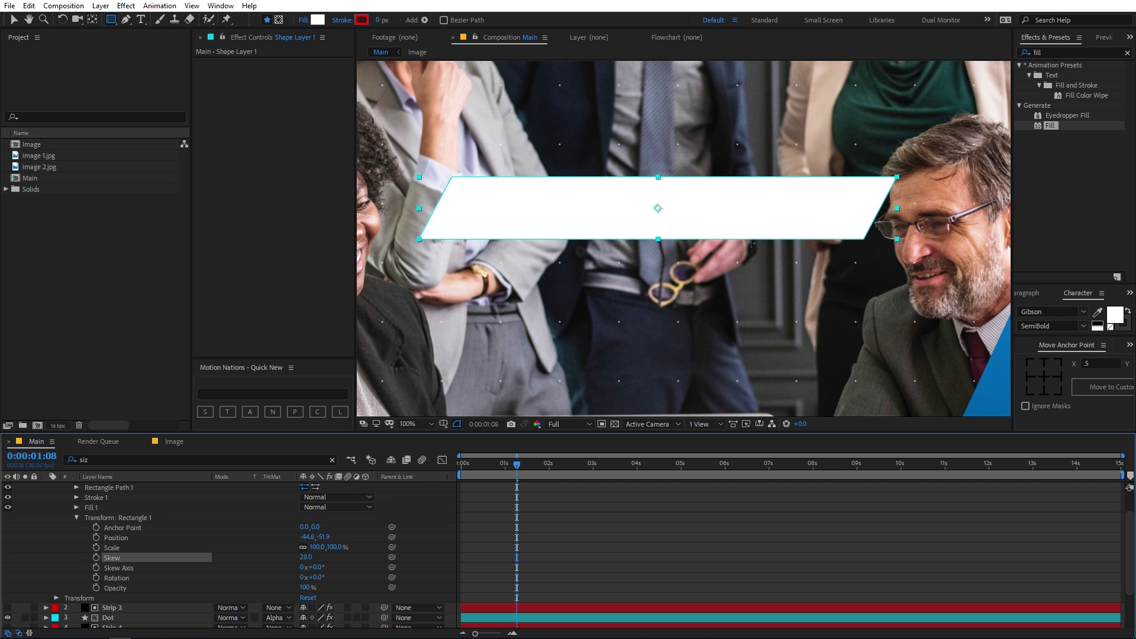
- Move the rectangle to 257.2, -51.9 against the blue strip's edge and set its Skew to 25.4 to match the strip's slant
{"action": "left_click_drag", "start_coordinate": [786, 218], "coordinate": [711, 285]}
{"action": "key", "text": "v"}
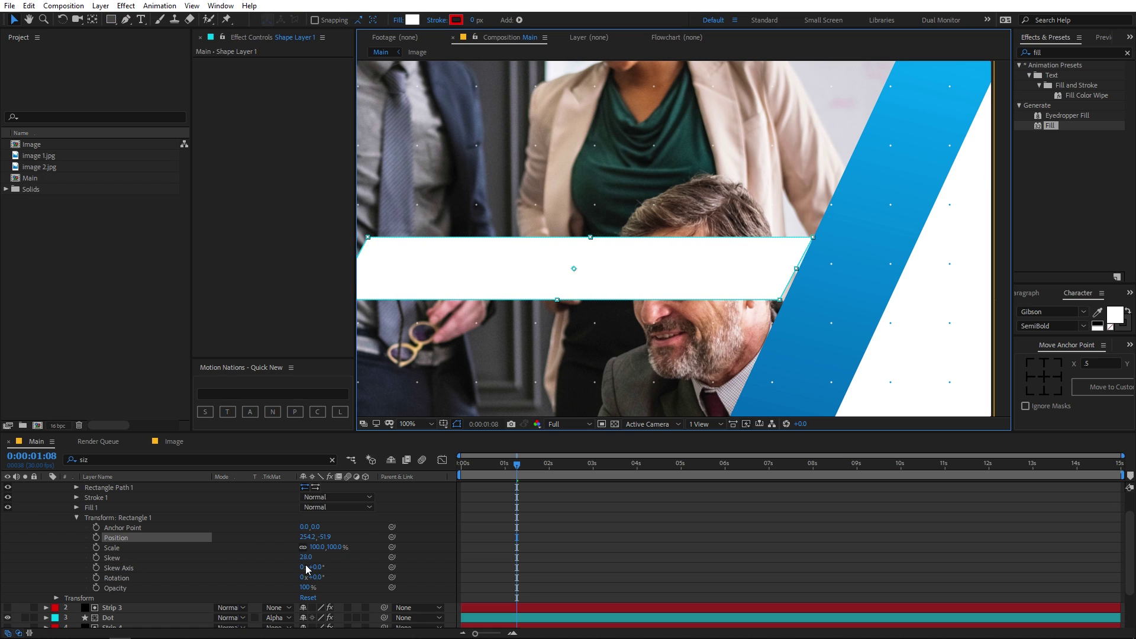
{"action": "left_click_drag", "start_coordinate": [307, 562], "coordinate": [304, 562]}
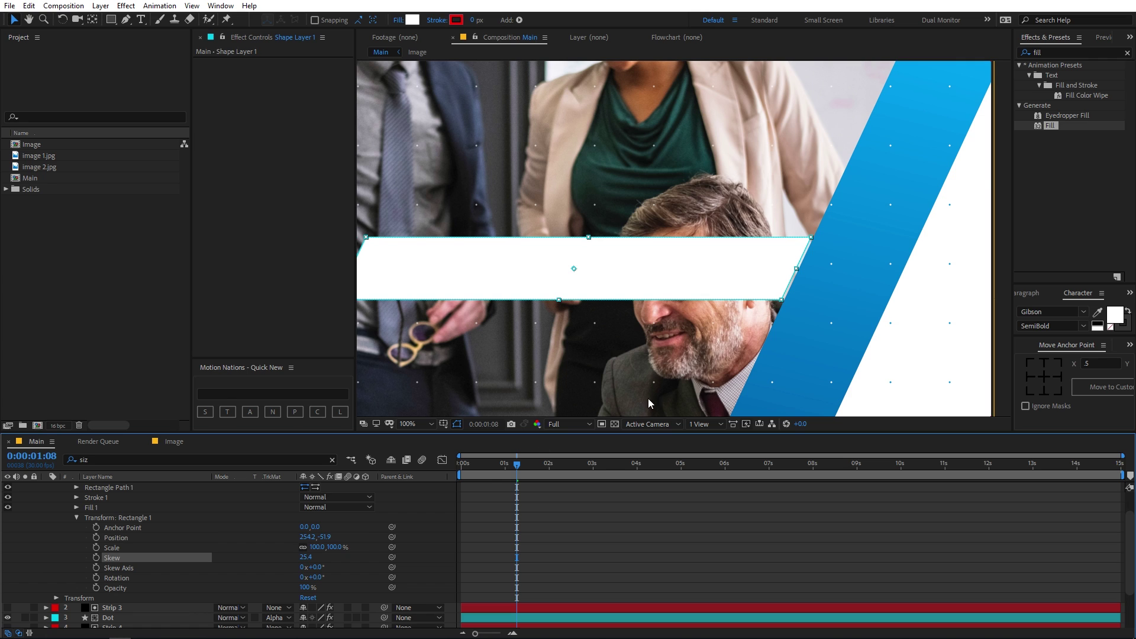
{"action": "left_click_drag", "start_coordinate": [651, 292], "coordinate": [653, 292]}
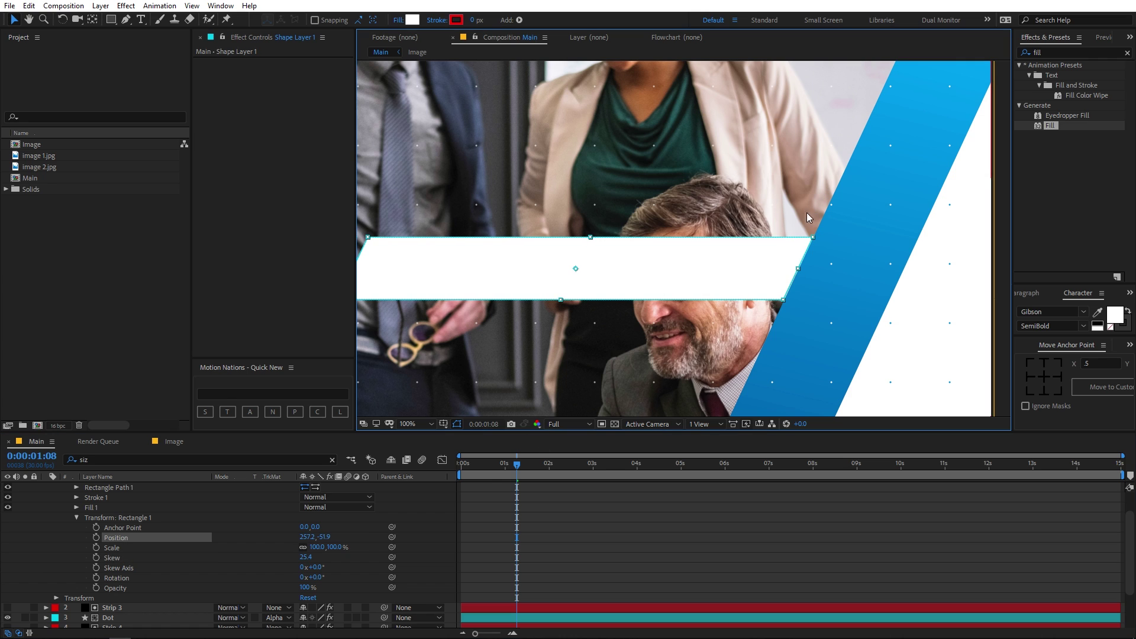
{"action": "scroll", "coordinate": [701, 283], "scroll_direction": "down", "scroll_amount": 2}
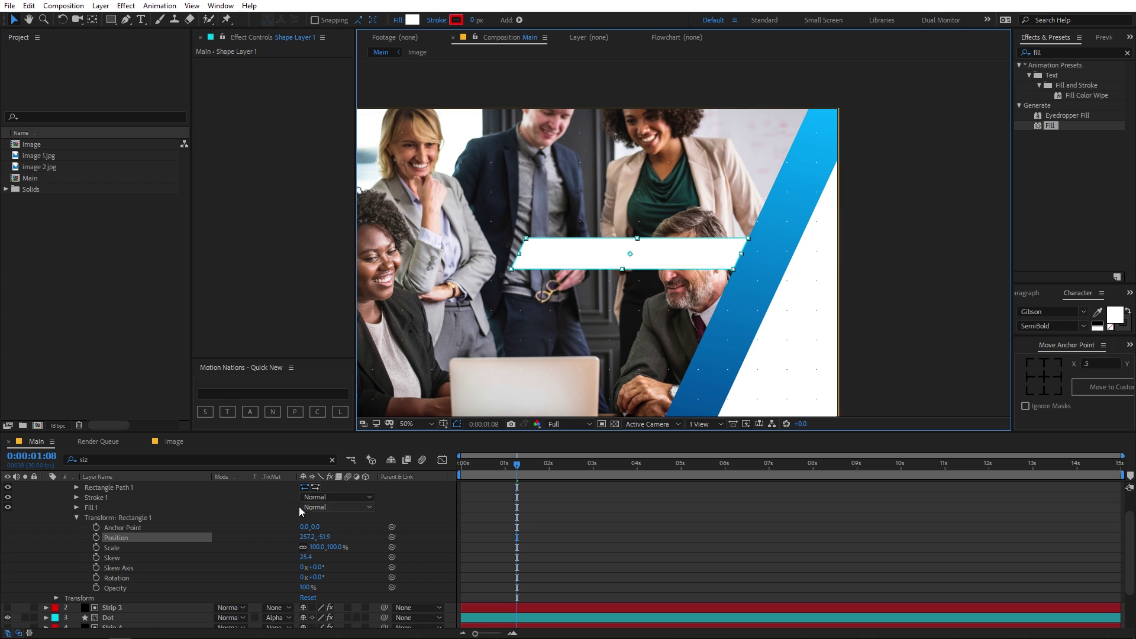
- Collapse Shape Layer 1 and centre its anchor point on the slanted rectangle
{"action": "scroll", "coordinate": [98, 519], "scroll_direction": "up", "scroll_amount": 2}
{"action": "left_click", "coordinate": [47, 488]}
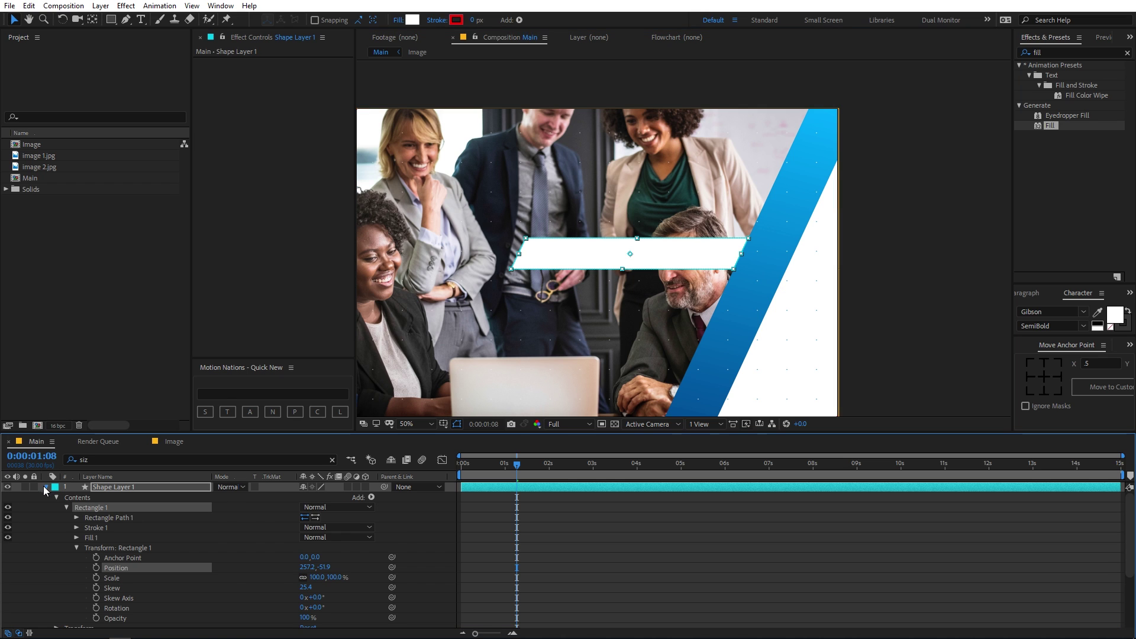
{"action": "left_click", "coordinate": [123, 489]}
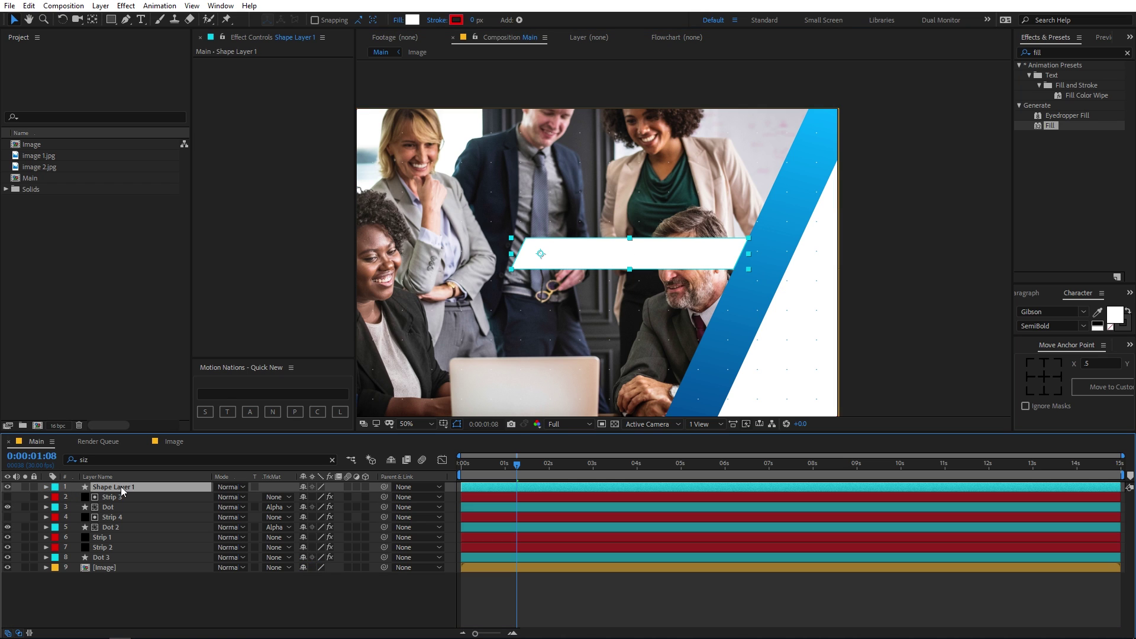
{"action": "left_click", "coordinate": [1044, 377]}
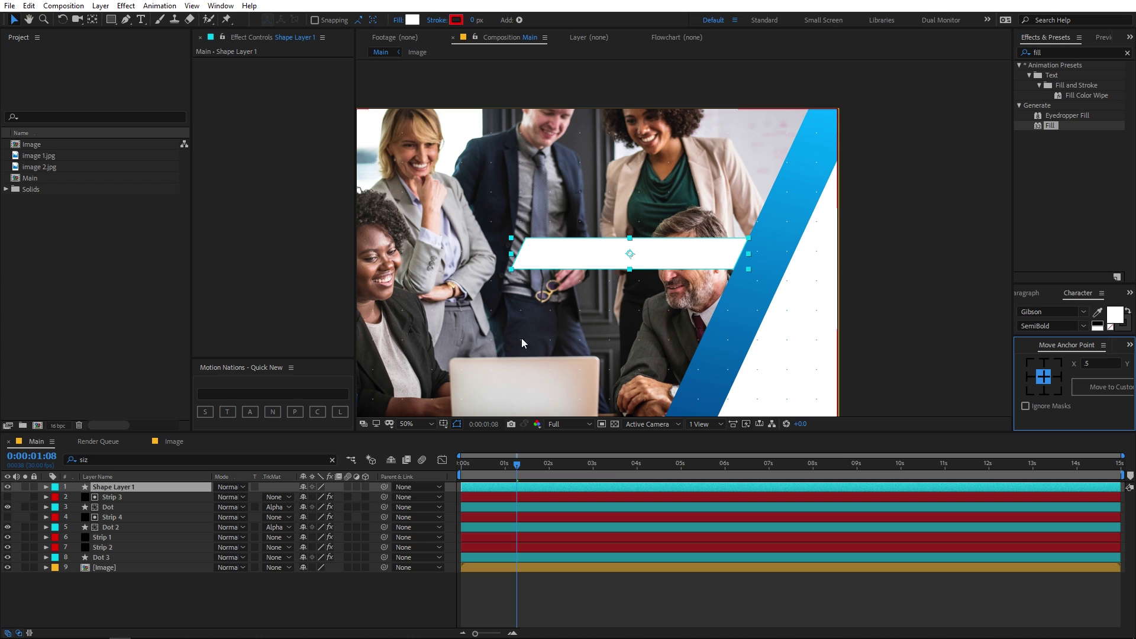
- Filter the timeline properties by "size" and add a Size keyframe to Shape Layer 1's rectangle at about 1.5 seconds
{"action": "left_click", "coordinate": [161, 460]}
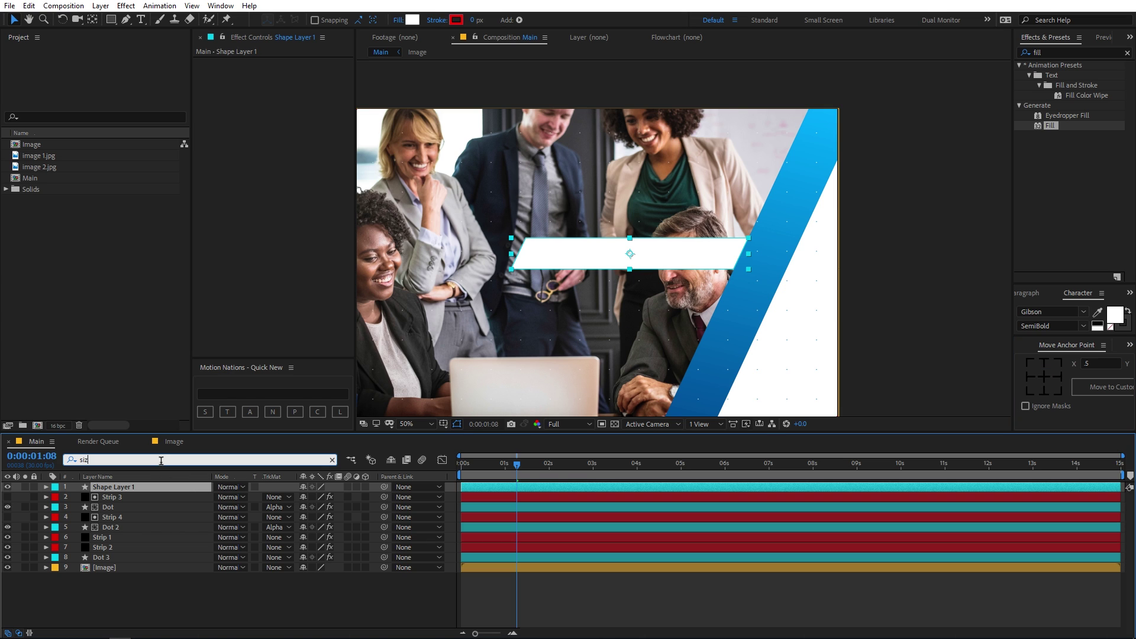
{"action": "type", "text": "e"}
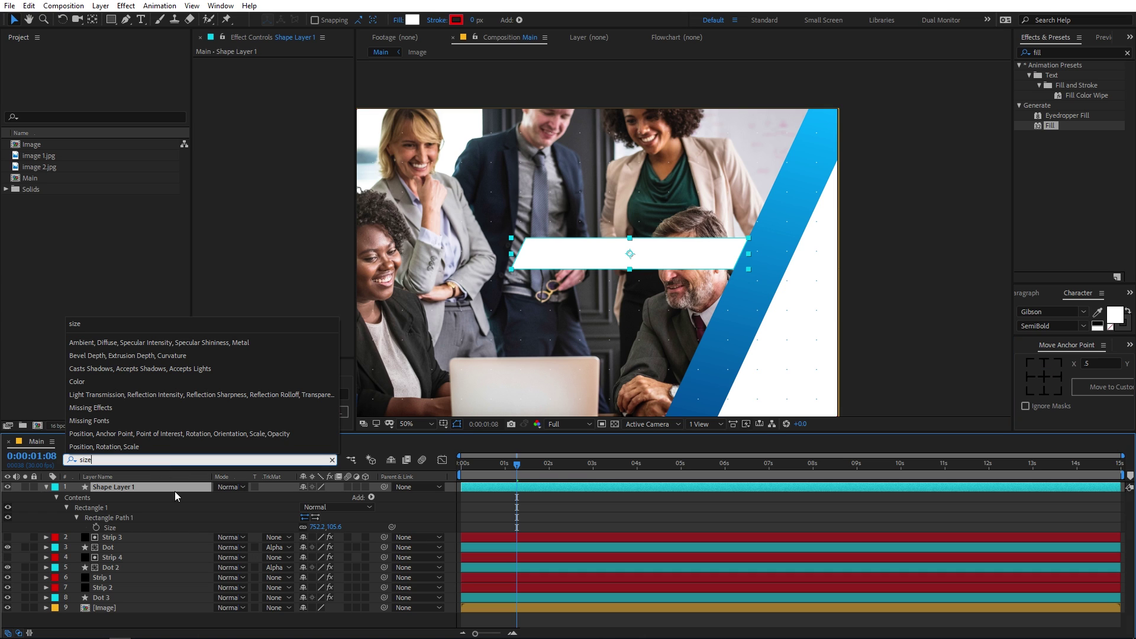
{"action": "left_click", "coordinate": [96, 527]}
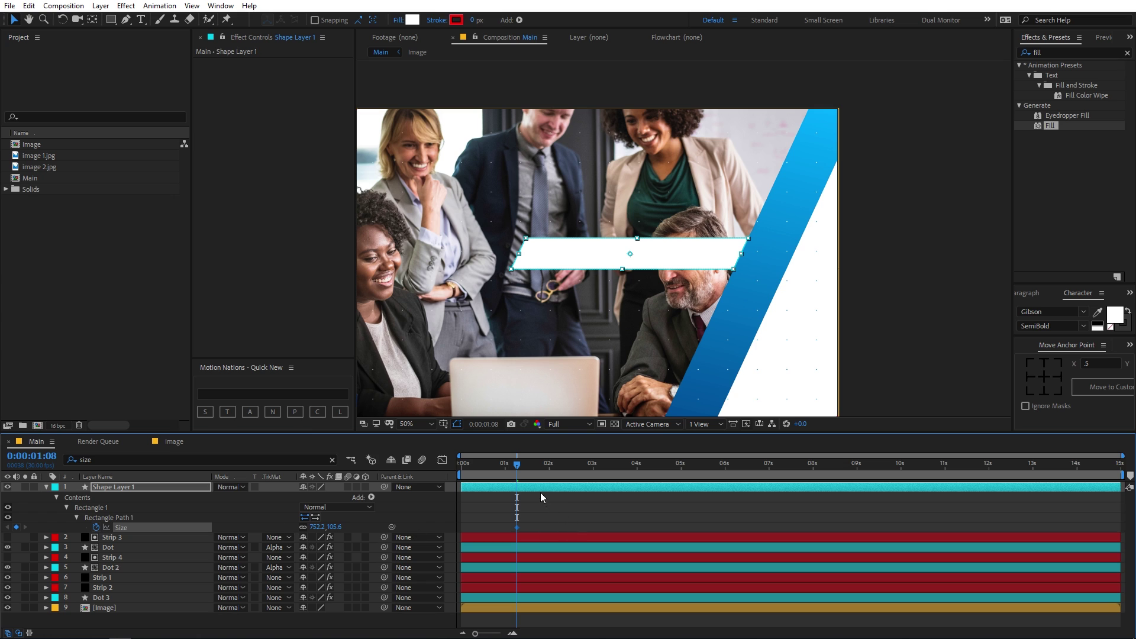
- Set the rectangle's Size width to 0 at the start of the timeline, keeping the height at 105.6
{"action": "key", "text": "Home"}
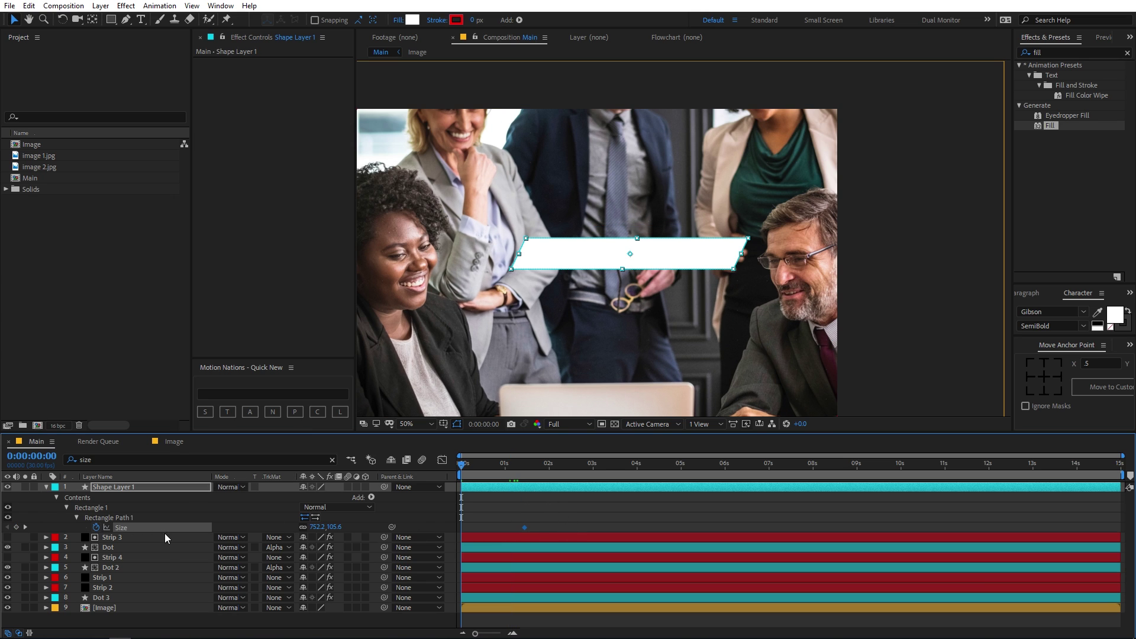
{"action": "left_click", "coordinate": [271, 526]}
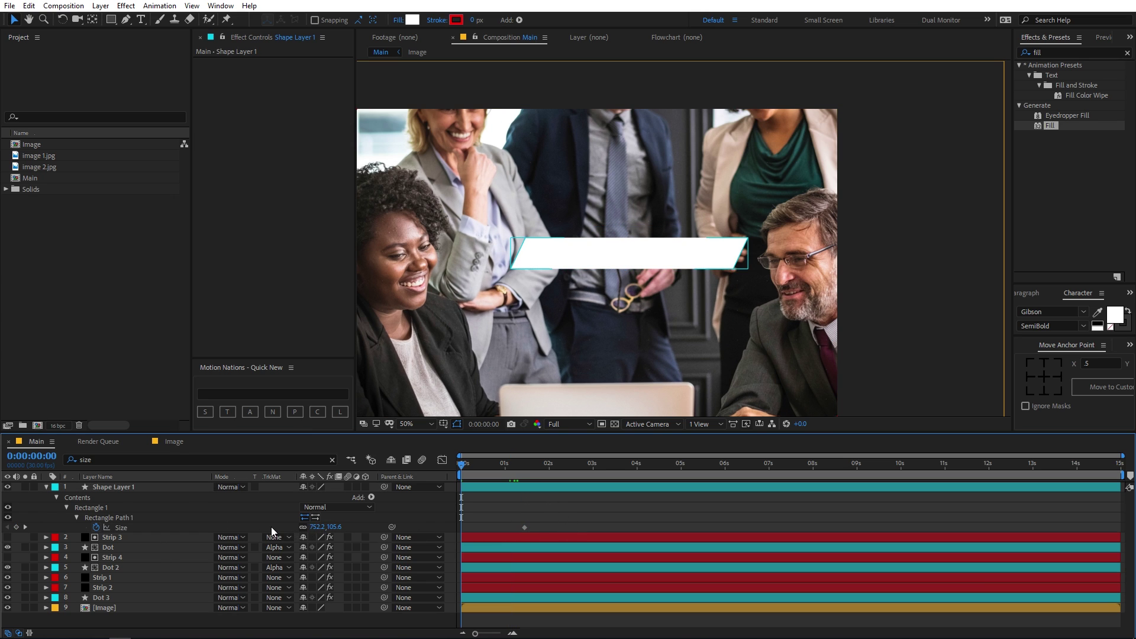
{"action": "left_click_drag", "start_coordinate": [320, 527], "coordinate": [278, 528]}
{"action": "left_click", "coordinate": [323, 526]}
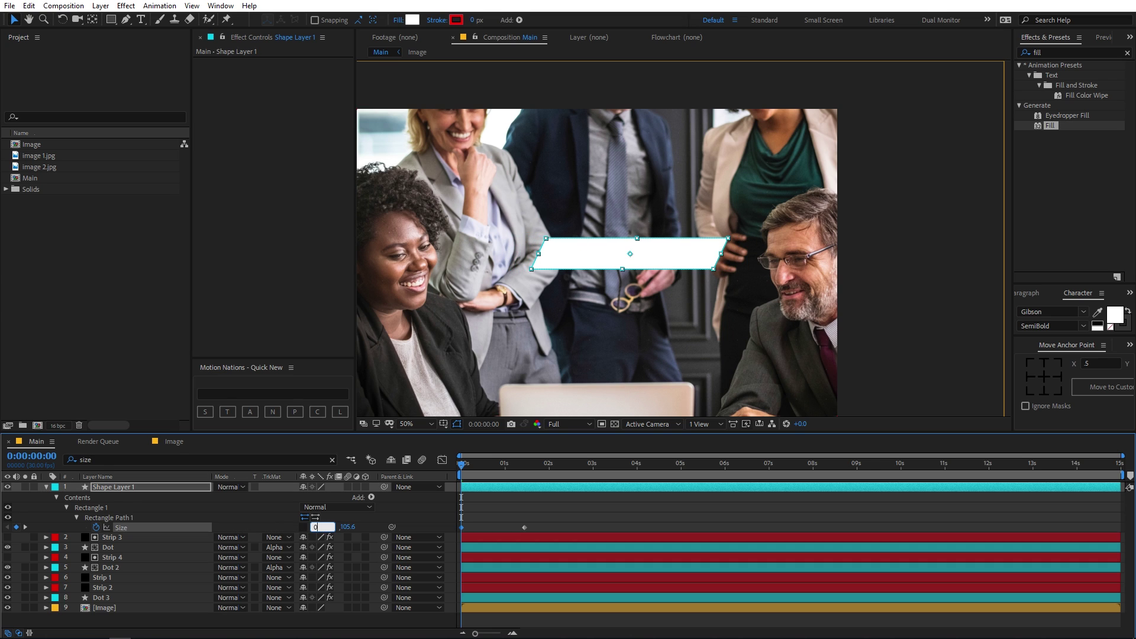
{"action": "key", "text": "Return"}
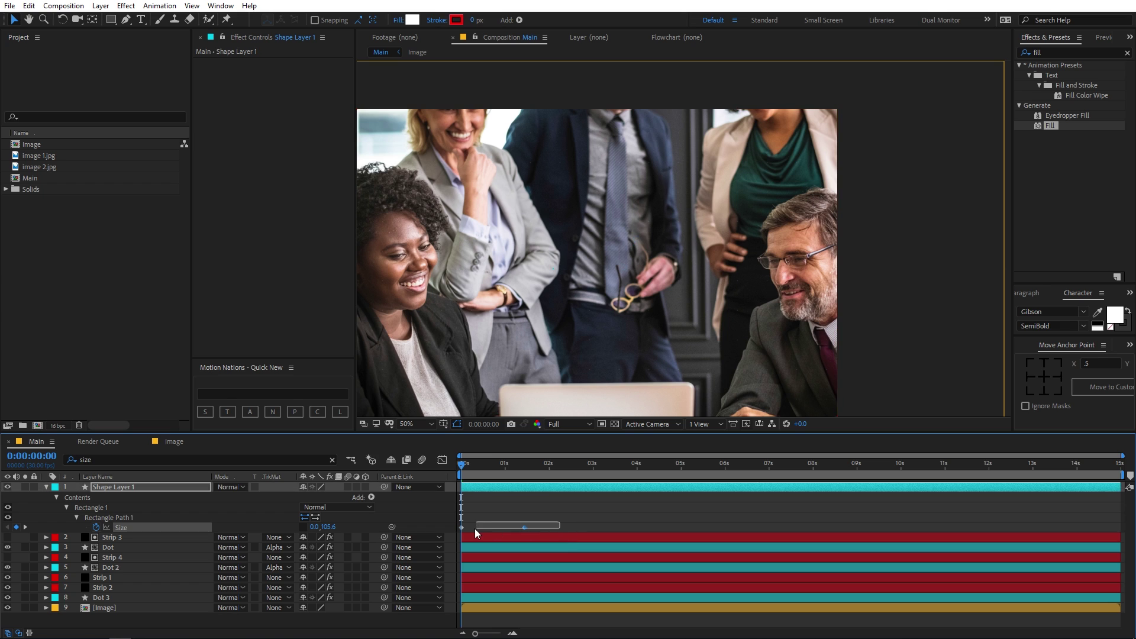
- Ease the rectangle's two Size keyframes, shape their speed curve into a sharp early peak with a long slowdown, and preview it
{"action": "left_click_drag", "start_coordinate": [475, 528], "coordinate": [444, 535]}
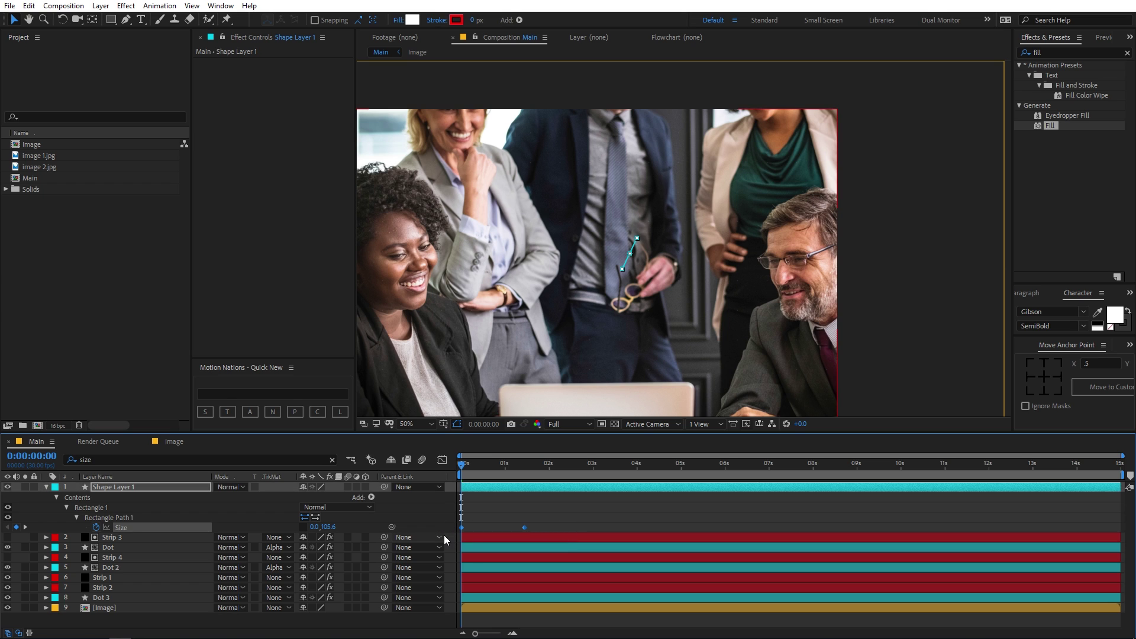
{"action": "left_click", "coordinate": [447, 460]}
{"action": "left_click_drag", "start_coordinate": [604, 564], "coordinate": [480, 605]}
{"action": "key", "text": "space"}
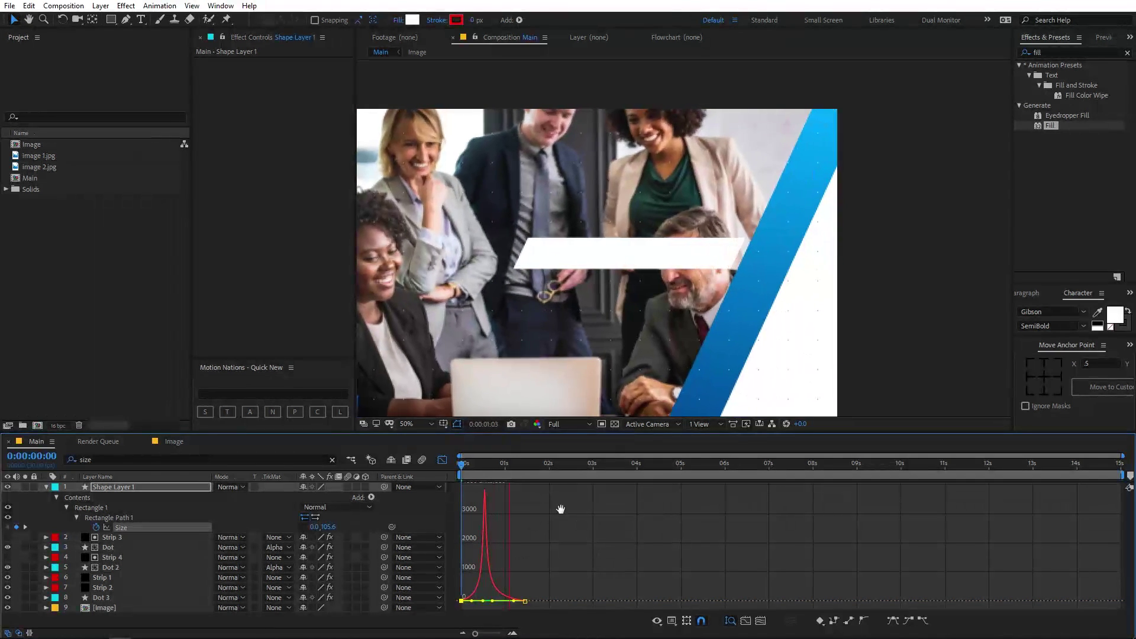
{"action": "left_click", "coordinate": [442, 460]}
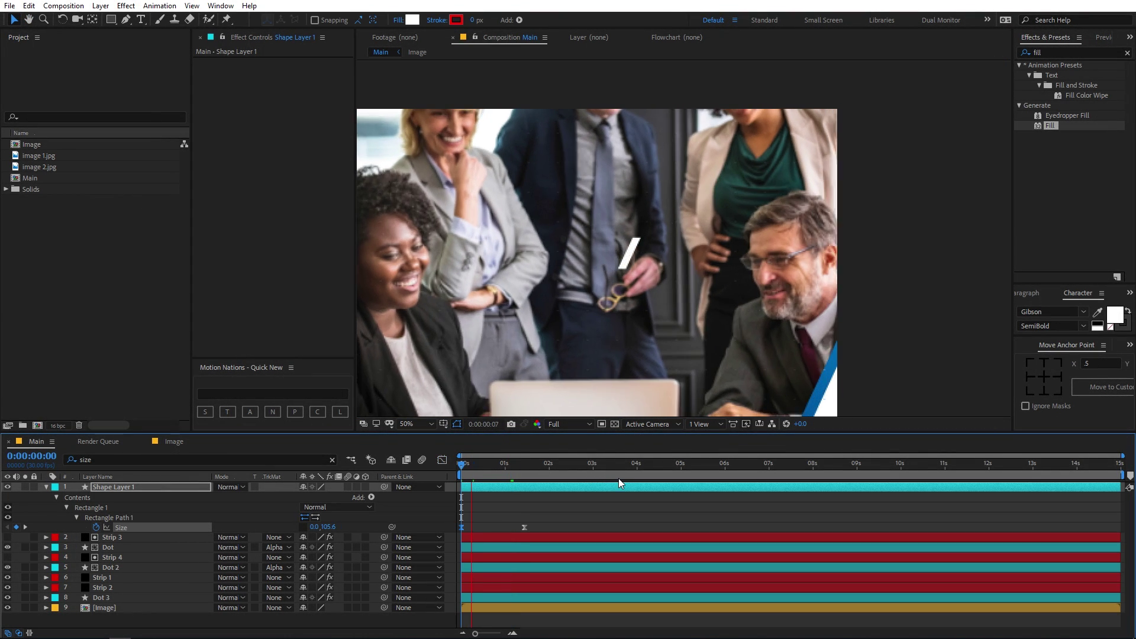
{"action": "key", "text": "space"}
- Place Shape Layer 1 beneath the strip layers, just above Dot 3, and shift the white bar so its end tucks behind the blue strip
{"action": "scroll", "coordinate": [597, 239], "scroll_direction": "down", "scroll_amount": 2}
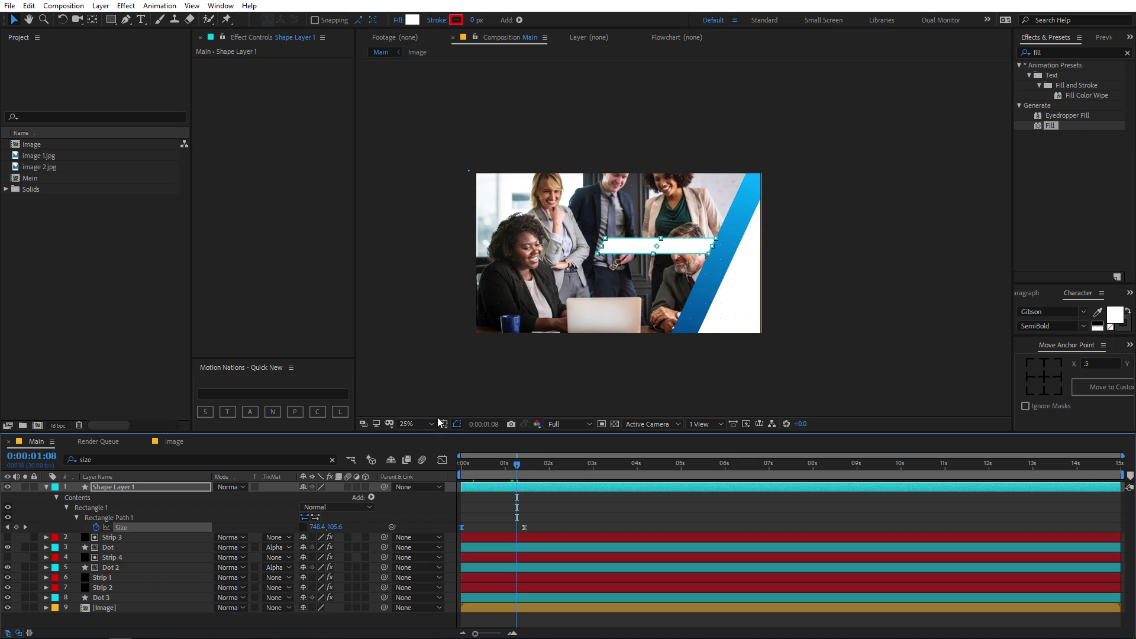
{"action": "left_click", "coordinate": [436, 422]}
{"action": "left_click", "coordinate": [451, 227]}
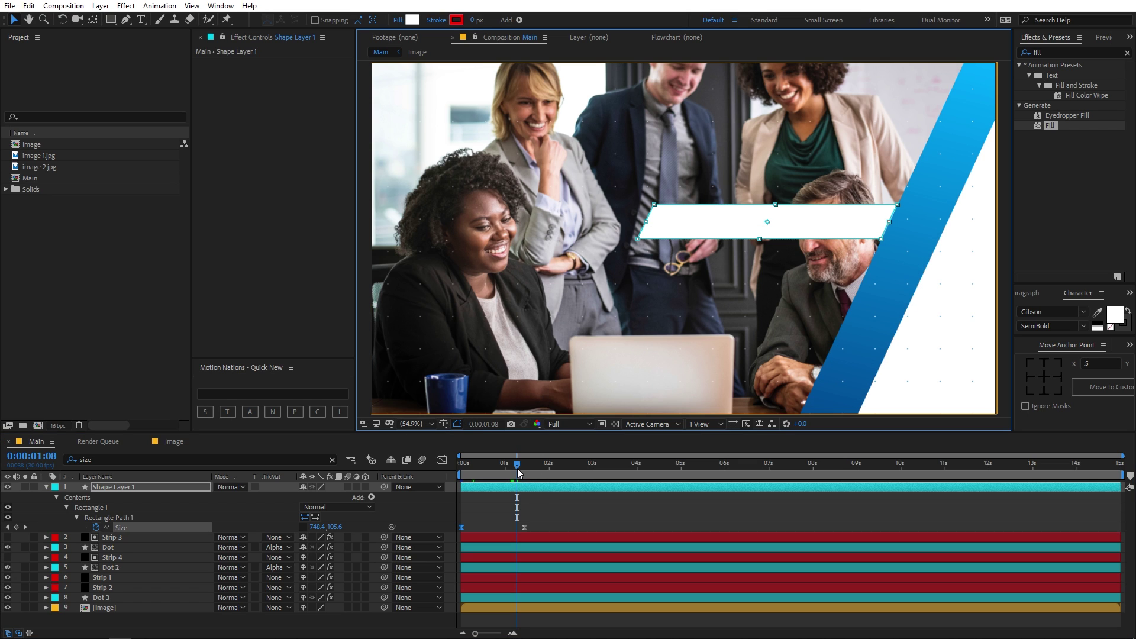
{"action": "left_click_drag", "start_coordinate": [518, 472], "coordinate": [525, 472]}
{"action": "left_click", "coordinate": [137, 477]}
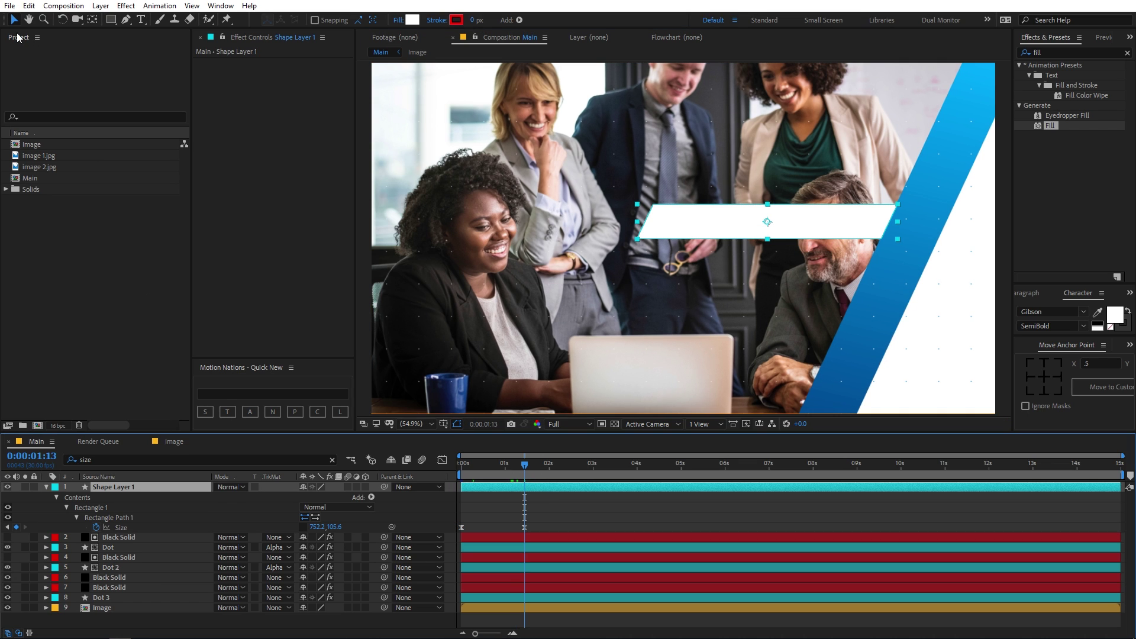
{"action": "left_click_drag", "start_coordinate": [143, 488], "coordinate": [141, 595]}
{"action": "left_click_drag", "start_coordinate": [812, 221], "coordinate": [852, 219]}
- Preview the white bar's expansion behind the blue strip from the start of the timeline
{"action": "key", "text": "Home"}
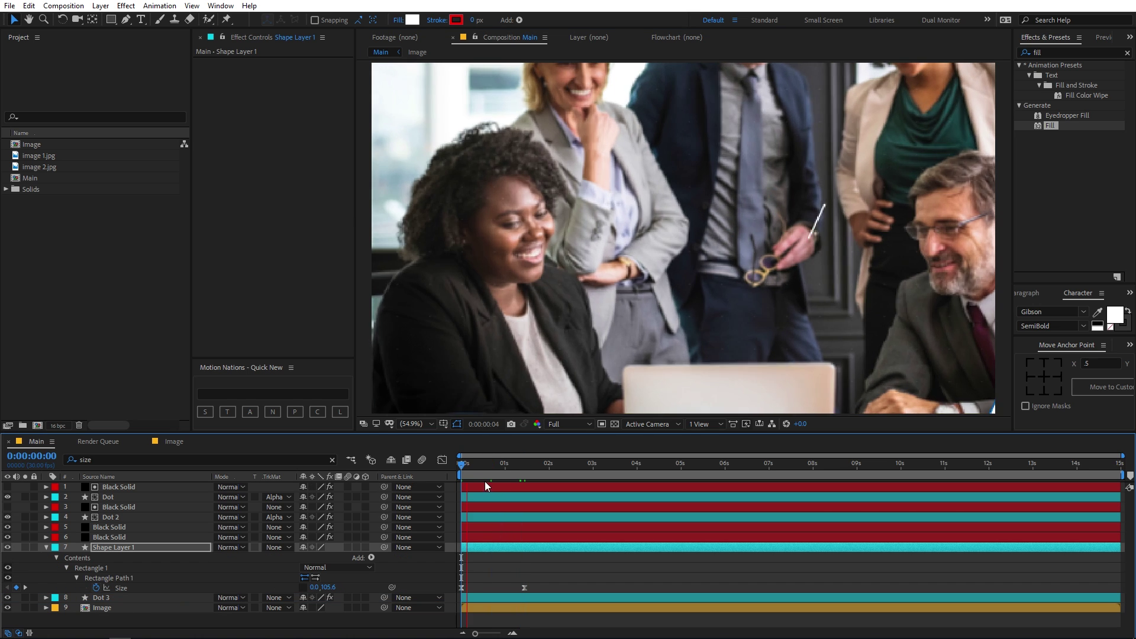
{"action": "key", "text": "space"}
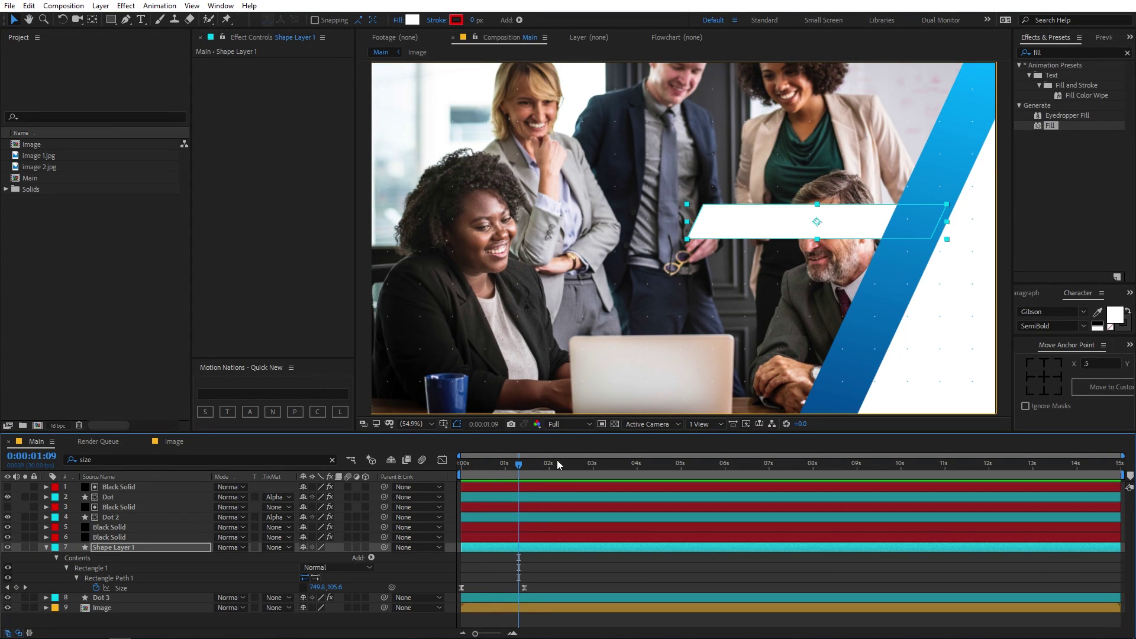
{"action": "key", "text": "Home"}
{"action": "key", "text": "space"}
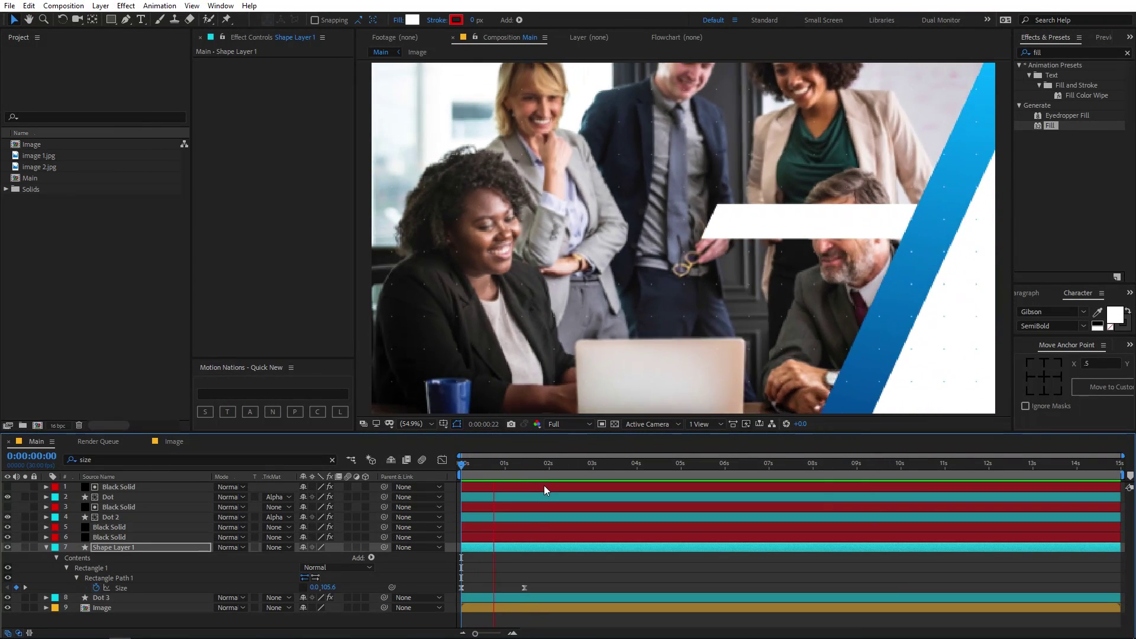
{"action": "key", "text": "space"}
- Clear the "size" property filter and collapse the properties of all layers
{"action": "key", "text": "ctrl+a"}
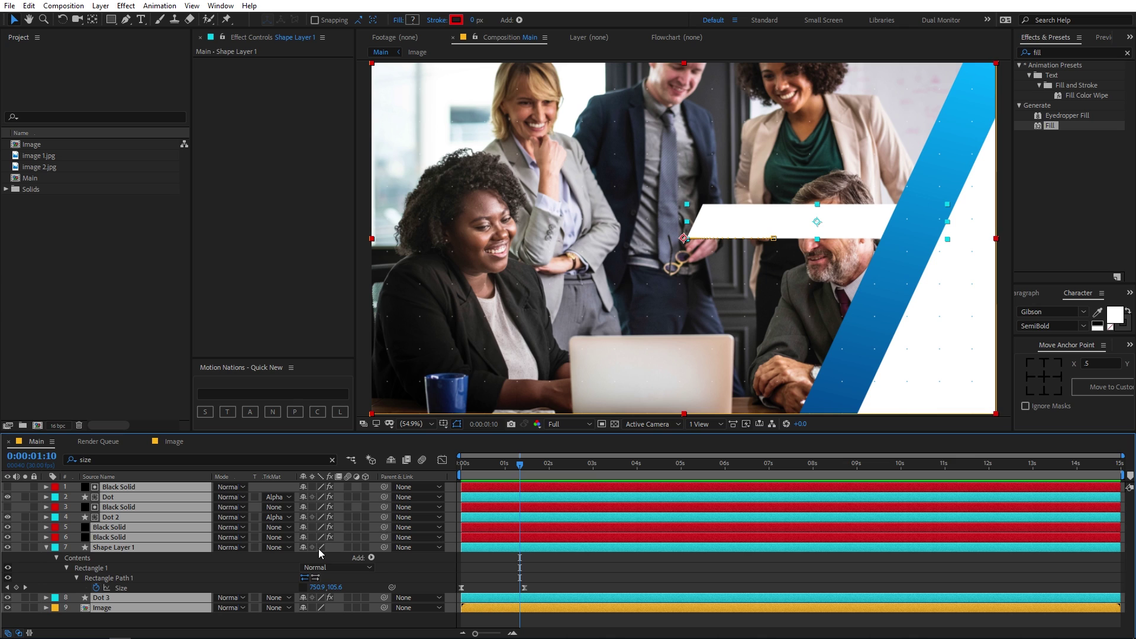
{"action": "key", "text": "u"}
{"action": "key", "text": "u"}
- Add a text layer reading "DESIGN" on the white bar
{"action": "key", "text": "ctrl+t"}
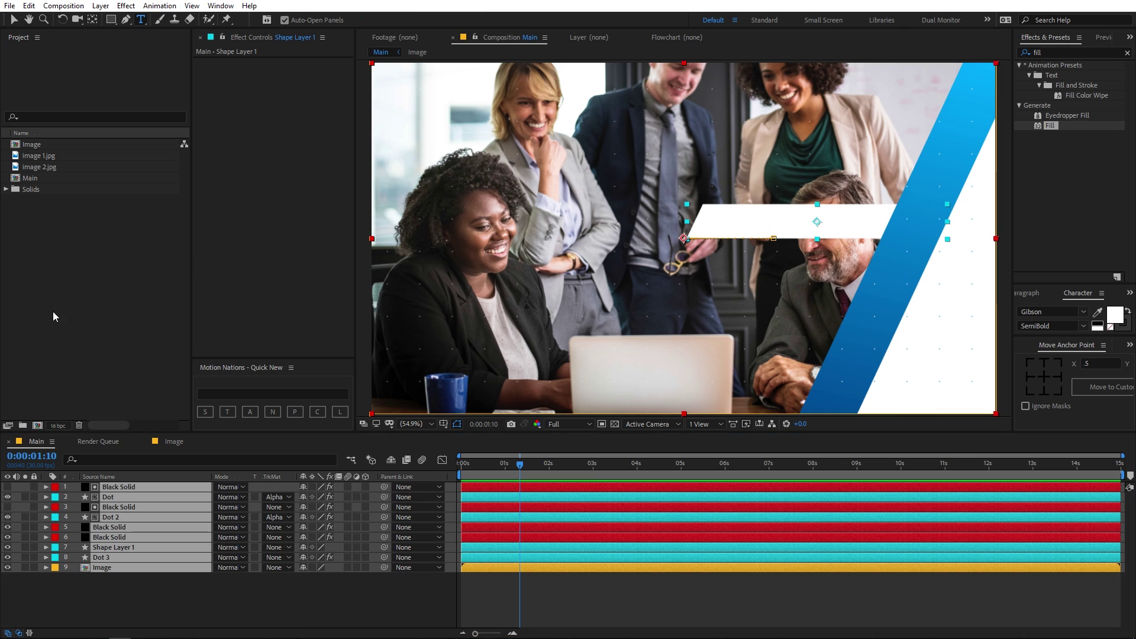
{"action": "left_click", "coordinate": [580, 606]}
{"action": "left_click", "coordinate": [755, 219]}
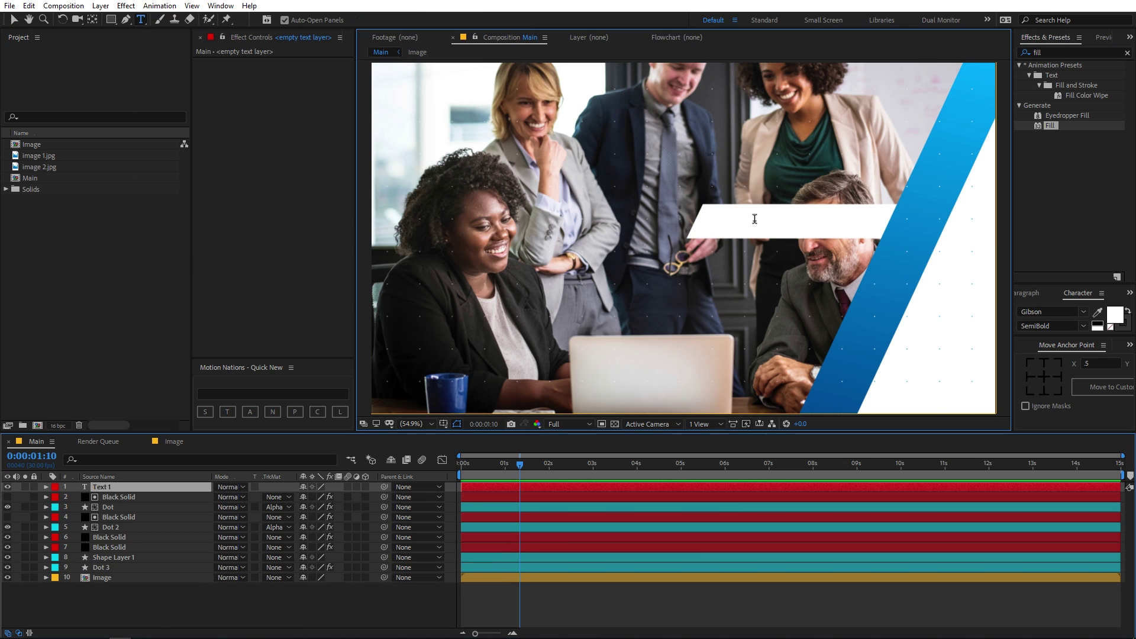
{"action": "type", "text": "DESIGN"}
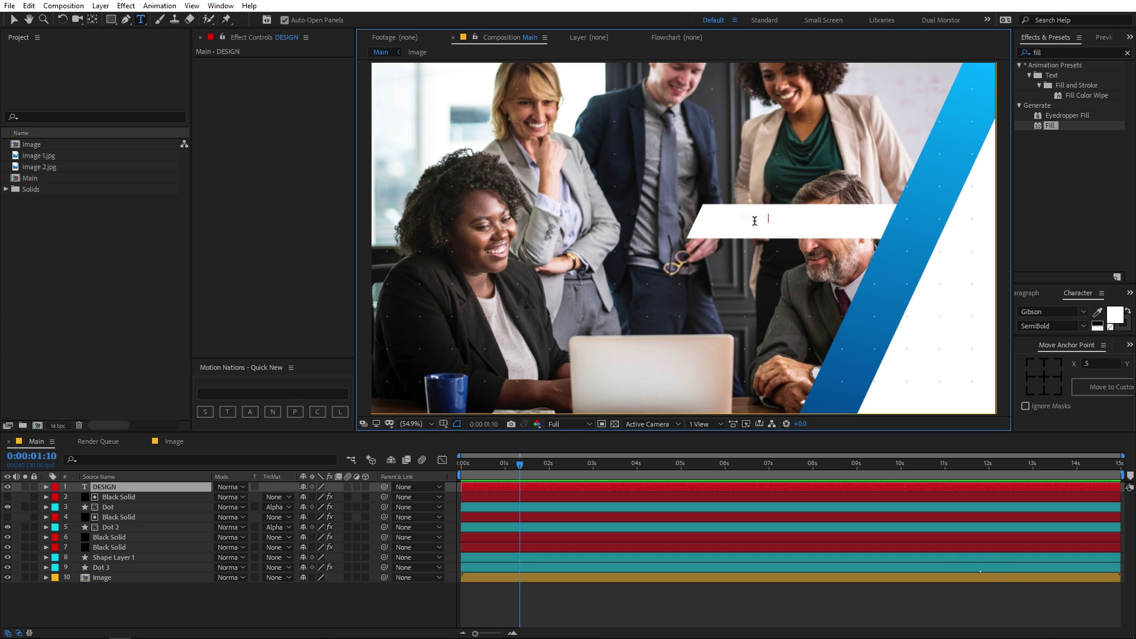
- Apply the Fill effect to the DESIGN text and set its colour to the blue 0078C4 sampled from the strip
{"action": "double_click", "coordinate": [754, 221]}
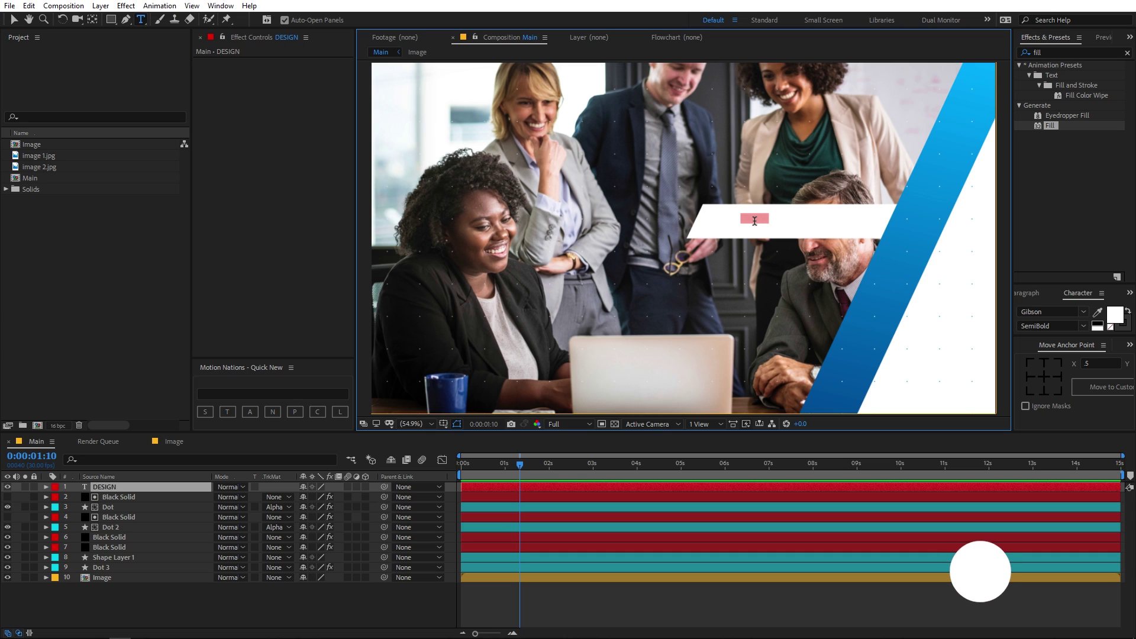
{"action": "left_click_drag", "start_coordinate": [1051, 126], "coordinate": [169, 486]}
{"action": "left_click", "coordinate": [290, 93]}
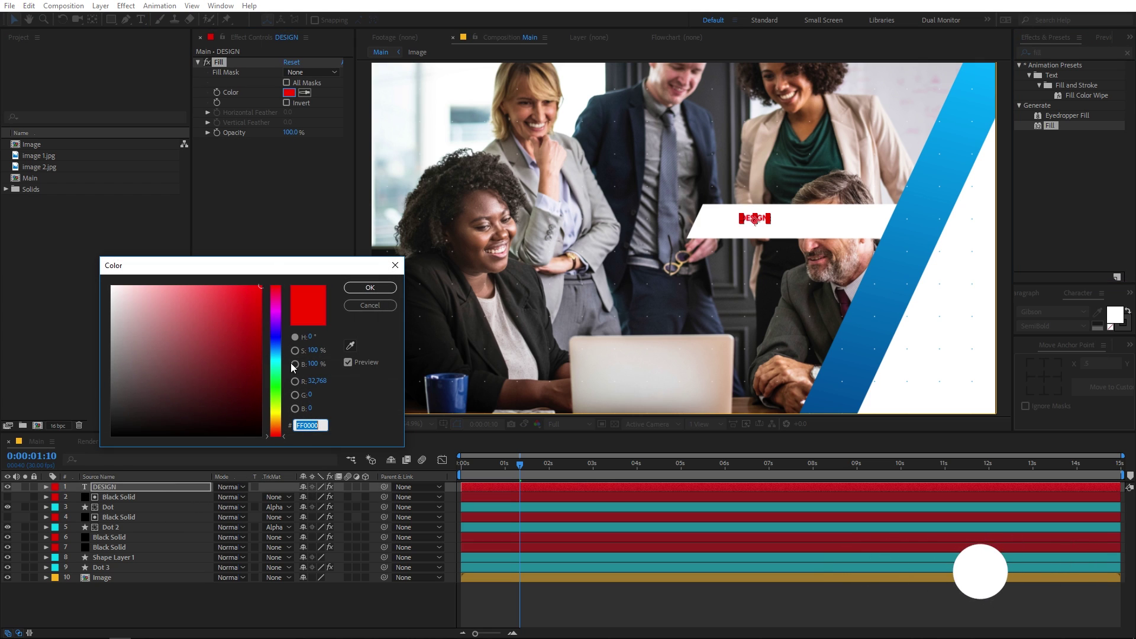
{"action": "left_click", "coordinate": [350, 345]}
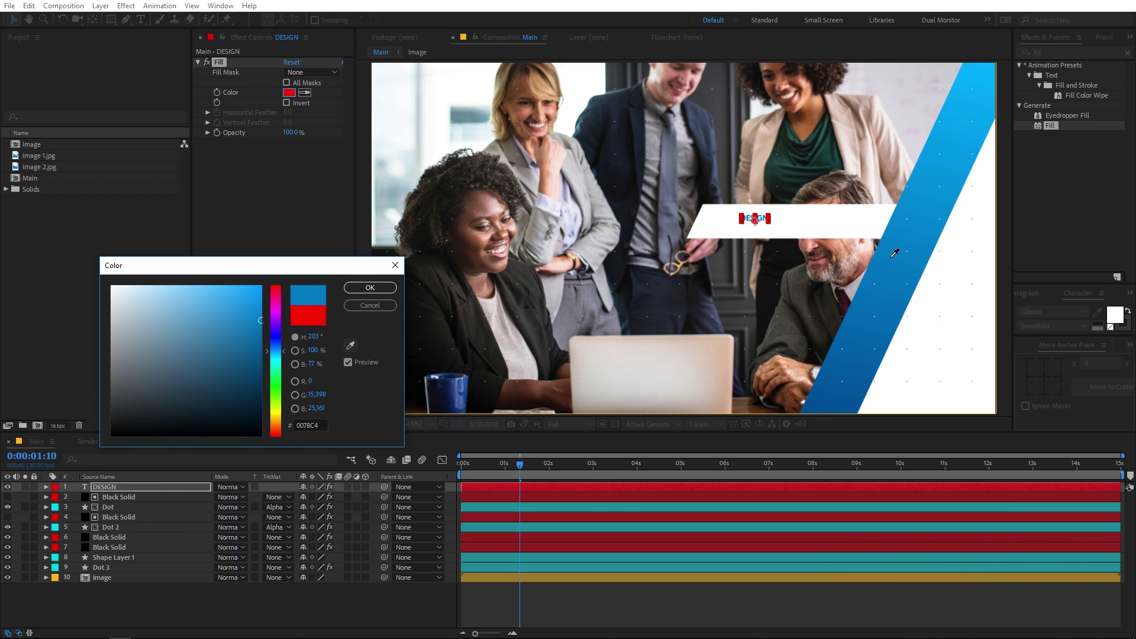
{"action": "left_click", "coordinate": [370, 288]}
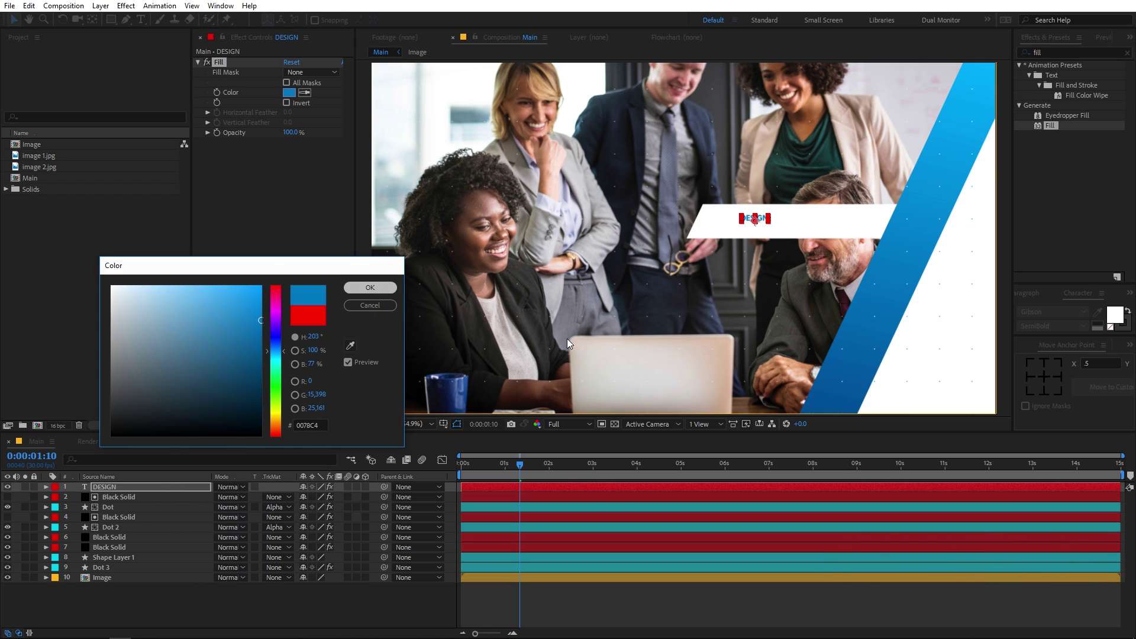
- Align the DESIGN text to the horizontal and vertical centre of the composition
{"action": "left_click", "coordinate": [1044, 376]}
{"action": "left_click", "coordinate": [1028, 346]}
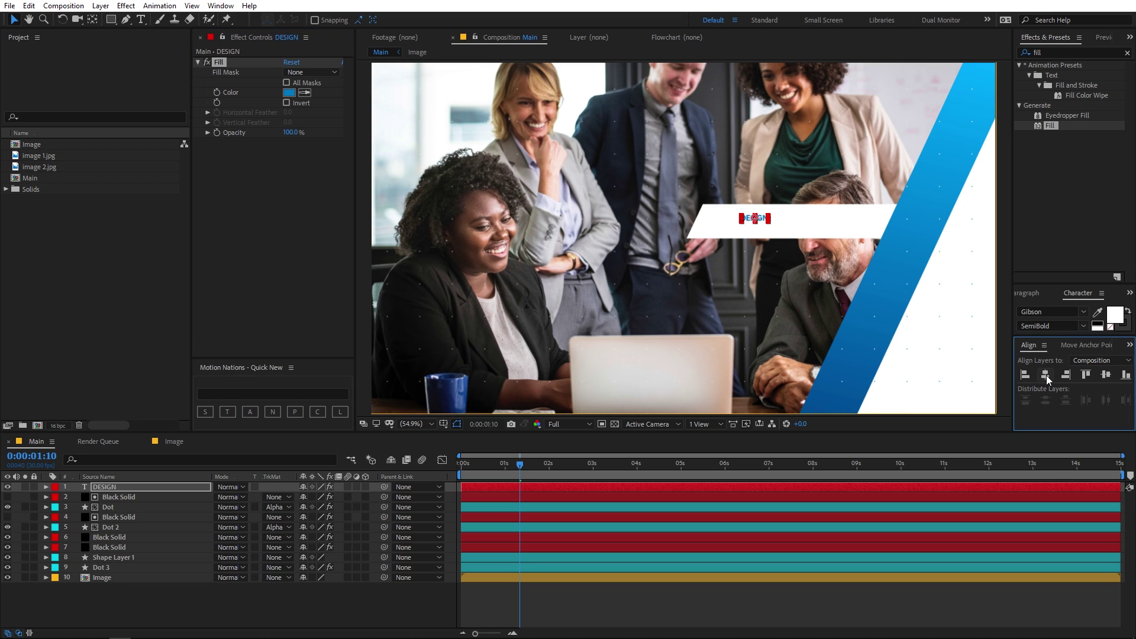
{"action": "left_click", "coordinate": [1046, 376]}
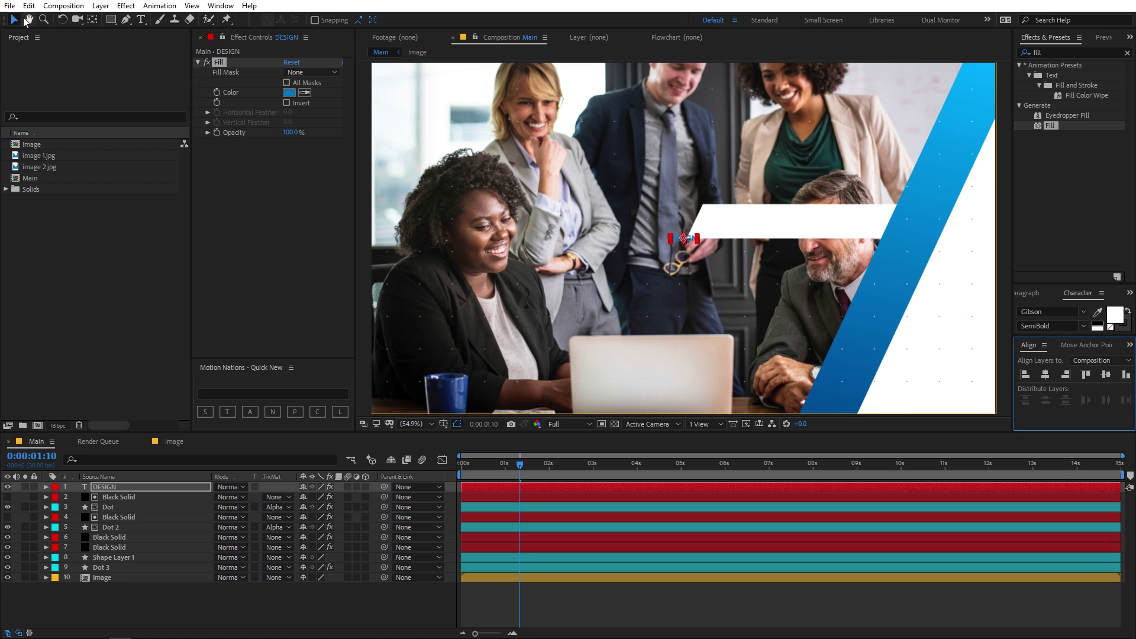
- Scale the DESIGN text to 253.6% and move it onto the middle of the white bar
{"action": "left_click", "coordinate": [104, 477]}
{"action": "left_click", "coordinate": [126, 485]}
{"action": "key", "text": "s"}
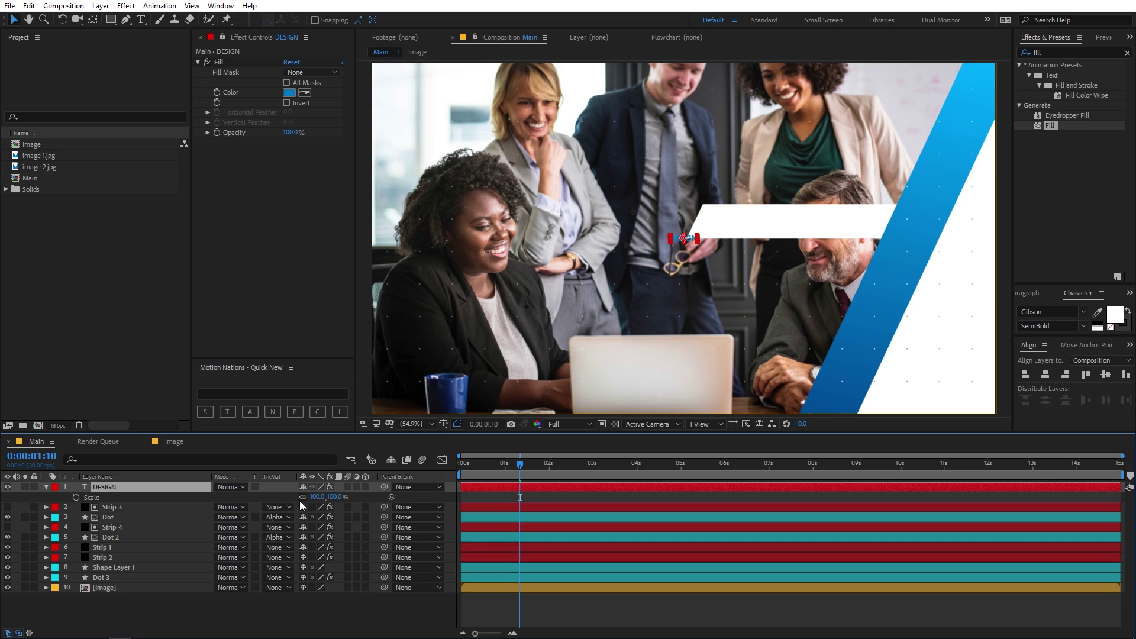
{"action": "left_click_drag", "start_coordinate": [352, 496], "coordinate": [441, 496]}
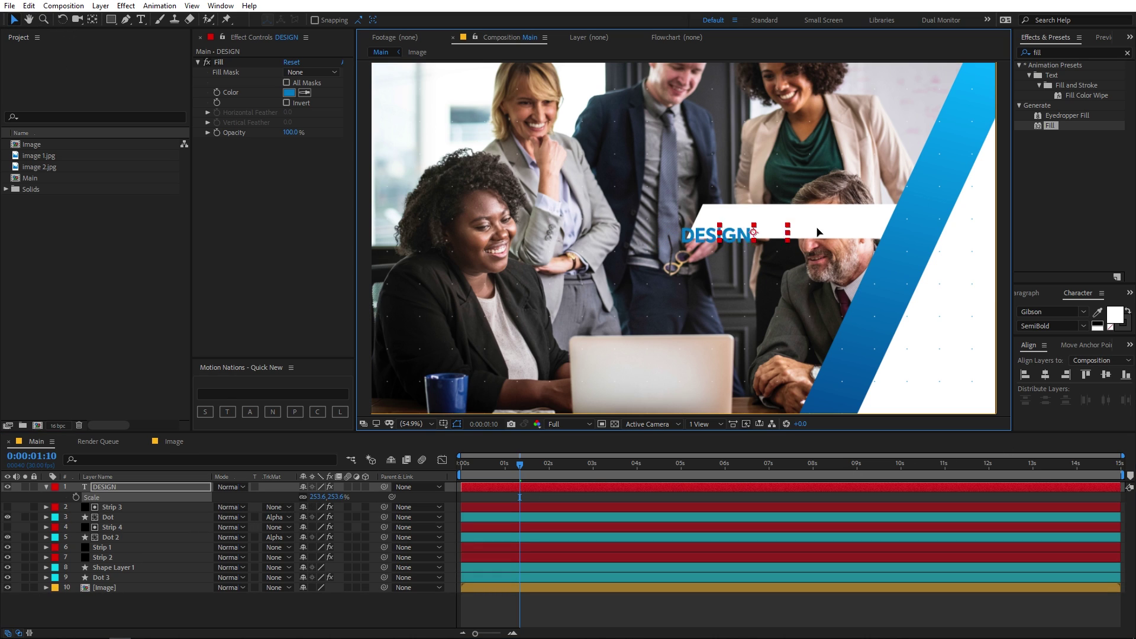
{"action": "left_click_drag", "start_coordinate": [710, 240], "coordinate": [816, 224]}
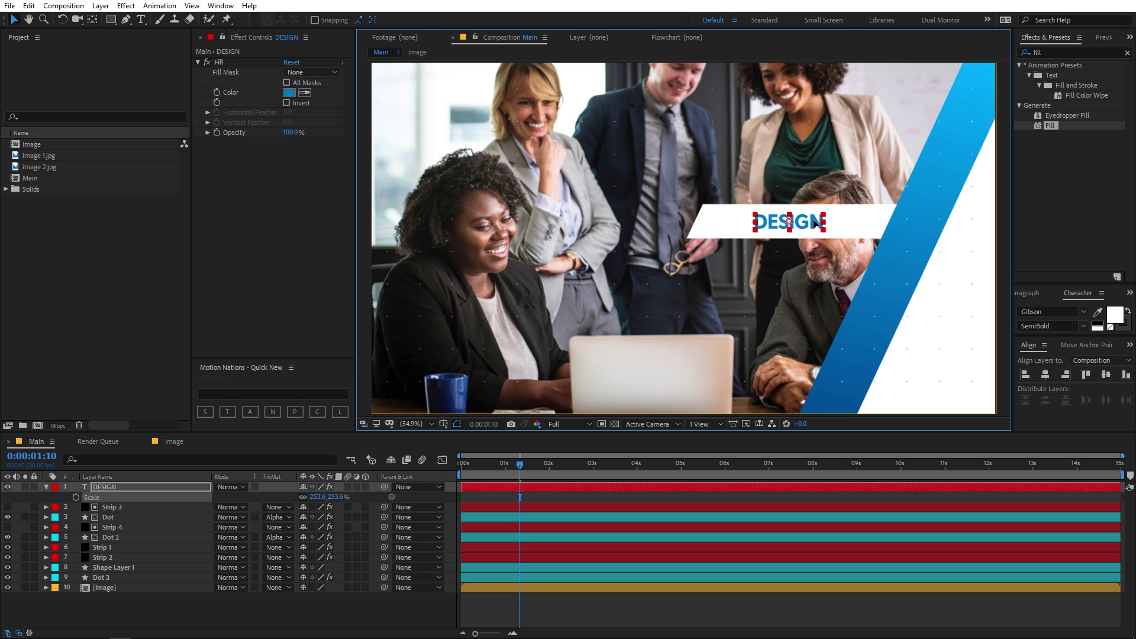
- Replace the DESIGN text with "BUSINESS"
{"action": "left_click", "coordinate": [155, 478]}
{"action": "double_click", "coordinate": [155, 487]}
{"action": "type", "text": "B"}
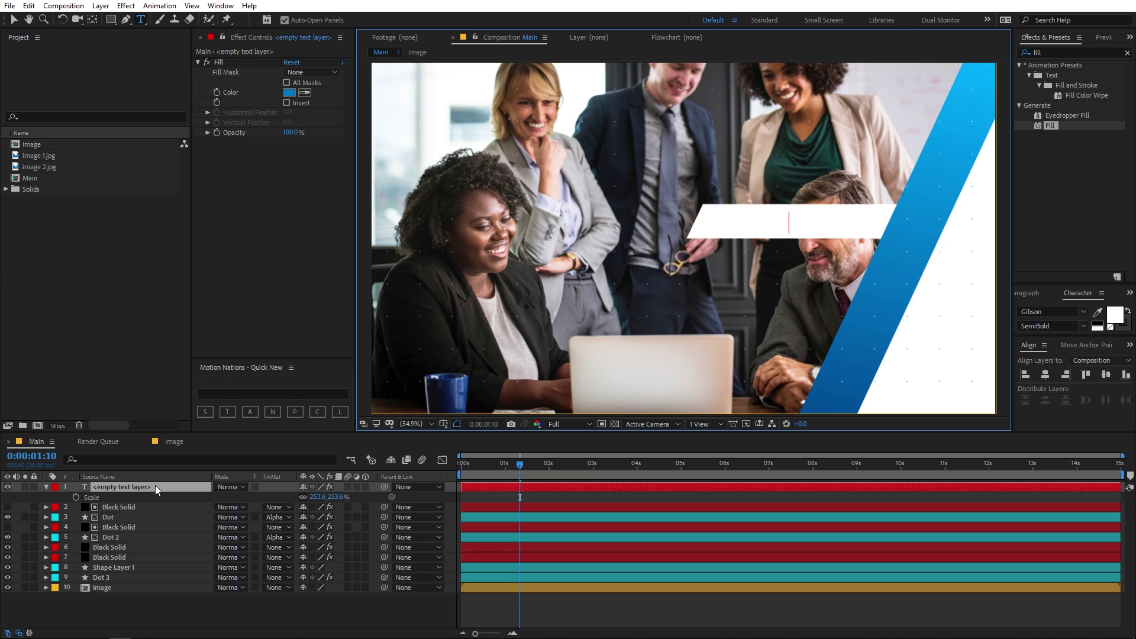
{"action": "type", "text": "USINESS"}
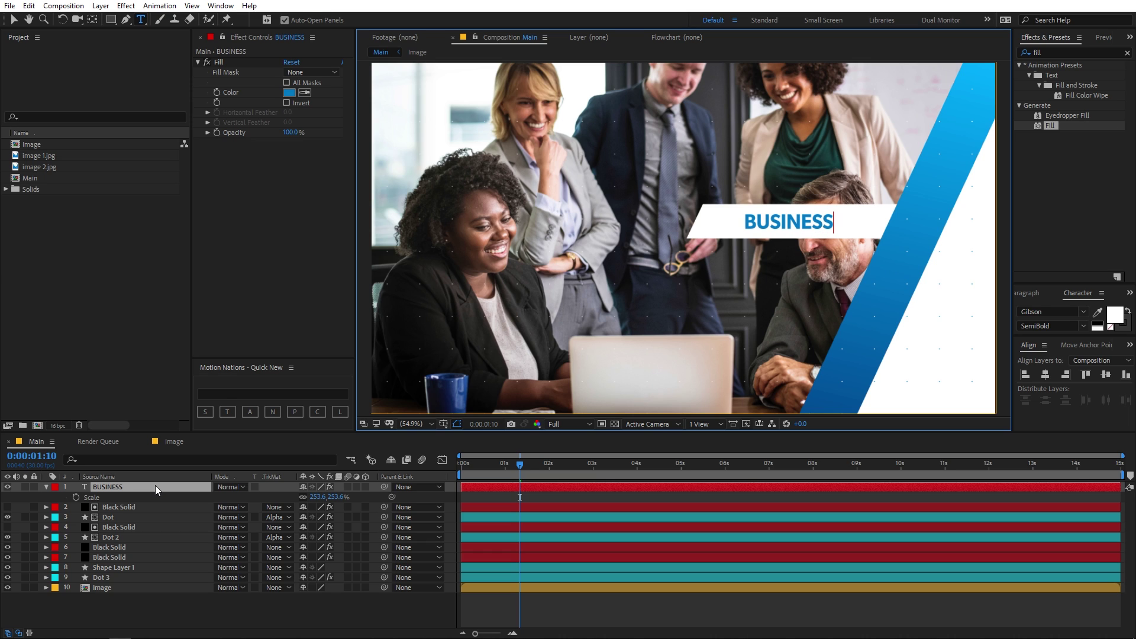
- Adjust the BUSINESS text's position on the white bar and scale it to 270.8%
{"action": "left_click", "coordinate": [14, 20]}
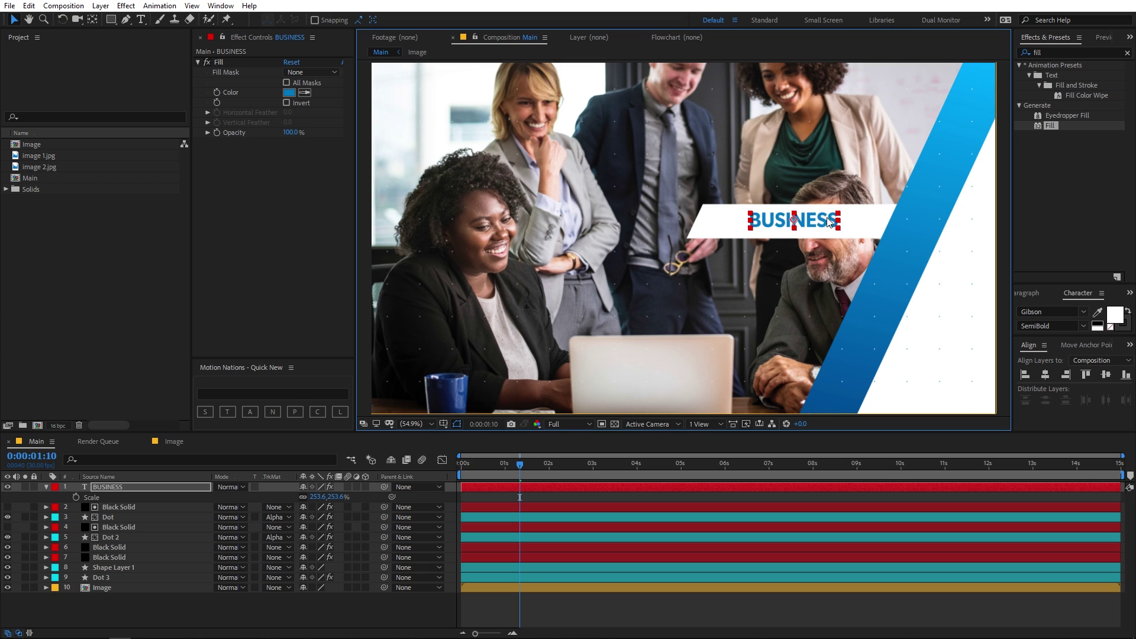
{"action": "scroll", "coordinate": [828, 222], "scroll_direction": "up", "scroll_amount": 2}
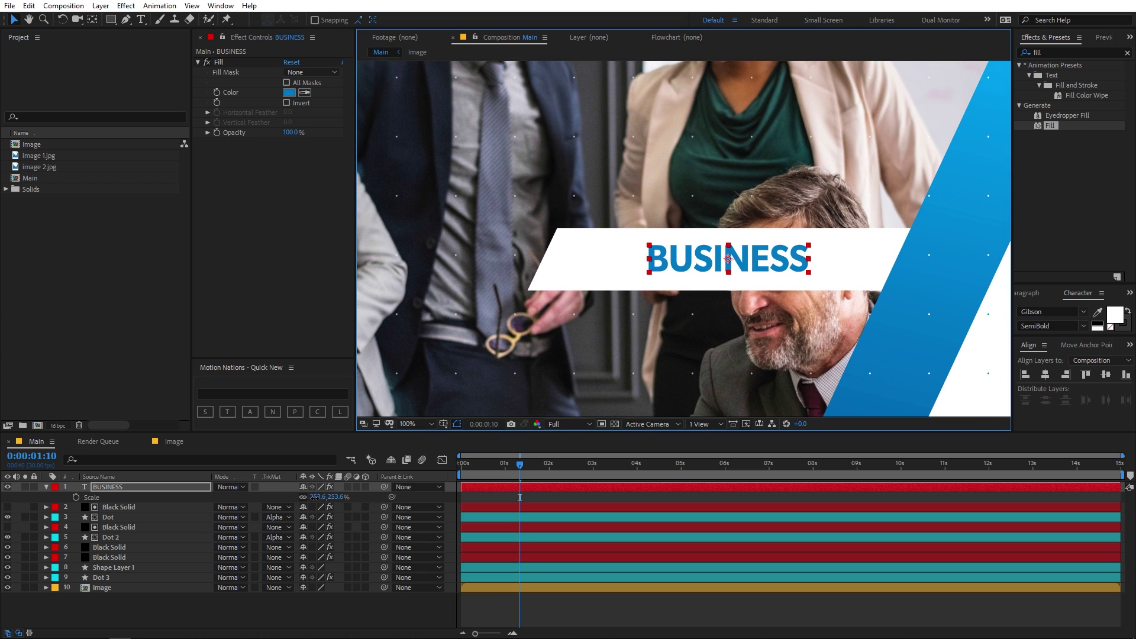
{"action": "left_click_drag", "start_coordinate": [320, 497], "coordinate": [675, 521]}
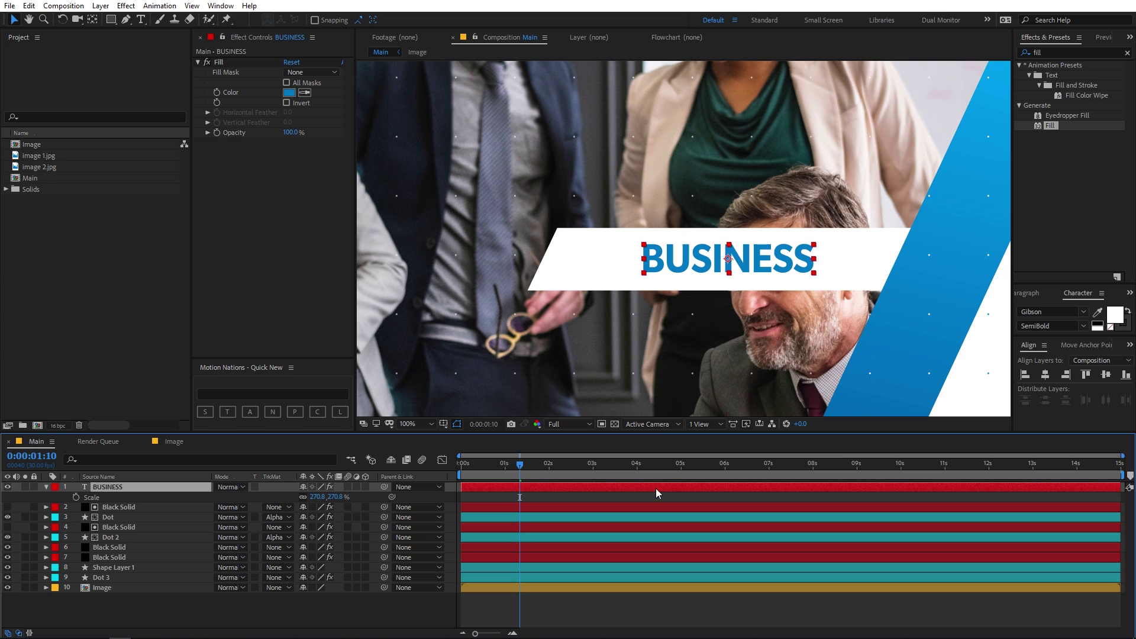
{"action": "scroll", "coordinate": [776, 258], "scroll_direction": "down", "scroll_amount": 2}
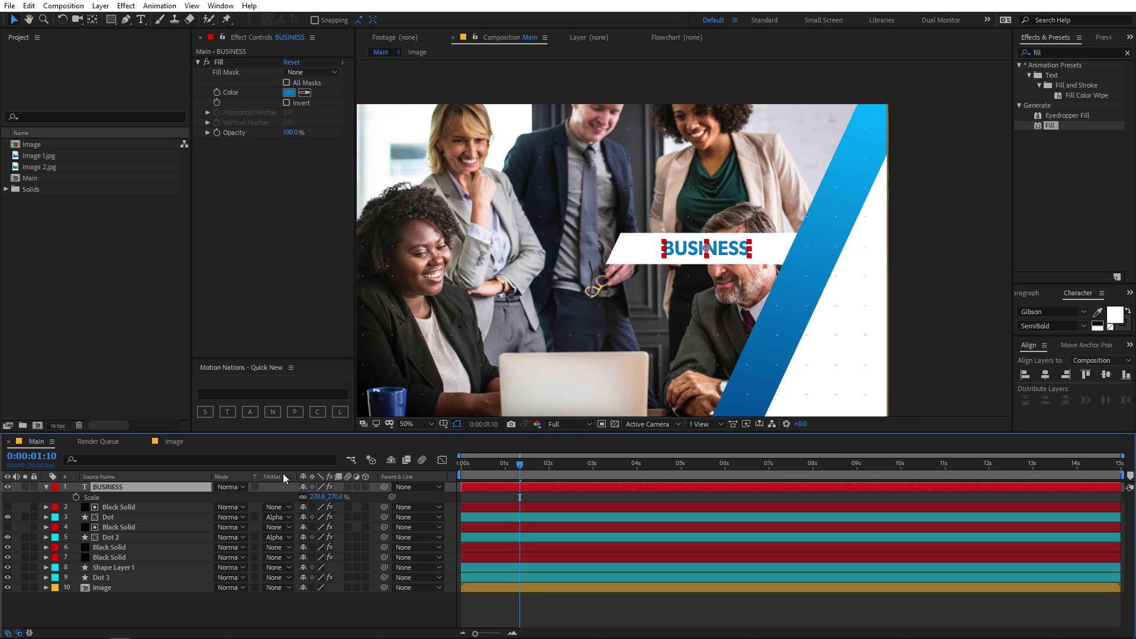
- Rename Shape Layer 1 as "Rectangle" and move the BUSINESS layer directly above it with its properties collapsed
{"action": "left_click", "coordinate": [117, 569]}
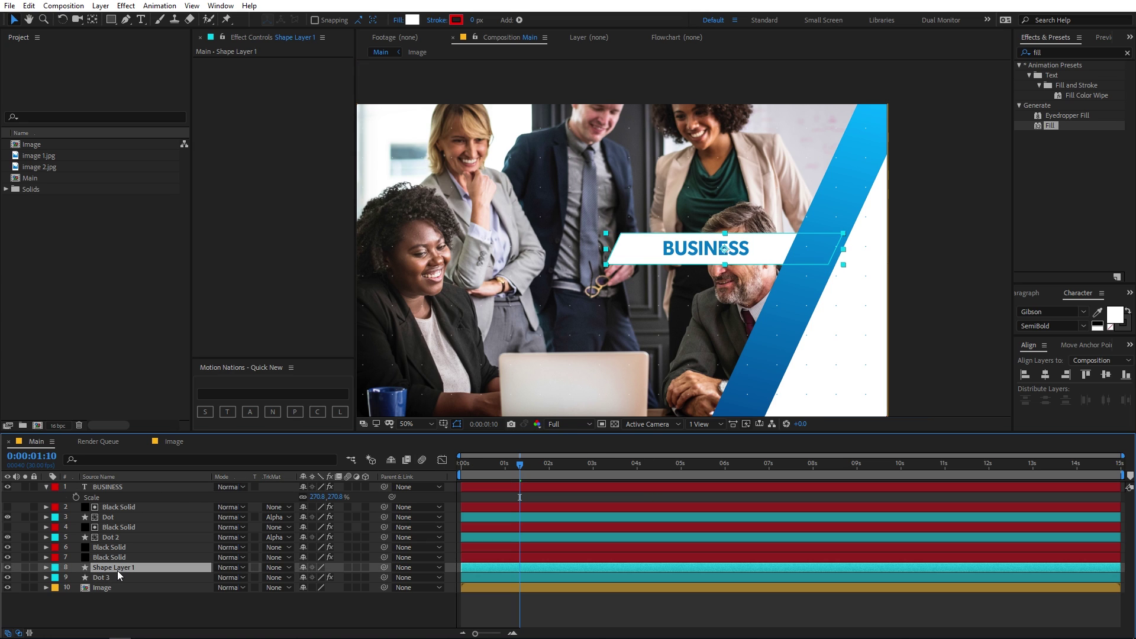
{"action": "key", "text": "Return"}
{"action": "type", "text": "Re"}
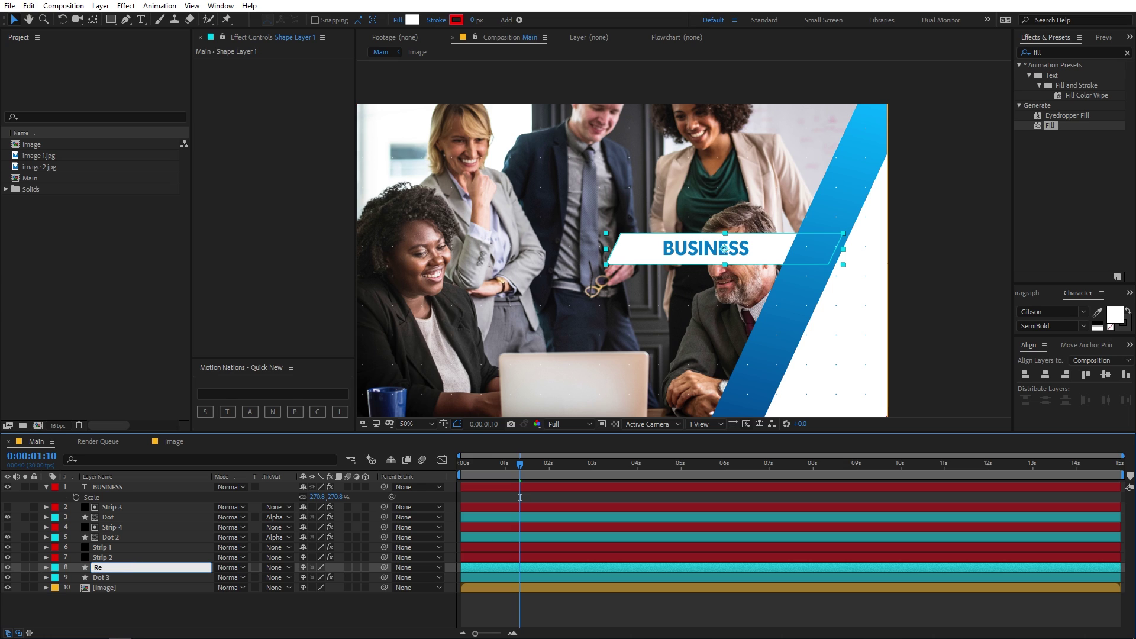
{"action": "type", "text": "ctangle"}
{"action": "key", "text": "Return"}
{"action": "left_click_drag", "start_coordinate": [133, 488], "coordinate": [130, 563]}
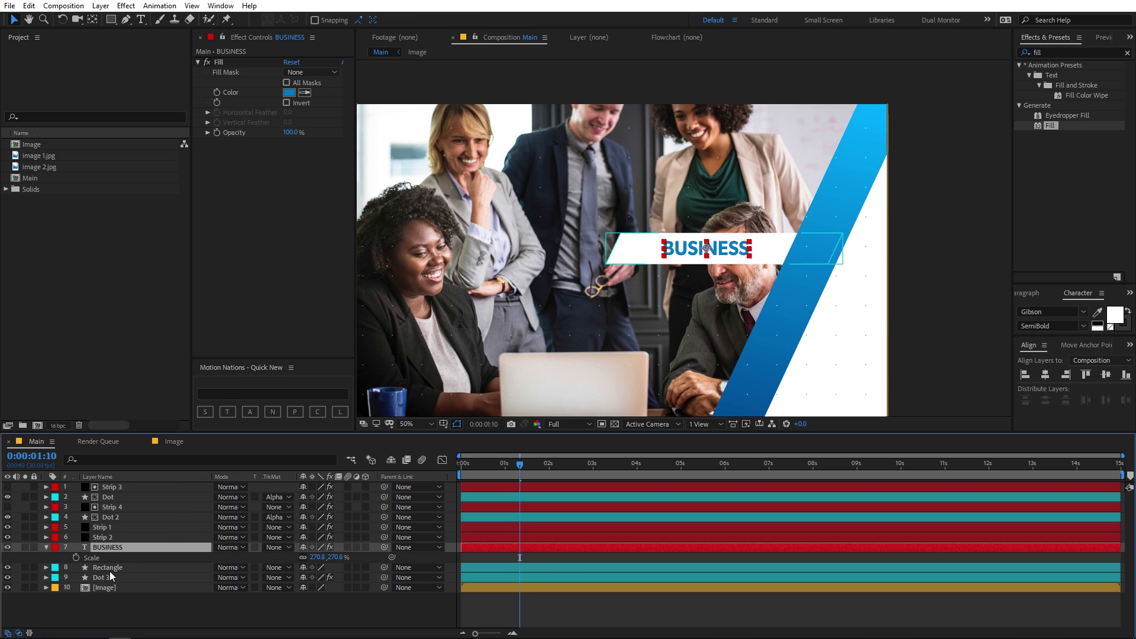
{"action": "left_click", "coordinate": [45, 547]}
- Duplicate the Rectangle layer, place the copy directly above BUSINESS, and select the BUSINESS layer
{"action": "left_click", "coordinate": [102, 558]}
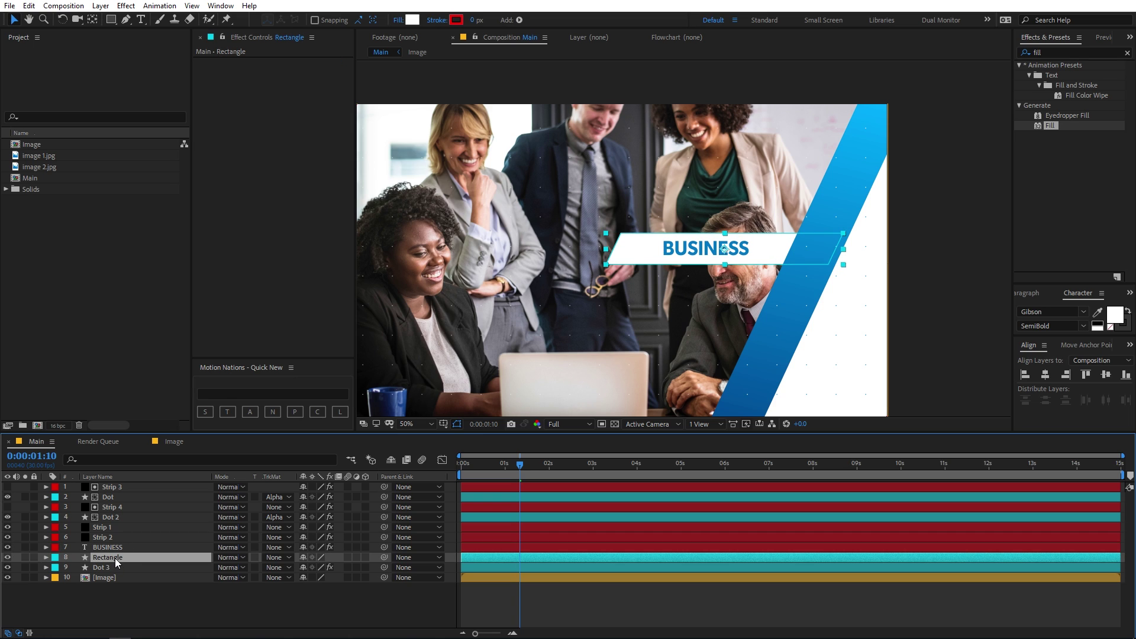
{"action": "key", "text": "ctrl+d"}
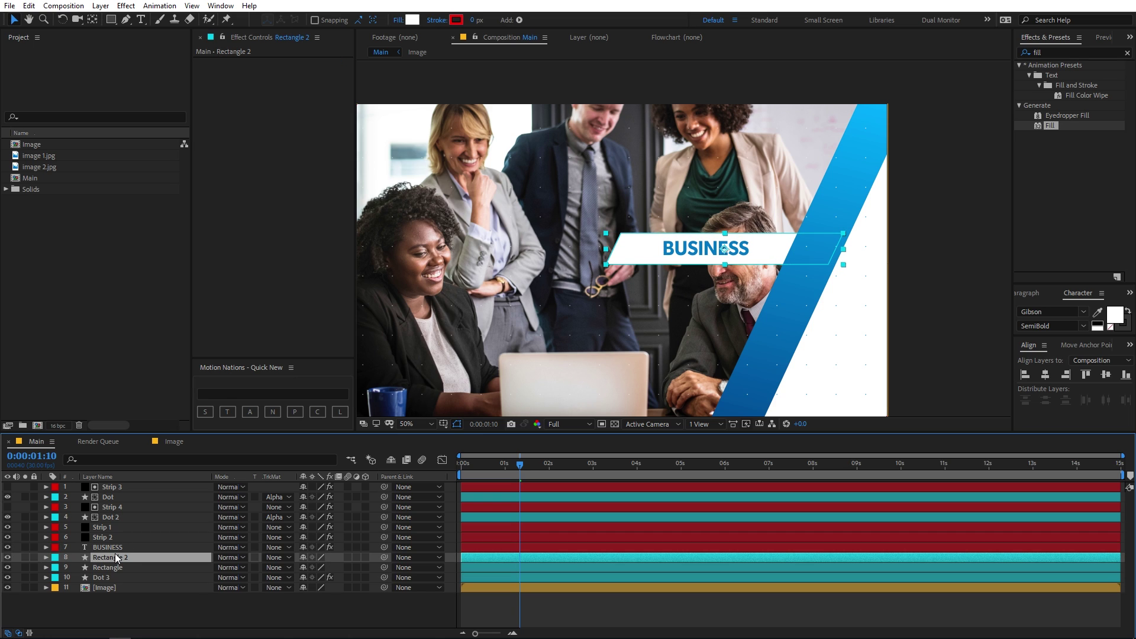
{"action": "key", "text": "ctrl+bracketright"}
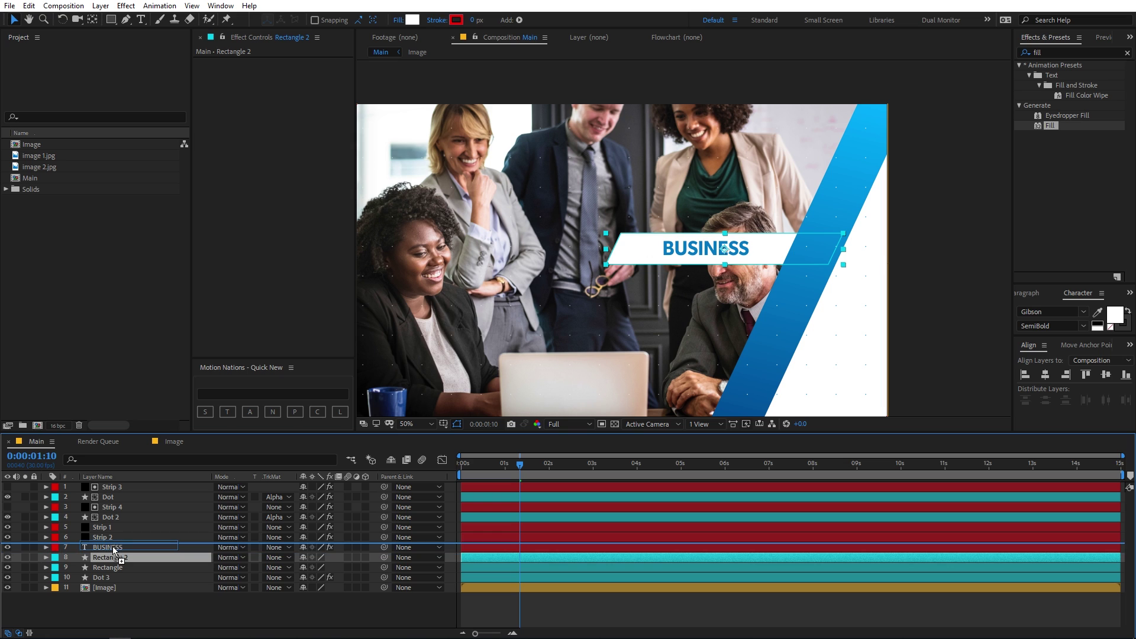
{"action": "left_click", "coordinate": [106, 558]}
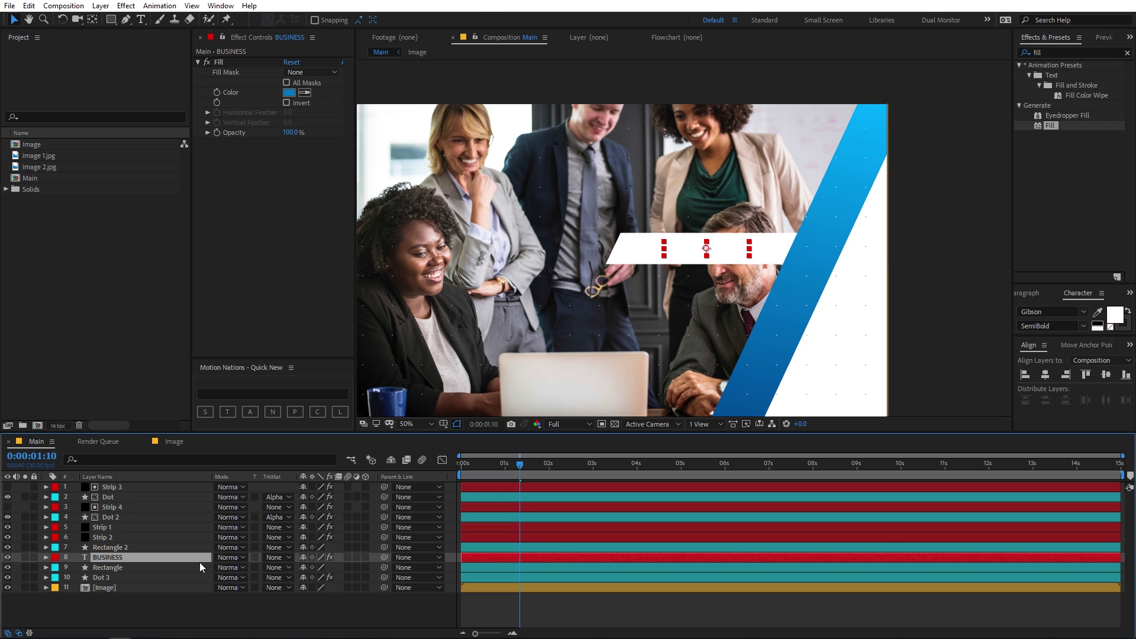
- Set the BUSINESS layer's track matte to Alpha Matte from Rectangle 2 and preview the result
{"action": "left_click", "coordinate": [274, 558]}
{"action": "left_click", "coordinate": [290, 588]}
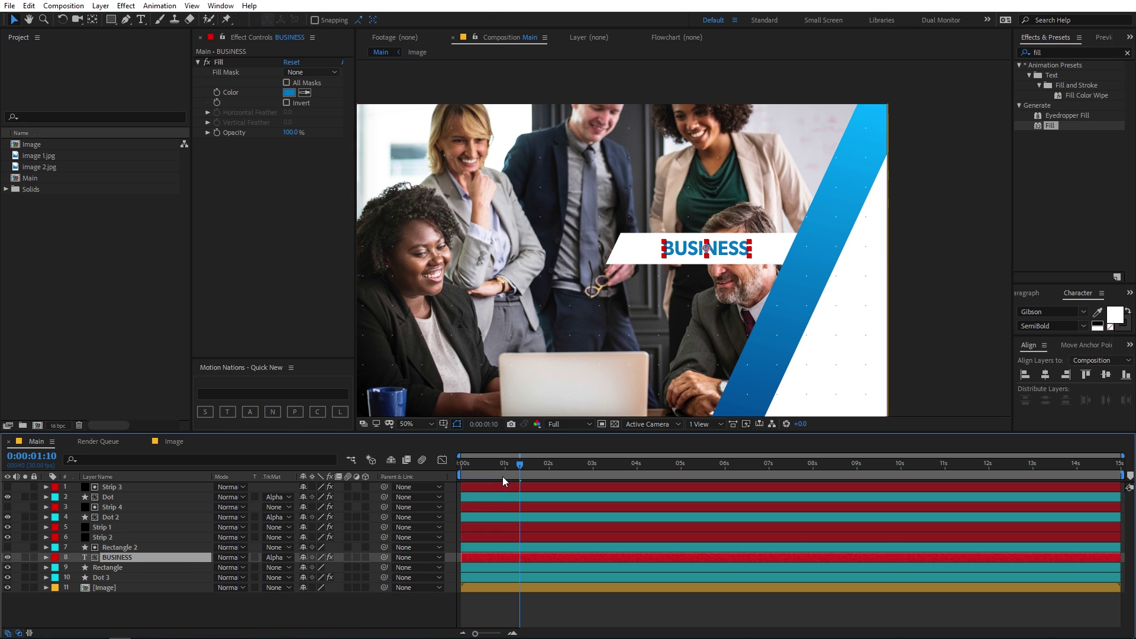
{"action": "mouse_move", "coordinate": [515, 463]}
{"action": "left_mouse_down"}
{"action": "mouse_move", "coordinate": [445, 466]}
{"action": "mouse_move", "coordinate": [496, 468]}
{"action": "left_mouse_up"}
{"action": "key", "text": "space"}
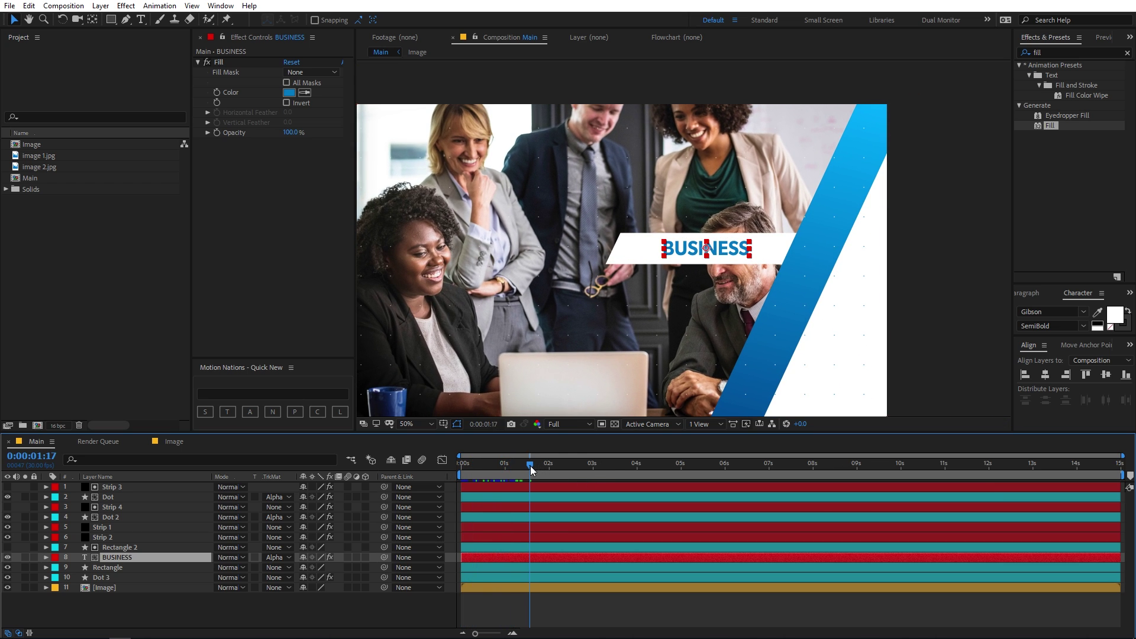
- At 0:00:01:24, add a Tracking animator to the BUSINESS text layer
{"action": "left_click_drag", "start_coordinate": [531, 471], "coordinate": [540, 468]}
{"action": "left_click", "coordinate": [46, 558]}
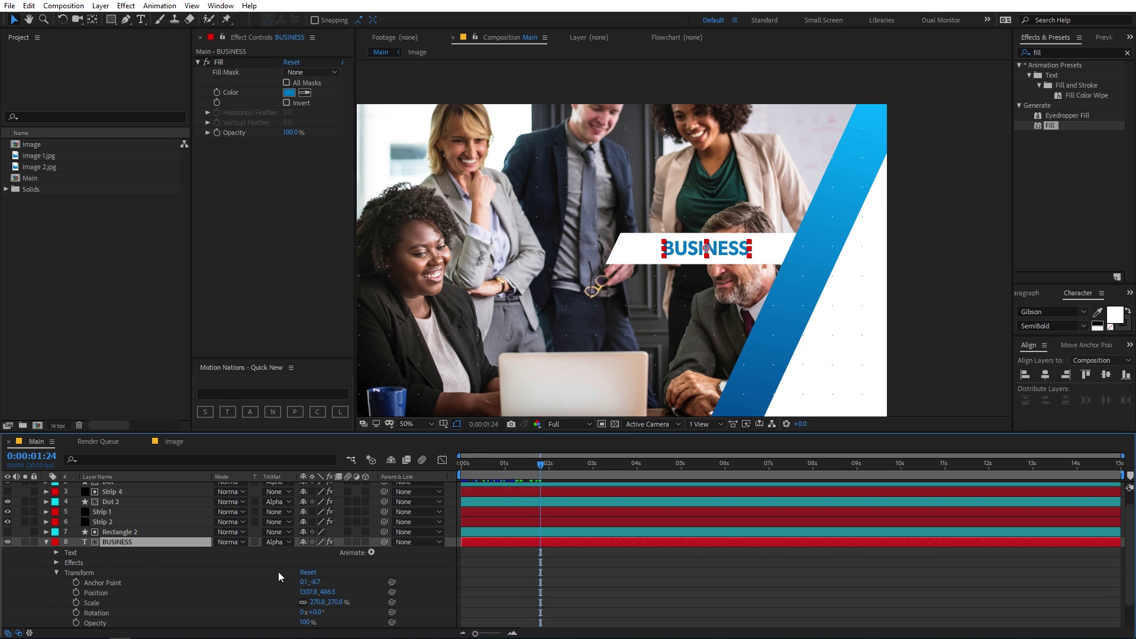
{"action": "left_click", "coordinate": [371, 553]}
{"action": "left_click", "coordinate": [409, 467]}
{"action": "scroll", "coordinate": [211, 582], "scroll_direction": "down", "scroll_amount": 2}
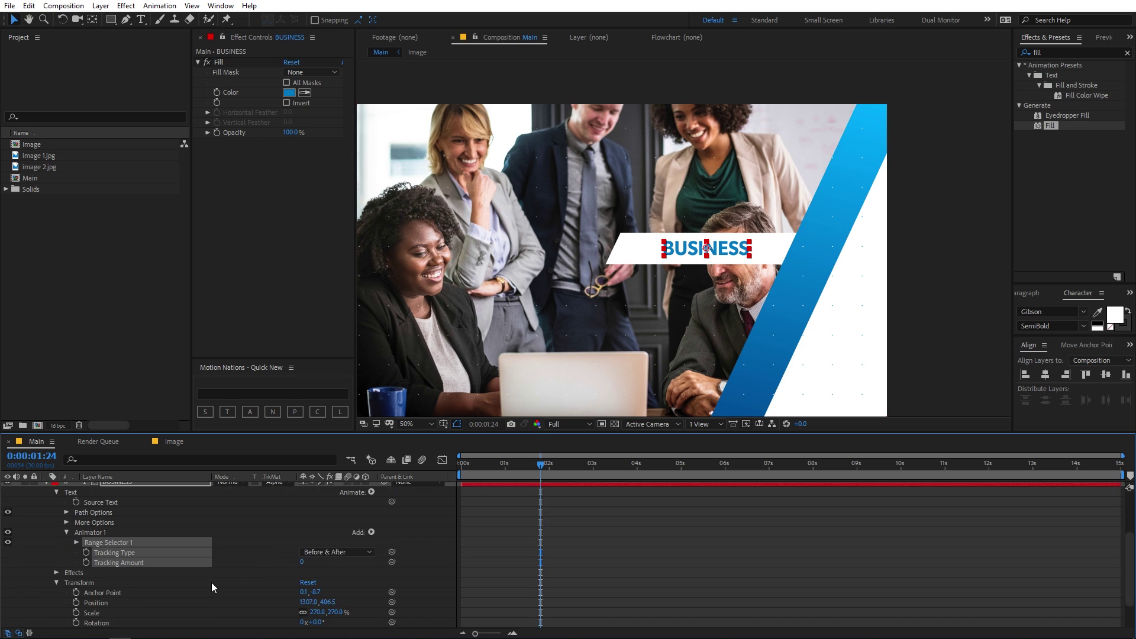
{"action": "scroll", "coordinate": [211, 582], "scroll_direction": "down", "scroll_amount": 1}
{"action": "scroll", "coordinate": [206, 560], "scroll_direction": "up", "scroll_amount": 1}
- Keyframe the BUSINESS text's Tracking Amount at 0 at 0:00:01:24 and at 93 on the first frame, and preview it
{"action": "left_click", "coordinate": [114, 566]}
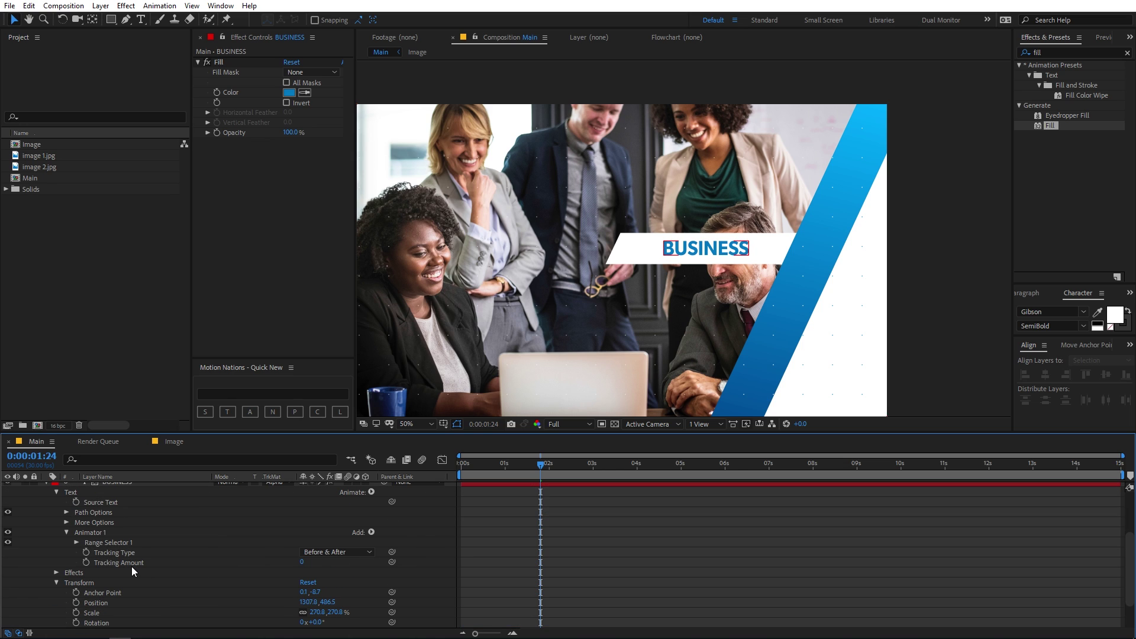
{"action": "left_click", "coordinate": [130, 565]}
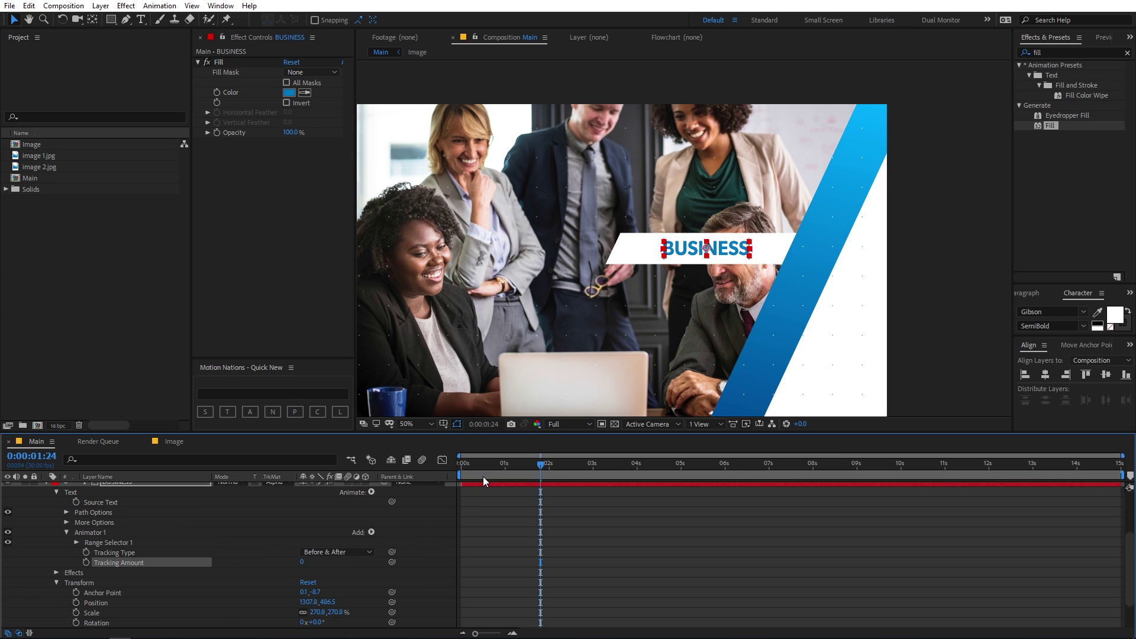
{"action": "left_click", "coordinate": [86, 562]}
{"action": "key", "text": "Home"}
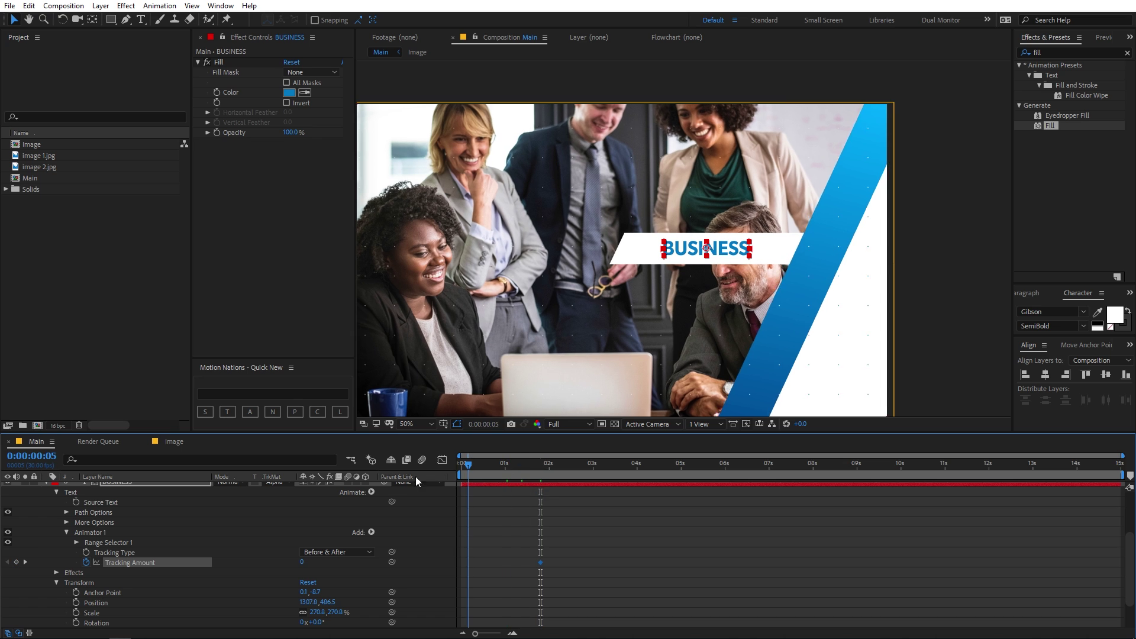
{"action": "left_click_drag", "start_coordinate": [302, 564], "coordinate": [369, 560]}
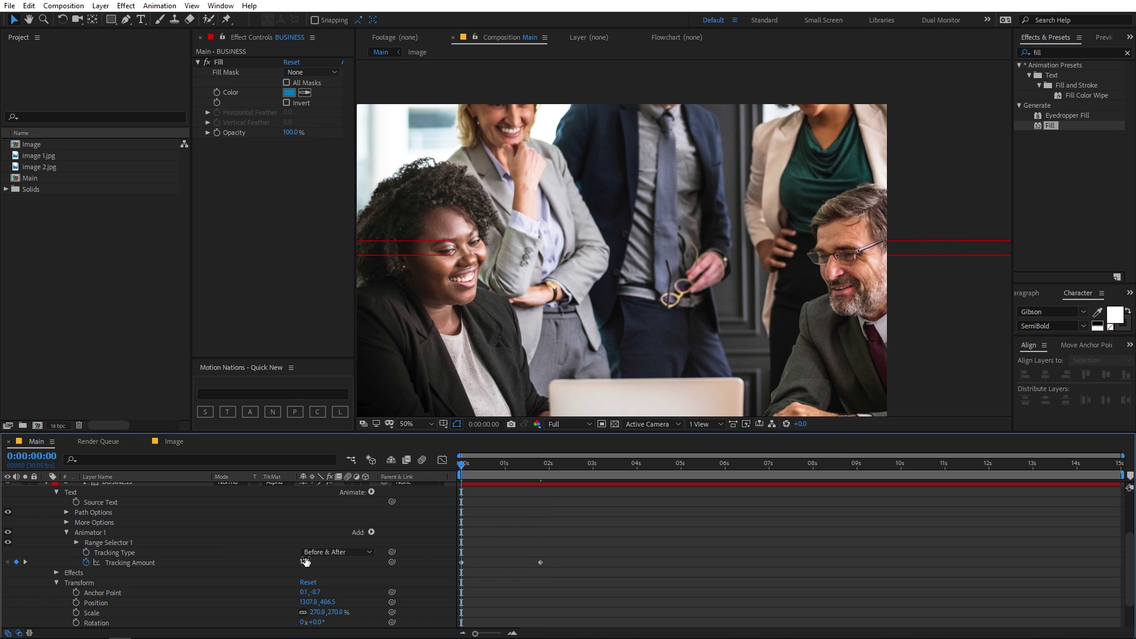
{"action": "key", "text": "space"}
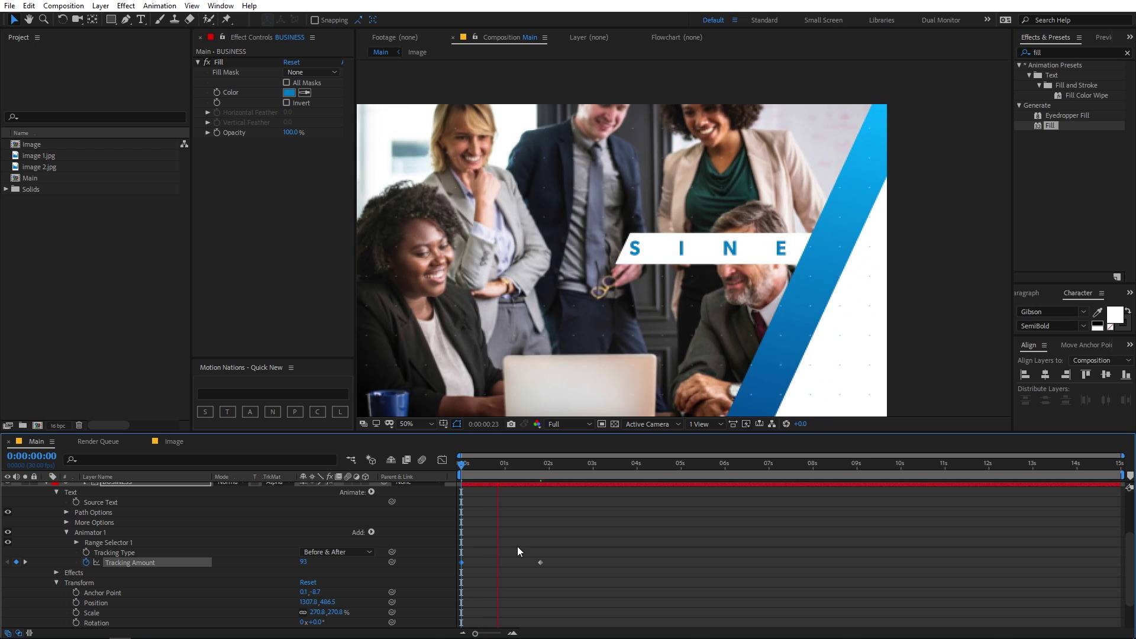
- Ease both Tracking Amount keyframes, reshape their speed curve for a fast start and long slow finish, and preview it
{"action": "left_click_drag", "start_coordinate": [581, 560], "coordinate": [436, 567]}
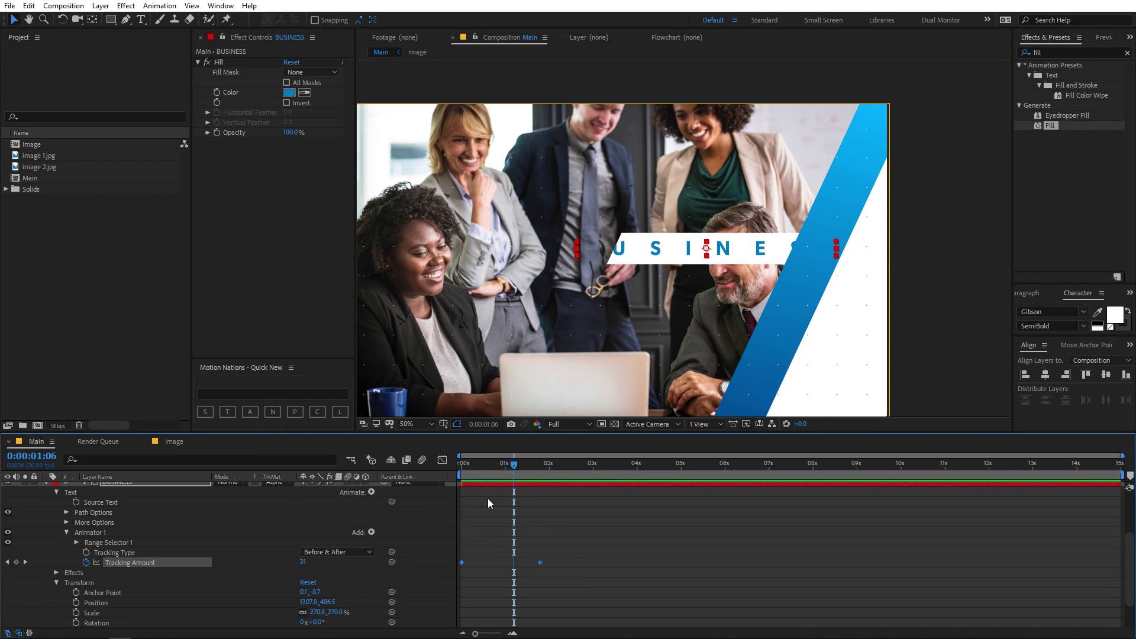
{"action": "left_click_drag", "start_coordinate": [520, 467], "coordinate": [541, 467]}
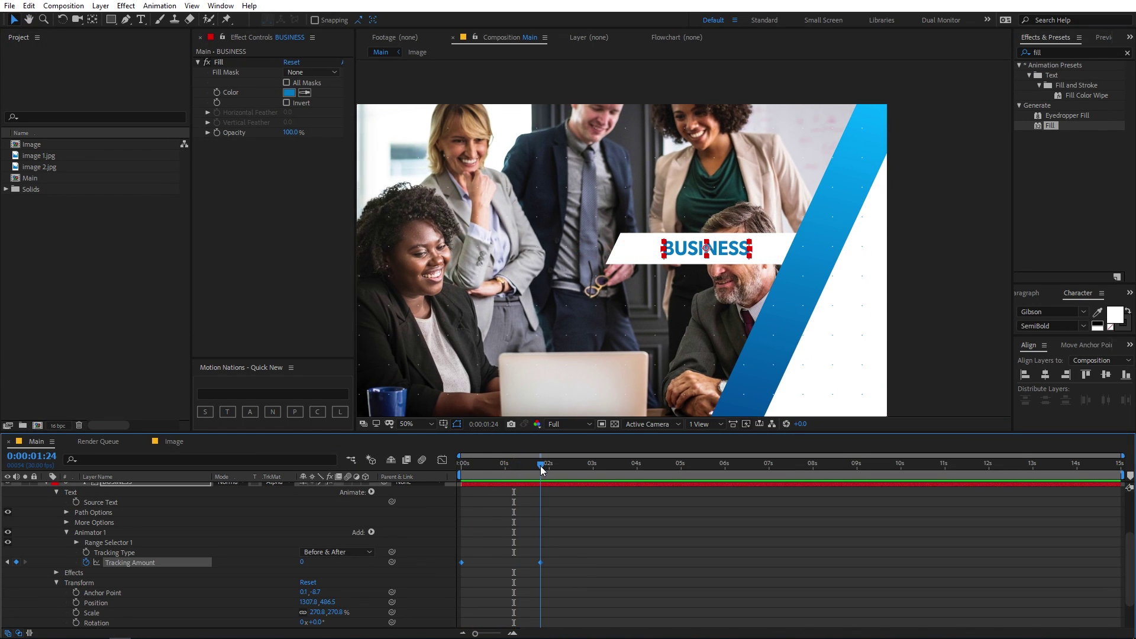
{"action": "left_click_drag", "start_coordinate": [563, 563], "coordinate": [445, 568]}
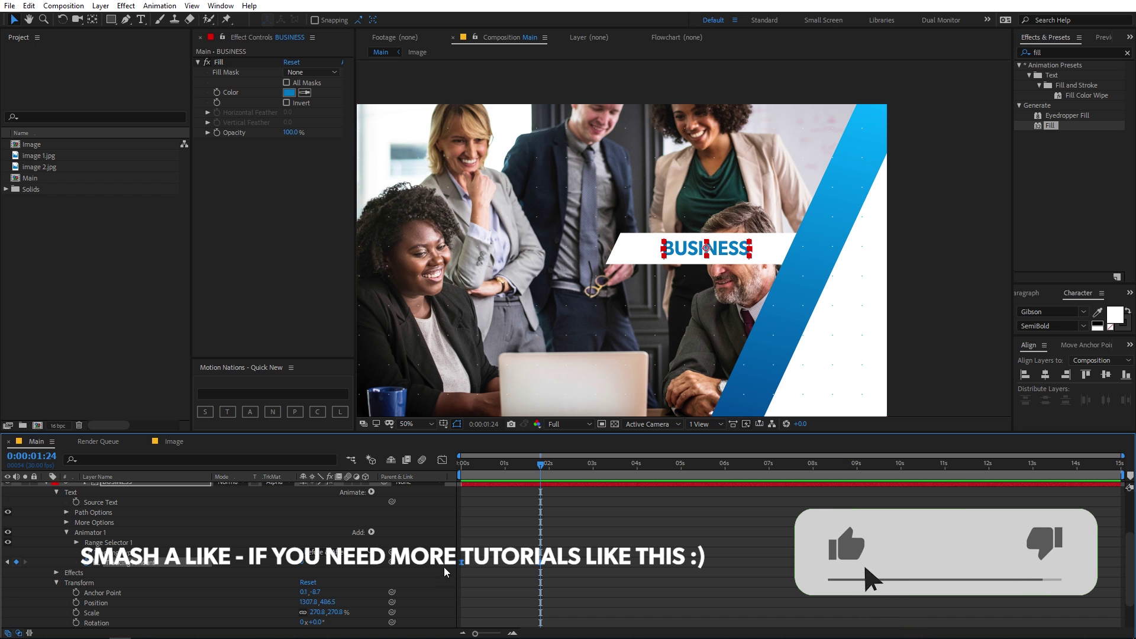
{"action": "left_click", "coordinate": [442, 460]}
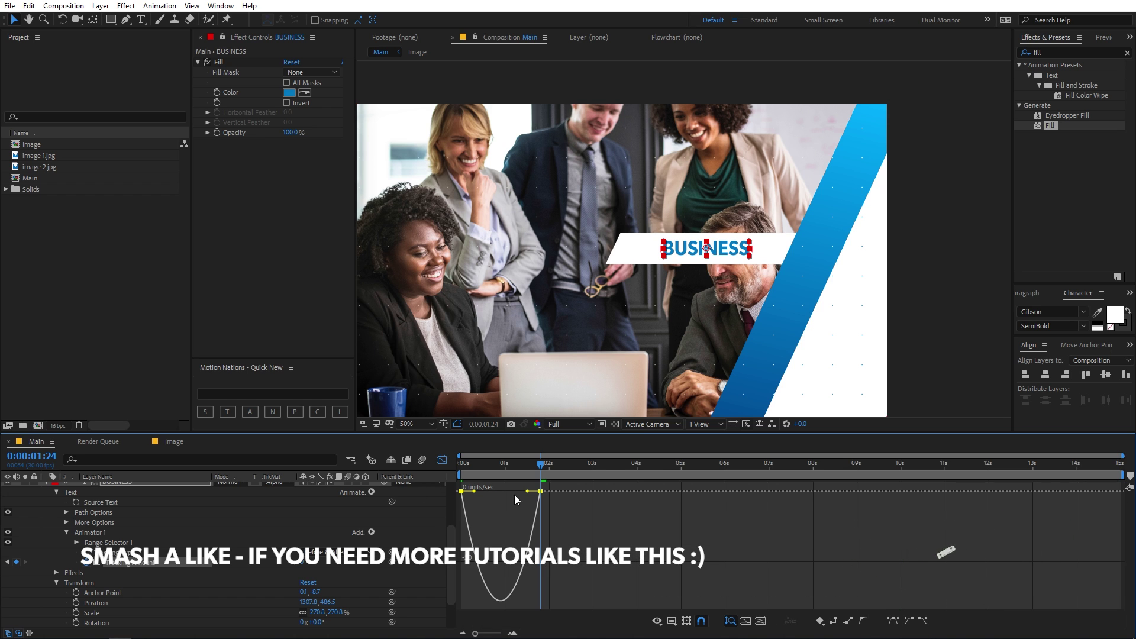
{"action": "left_click_drag", "start_coordinate": [514, 495], "coordinate": [504, 491]}
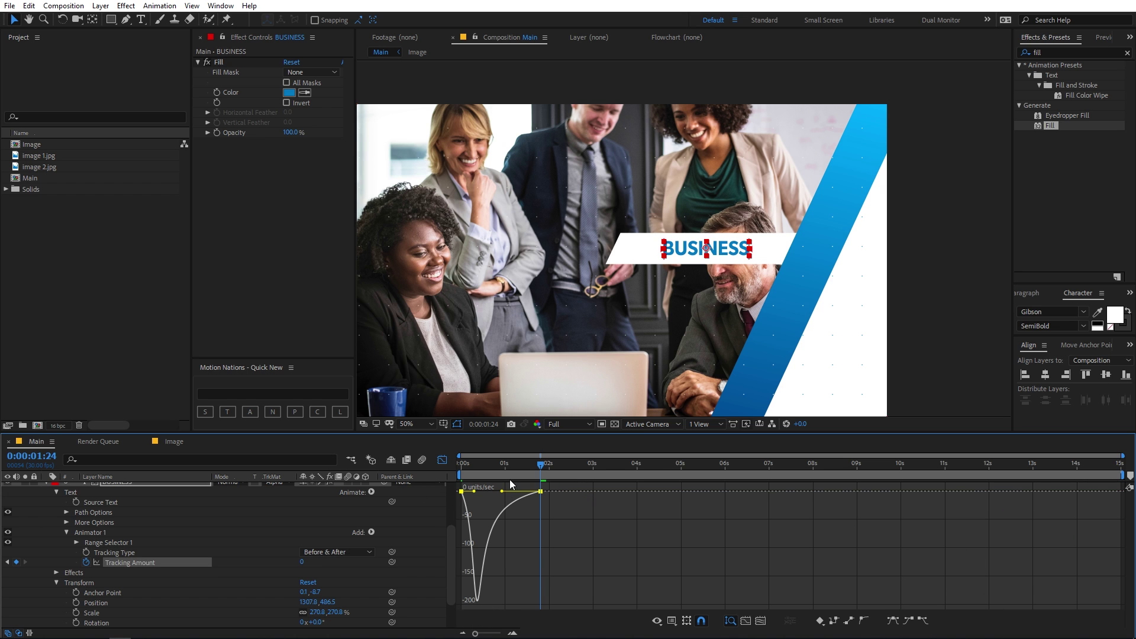
{"action": "key", "text": "space"}
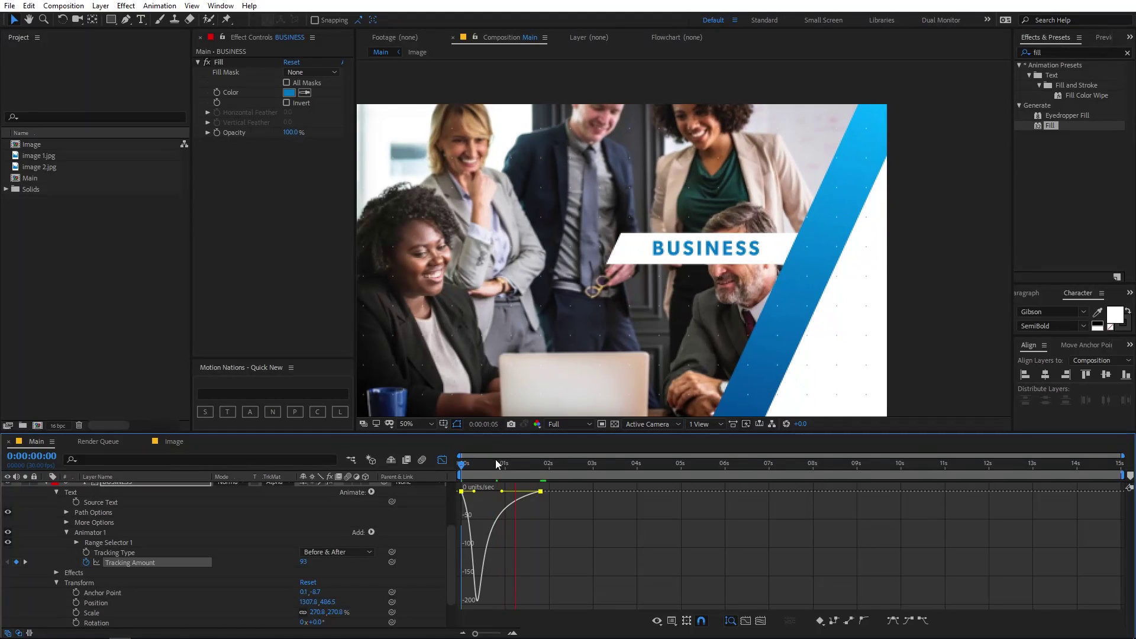
{"action": "left_click", "coordinate": [442, 460]}
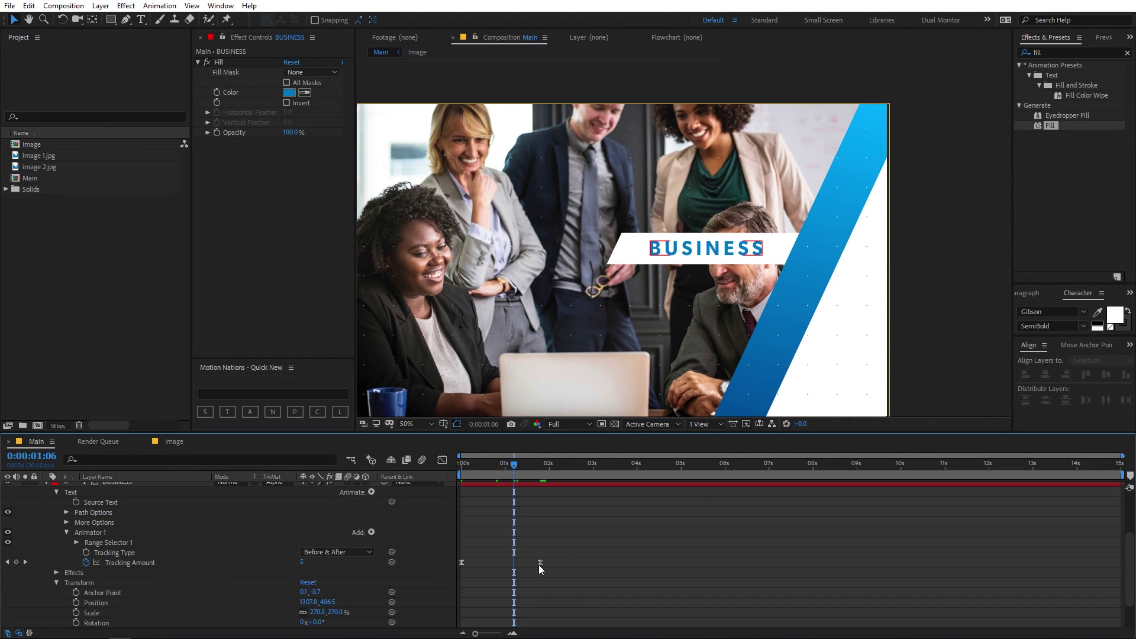
- Move the final Tracking Amount keyframe to 0:00:01:18 and preview the animation from the beginning
{"action": "left_click_drag", "start_coordinate": [539, 563], "coordinate": [530, 563]}
{"action": "key", "text": "Home"}
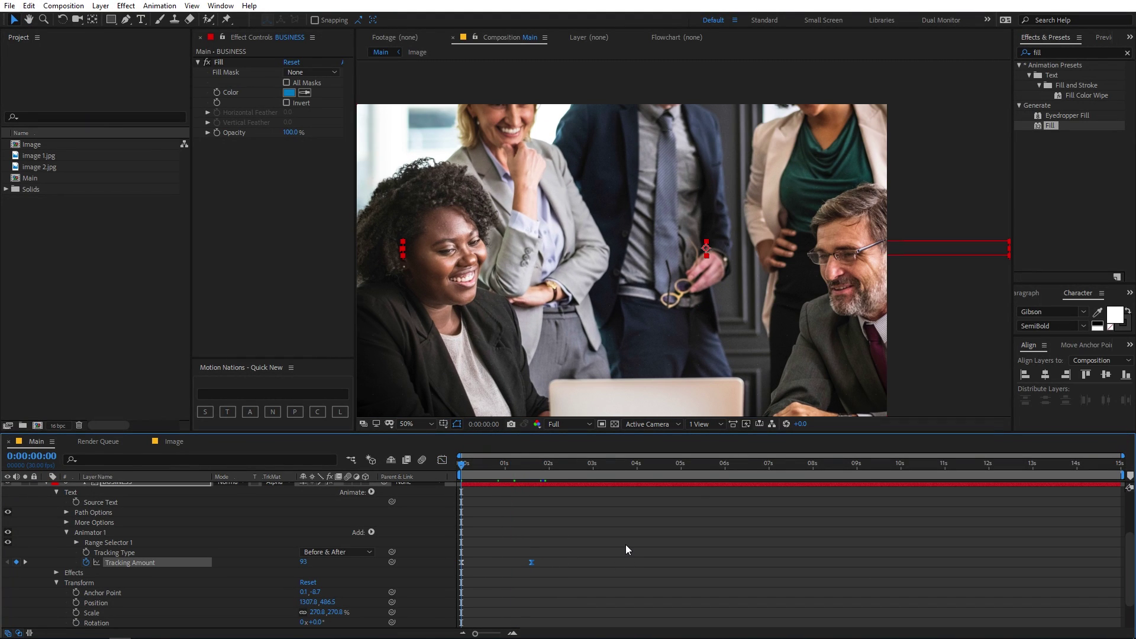
{"action": "key", "text": "space"}
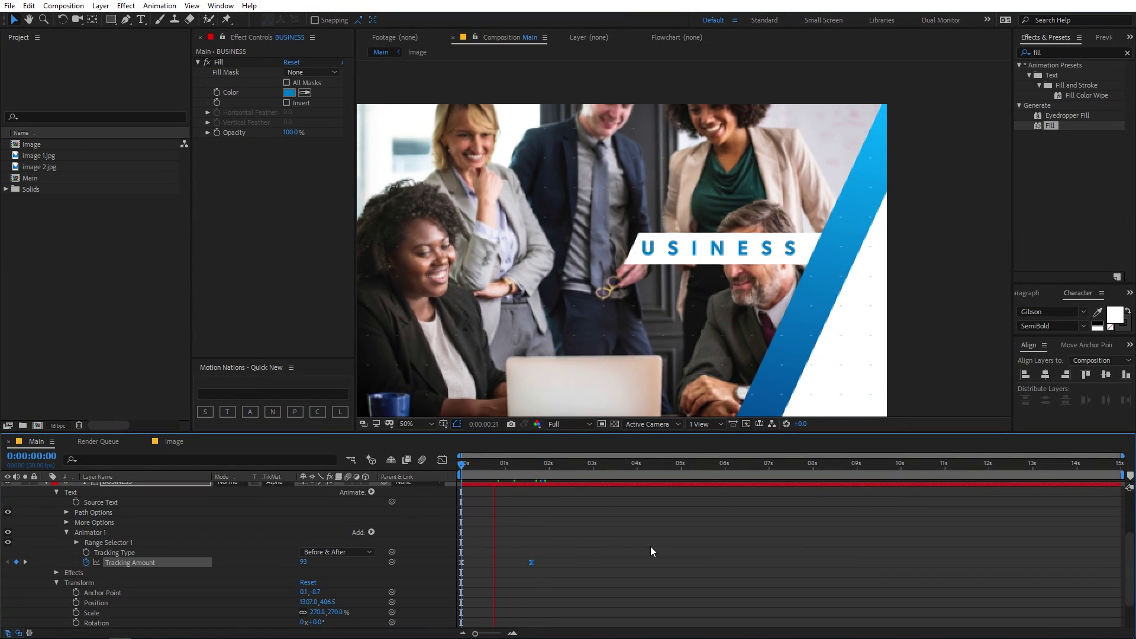
{"action": "key", "text": "space"}
{"action": "key", "text": "comma"}
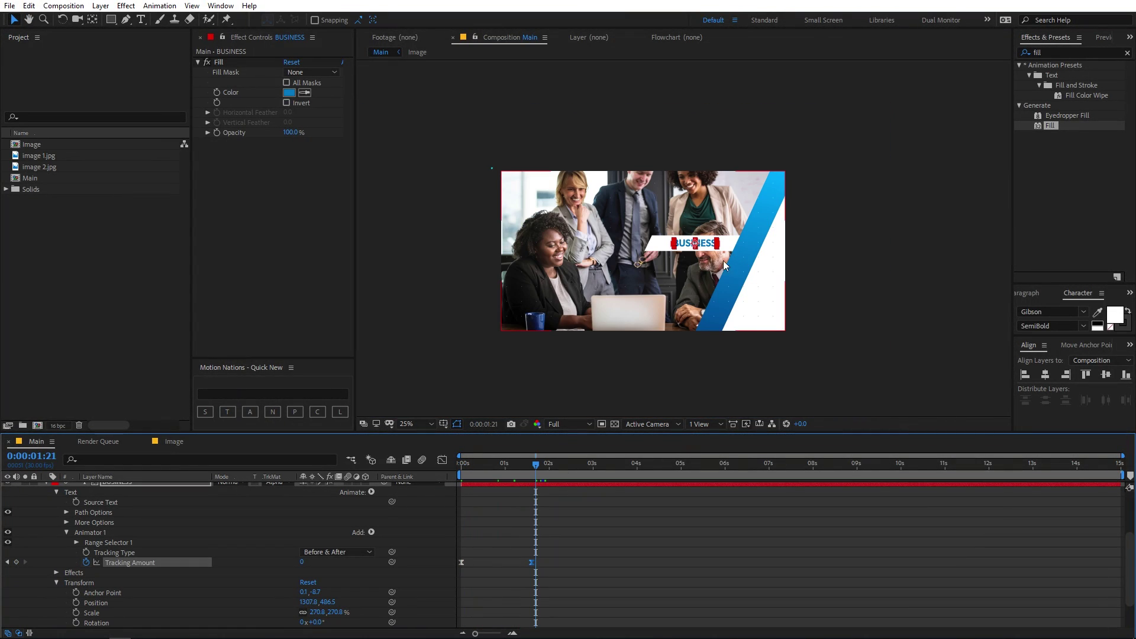
{"action": "key", "text": "Home"}
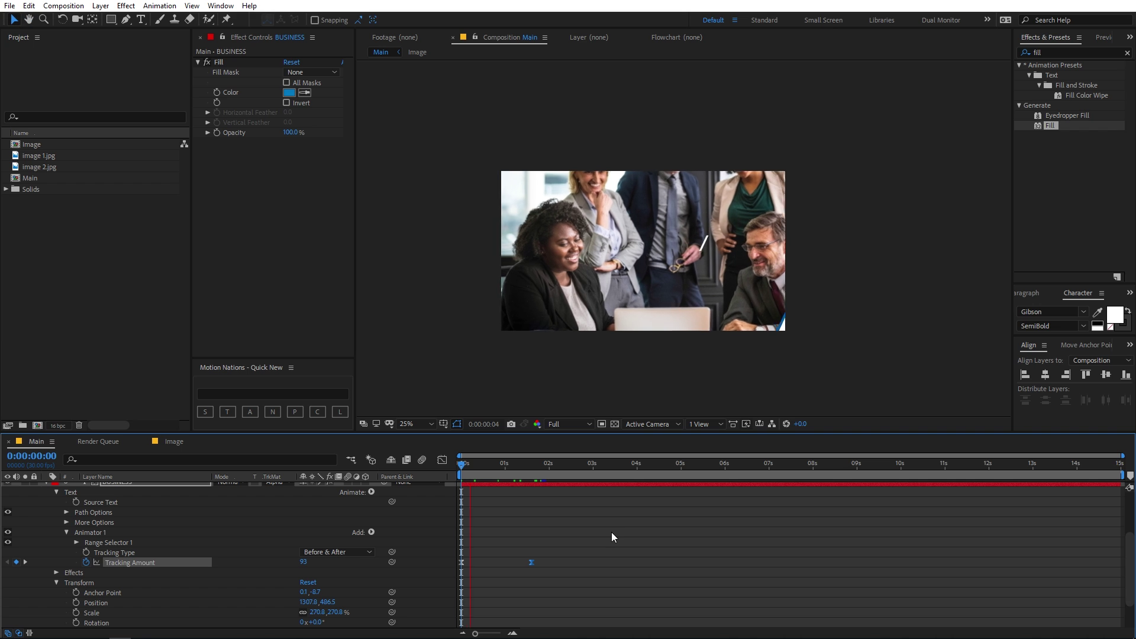
{"action": "key", "text": "space"}
{"action": "key", "text": "period"}
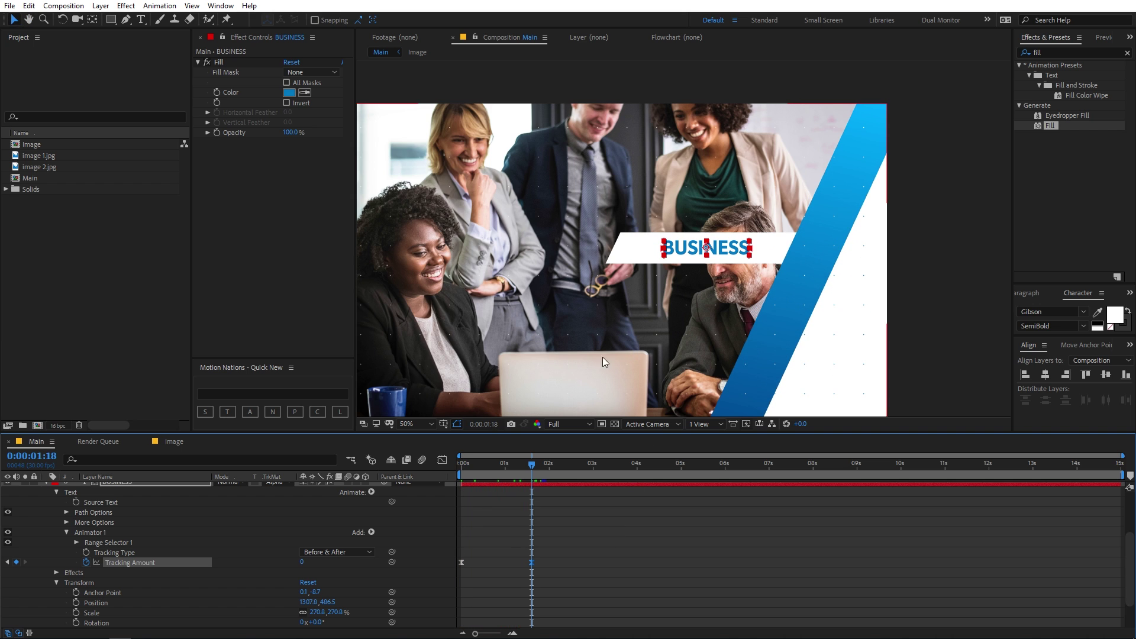
- Fit the composition in the viewer and collapse the properties of all layers
{"action": "left_click", "coordinate": [413, 422]}
{"action": "left_click", "coordinate": [424, 225]}
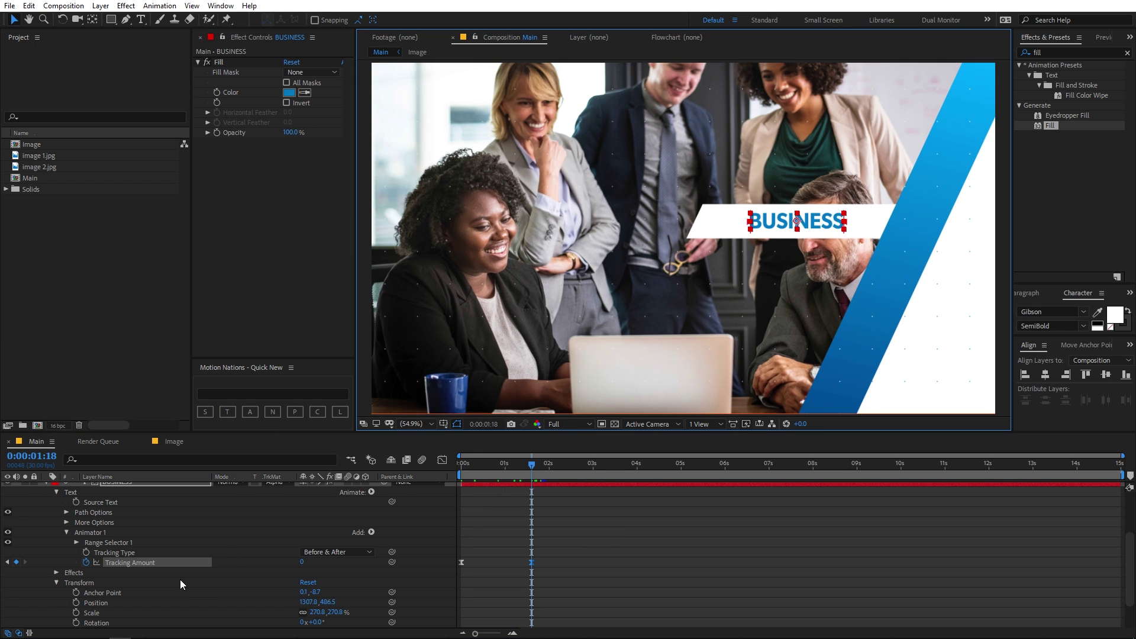
{"action": "scroll", "coordinate": [180, 569], "scroll_direction": "up", "scroll_amount": 3}
{"action": "key", "text": "ctrl+a"}
{"action": "key", "text": "u"}
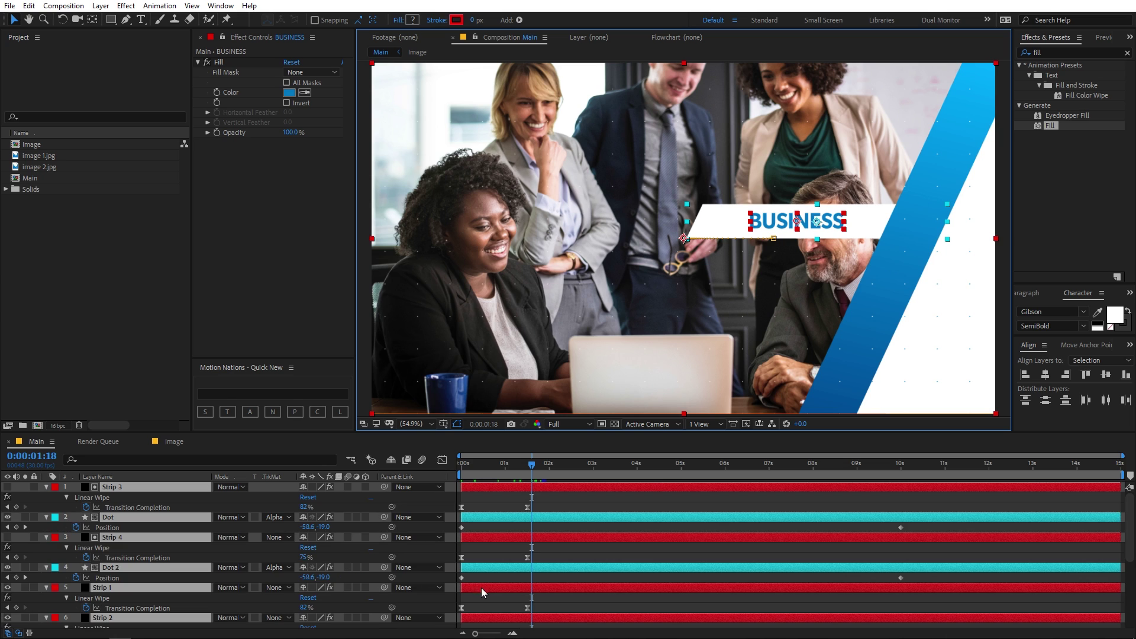
{"action": "key", "text": "u"}
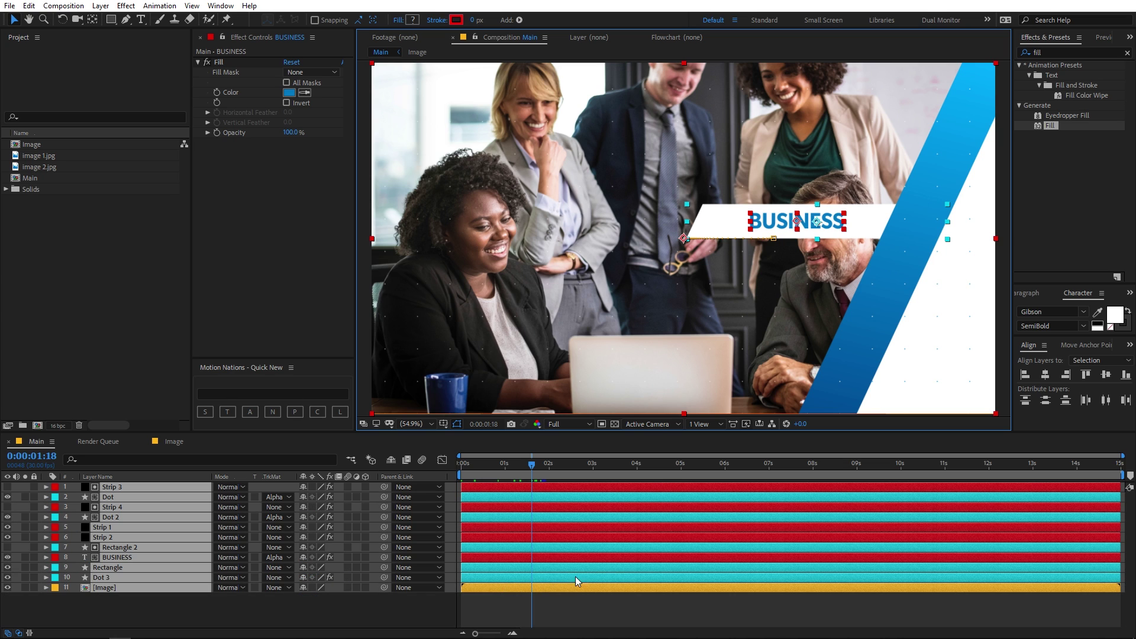
{"action": "left_click", "coordinate": [649, 595]}
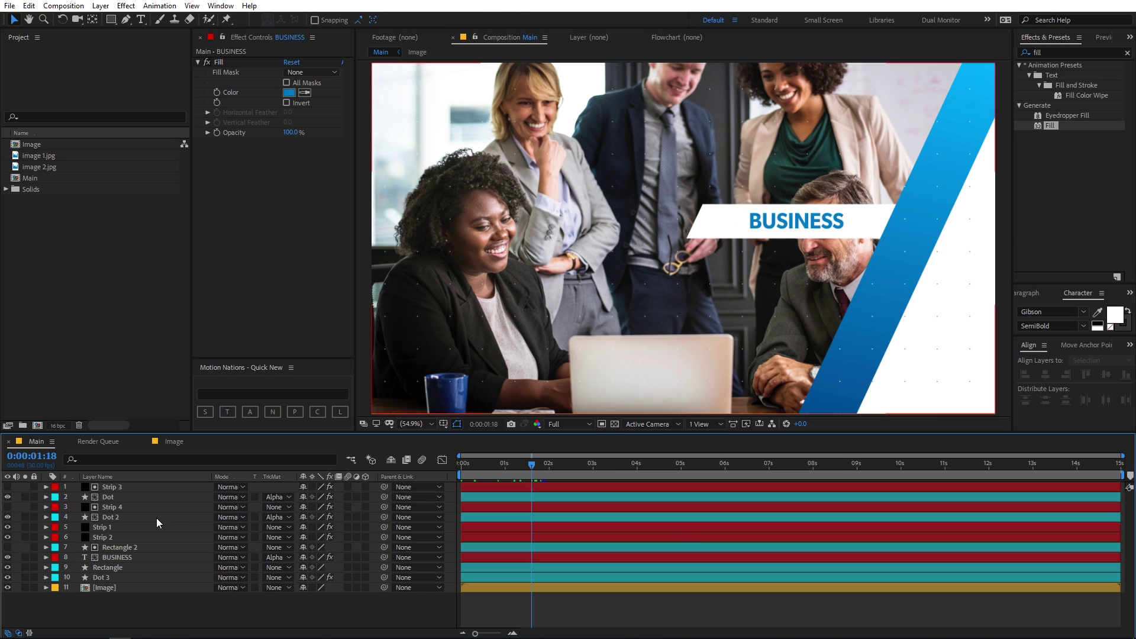
- Rename the Rectangle 2 layer as "Mask"
{"action": "left_click", "coordinate": [119, 549]}
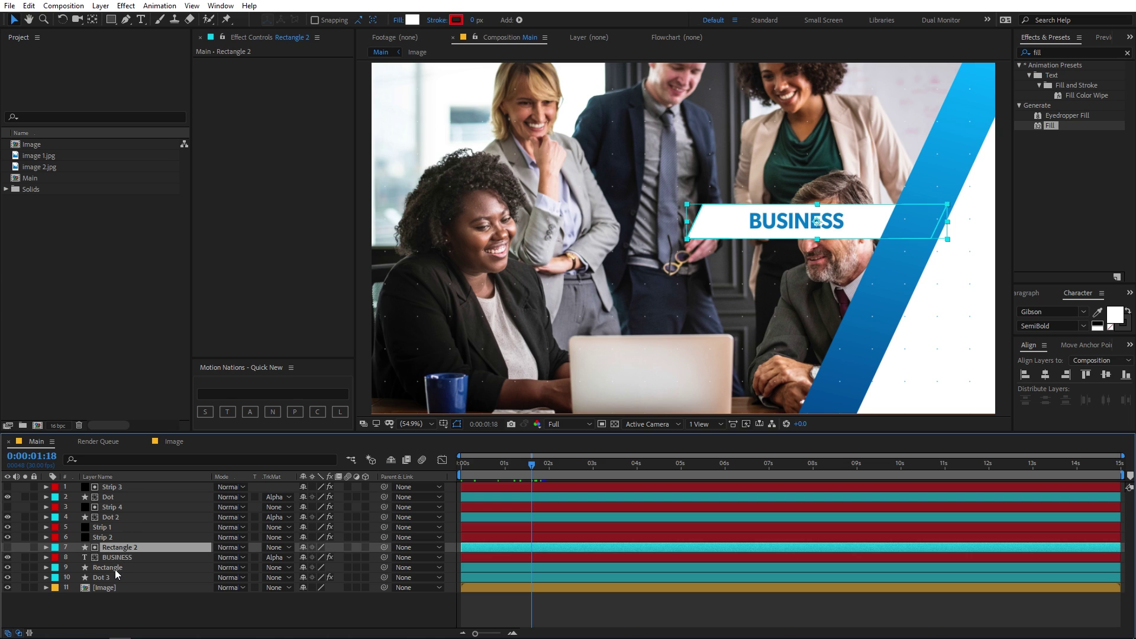
{"action": "left_click", "coordinate": [114, 559]}
{"action": "left_click", "coordinate": [122, 547]}
{"action": "key", "text": "Return"}
{"action": "type", "text": "Mask"}
{"action": "key", "text": "Return"}
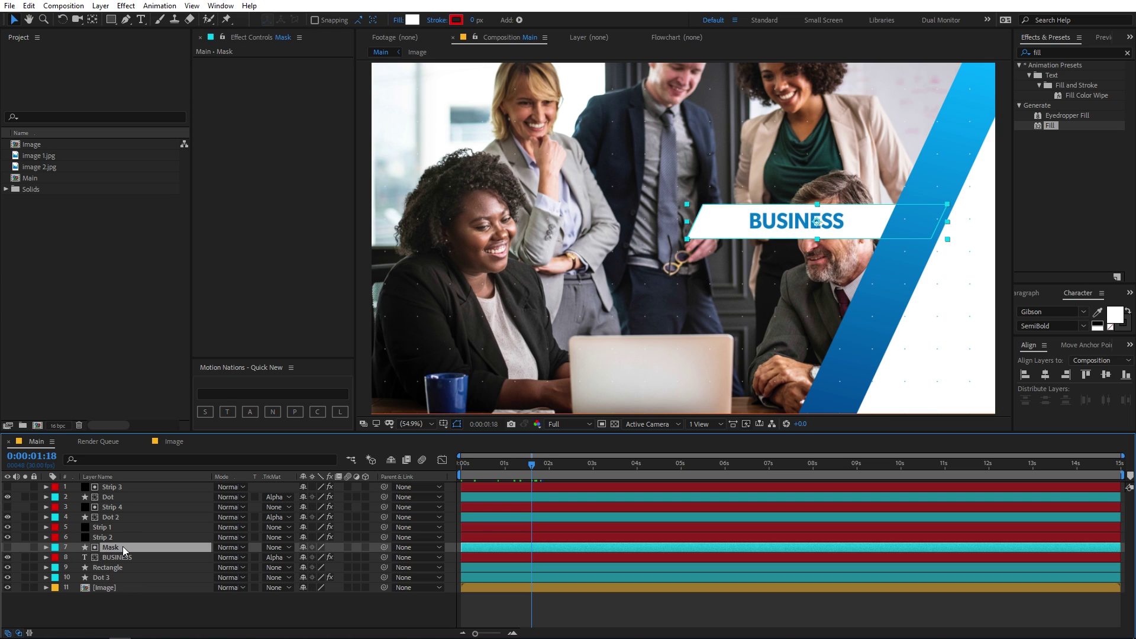
- Label the Mask, BUSINESS and Rectangle layers Orange and move them to the top of the layer stack
{"action": "left_click", "coordinate": [117, 568]}
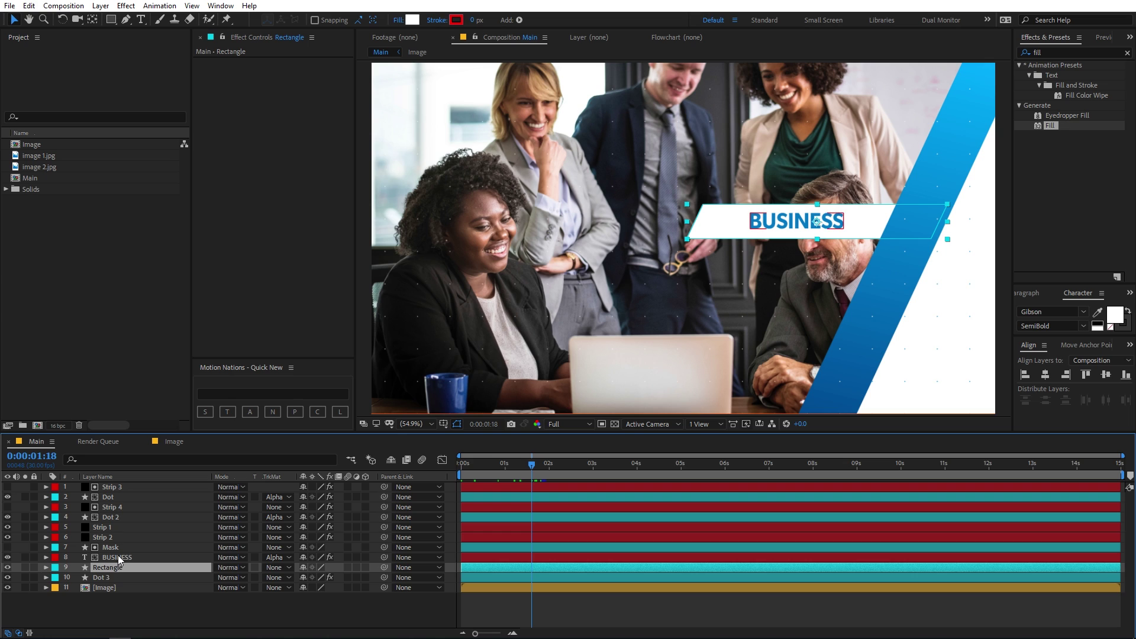
{"action": "left_click", "coordinate": [116, 549], "text": "shift"}
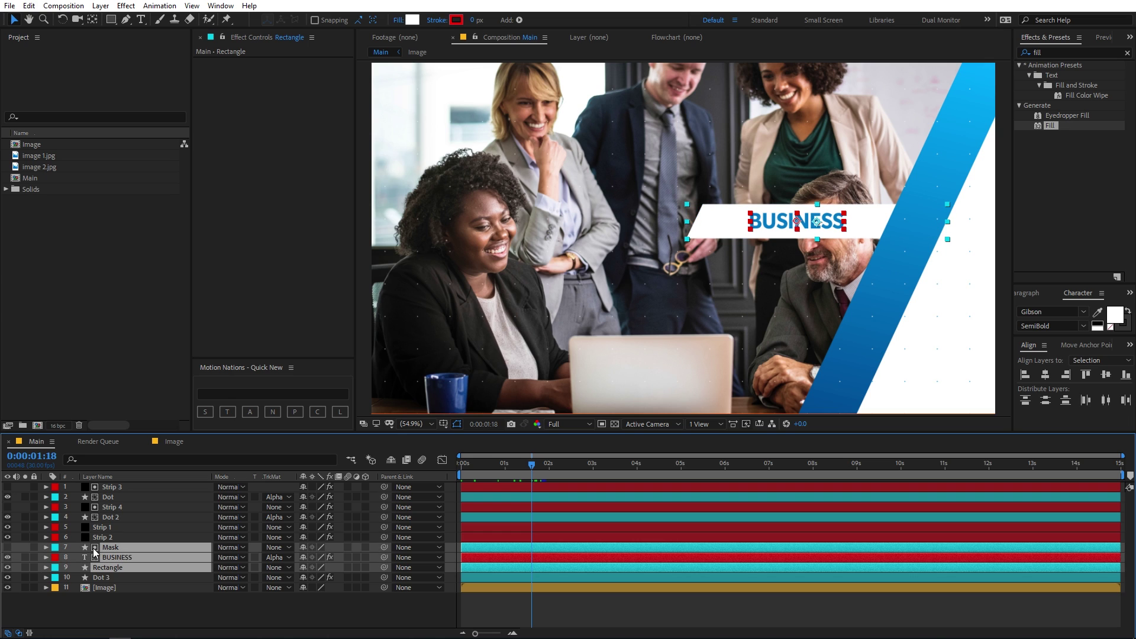
{"action": "left_click", "coordinate": [53, 550]}
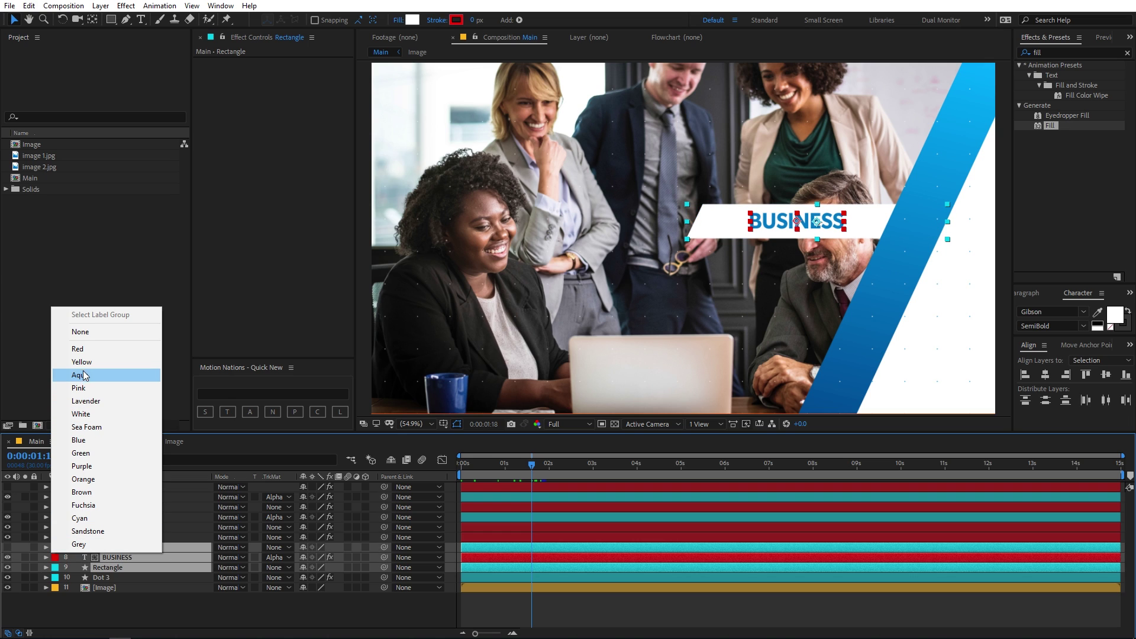
{"action": "left_click", "coordinate": [83, 479]}
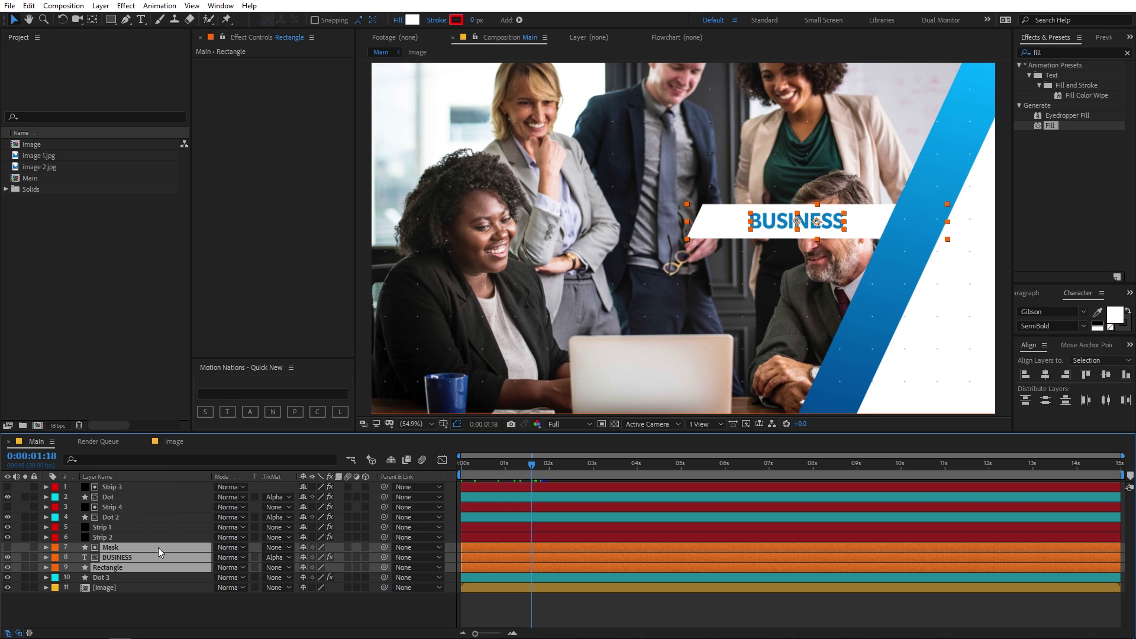
{"action": "left_click_drag", "start_coordinate": [157, 548], "coordinate": [164, 484]}
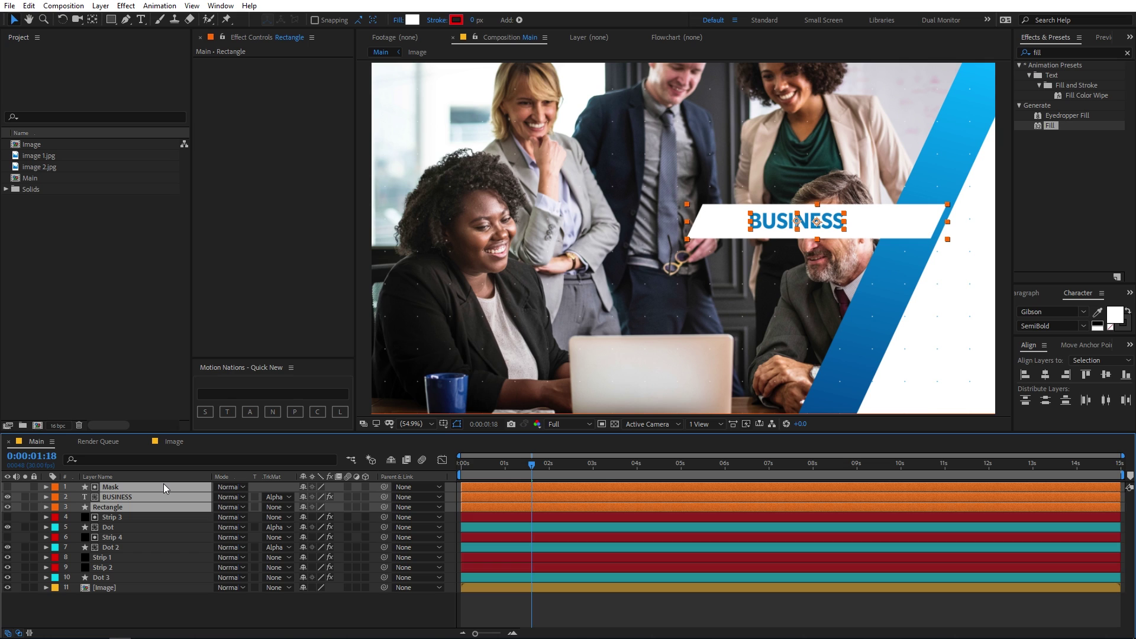
- Duplicate the Mask, BUSINESS and Rectangle layers together and label the copies Green
{"action": "key", "text": "ctrl+d"}
{"action": "left_click_drag", "start_coordinate": [122, 497], "coordinate": [77, 500]}
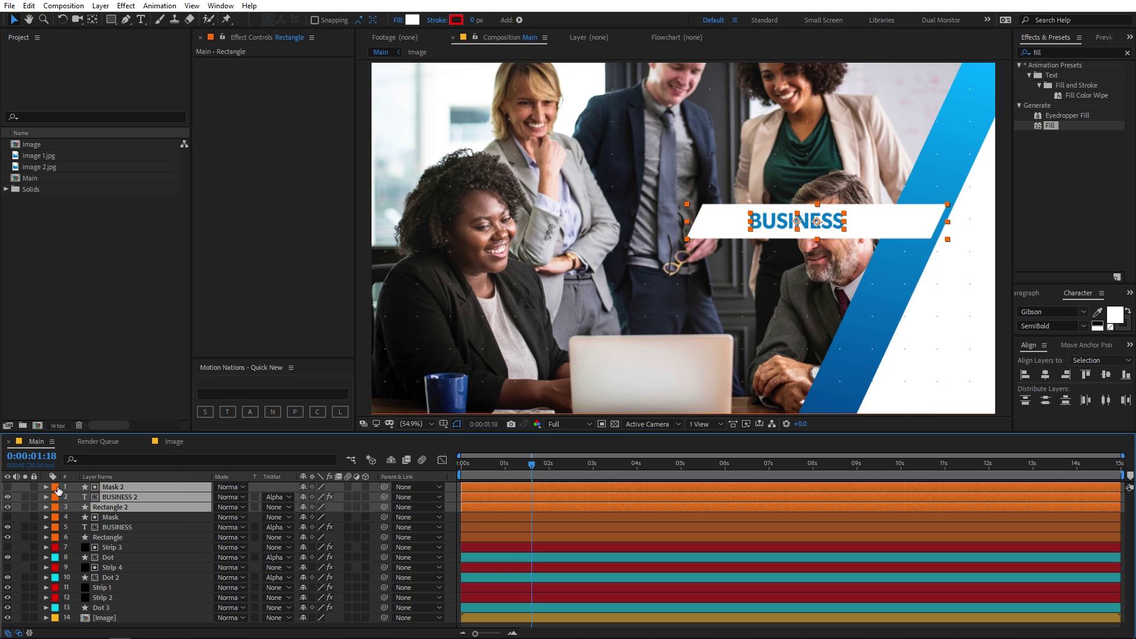
{"action": "left_click", "coordinate": [56, 488]}
{"action": "left_click", "coordinate": [80, 393]}
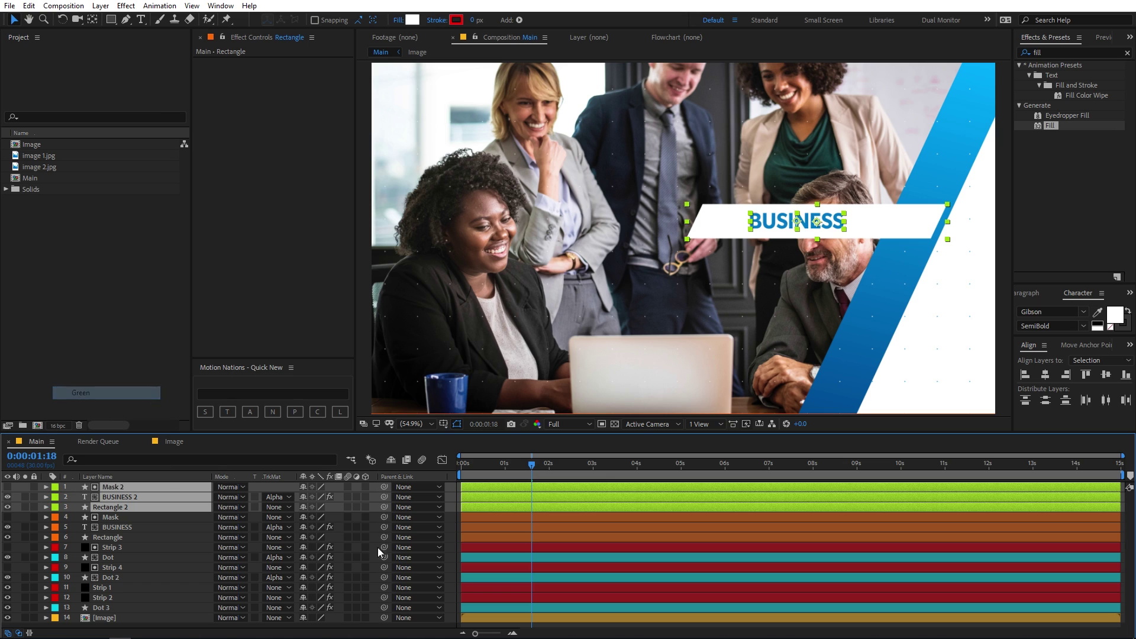
{"action": "left_click", "coordinate": [147, 557]}
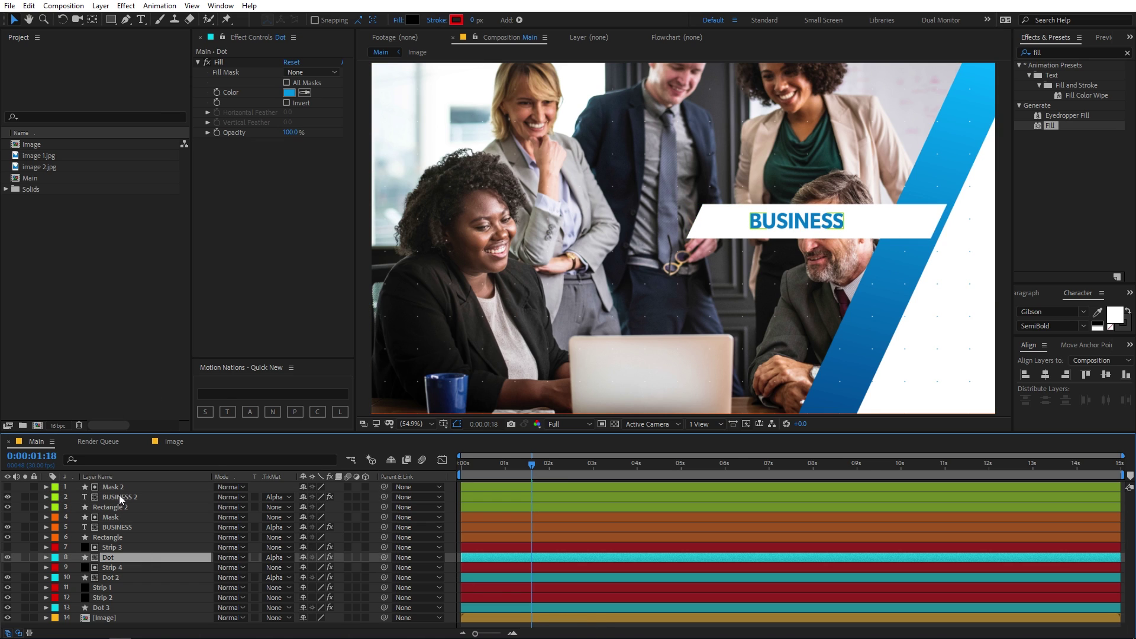
- Change the text of the BUSINESS 2 layer to DESIGN
{"action": "left_click", "coordinate": [119, 497]}
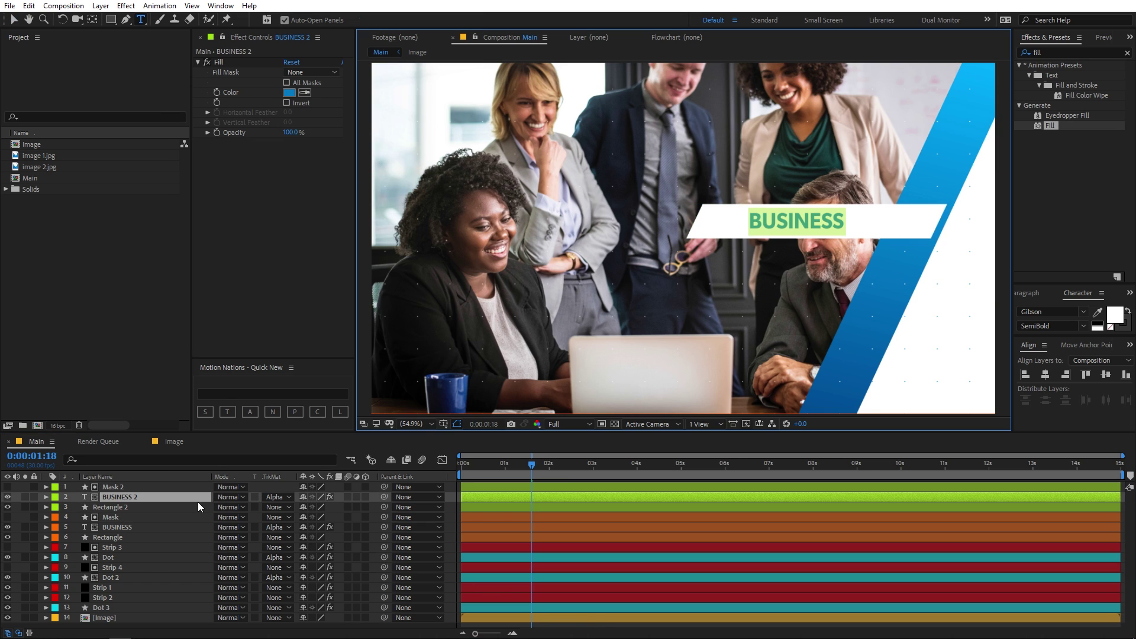
{"action": "type", "text": "DE"}
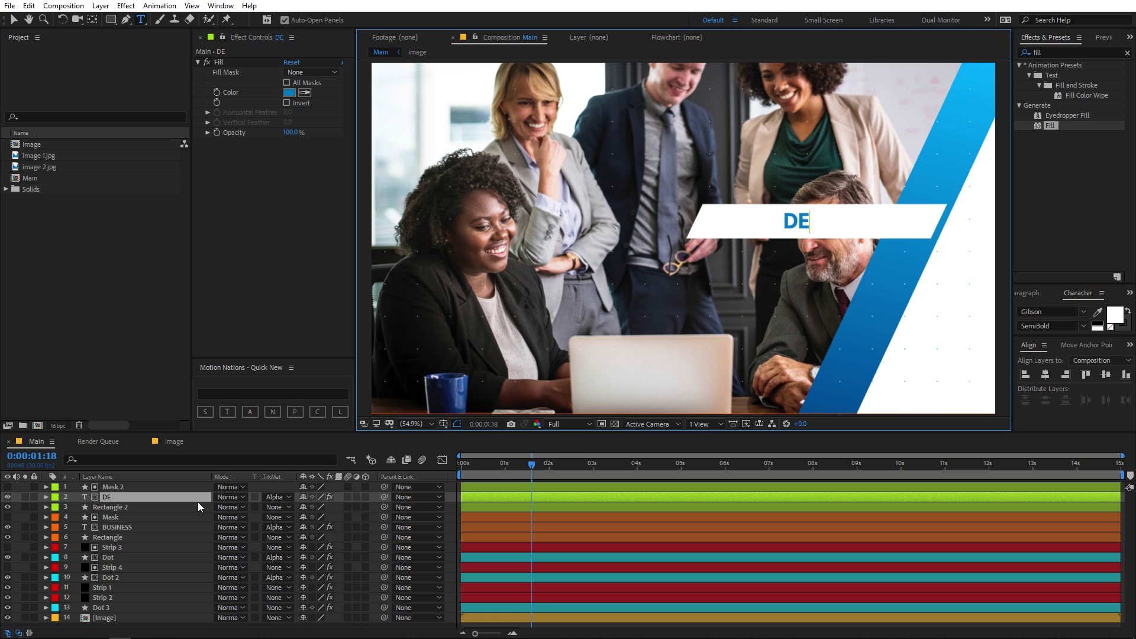
{"action": "type", "text": "SIGN"}
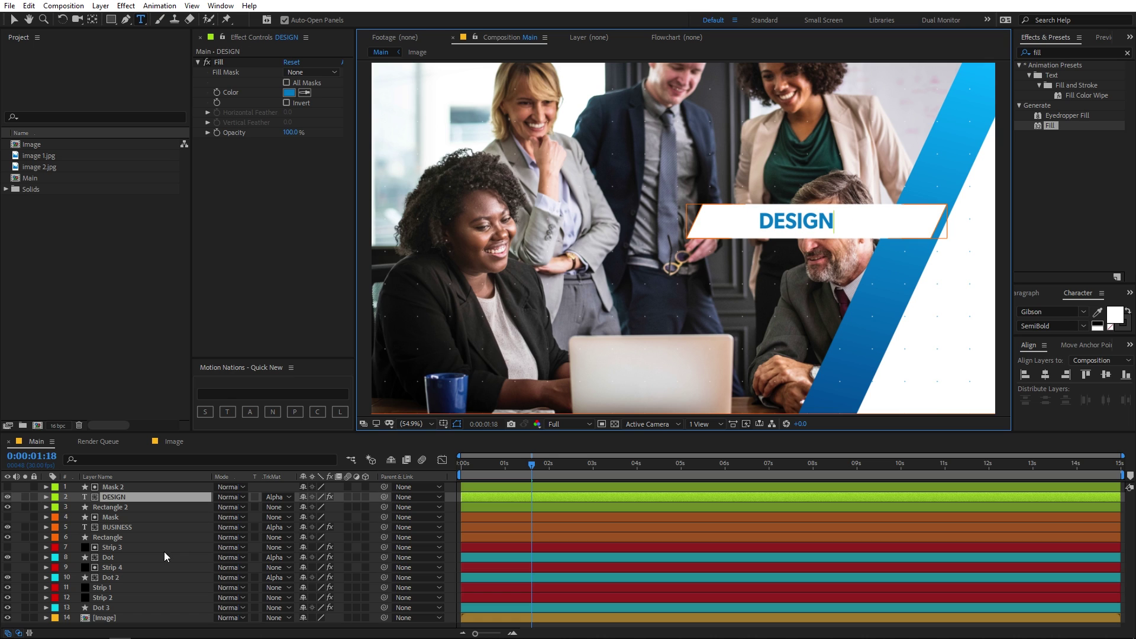
{"action": "left_click", "coordinate": [153, 527]}
{"action": "left_click", "coordinate": [119, 497]}
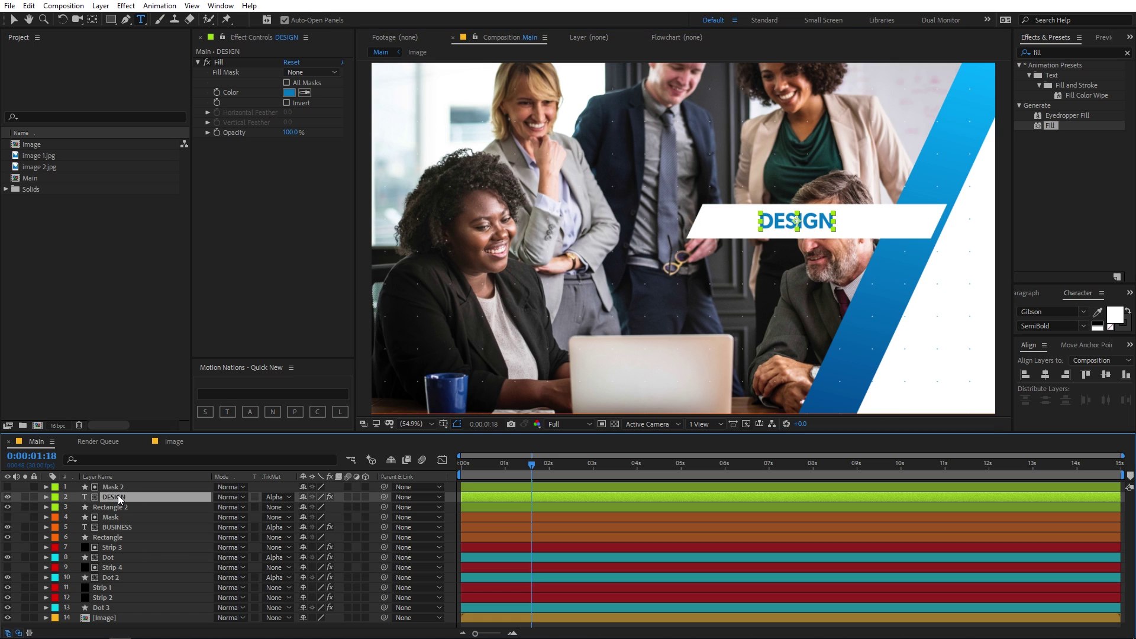
{"action": "key", "text": "Return"}
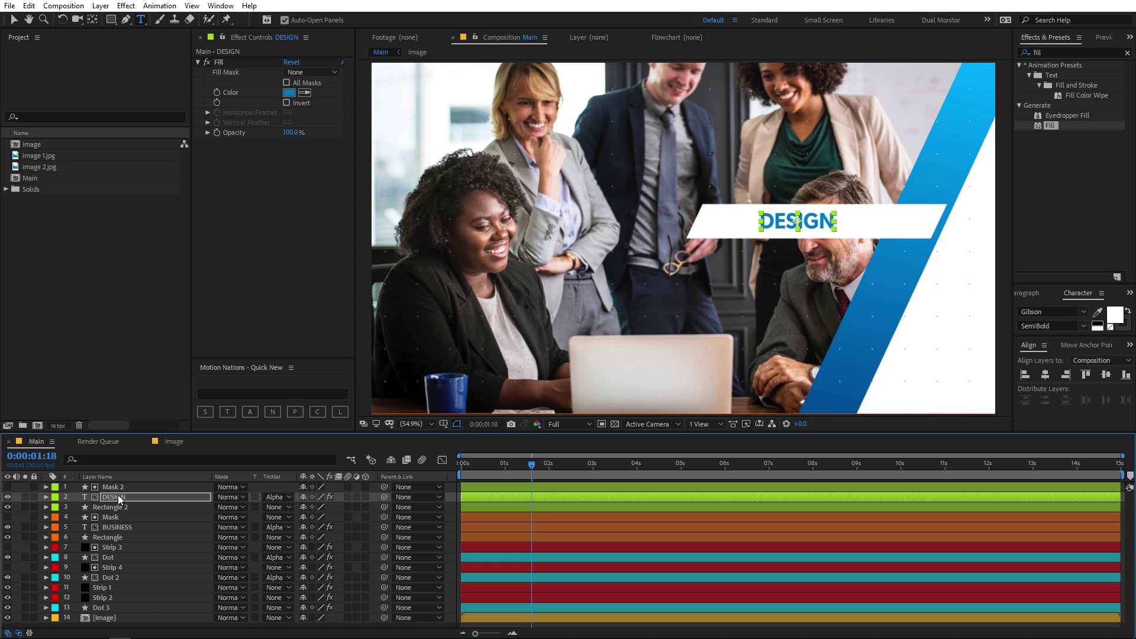
- Set the Fill effect colour of the DESIGN text layer to white
{"action": "left_click", "coordinate": [120, 509]}
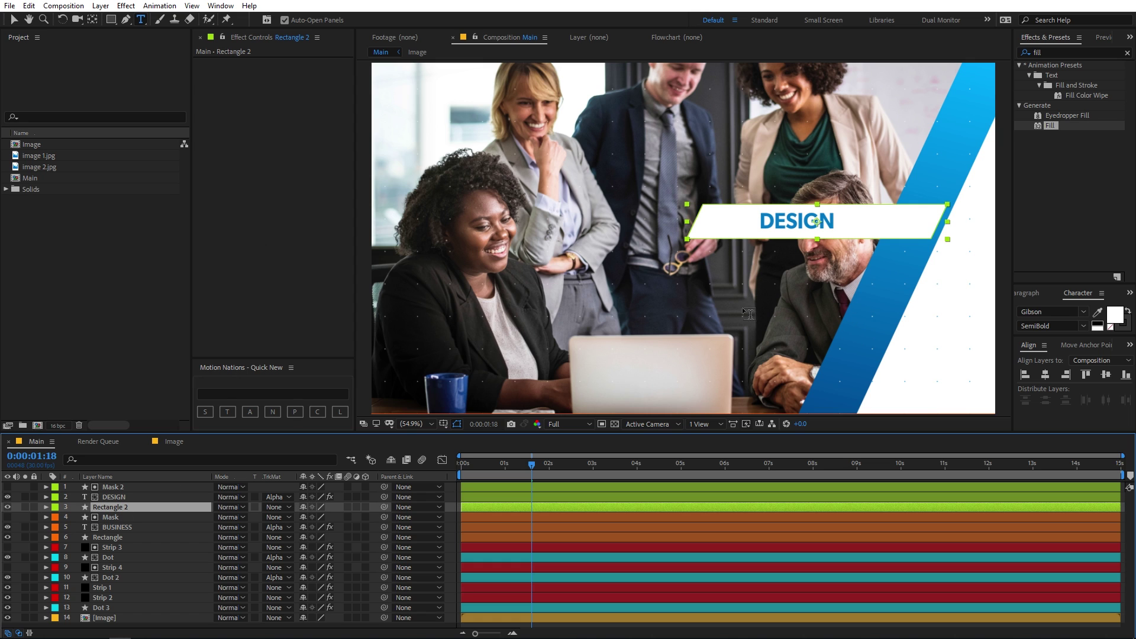
{"action": "left_click_drag", "start_coordinate": [136, 499], "coordinate": [367, 97]}
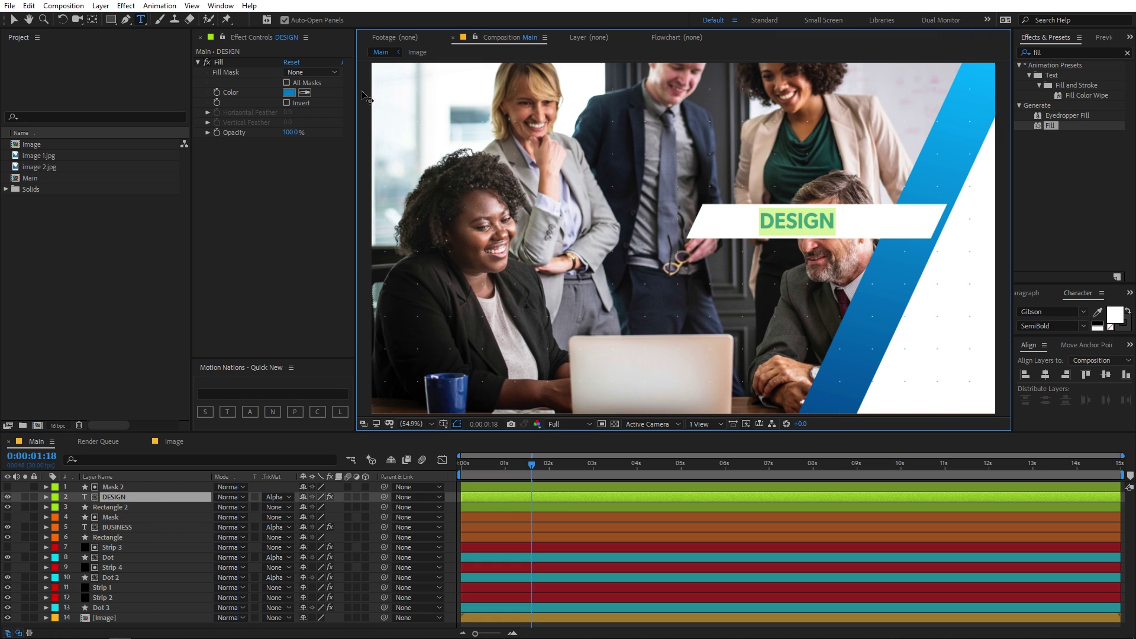
{"action": "left_click", "coordinate": [292, 94]}
{"action": "left_click", "coordinate": [118, 298]}
{"action": "left_click", "coordinate": [370, 287]}
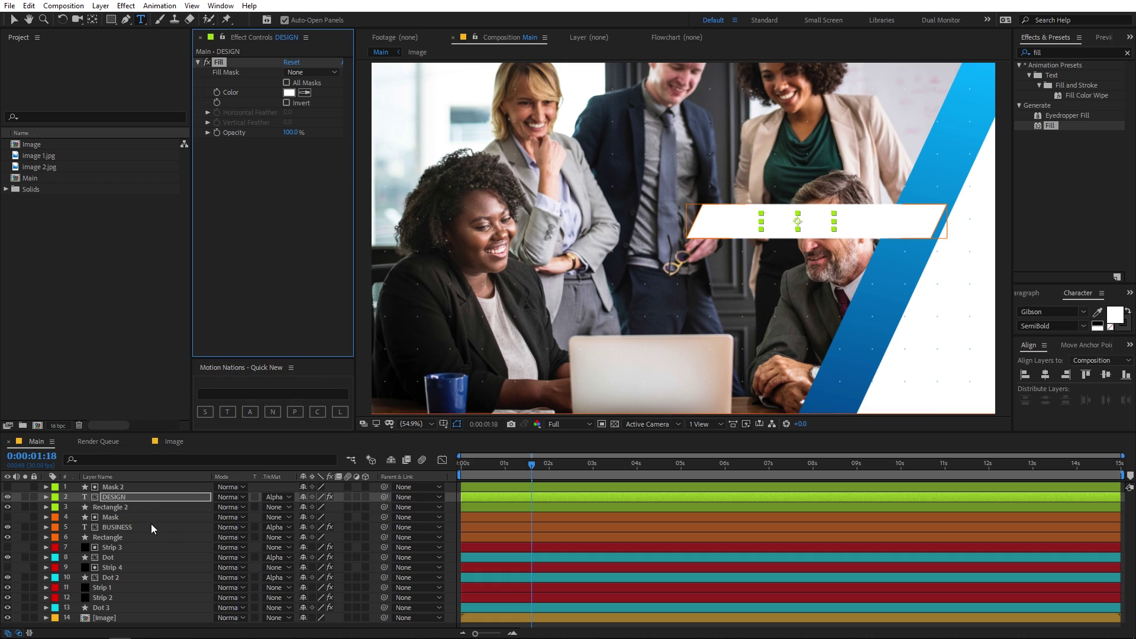
- Apply a Fill effect to the Rectangle 2 layer and sample its colour from the blue diagonal strip
{"action": "left_click", "coordinate": [136, 508]}
{"action": "left_click_drag", "start_coordinate": [1059, 126], "coordinate": [114, 508]}
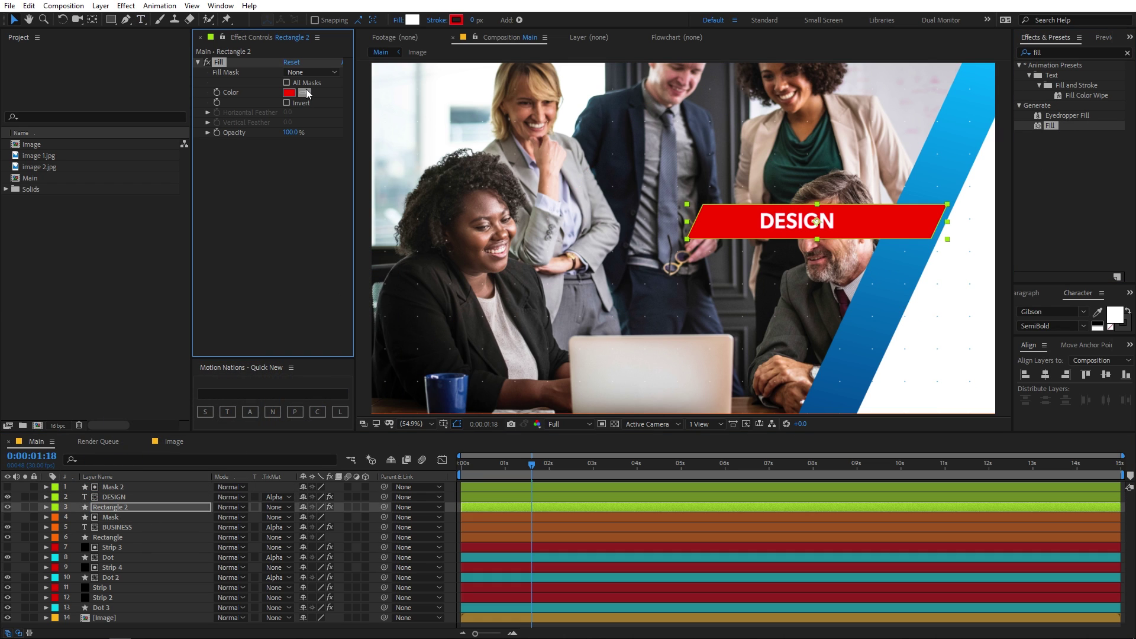
{"action": "left_click", "coordinate": [886, 264]}
- Move the Mask 2, DESIGN and Rectangle 2 layers together down and left, below the BUSINESS bar and following the strip's diagonal
{"action": "left_click", "coordinate": [110, 487]}
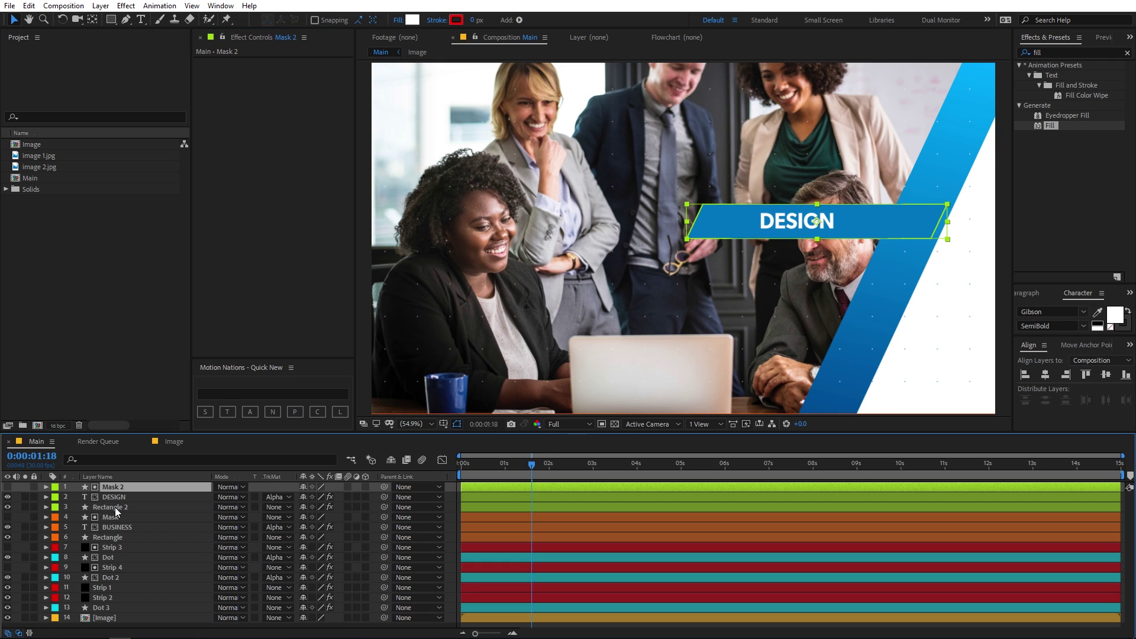
{"action": "left_click", "coordinate": [115, 507], "text": "shift"}
{"action": "key", "text": "shift+Down"}
{"action": "key", "text": "shift+Down"}
{"action": "key", "text": "shift+Down"}
{"action": "key", "text": "shift+Down"}
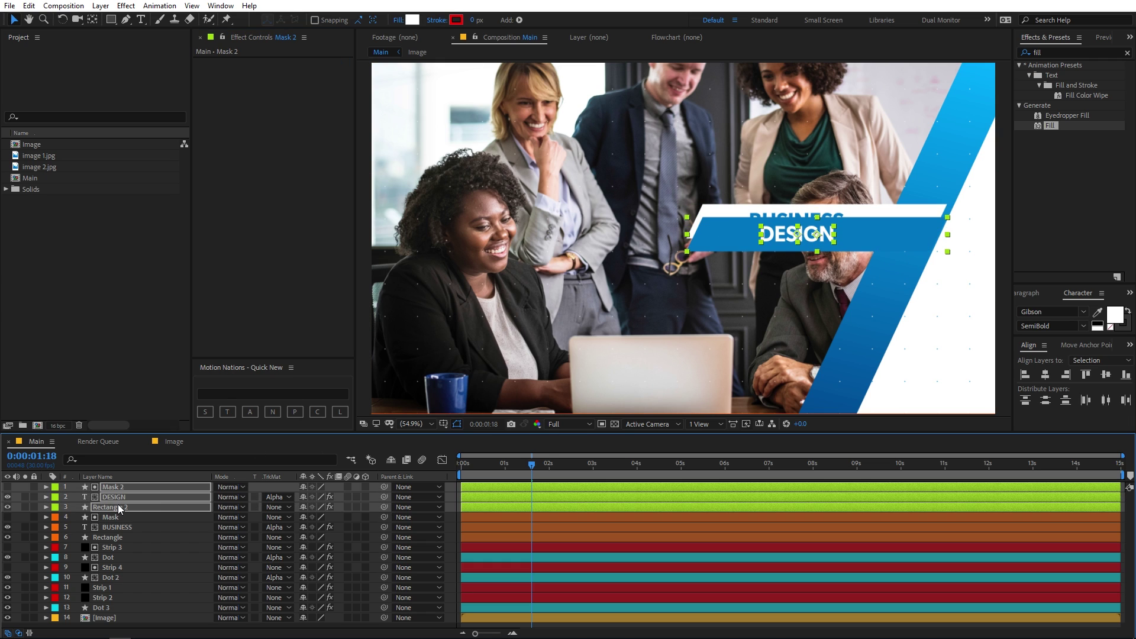
{"action": "key", "text": "shift+Down"}
{"action": "key", "text": "shift+Down"}
{"action": "key", "text": "shift+Down"}
{"action": "key", "text": "shift+Down"}
{"action": "key", "text": "shift+Down"}
{"action": "key", "text": "shift+Down"}
{"action": "key", "text": "shift+Down"}
{"action": "key", "text": "shift+Down"}
{"action": "key", "text": "shift+Down"}
{"action": "key", "text": "shift+Down"}
{"action": "key", "text": "shift+Down"}
{"action": "key", "text": "shift+Down"}
{"action": "key", "text": "shift+Down"}
{"action": "key", "text": "shift+Down"}
{"action": "key", "text": "shift+Left"}
{"action": "key", "text": "shift+Left"}
{"action": "key", "text": "shift+Left"}
{"action": "key", "text": "shift+Left"}
{"action": "key", "text": "shift+Left"}
{"action": "key", "text": "shift+Left"}
{"action": "key", "text": "shift+Left"}
{"action": "key", "text": "shift+Left"}
{"action": "key", "text": "shift+Left"}
{"action": "key", "text": "shift+Left"}
{"action": "key", "text": "shift+Left"}
{"action": "key", "text": "shift+Left"}
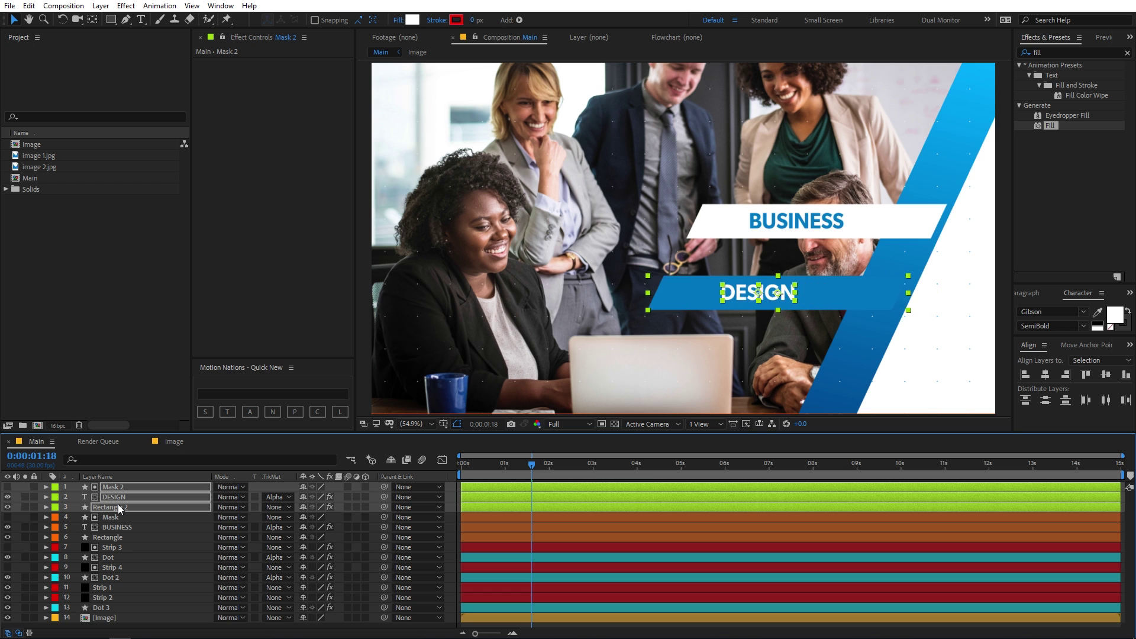
{"action": "key", "text": "shift+Down"}
{"action": "key", "text": "shift+Down"}
{"action": "key", "text": "shift+Down"}
{"action": "key", "text": "shift+Down"}
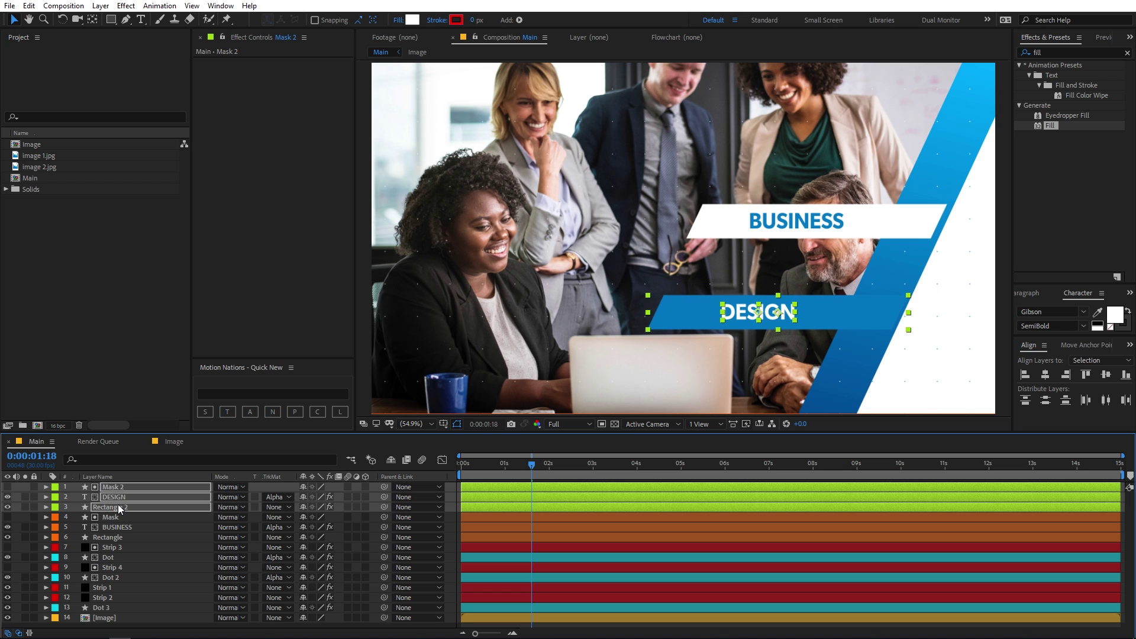
- Preview the animation of the two title bars from the start of the composition
{"action": "key", "text": "Home"}
{"action": "key", "text": "space"}
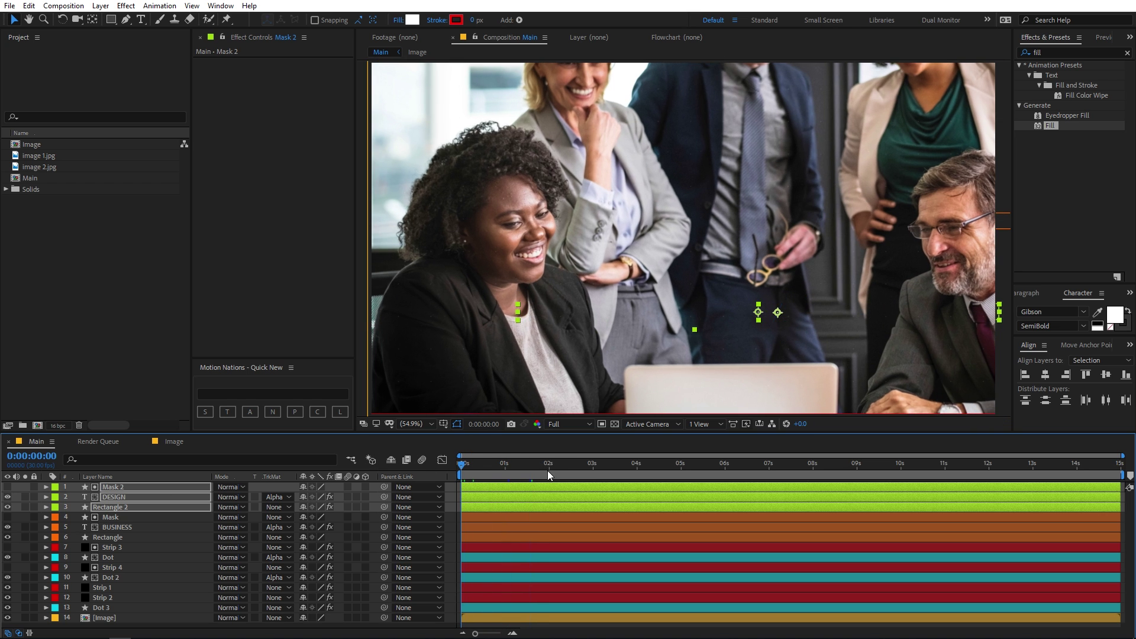
{"action": "key", "text": "space"}
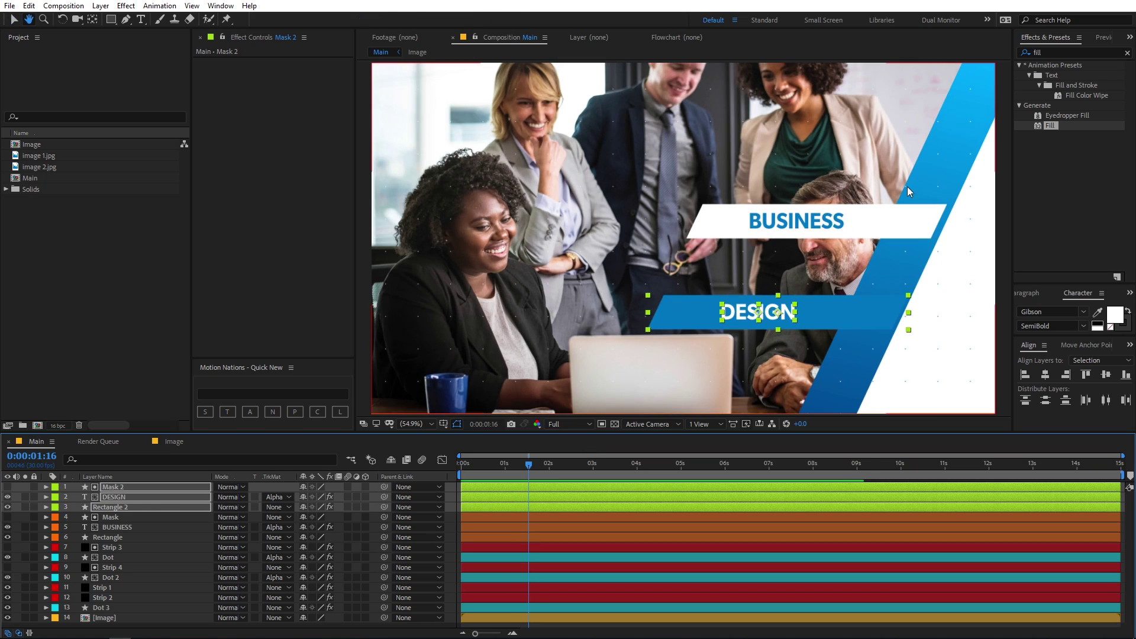
- Duplicate the Mask 2, DESIGN and Rectangle 2 layers together and place the copies at the top of the layer stack
{"action": "left_click_drag", "start_coordinate": [129, 502], "coordinate": [130, 489]}
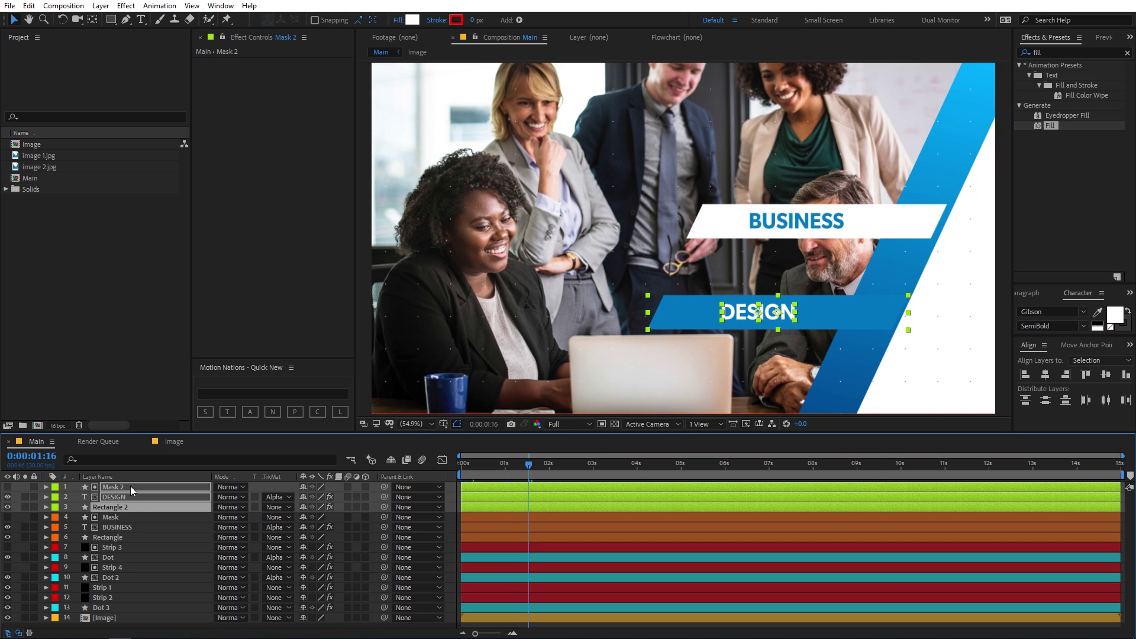
{"action": "left_click", "coordinate": [135, 505]}
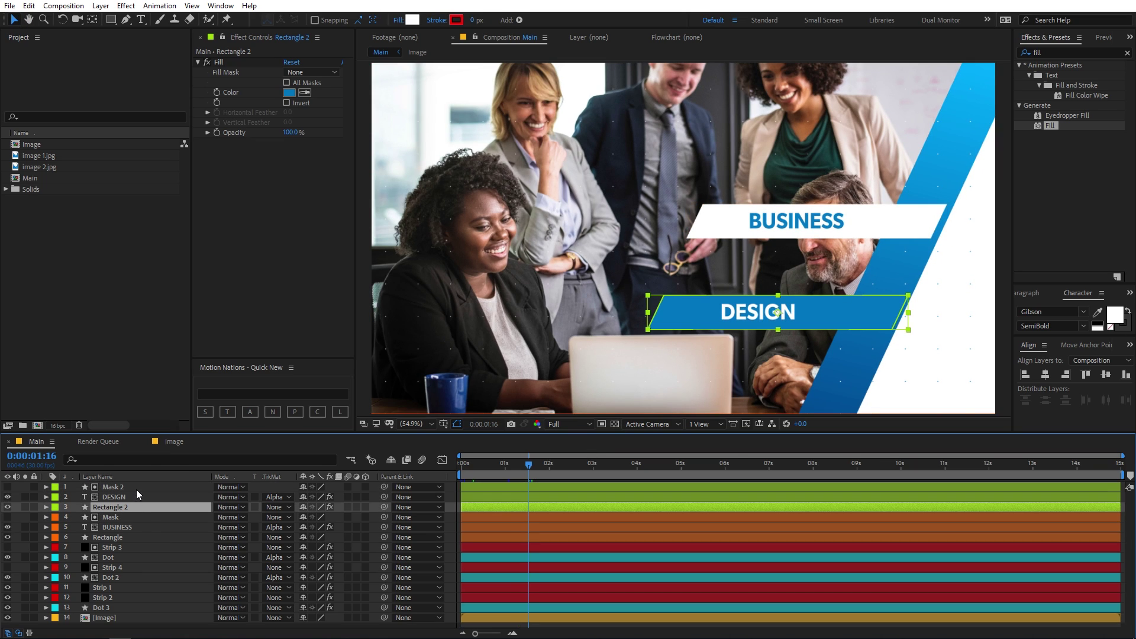
{"action": "left_click", "coordinate": [136, 489], "text": "shift"}
{"action": "key", "text": "ctrl+d"}
{"action": "left_click_drag", "start_coordinate": [126, 524], "coordinate": [125, 505]}
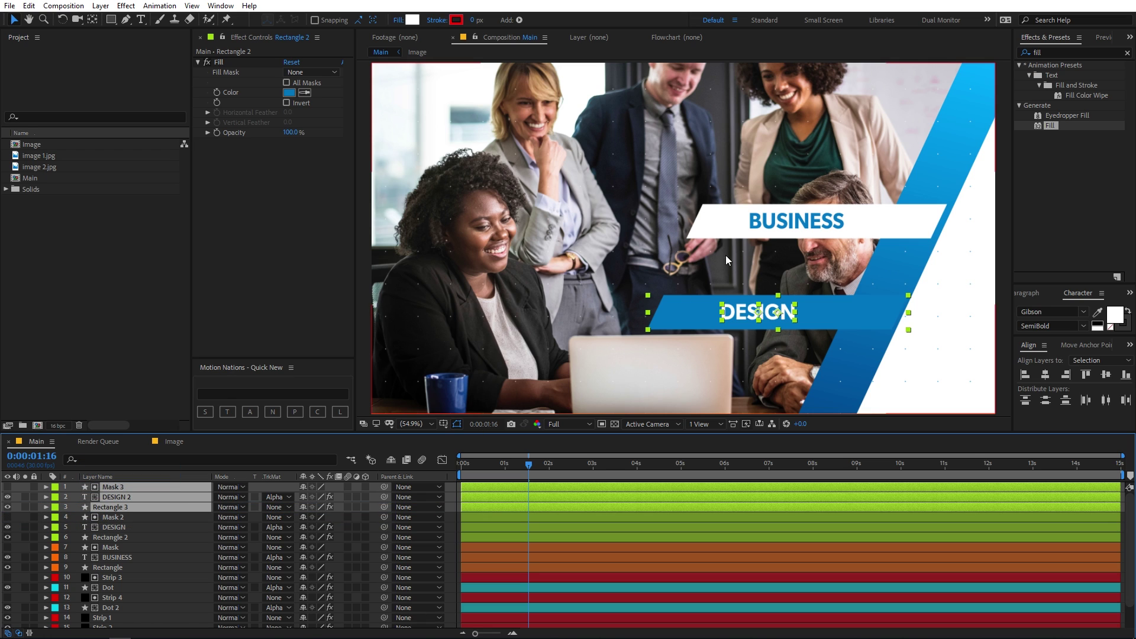
- Move the duplicated DESIGN bar, text and mask up and right, above the BUSINESS bar and following the strip's diagonal
{"action": "key", "text": "shift+Up"}
{"action": "key", "text": "shift+Up"}
{"action": "key", "text": "shift+Up"}
{"action": "key", "text": "shift+Up"}
{"action": "key", "text": "shift+Up"}
{"action": "key", "text": "shift+Up"}
{"action": "key", "text": "shift+Up"}
{"action": "key", "text": "shift+Up"}
{"action": "key", "text": "shift+Up"}
{"action": "key", "text": "shift+Up"}
{"action": "key", "text": "shift+Up"}
{"action": "key", "text": "shift+Up"}
{"action": "key", "text": "shift+Up"}
{"action": "key", "text": "shift+Up"}
{"action": "key", "text": "shift+Up"}
{"action": "key", "text": "shift+Up"}
{"action": "key", "text": "shift+Up"}
{"action": "key", "text": "shift+Up"}
{"action": "key", "text": "shift+Up"}
{"action": "key", "text": "shift+Up"}
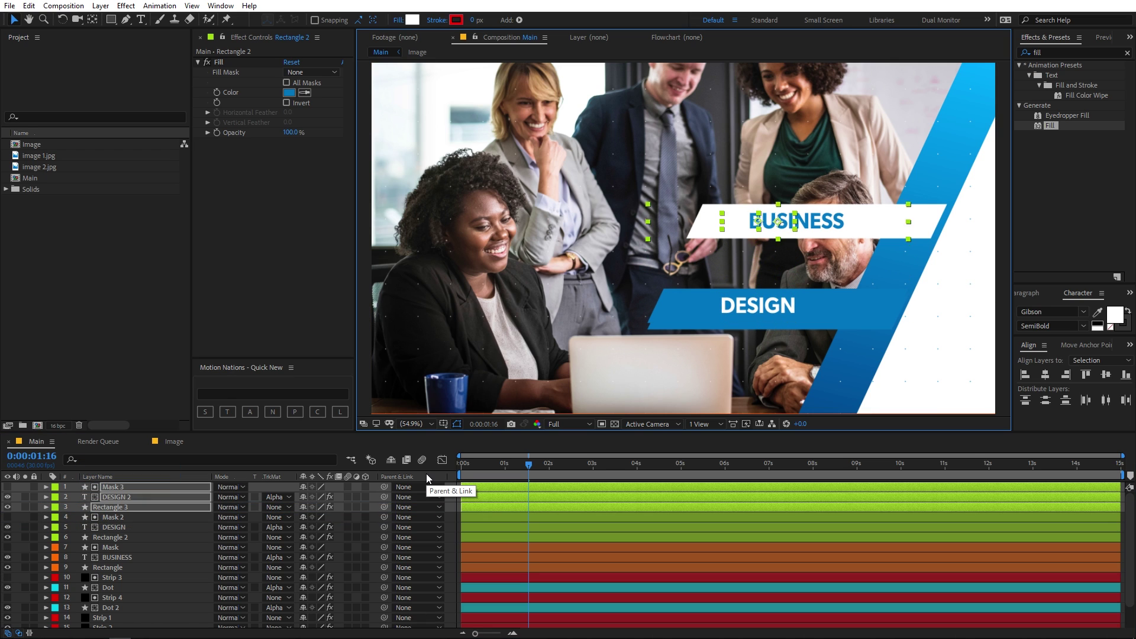
{"action": "key", "text": "shift+Up"}
{"action": "key", "text": "shift+Up"}
{"action": "key", "text": "shift+Up"}
{"action": "key", "text": "shift+Up"}
{"action": "key", "text": "shift+Up"}
{"action": "key", "text": "shift+Up"}
{"action": "key", "text": "shift+Up"}
{"action": "key", "text": "shift+Up"}
{"action": "key", "text": "shift+Up"}
{"action": "key", "text": "shift+Up"}
{"action": "key", "text": "shift+Up"}
{"action": "key", "text": "shift+Up"}
{"action": "key", "text": "shift+Right"}
{"action": "key", "text": "shift+Right"}
{"action": "key", "text": "shift+Right"}
{"action": "key", "text": "shift+Right"}
{"action": "key", "text": "shift+Right"}
{"action": "key", "text": "shift+Right"}
{"action": "key", "text": "shift+Right"}
{"action": "key", "text": "shift+Right"}
{"action": "key", "text": "shift+Right"}
{"action": "key", "text": "shift+Right"}
{"action": "key", "text": "shift+Right"}
{"action": "key", "text": "shift+Right"}
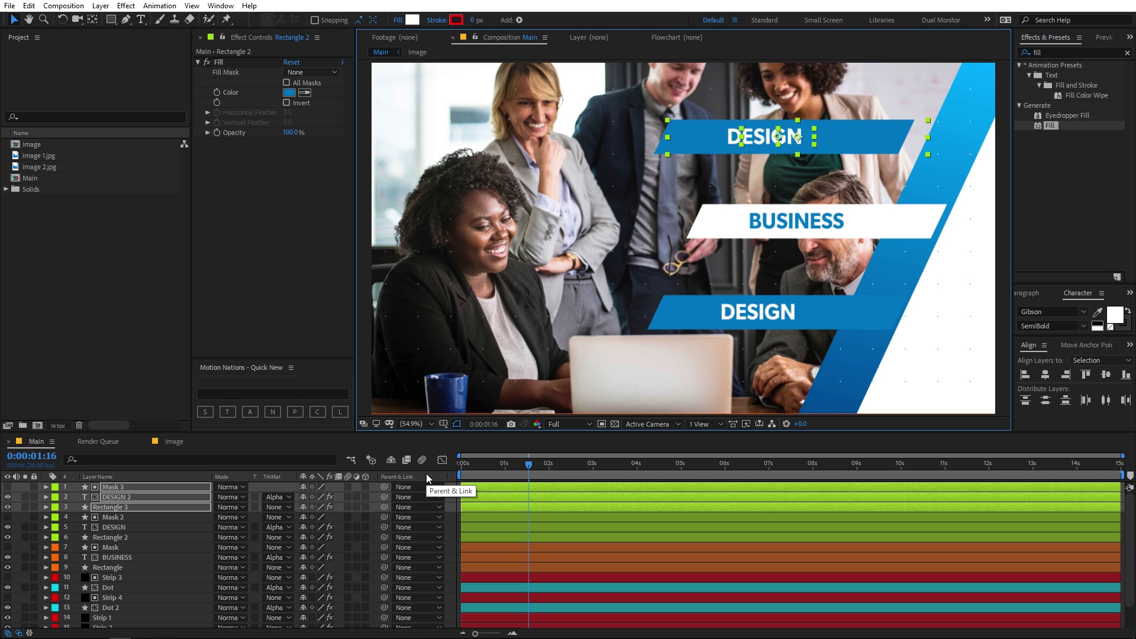
{"action": "key", "text": "shift+Right"}
{"action": "key", "text": "shift+Right"}
{"action": "key", "text": "shift+Right"}
{"action": "key", "text": "shift+Right"}
{"action": "key", "text": "shift+Right"}
{"action": "key", "text": "shift+Right"}
{"action": "key", "text": "shift+Right"}
{"action": "key", "text": "shift+Right"}
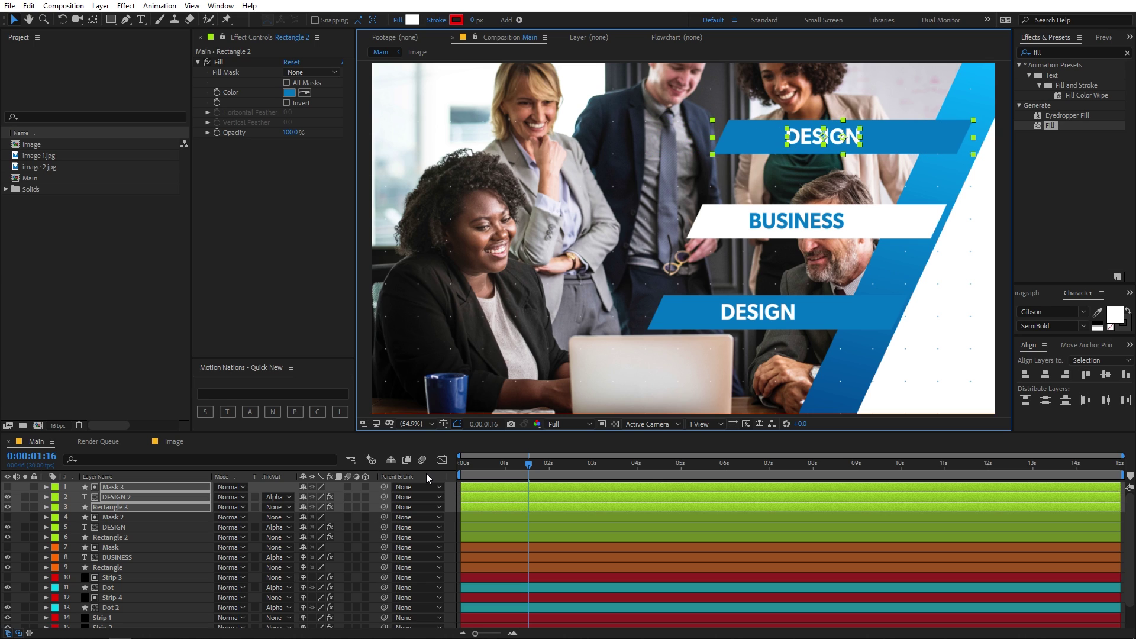
{"action": "key", "text": "shift+Right"}
{"action": "key", "text": "shift+Right"}
{"action": "key", "text": "shift+Right"}
{"action": "key", "text": "shift+Right"}
{"action": "key", "text": "shift+Right"}
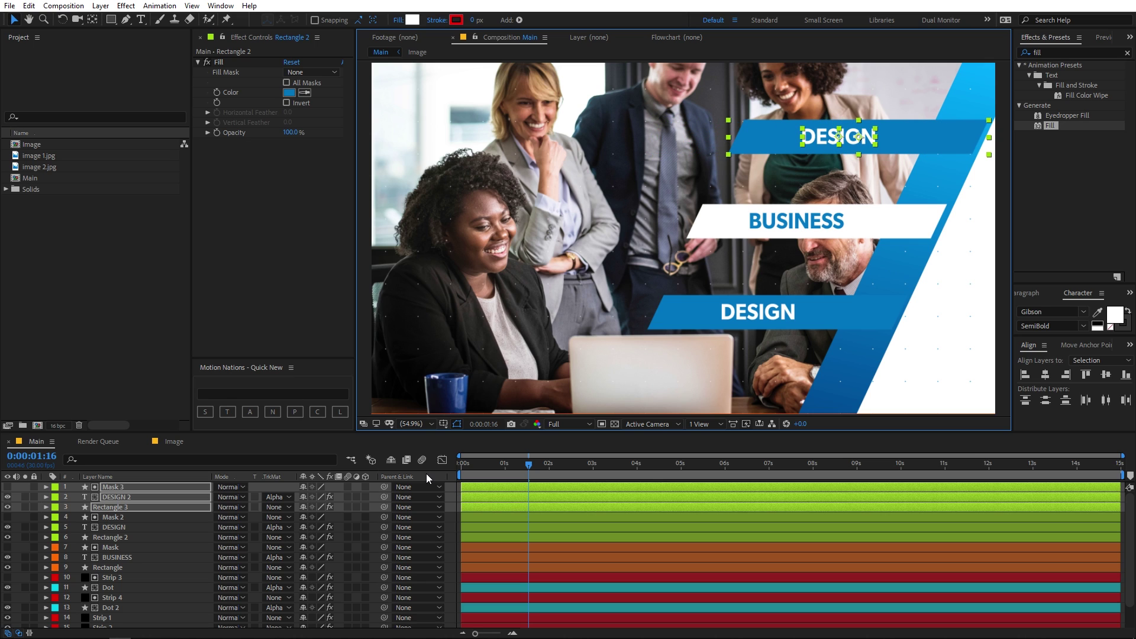
{"action": "key", "text": "Left"}
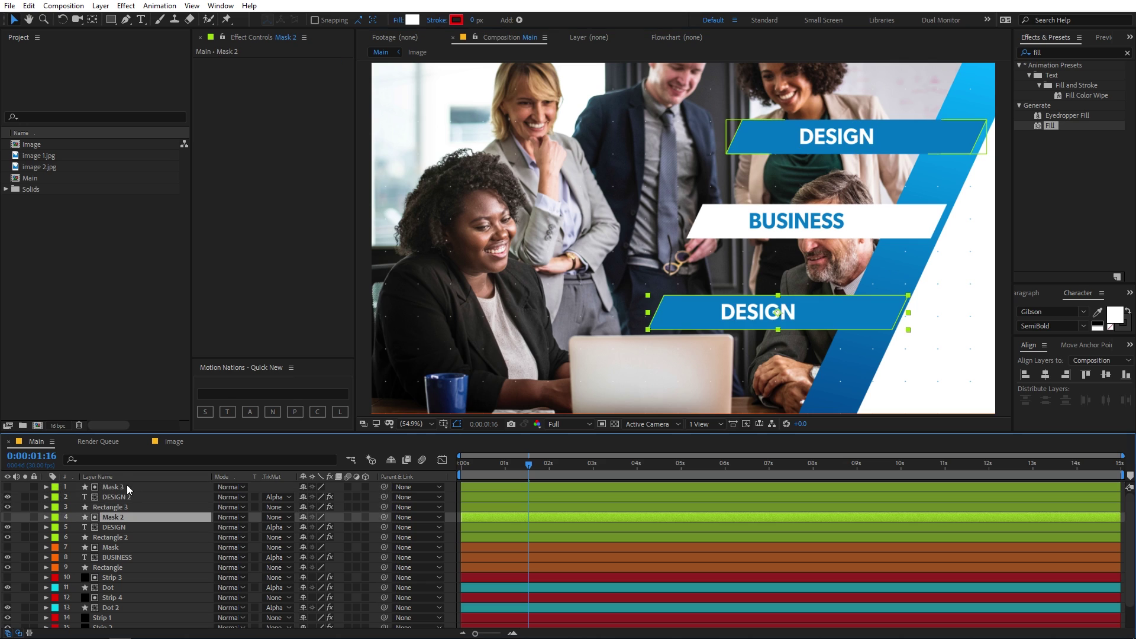
- Change the text of the DESIGN 2 layer to MOTION
{"action": "double_click", "coordinate": [136, 498]}
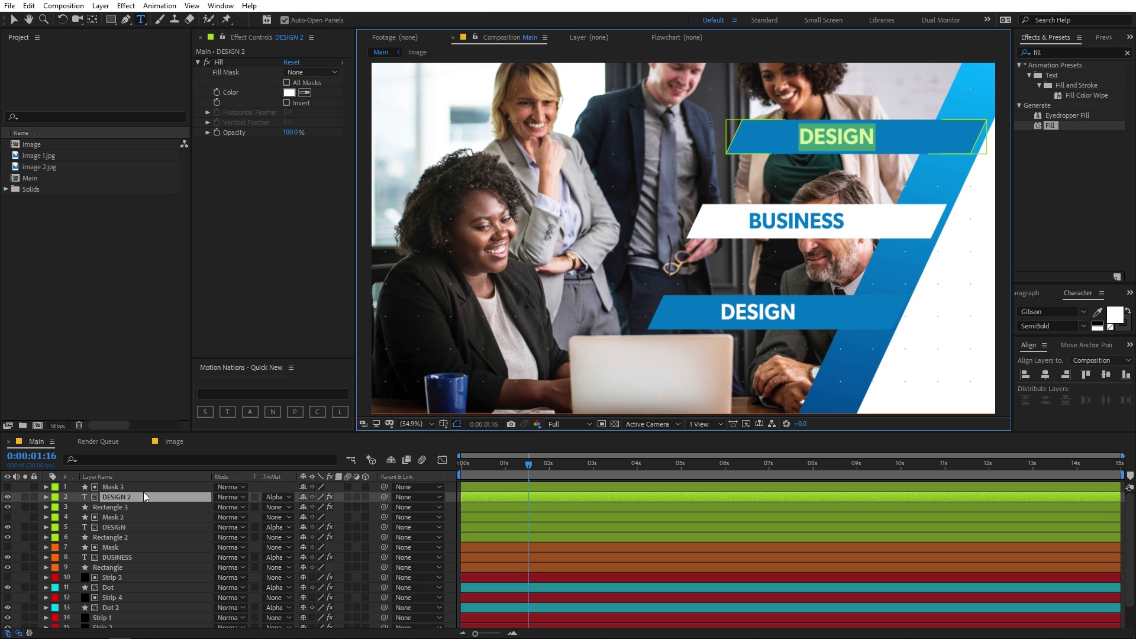
{"action": "type", "text": "MOTION"}
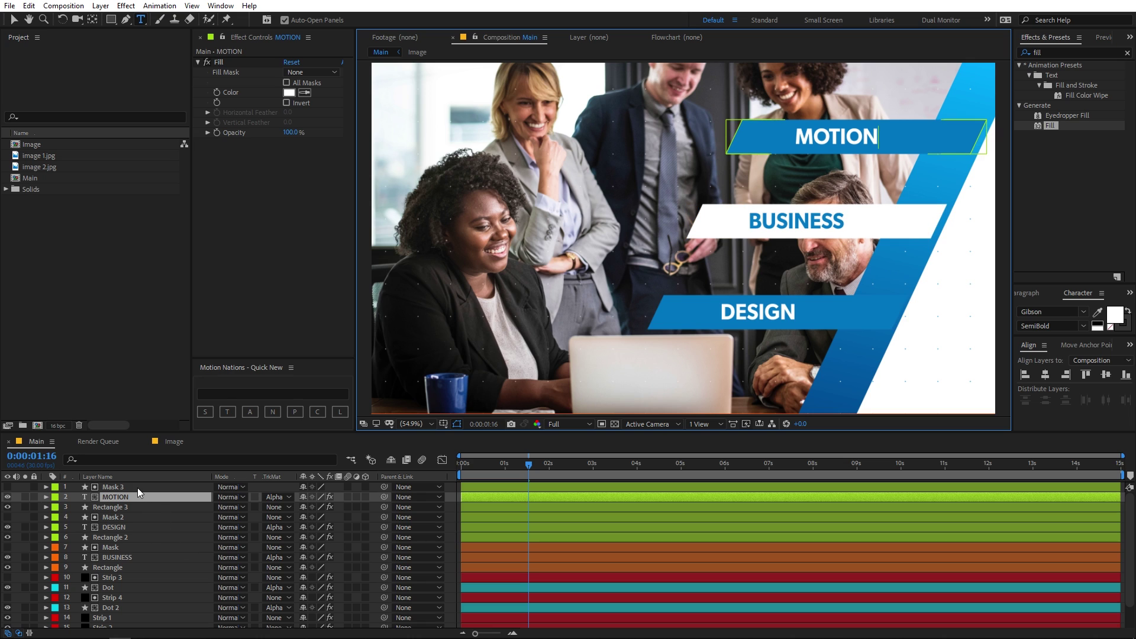
{"action": "left_click", "coordinate": [136, 488]}
- Give the Mask 3, MOTION and Rectangle 3 layers a purple label colour
{"action": "left_click", "coordinate": [119, 537]}
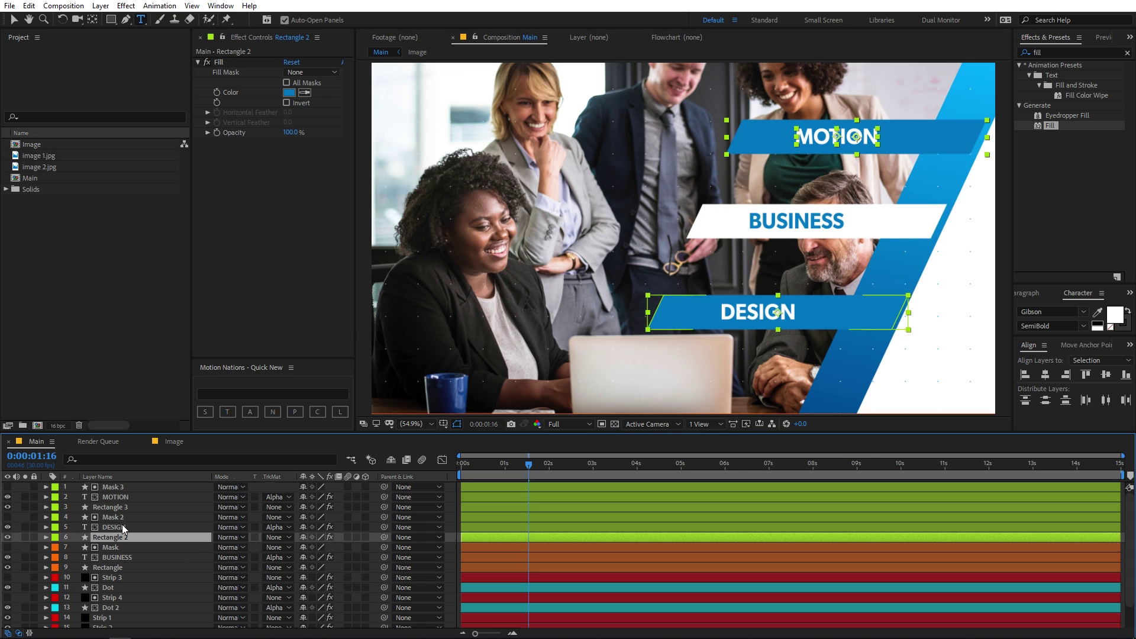
{"action": "left_click", "coordinate": [118, 507]}
{"action": "left_click", "coordinate": [120, 487], "text": "shift"}
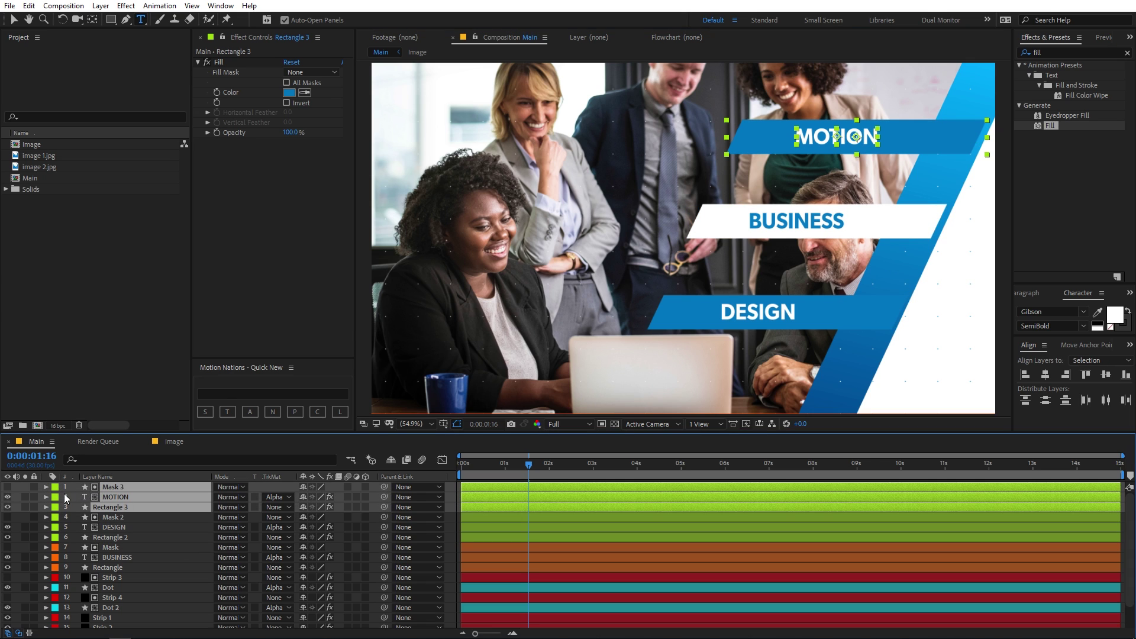
{"action": "left_click", "coordinate": [55, 487]}
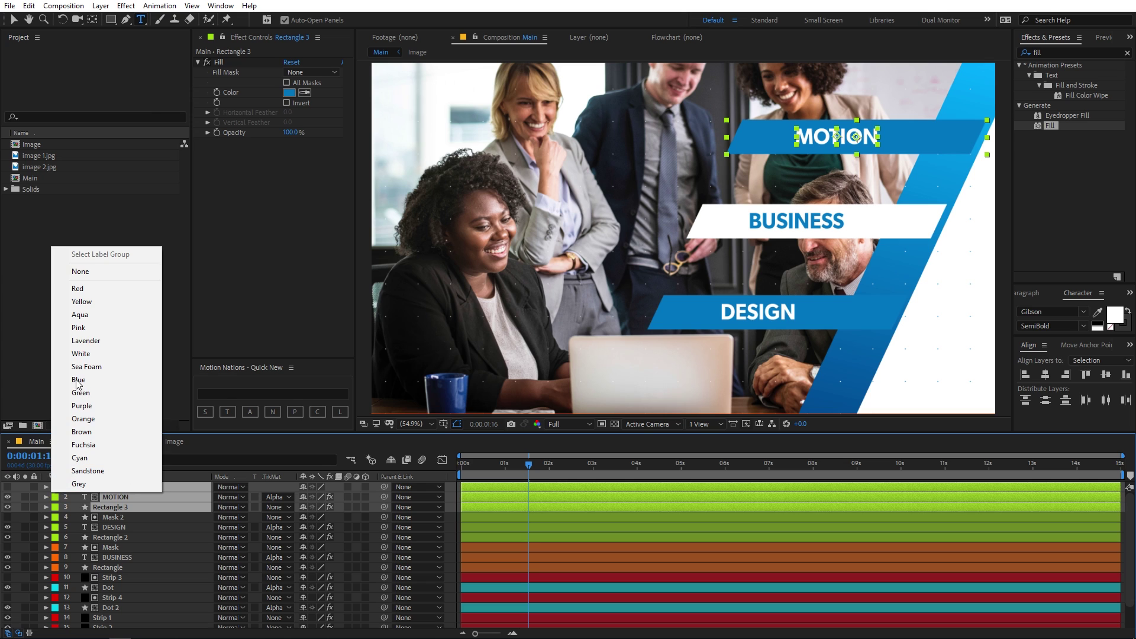
{"action": "left_click", "coordinate": [94, 346]}
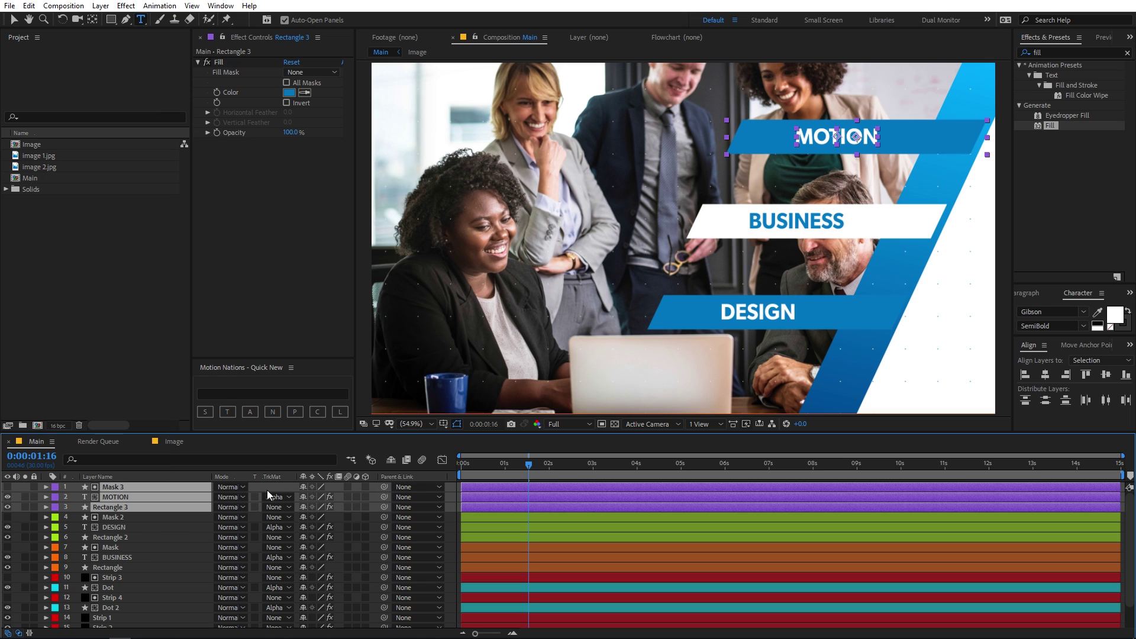
- Move all nine title layers, from Mask 3 through Rectangle, below the strip and dot layers, directly above the Image layer
{"action": "left_click", "coordinate": [117, 568], "text": "shift"}
{"action": "scroll", "coordinate": [172, 541], "scroll_direction": "down", "scroll_amount": 1}
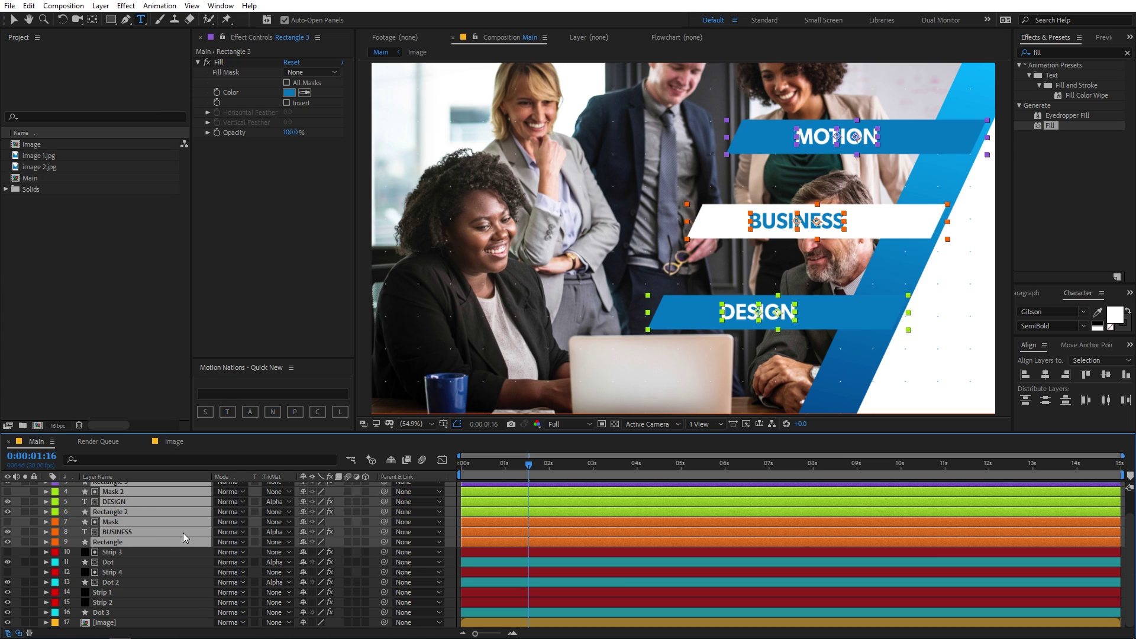
{"action": "left_click", "coordinate": [146, 542]}
{"action": "scroll", "coordinate": [130, 509], "scroll_direction": "up", "scroll_amount": 1}
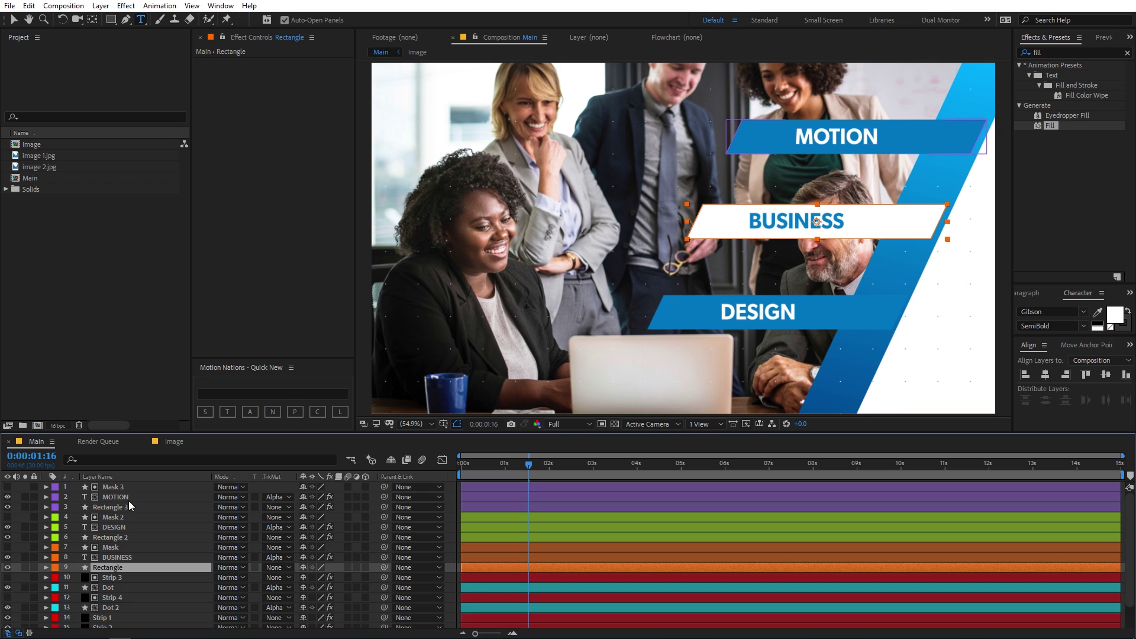
{"action": "left_click", "coordinate": [129, 485], "text": "shift"}
{"action": "left_click_drag", "start_coordinate": [134, 549], "coordinate": [131, 618]}
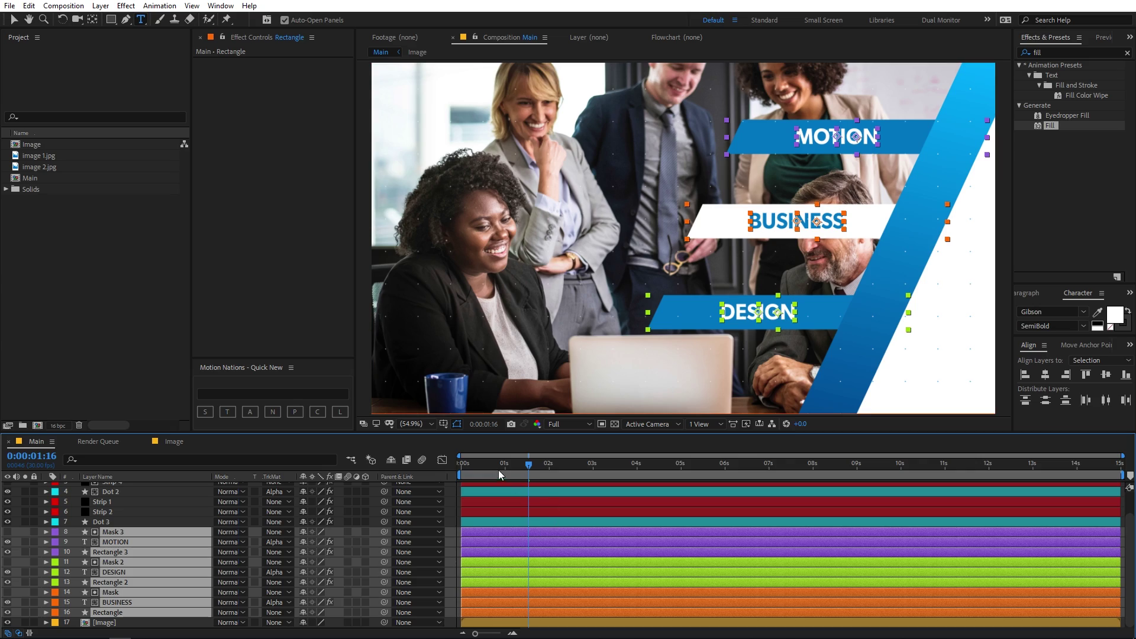
- Preview the composition from the start to check the three title bars emerging from behind the diagonal strip
{"action": "key", "text": "space"}
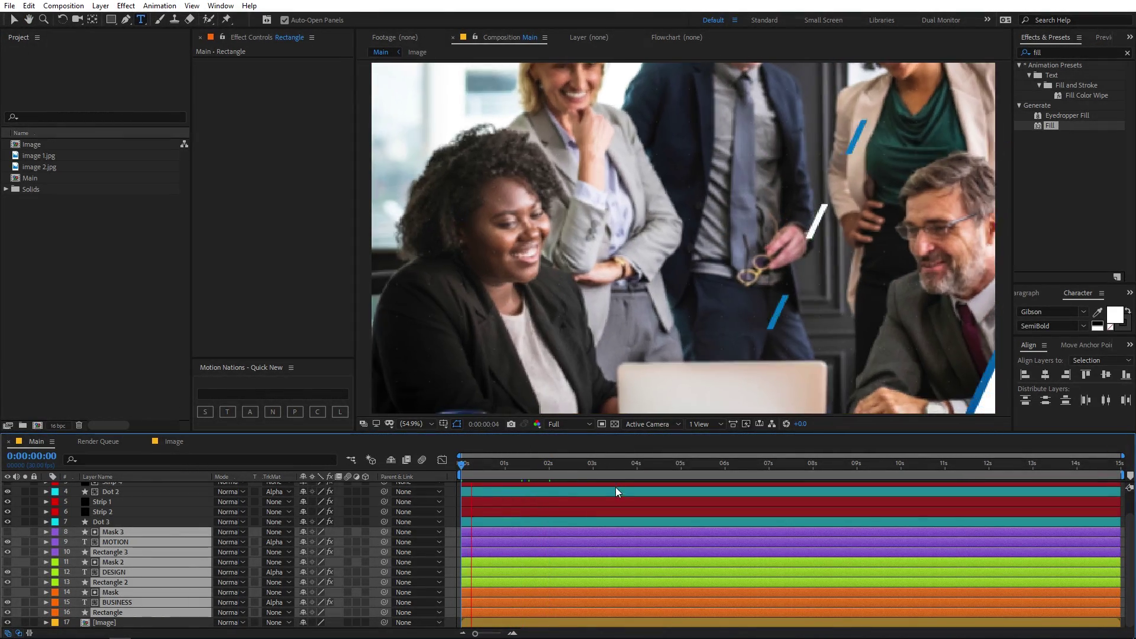
{"action": "key", "text": "space"}
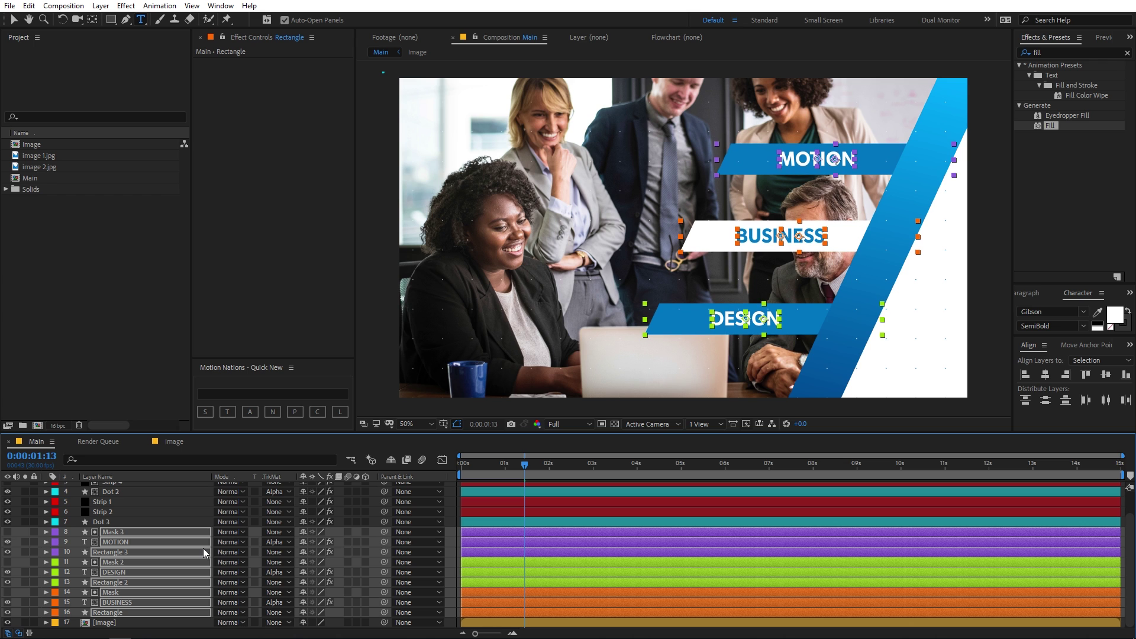
{"action": "key", "text": "Home"}
{"action": "key", "text": "space"}
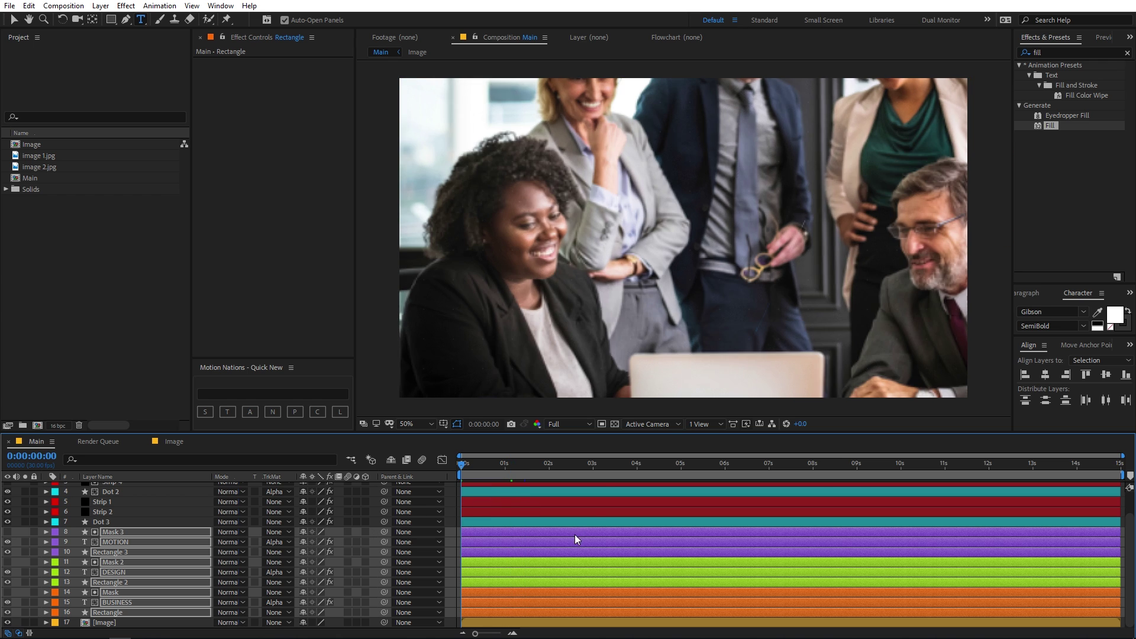
- Preview the Main composition from the start to check the reveal of the three title bars
{"action": "key", "text": "space"}
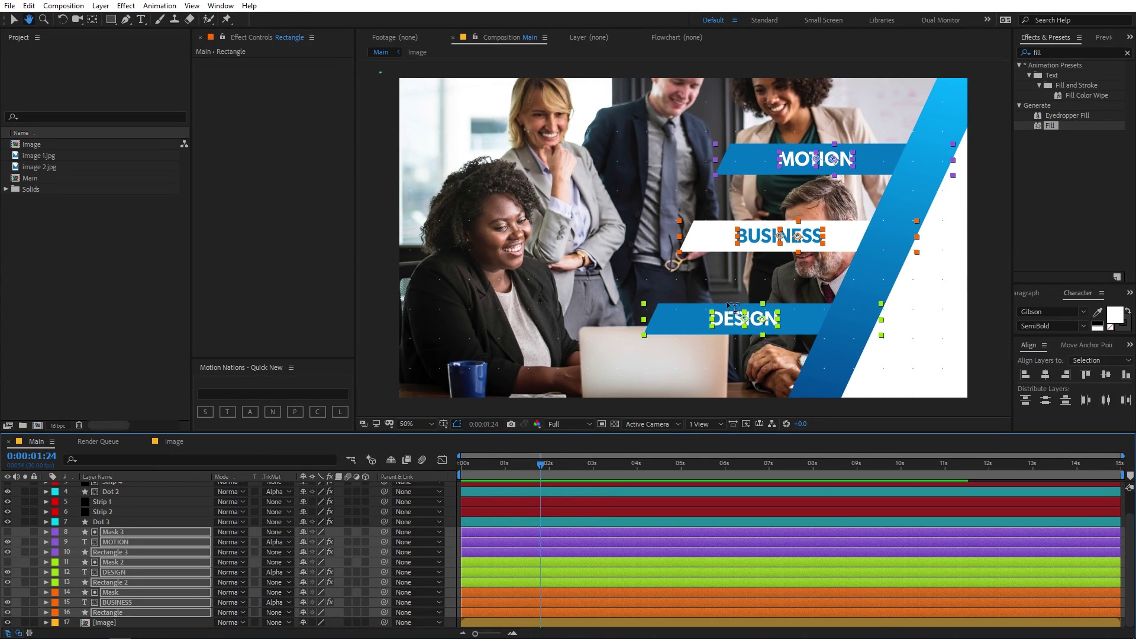
{"action": "key", "text": "comma"}
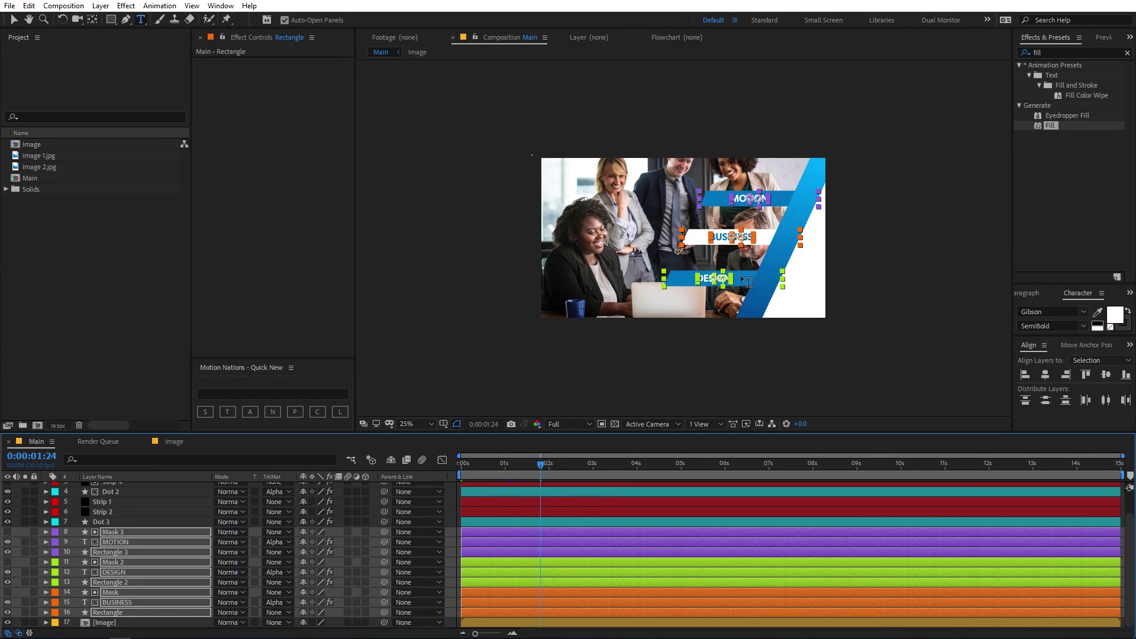
{"action": "left_click", "coordinate": [12, 20]}
{"action": "key", "text": "period"}
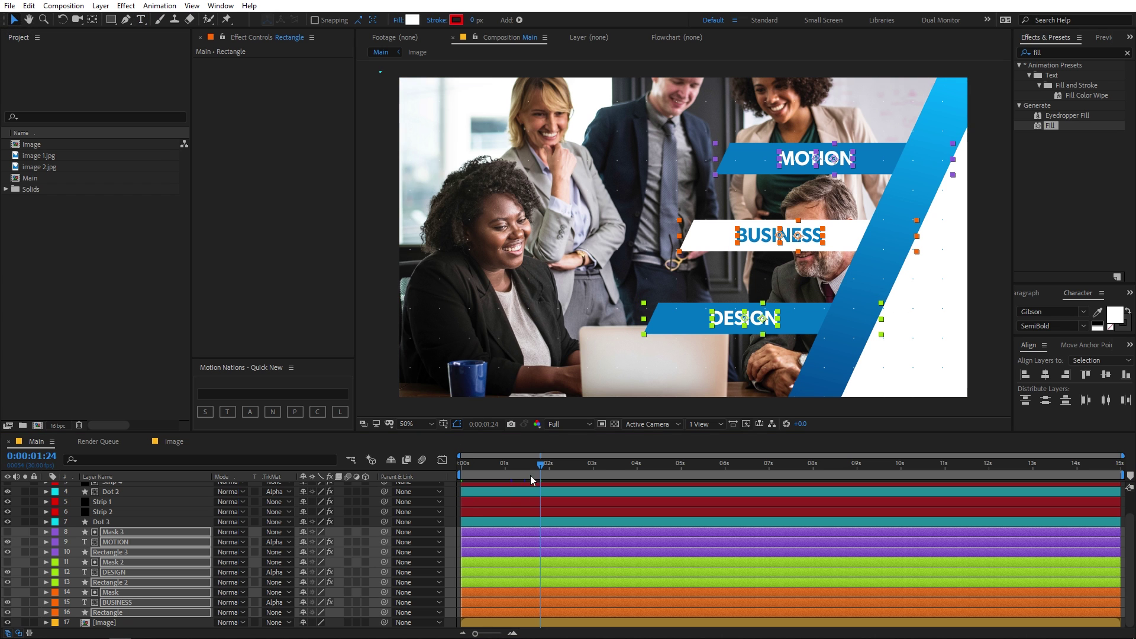
{"action": "key", "text": "Home"}
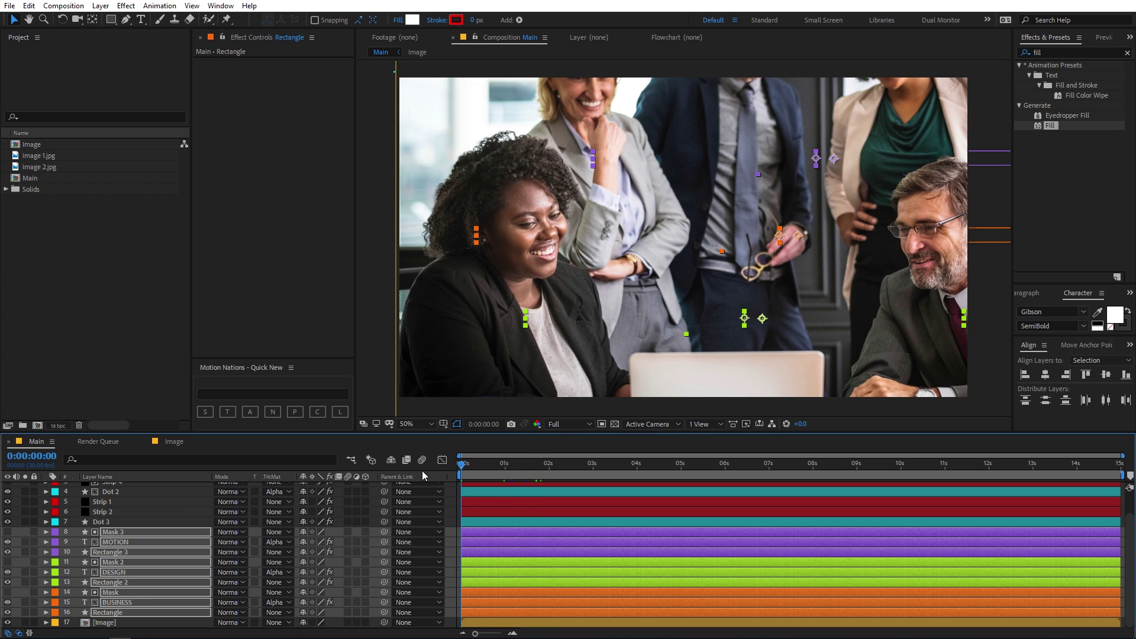
{"action": "key", "text": "space"}
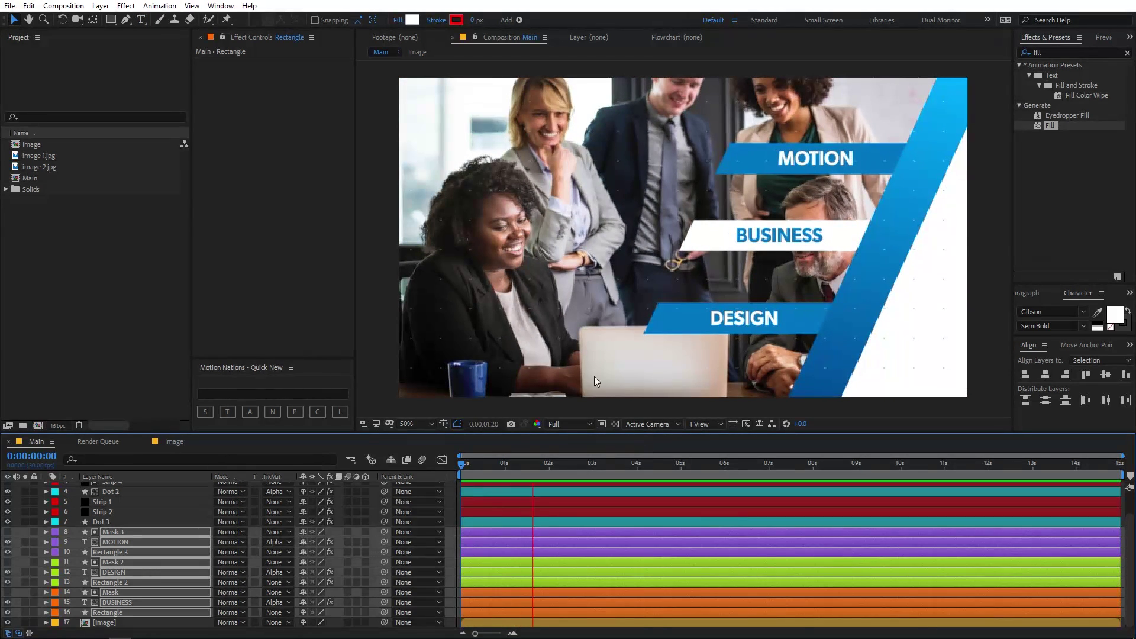
{"action": "key", "text": "space"}
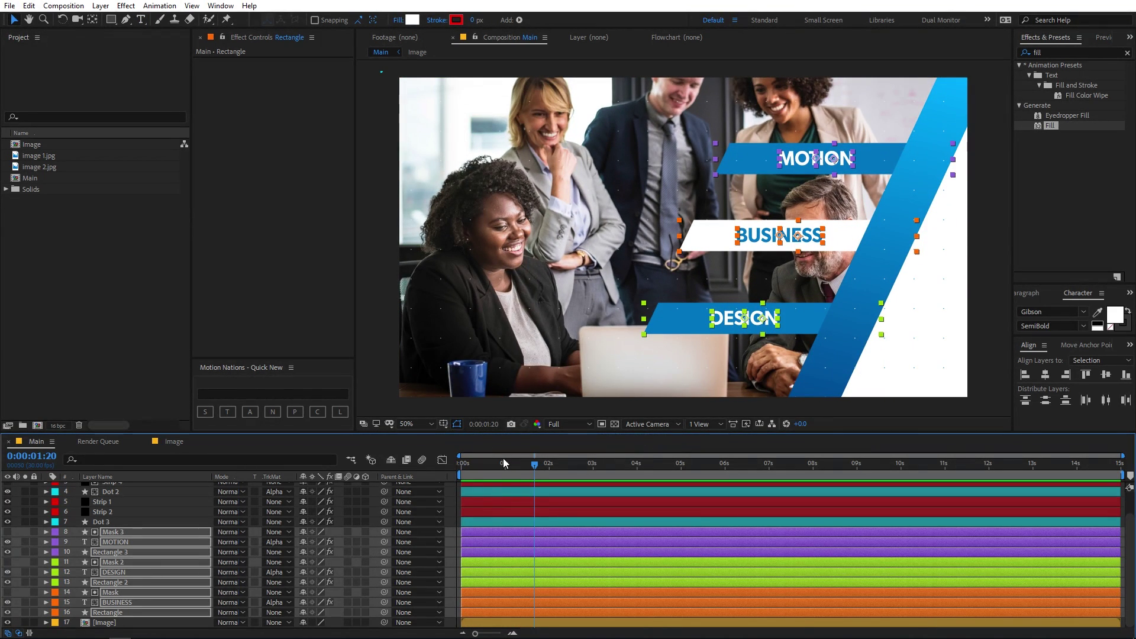
- Find the Tint effect and apply it to the Image layer in the Main composition
{"action": "left_click", "coordinate": [112, 623]}
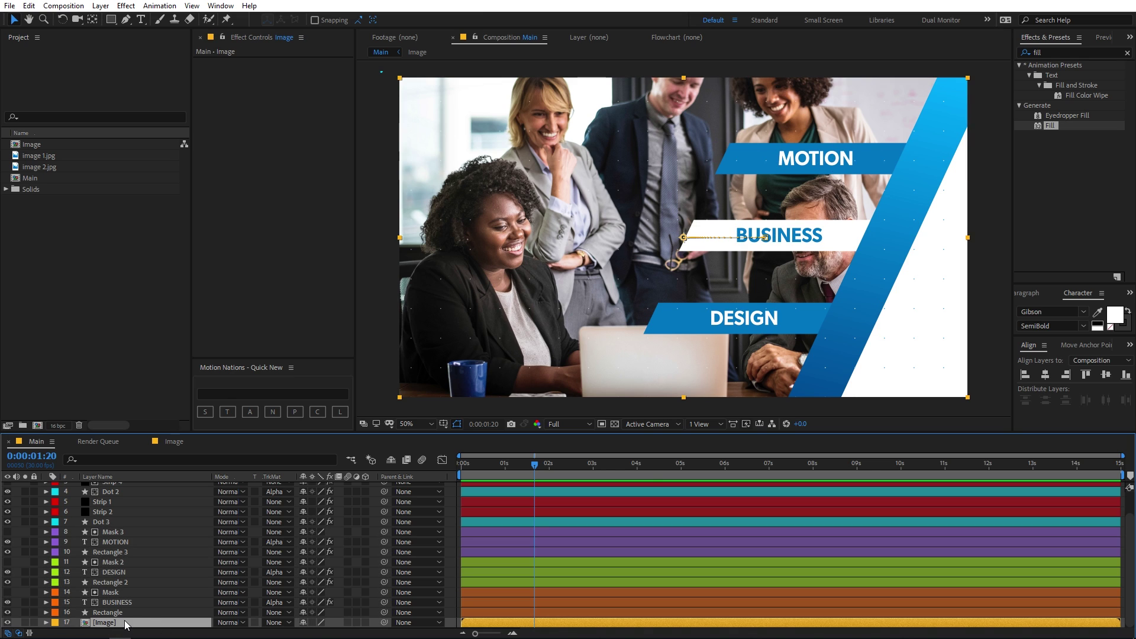
{"action": "left_click", "coordinate": [1061, 53]}
{"action": "type", "text": "tint"}
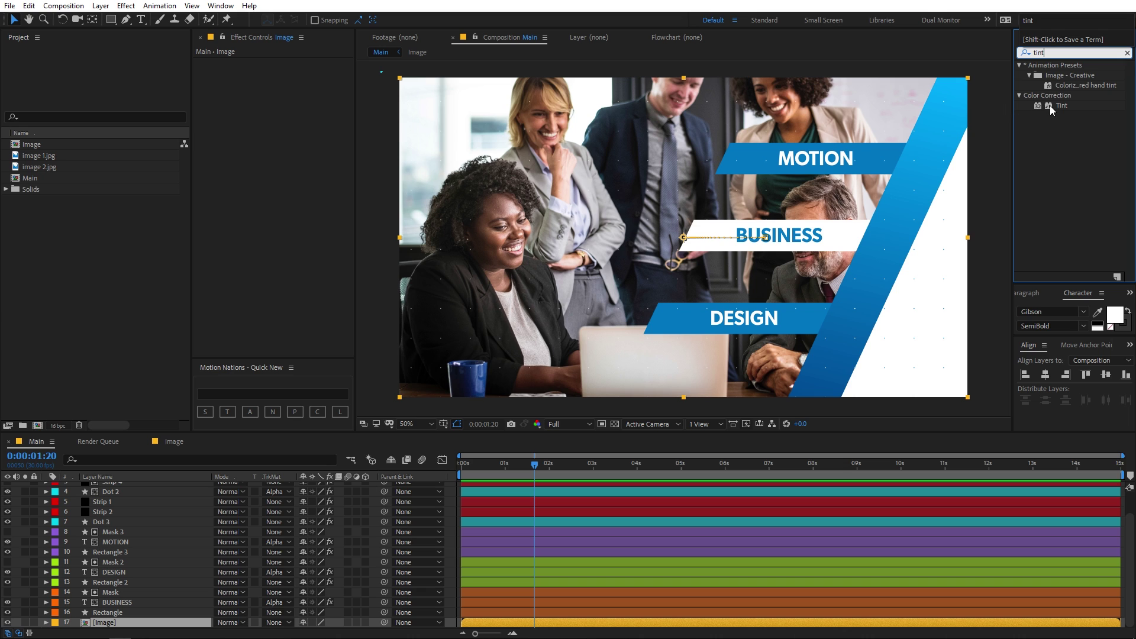
{"action": "left_click_drag", "start_coordinate": [1052, 111], "coordinate": [105, 623]}
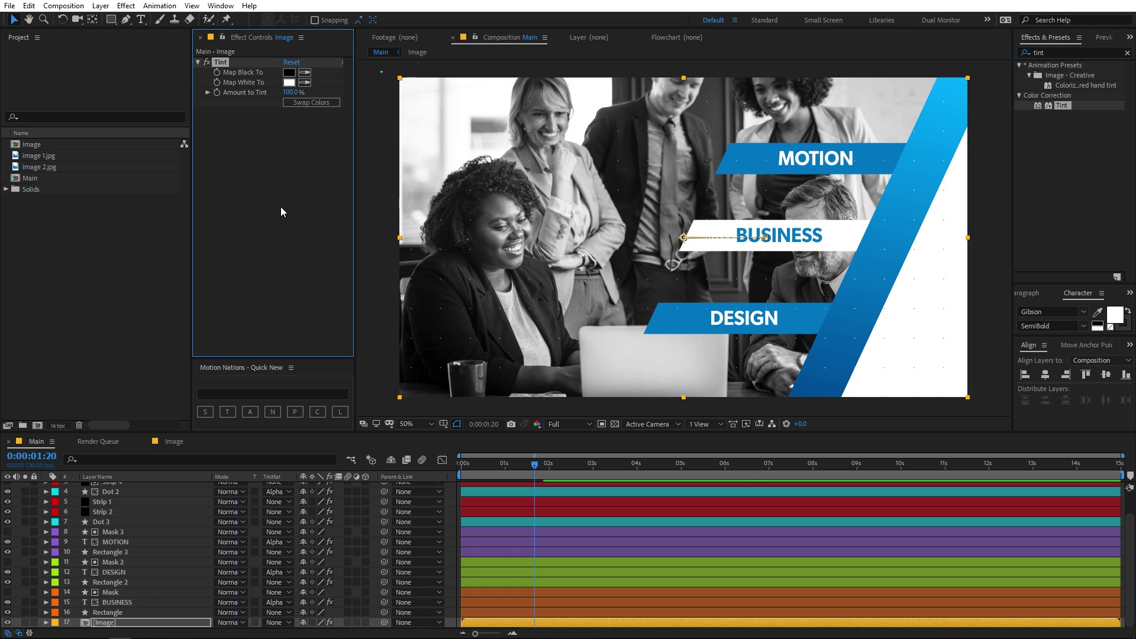
- Set the Tint effect's Map White To colour to light blue 00BAFF and Map Black To to dark blue 003789
{"action": "left_click", "coordinate": [289, 82]}
{"action": "mouse_move", "coordinate": [275, 288]}
{"action": "left_mouse_down"}
{"action": "mouse_move", "coordinate": [276, 354]}
{"action": "mouse_move", "coordinate": [274, 278]}
{"action": "left_mouse_up"}
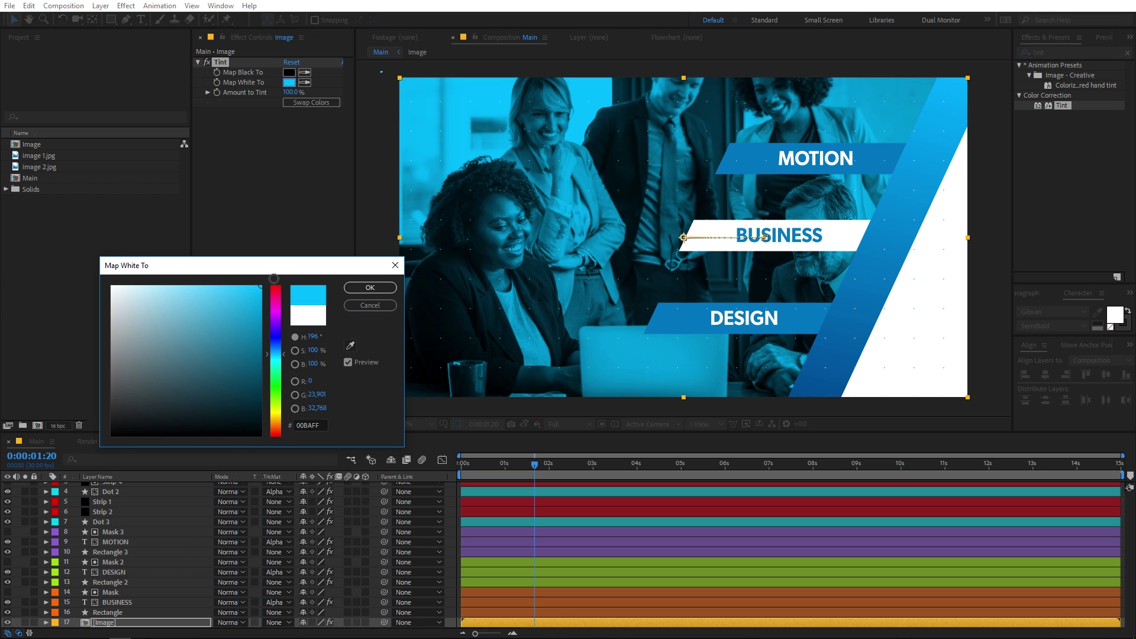
{"action": "left_click", "coordinate": [381, 286]}
{"action": "left_click", "coordinate": [289, 72]}
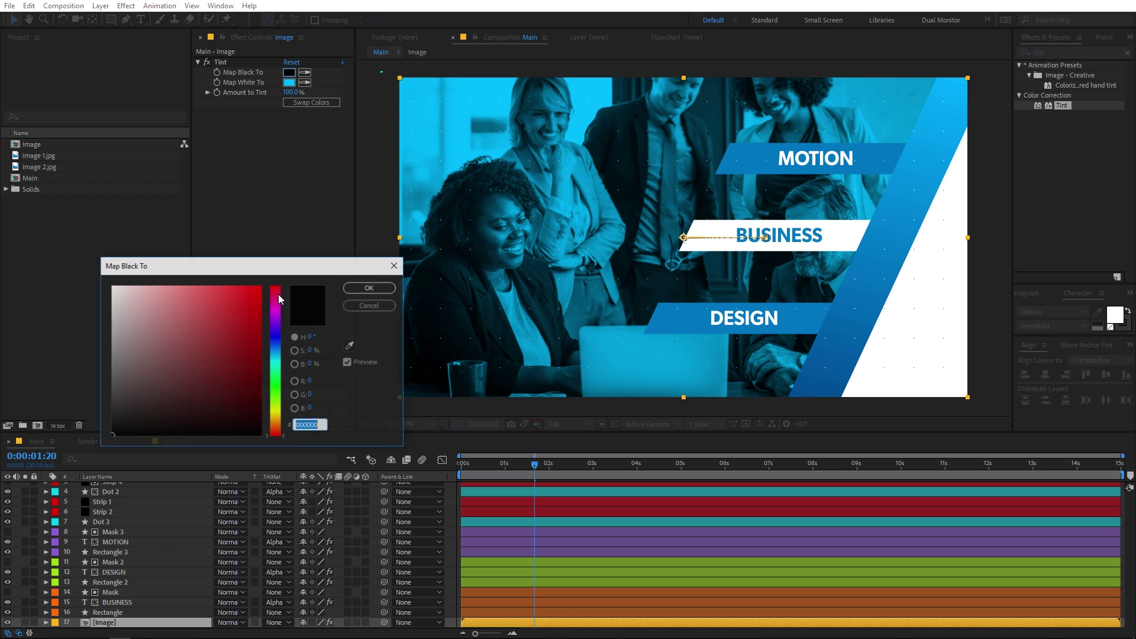
{"action": "left_click", "coordinate": [282, 345]}
{"action": "left_click_drag", "start_coordinate": [259, 335], "coordinate": [293, 354]}
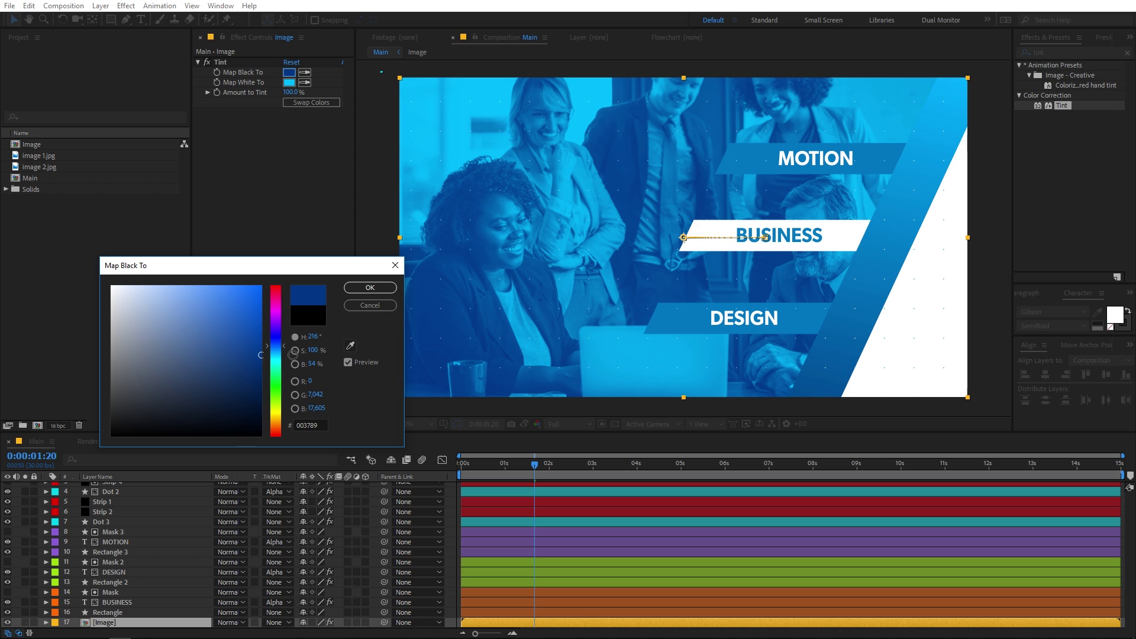
{"action": "left_click", "coordinate": [370, 287]}
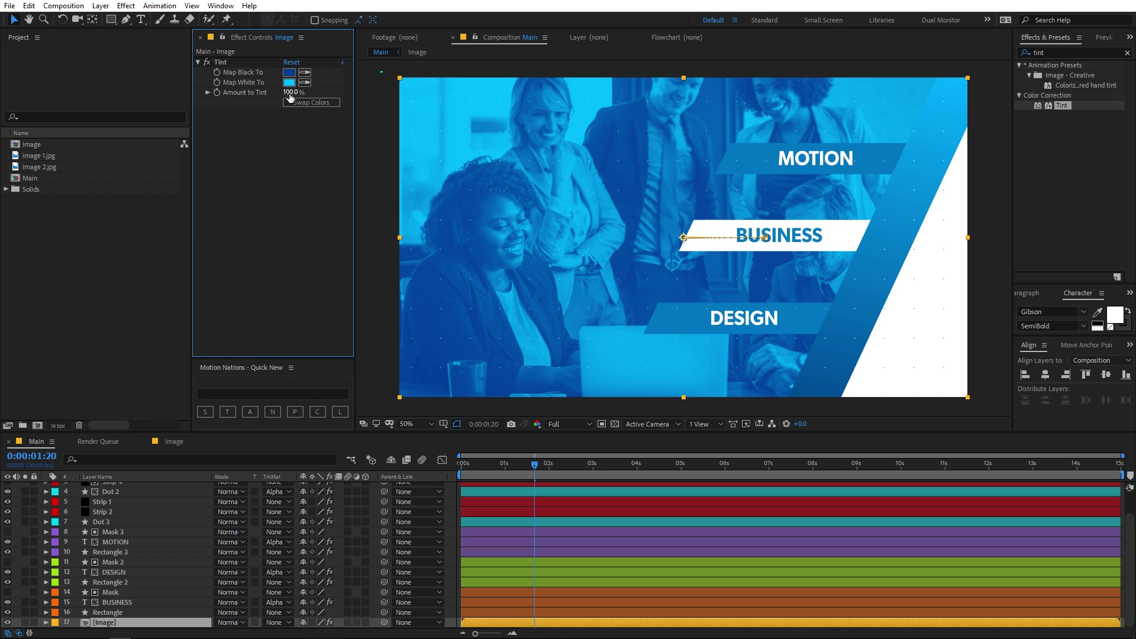
- Reduce the Amount to Tint to 19% and preview the Main composition from the start
{"action": "left_click_drag", "start_coordinate": [290, 95], "coordinate": [251, 99]}
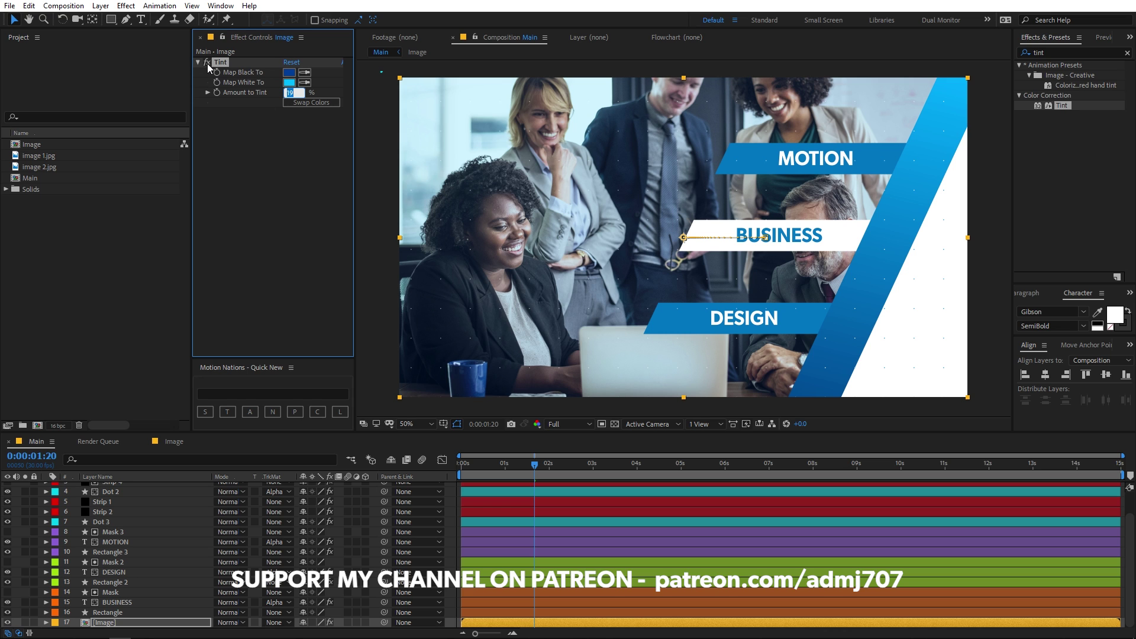
{"action": "key", "text": "Return"}
{"action": "left_click", "coordinate": [464, 462]}
{"action": "key", "text": "space"}
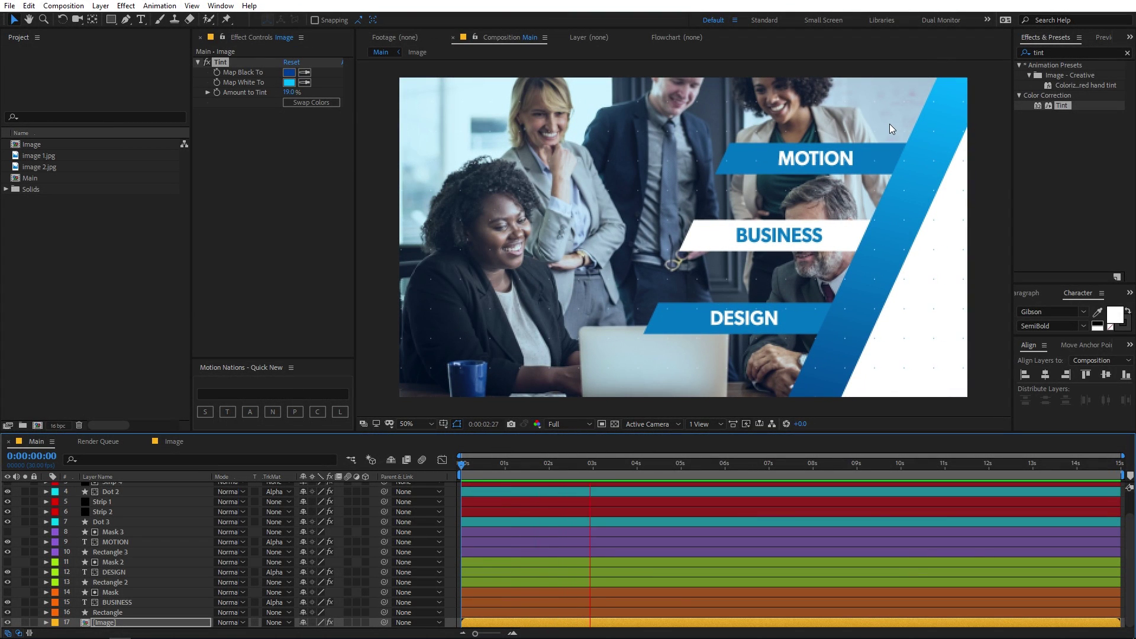
{"action": "key", "text": "space"}
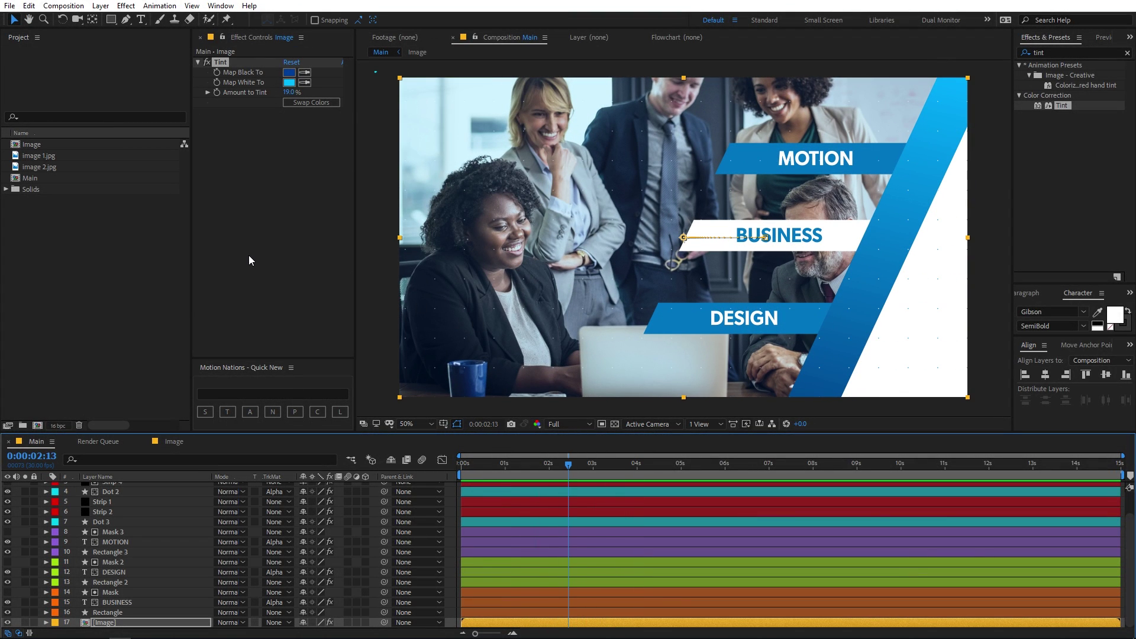
- Open the Image composition and add image 2.jpg as a layer above image 1.jpg
{"action": "left_click", "coordinate": [115, 259]}
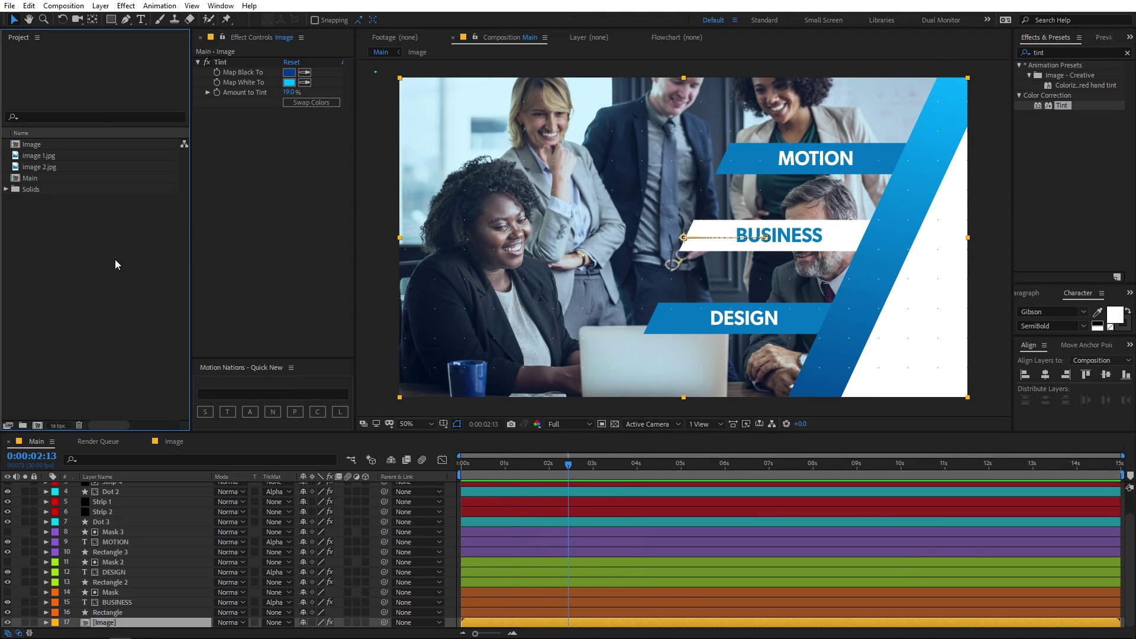
{"action": "double_click", "coordinate": [25, 147]}
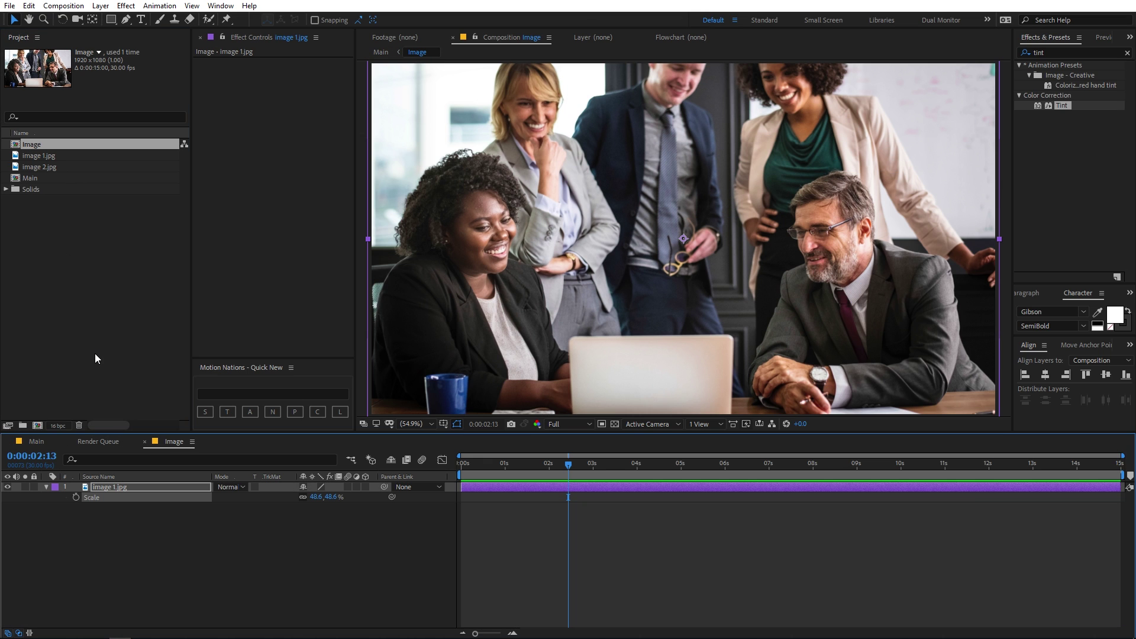
{"action": "left_click", "coordinate": [42, 167]}
{"action": "left_click_drag", "start_coordinate": [86, 408], "coordinate": [98, 492]}
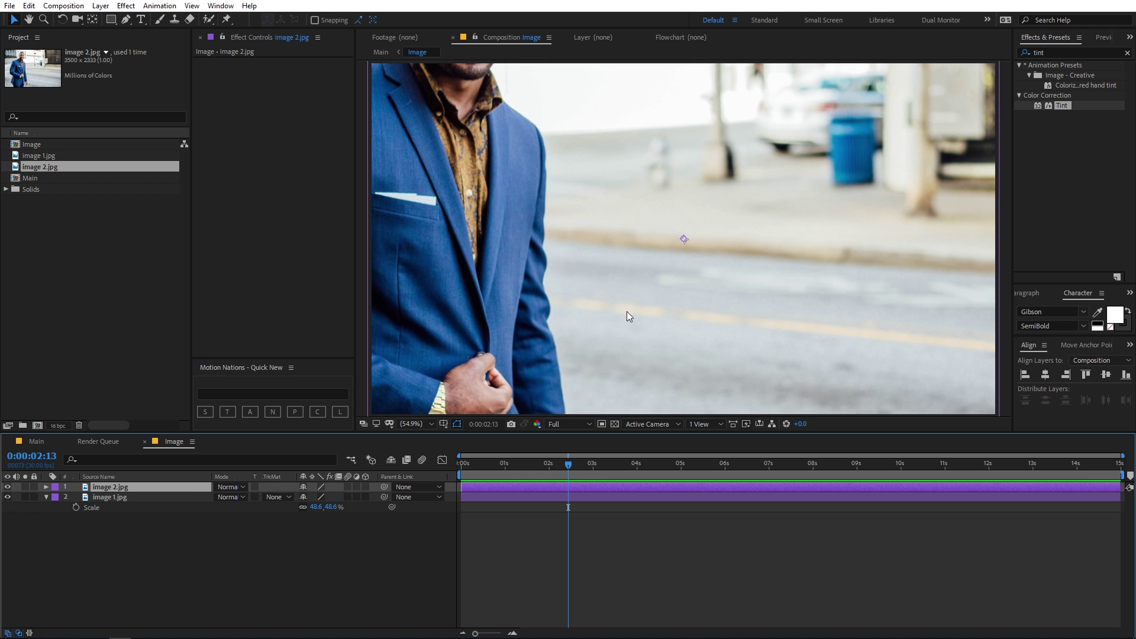
- Scale the image 2.jpg layer to 55.1% and shift it slightly down so the man's head is fully in frame
{"action": "key", "text": "comma"}
{"action": "key", "text": "s"}
{"action": "left_click_drag", "start_coordinate": [318, 503], "coordinate": [89, 508]}
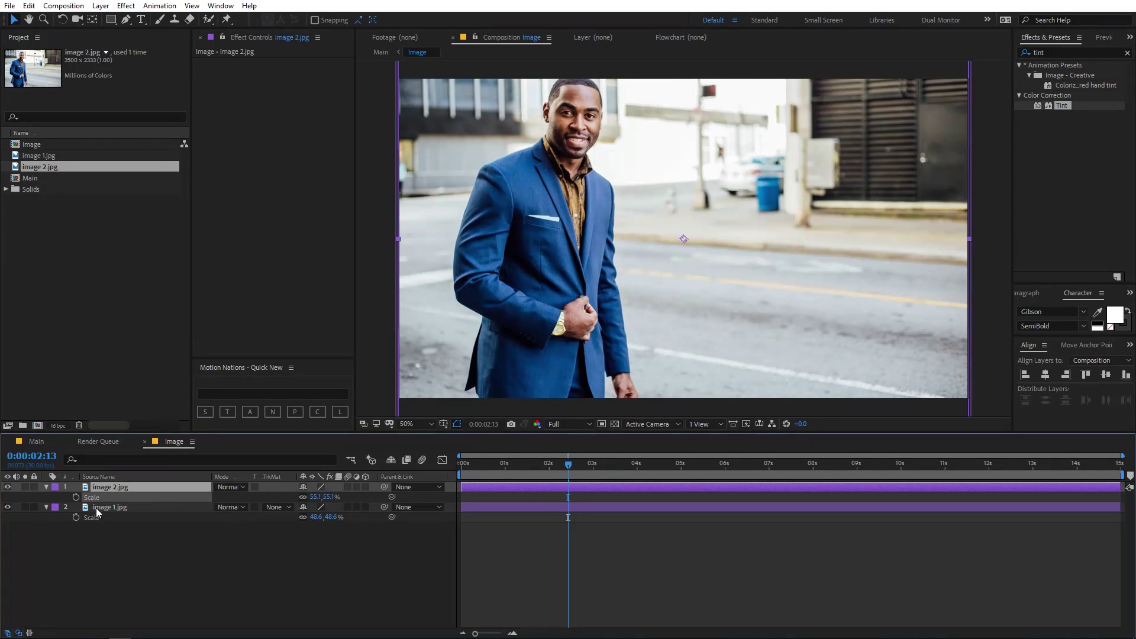
{"action": "left_click_drag", "start_coordinate": [763, 239], "coordinate": [765, 258]}
- Return to the Main composition and preview it from the start with the new photo
{"action": "left_click", "coordinate": [36, 442]}
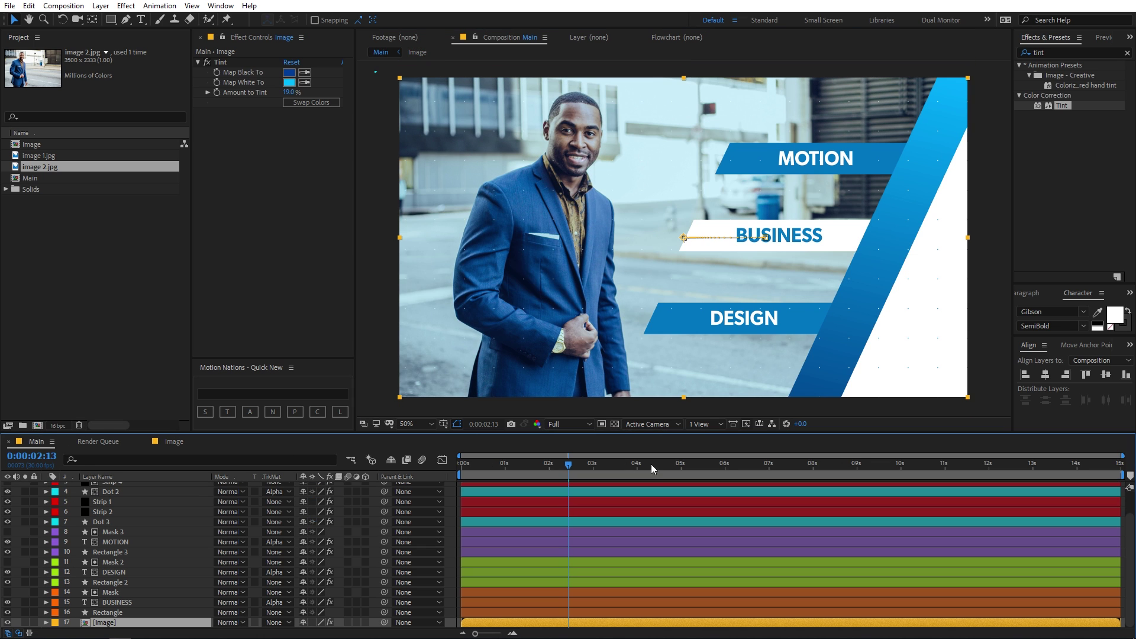
{"action": "key", "text": "Home"}
{"action": "key", "text": "space"}
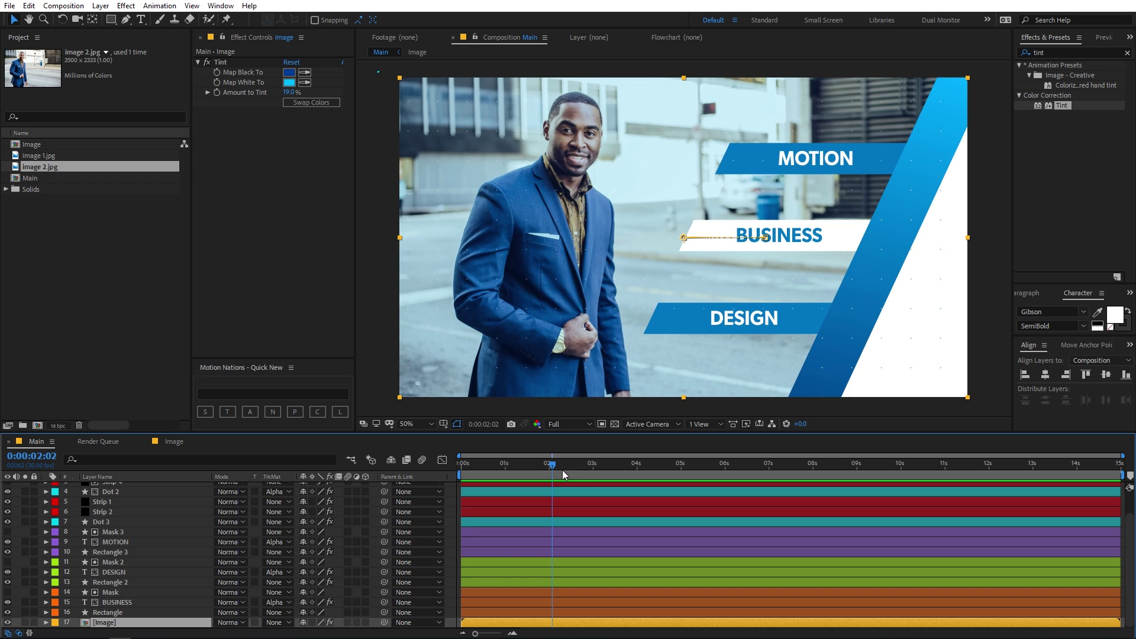
{"action": "key", "text": "space"}
{"action": "key", "text": "space"}
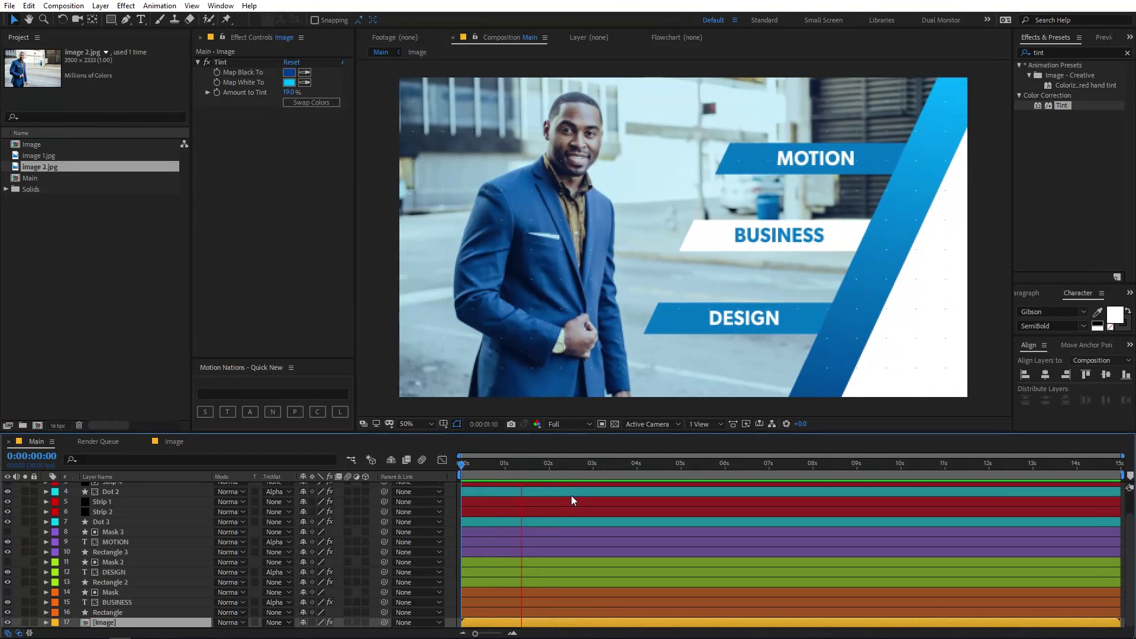
- In the Image composition, keyframe image 2.jpg's scale from 60.8% at the start to 67.3% at 0:00:10:03, shifting the photo slightly down and left
{"action": "left_click", "coordinate": [169, 442]}
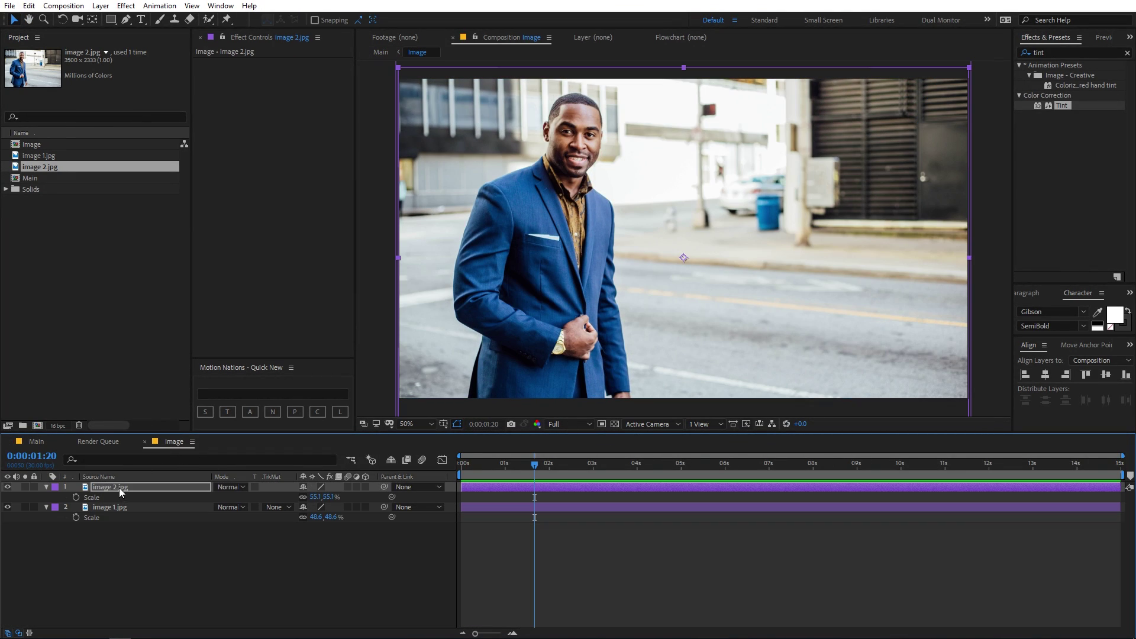
{"action": "left_click", "coordinate": [119, 488]}
{"action": "left_click", "coordinate": [75, 497]}
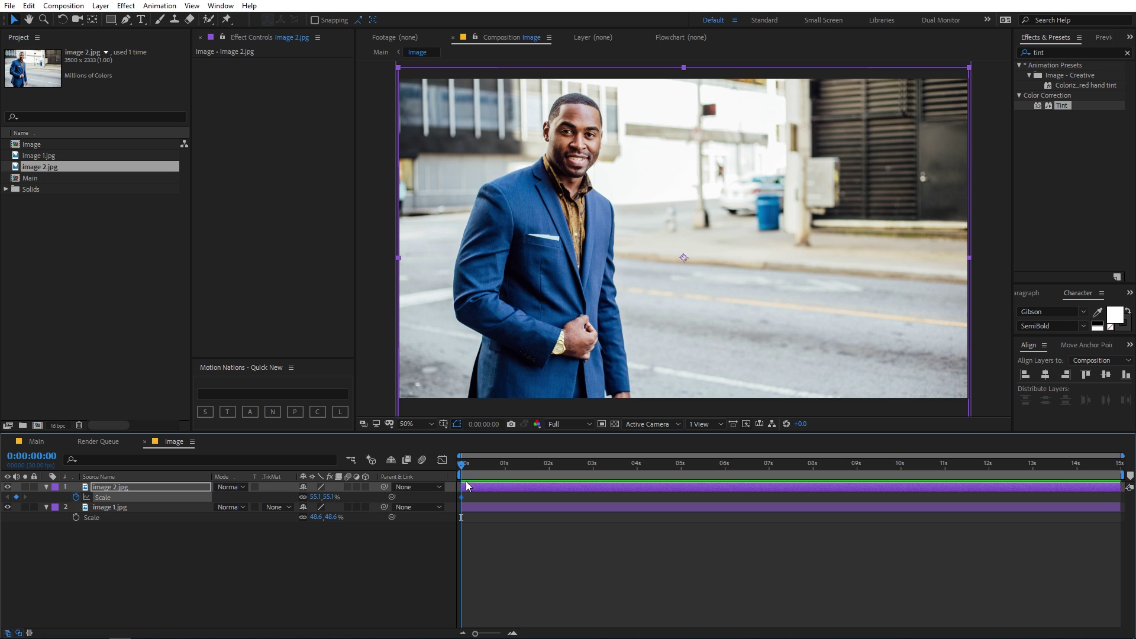
{"action": "left_click_drag", "start_coordinate": [328, 502], "coordinate": [332, 501]}
{"action": "mouse_move", "coordinate": [745, 278]}
{"action": "left_mouse_down"}
{"action": "mouse_move", "coordinate": [722, 301]}
{"action": "mouse_move", "coordinate": [735, 296]}
{"action": "left_mouse_up"}
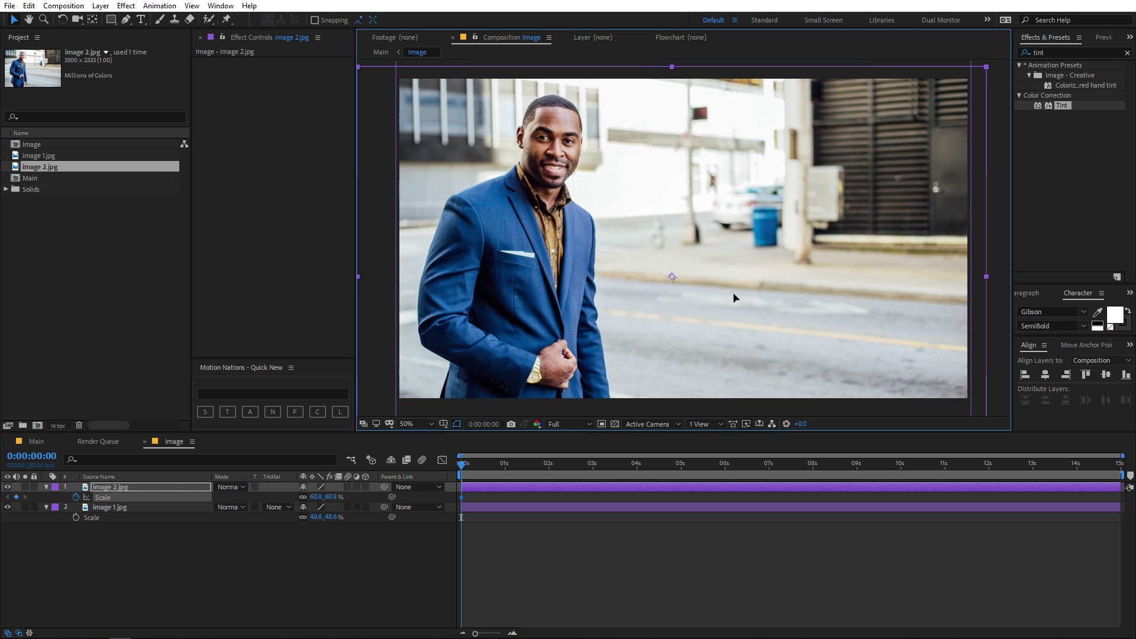
{"action": "key", "text": "space"}
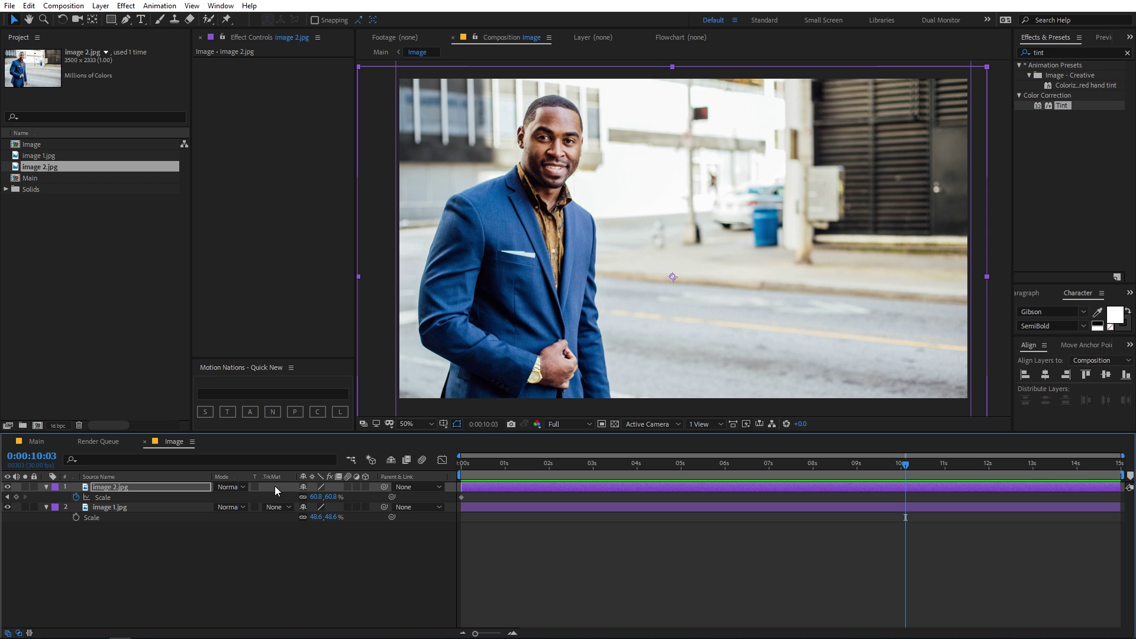
{"action": "left_click_drag", "start_coordinate": [313, 502], "coordinate": [320, 502]}
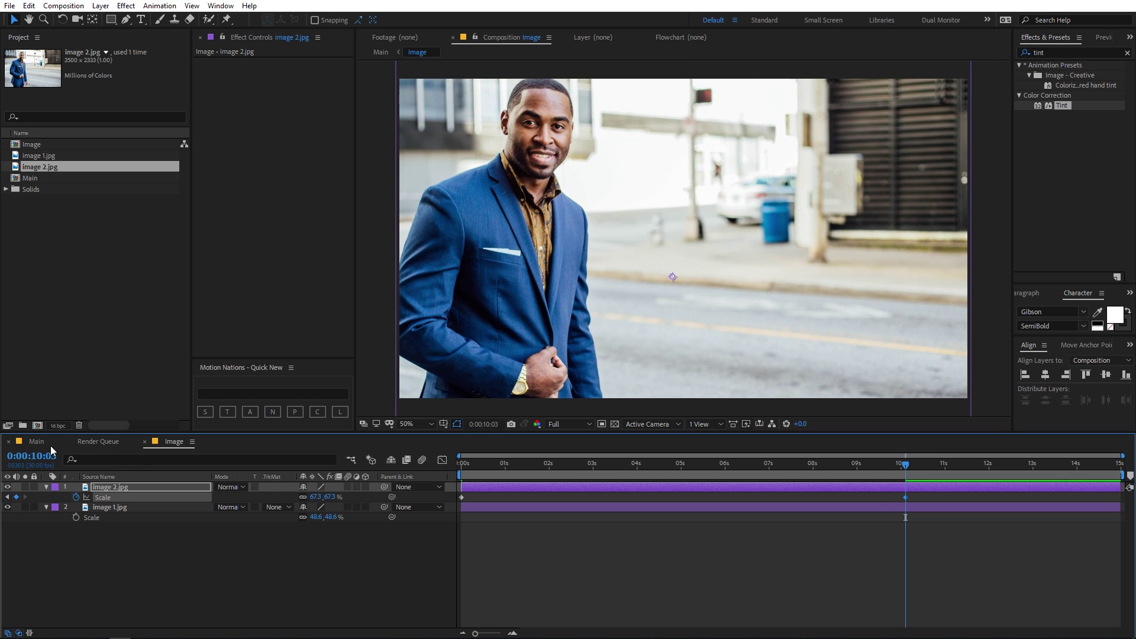
- Preview the Main composition to check the photo's slow zoom behind the titles, then replay it from the start
{"action": "left_click", "coordinate": [51, 446]}
{"action": "key", "text": "space"}
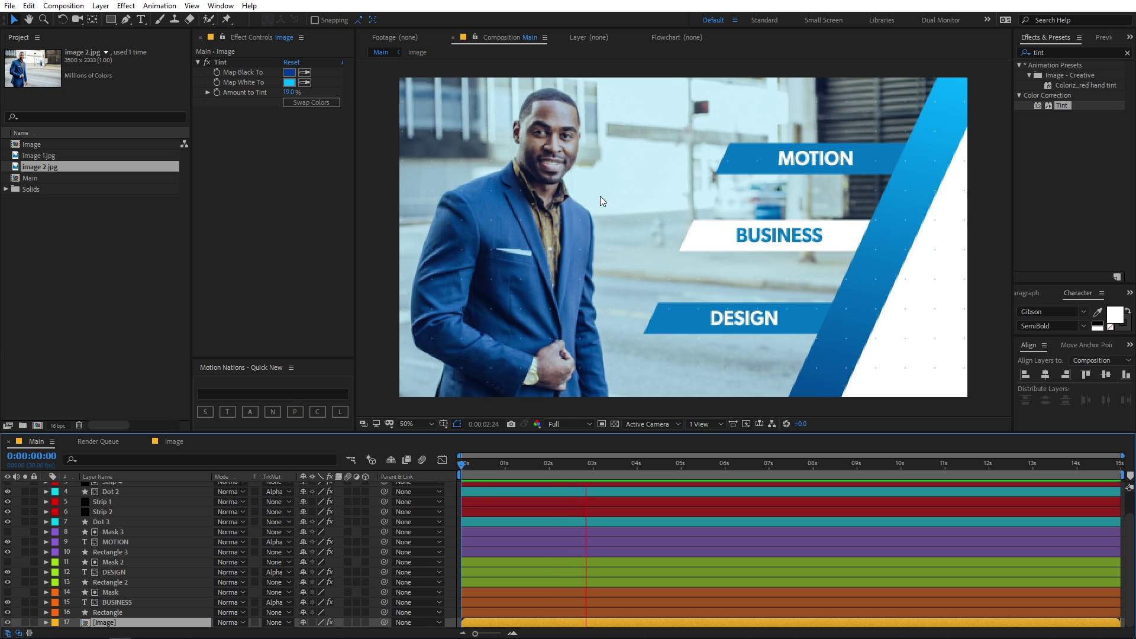
{"action": "key", "text": "comma"}
{"action": "key", "text": "comma"}
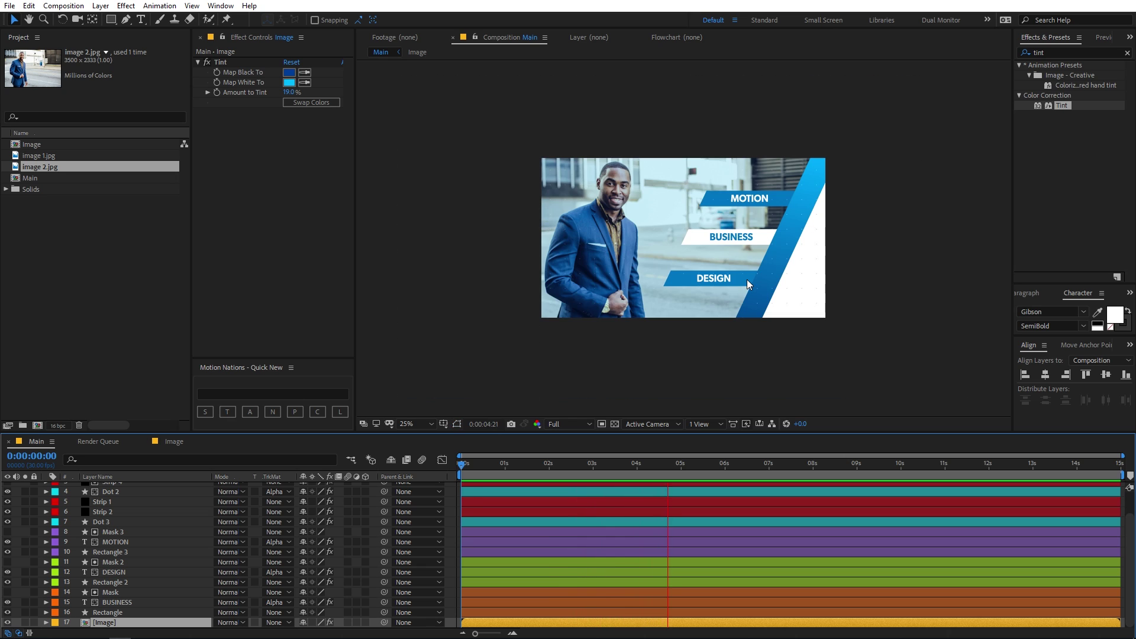
{"action": "key", "text": "period"}
{"action": "key", "text": "period"}
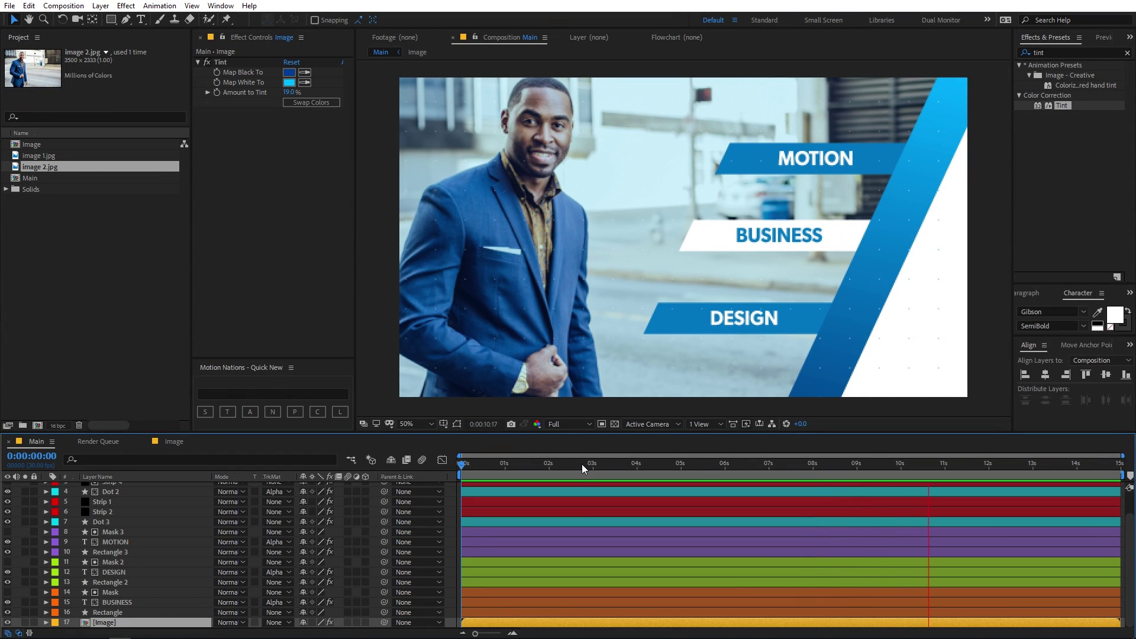
{"action": "left_click", "coordinate": [461, 466]}
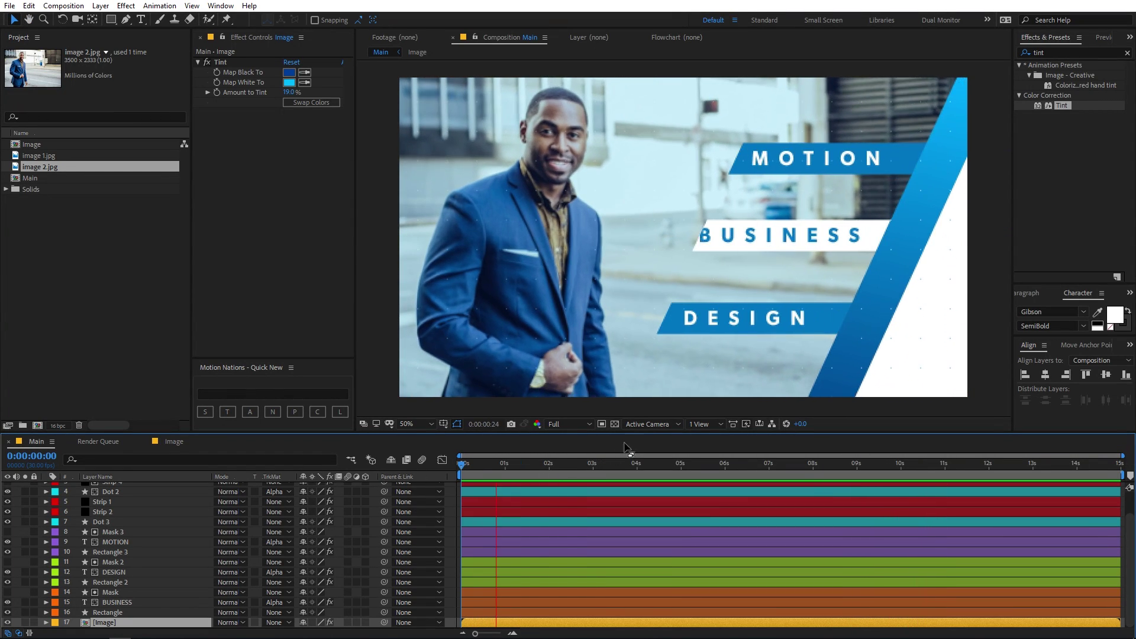